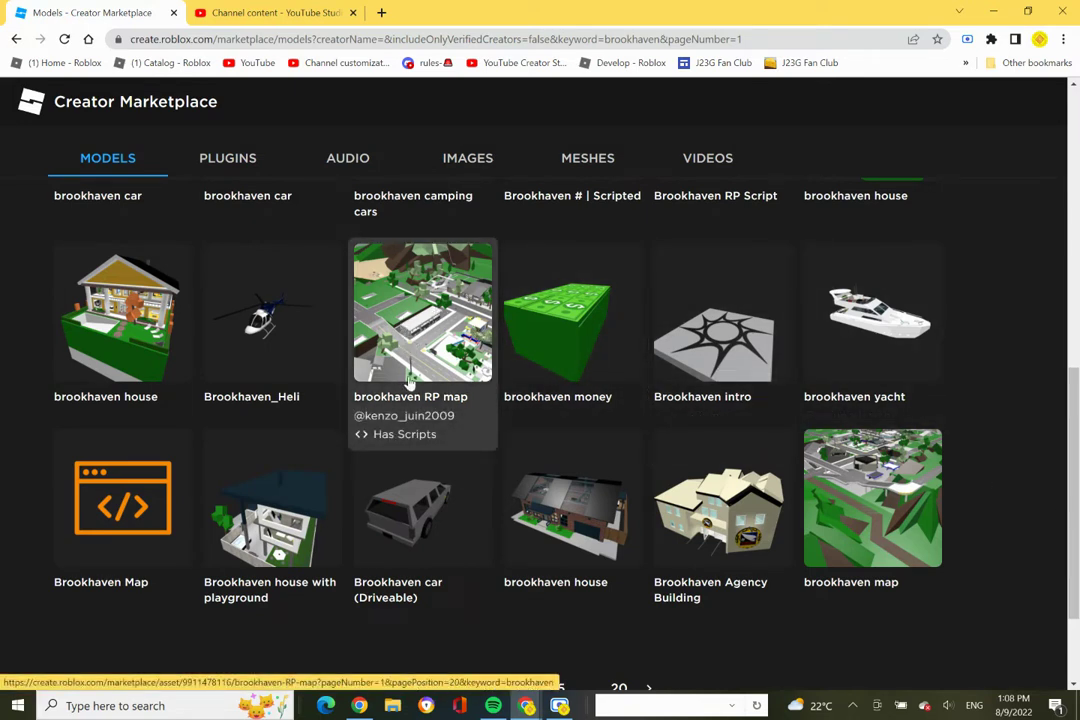
Step: Open the "brookhaven RP map" model page from the search results and copy its full description text
{"action": "left_click", "coordinate": [416, 330]}
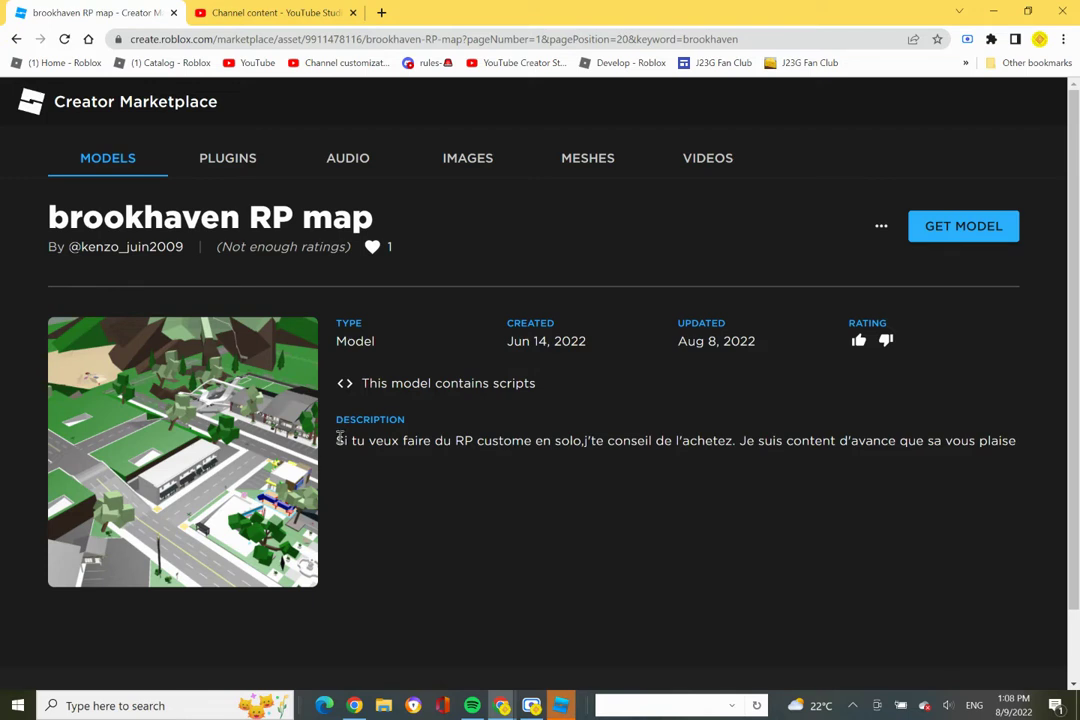
{"action": "left_click_drag", "start_coordinate": [334, 445], "coordinate": [1060, 451]}
{"action": "key", "text": "ctrl+c"}
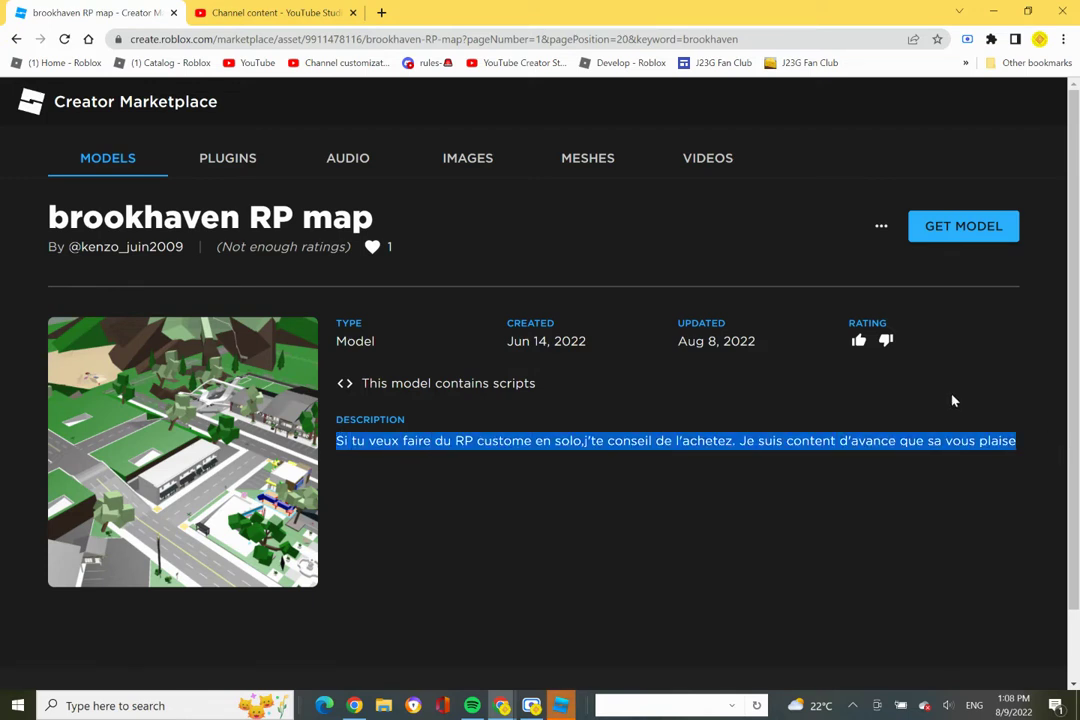
Step: Search Google for "translate" in a new browser tab and translate the copied description into English
{"action": "left_click", "coordinate": [382, 12]}
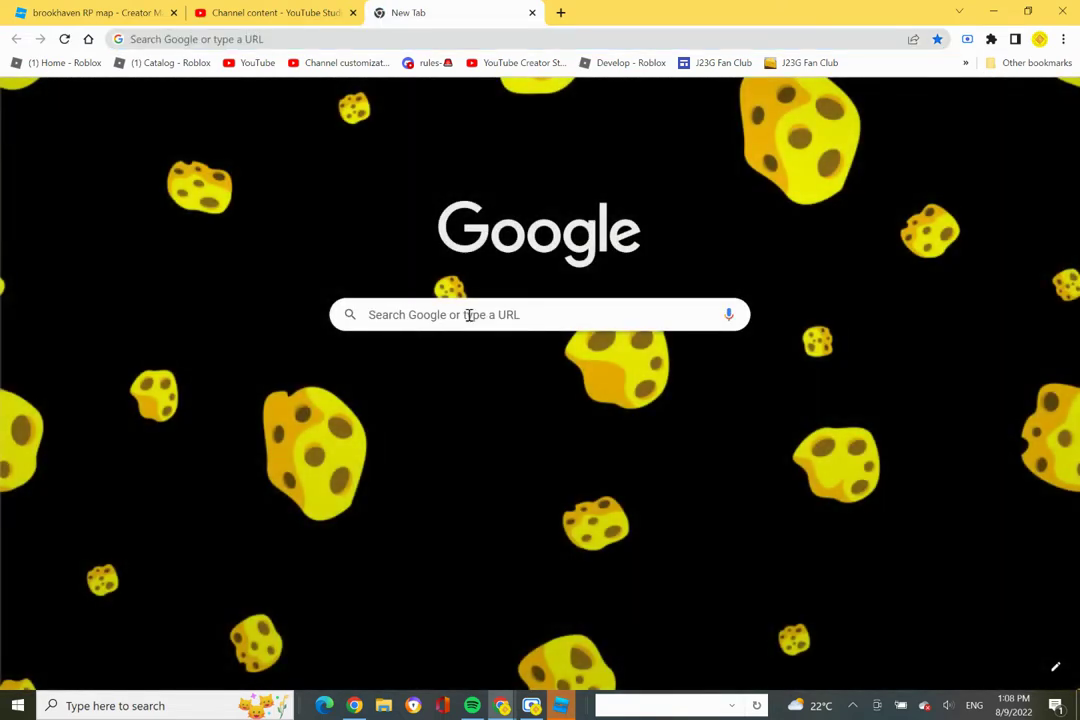
{"action": "left_click", "coordinate": [468, 313]}
{"action": "type", "text": "tr"}
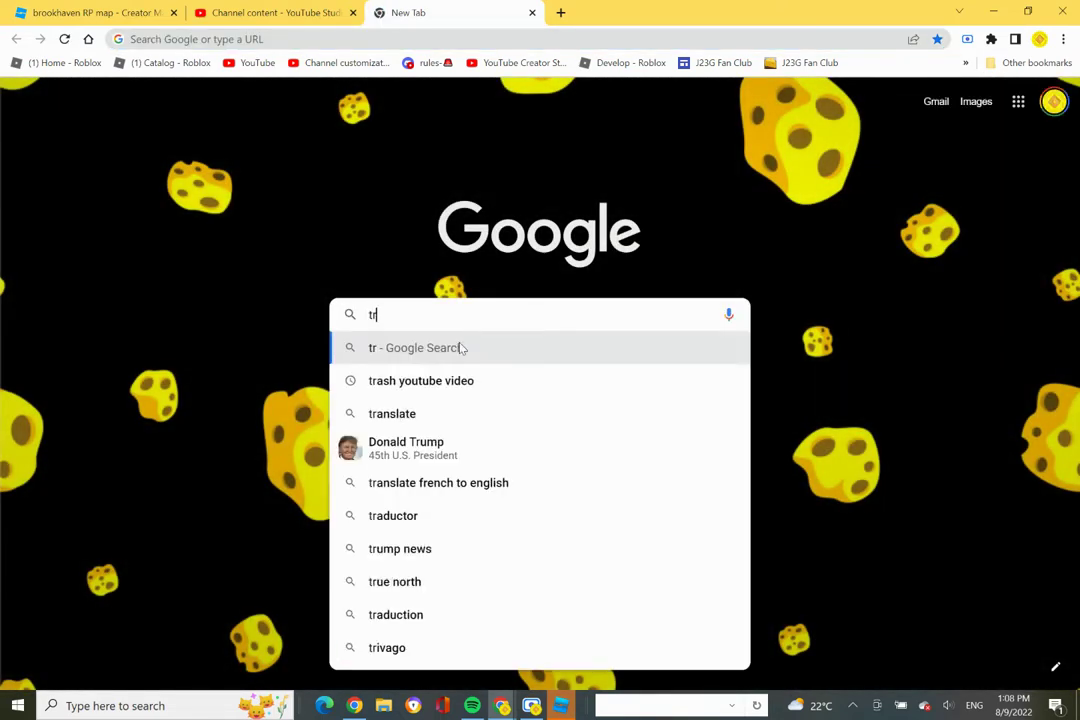
{"action": "left_click", "coordinate": [410, 420]}
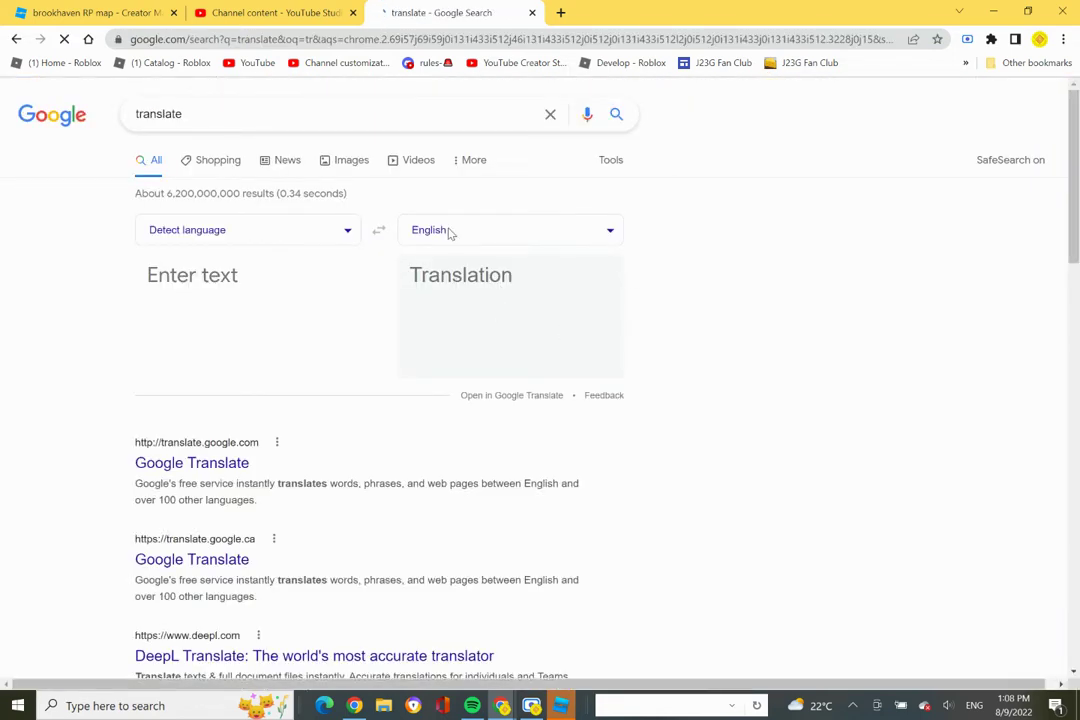
{"action": "left_click", "coordinate": [230, 270]}
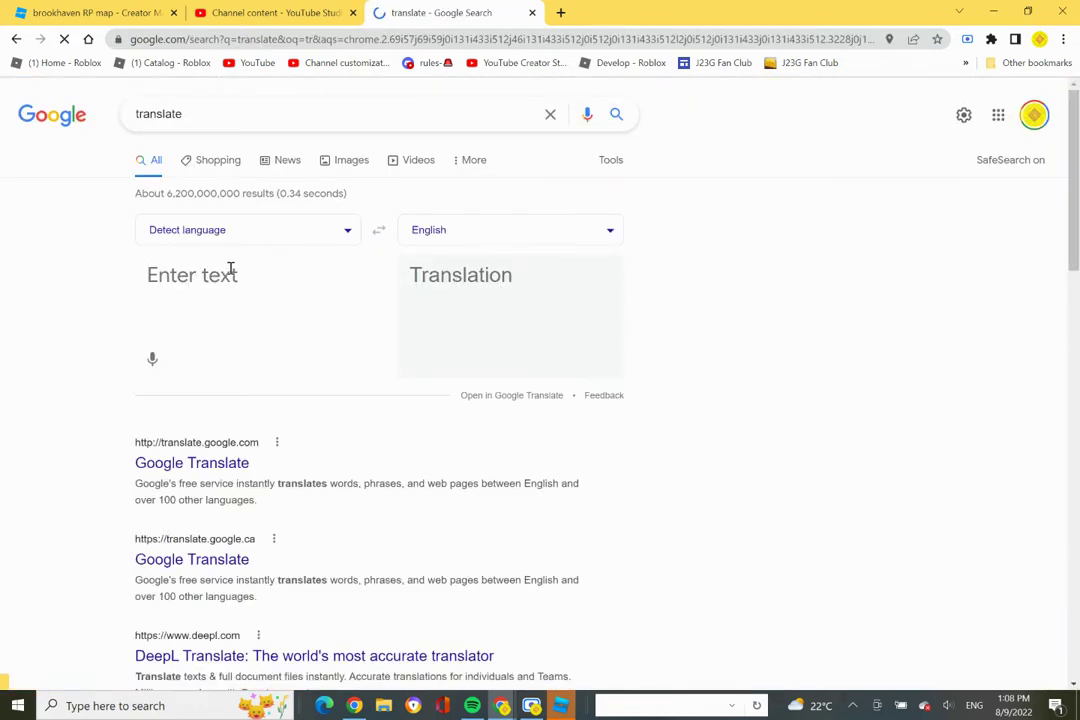
{"action": "key", "text": "ctrl+v"}
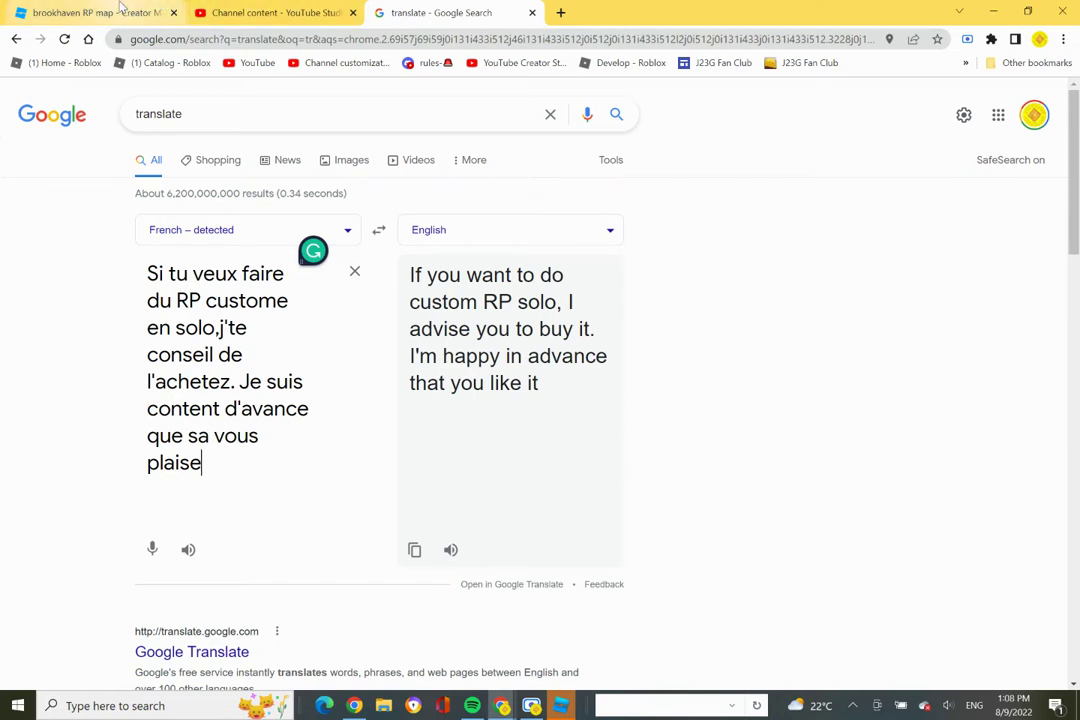
Step: Get the brookhaven RP map model for the inventory, give it a positive rating, and return to the model search results
{"action": "left_click", "coordinate": [90, 12]}
{"action": "left_click", "coordinate": [693, 493]}
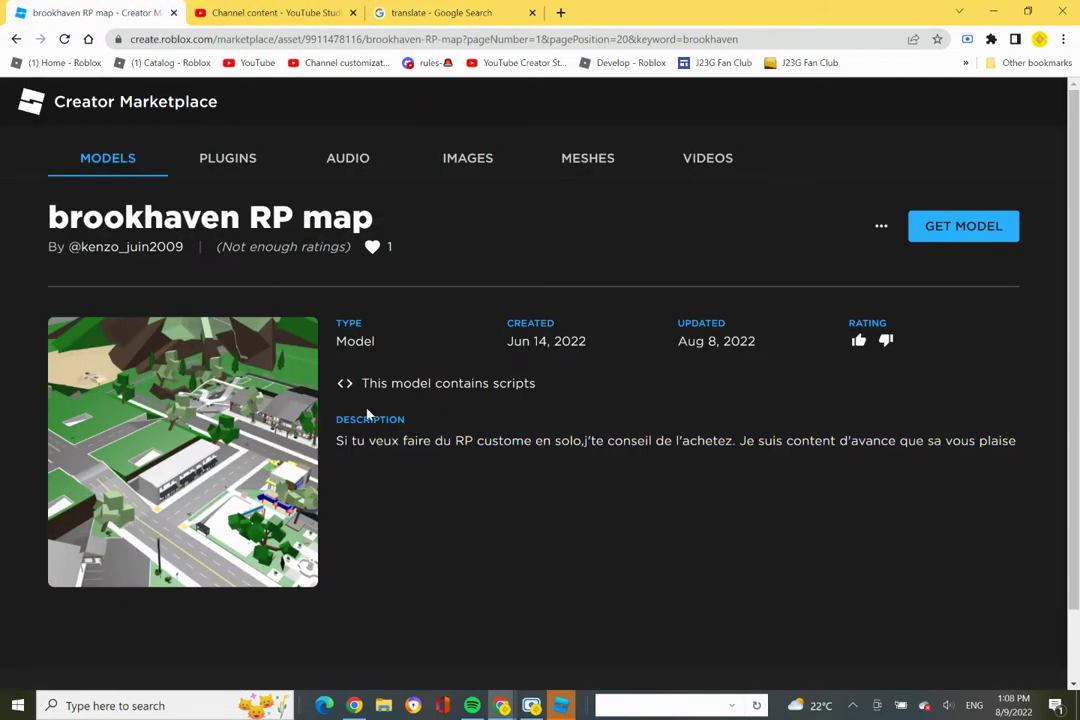
{"action": "left_click", "coordinate": [980, 223]}
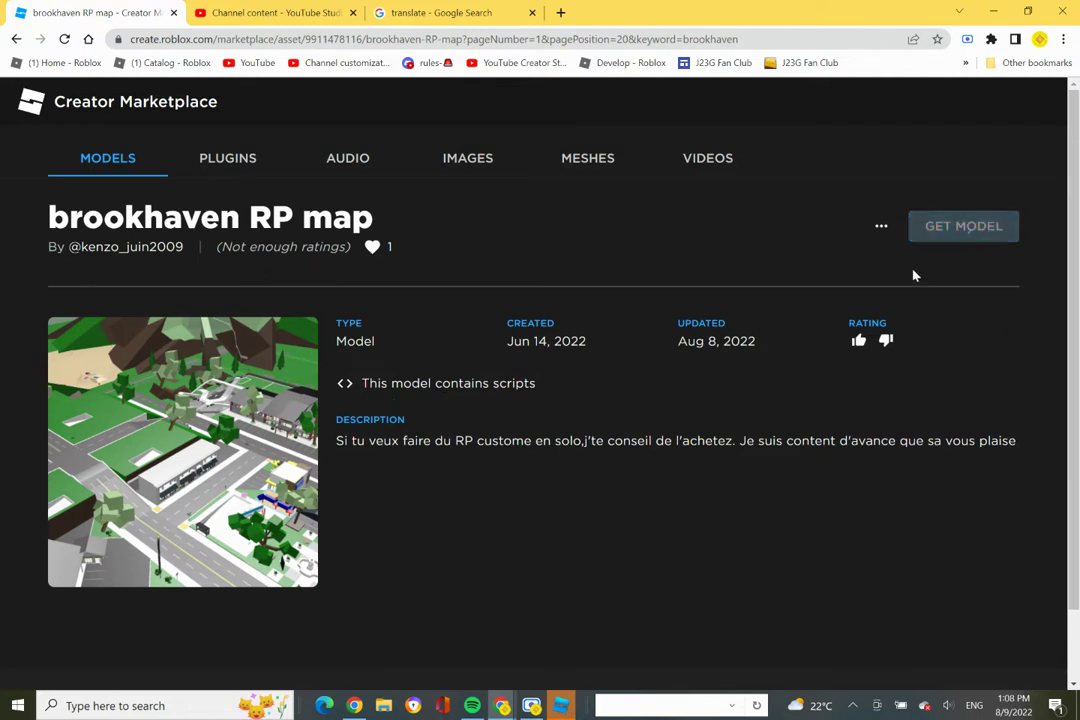
{"action": "left_click", "coordinate": [857, 341]}
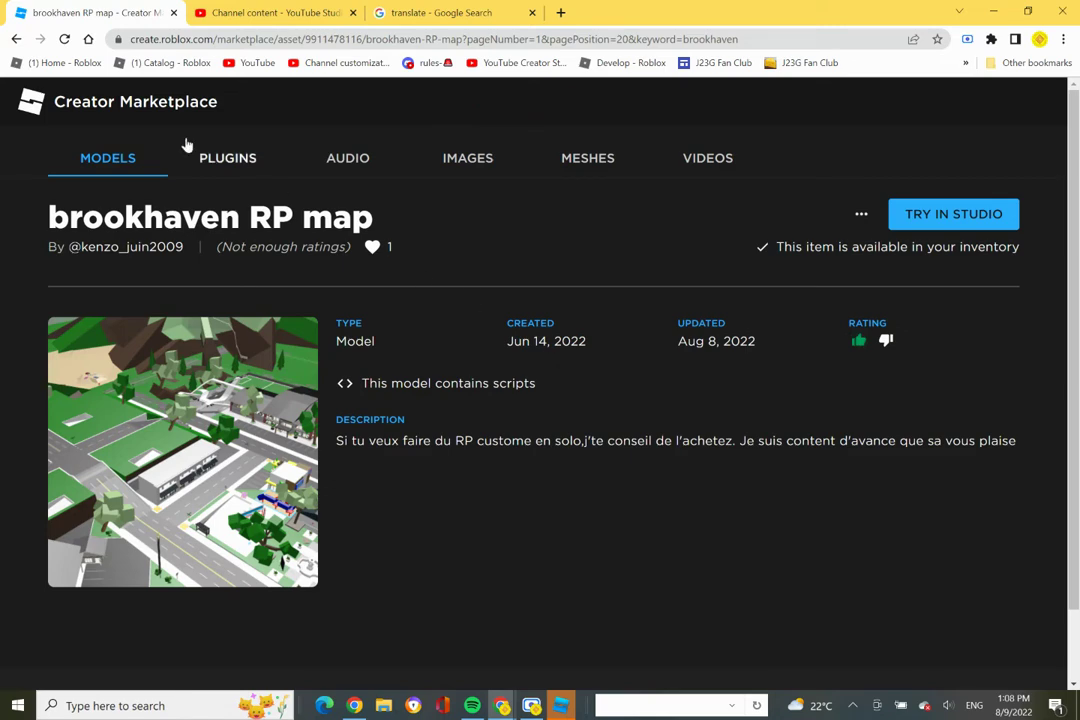
{"action": "left_click", "coordinate": [16, 39]}
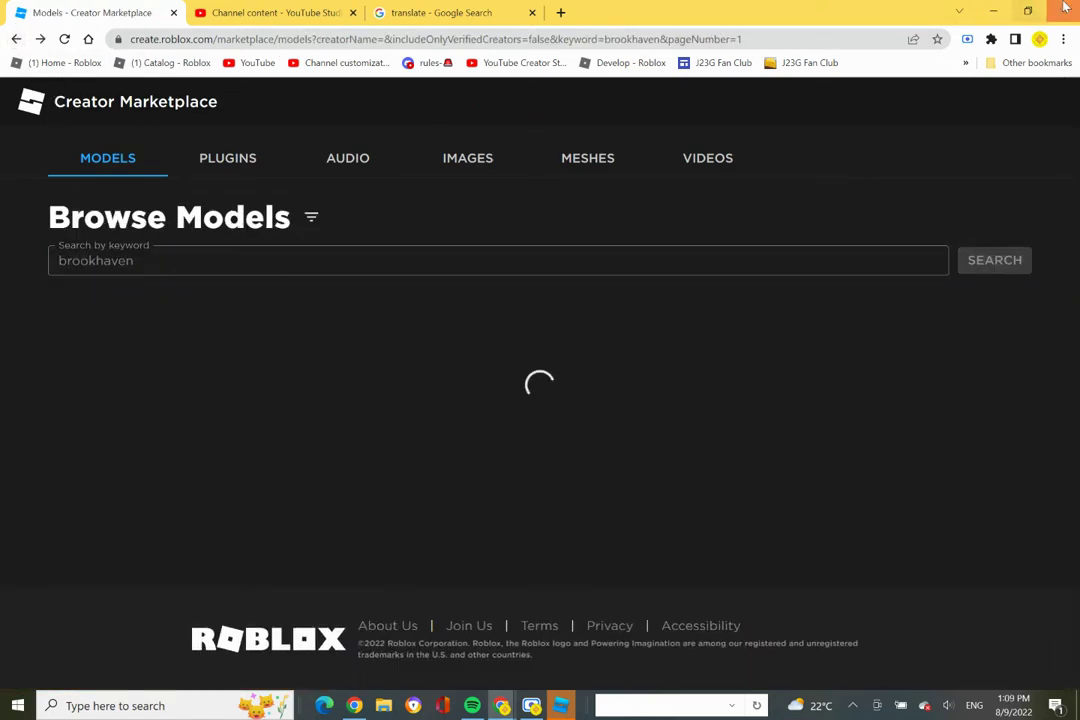
Step: Switch to Roblox Studio and create a new place from the Flat Terrain template
{"action": "left_click", "coordinate": [1028, 11]}
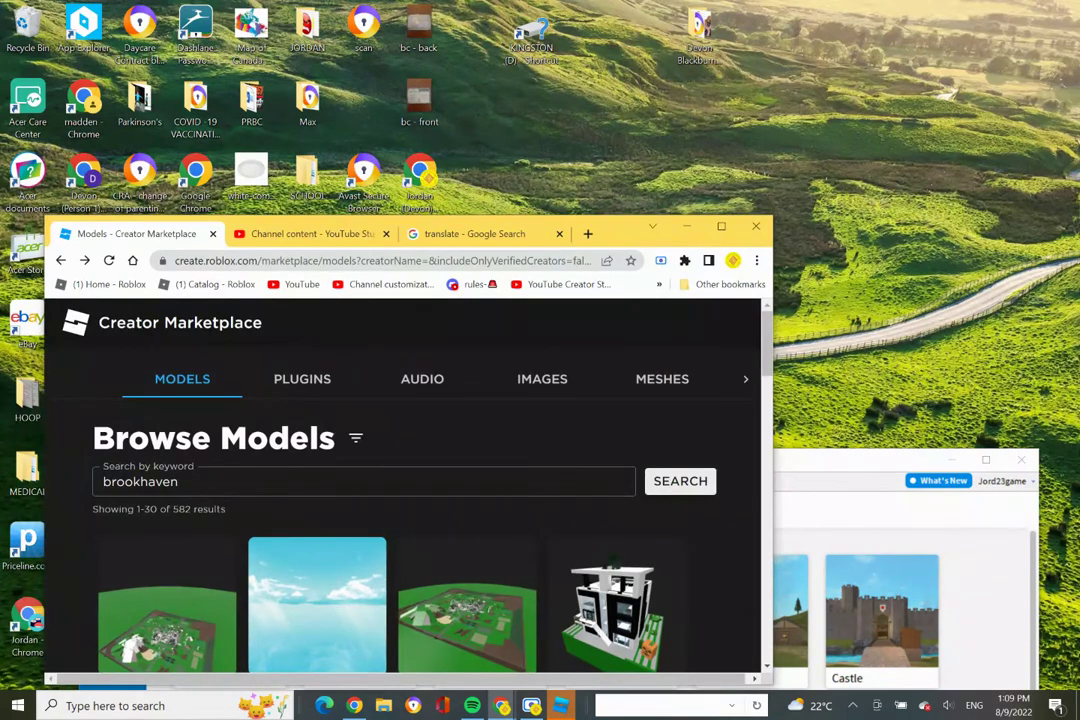
{"action": "left_click", "coordinate": [985, 460]}
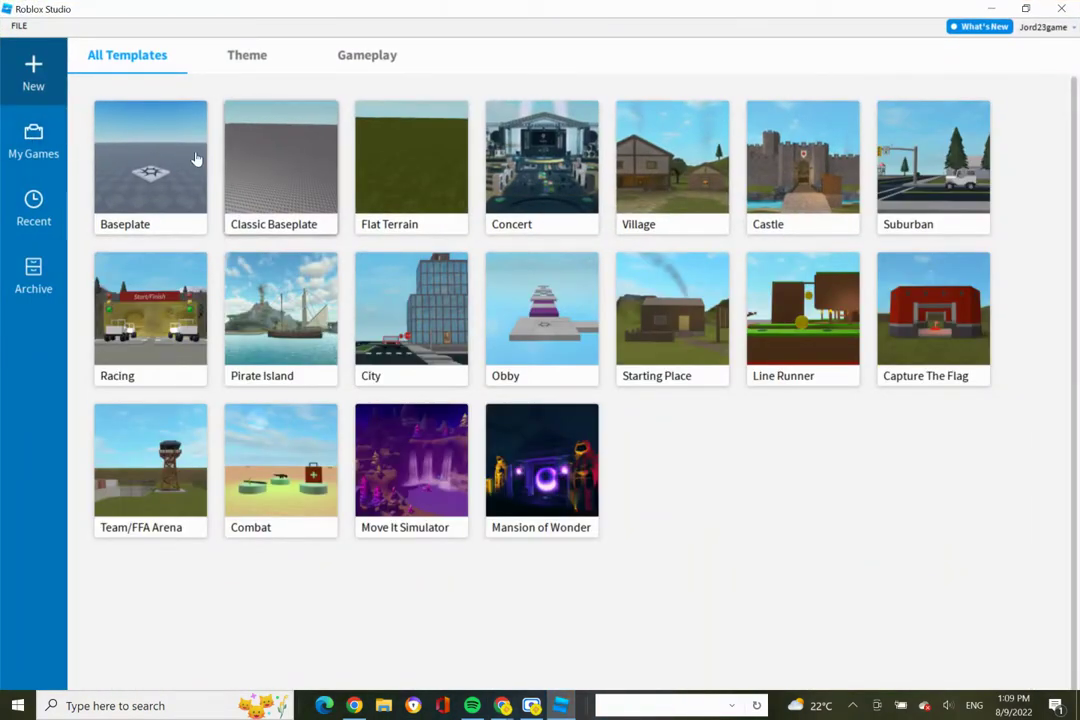
{"action": "left_click", "coordinate": [395, 178]}
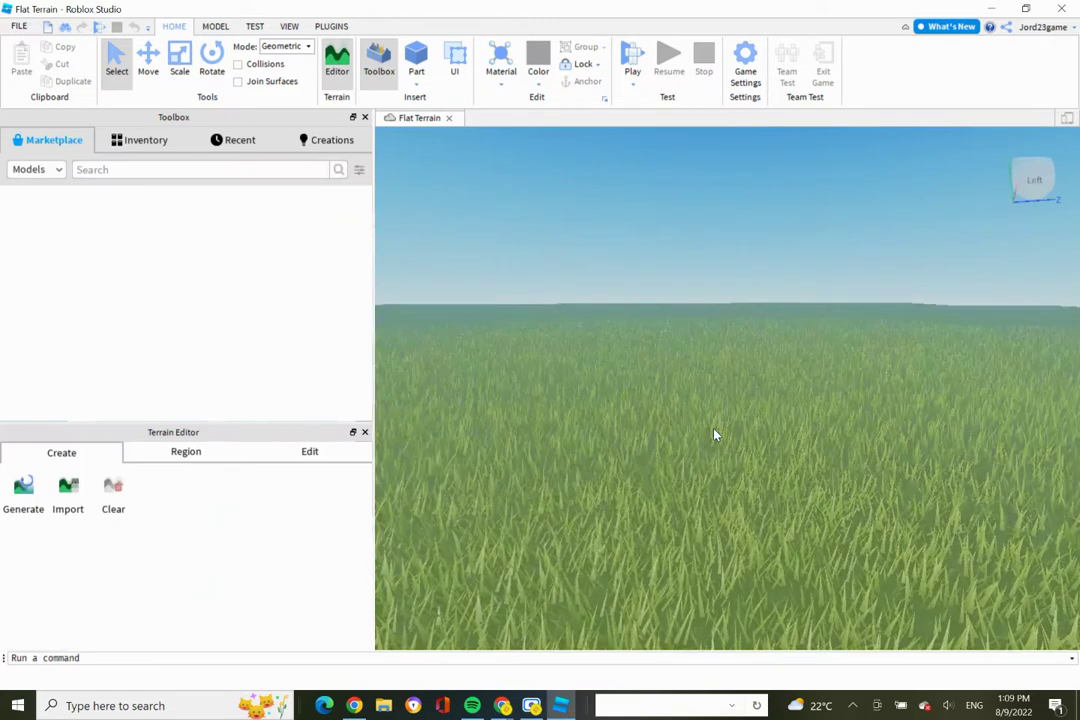
Step: Insert the saved brookhaven RP map model from the inventory's My Models into the flat terrain place
{"action": "scroll", "coordinate": [715, 435], "scroll_direction": "down", "scroll_amount": 2}
{"action": "scroll", "coordinate": [727, 388], "scroll_direction": "down", "scroll_amount": 4}
{"action": "scroll", "coordinate": [727, 388], "scroll_direction": "down", "scroll_amount": 4}
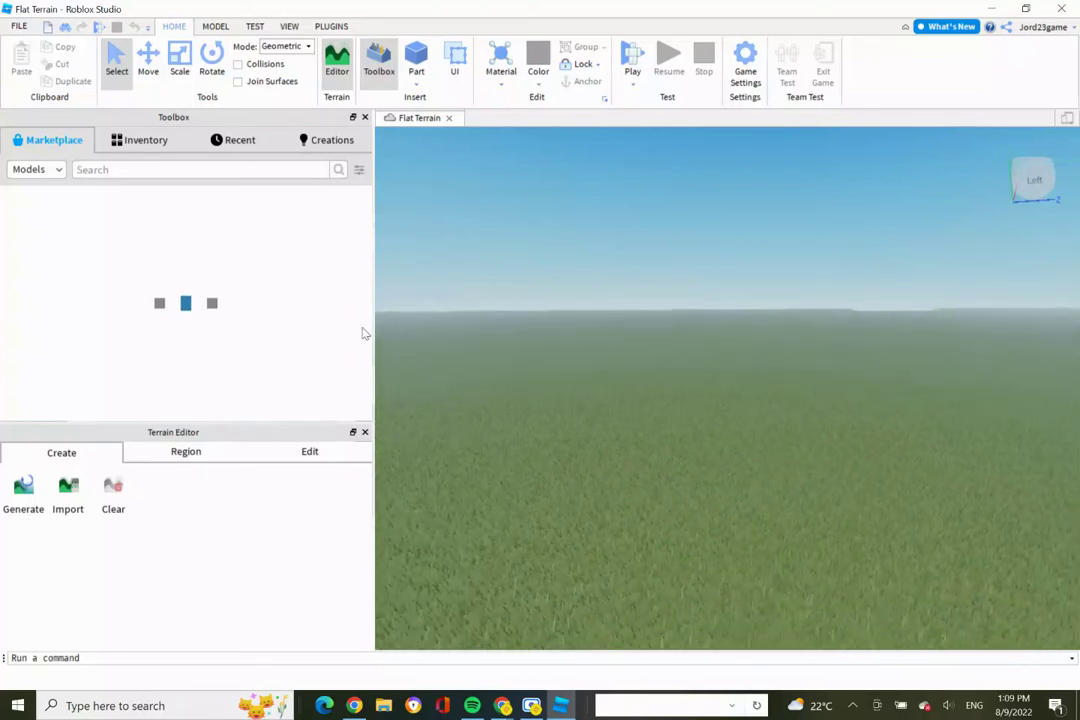
{"action": "left_click", "coordinate": [122, 144]}
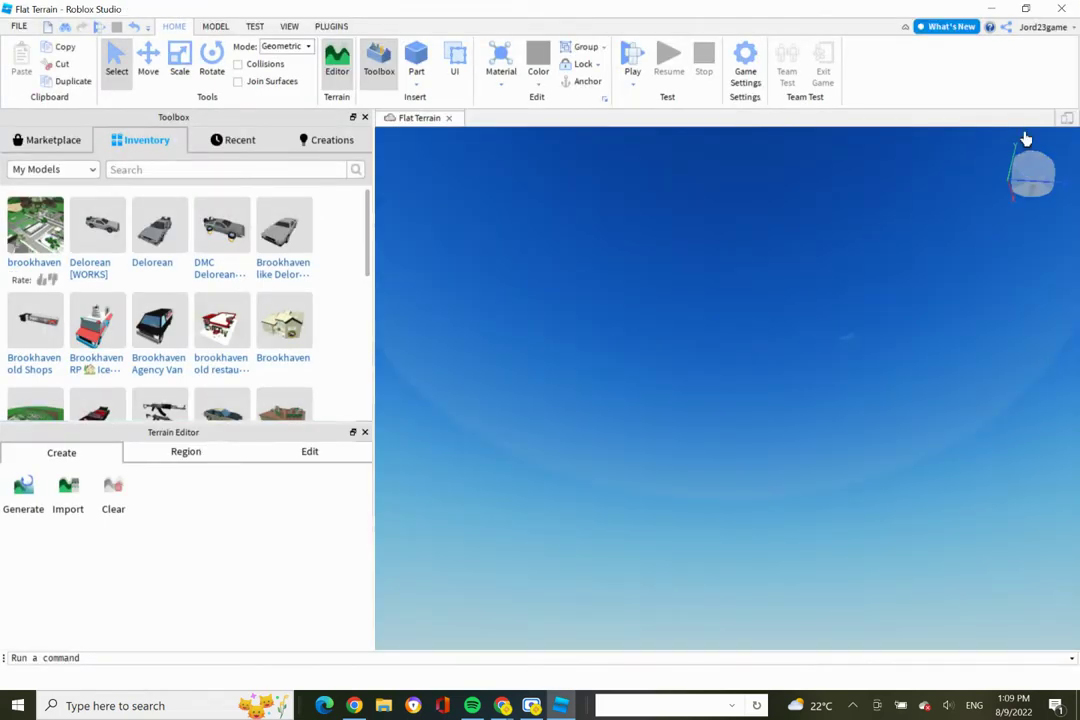
Step: Locate the inserted Brookhaven map in the place, checking from the left and front sides and approaching its outer edge
{"action": "left_click", "coordinate": [1026, 168]}
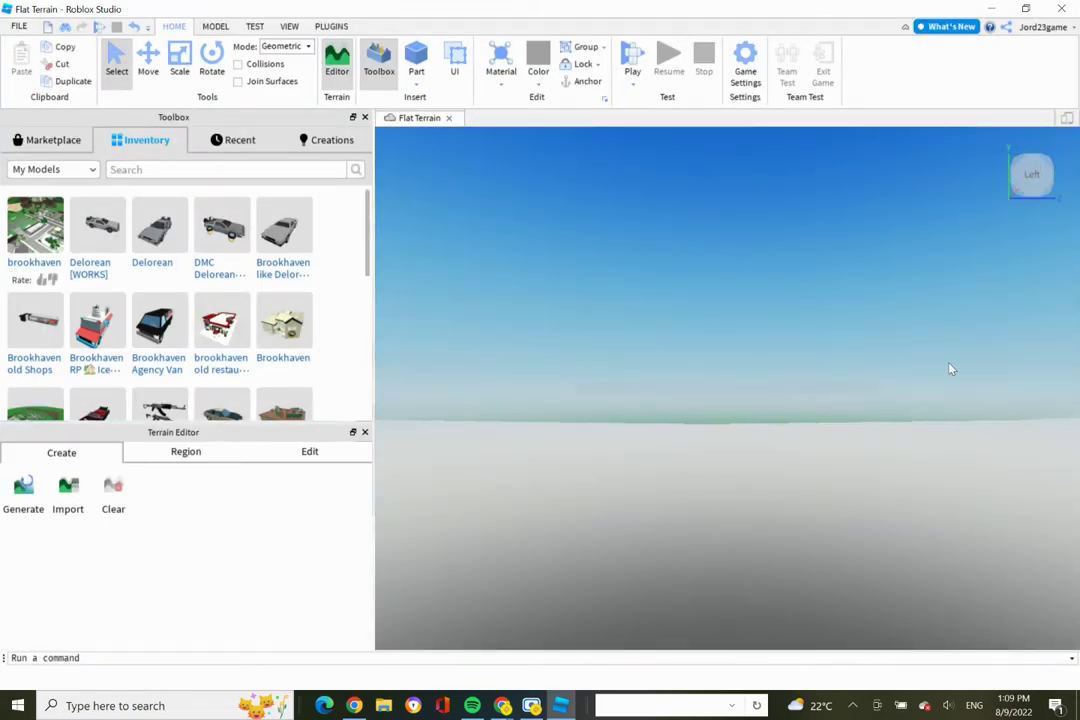
{"action": "left_click", "coordinate": [1046, 163]}
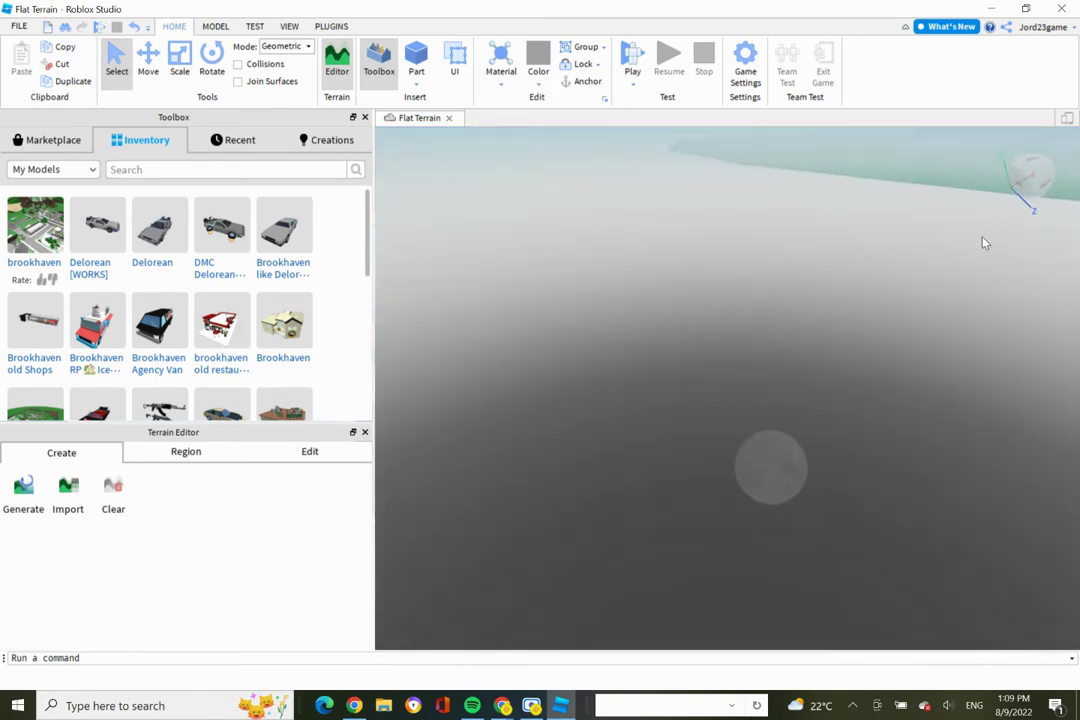
{"action": "left_click", "coordinate": [1050, 200]}
{"action": "left_click", "coordinate": [1036, 175]}
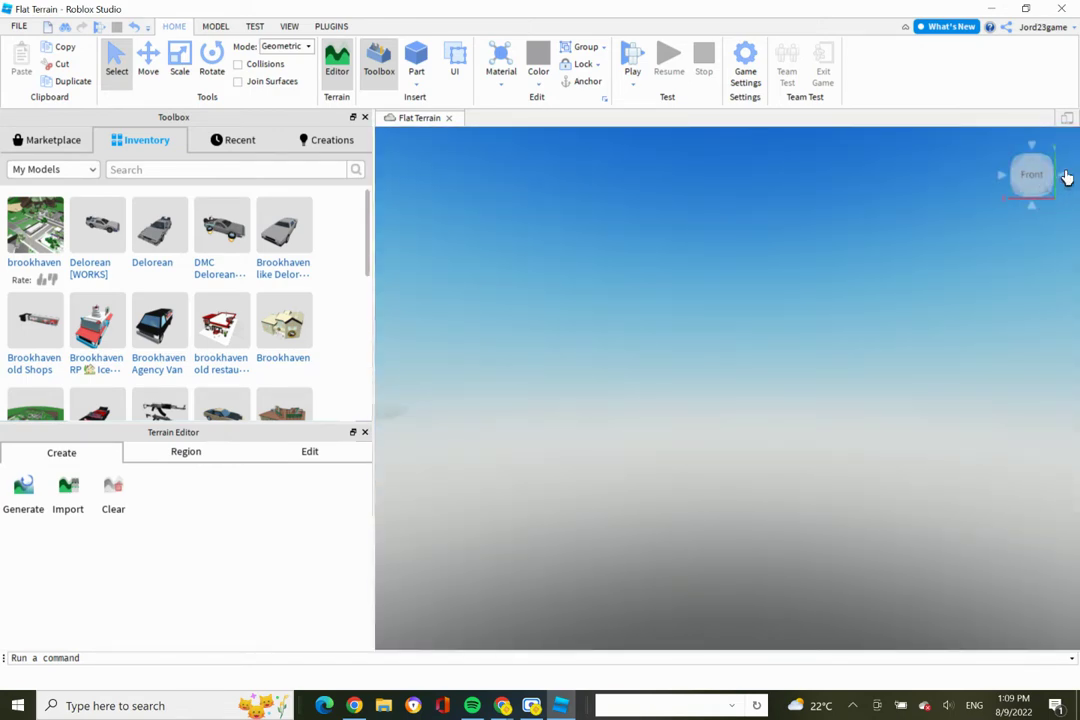
{"action": "left_click", "coordinate": [1065, 184]}
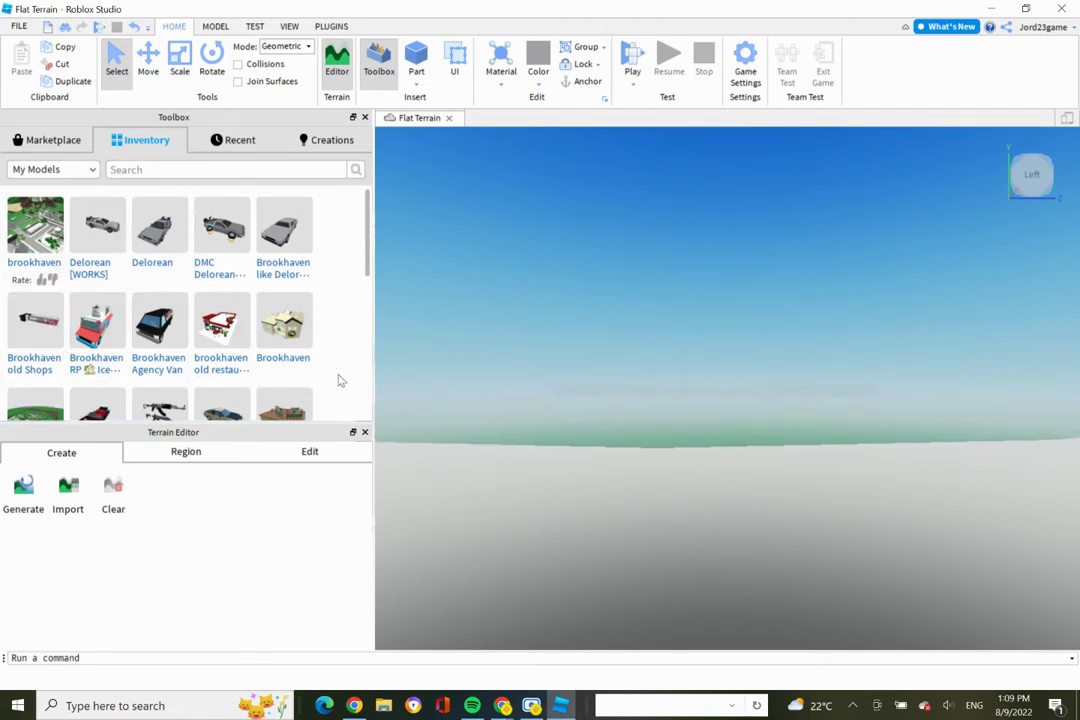
{"action": "key", "text": "w"}
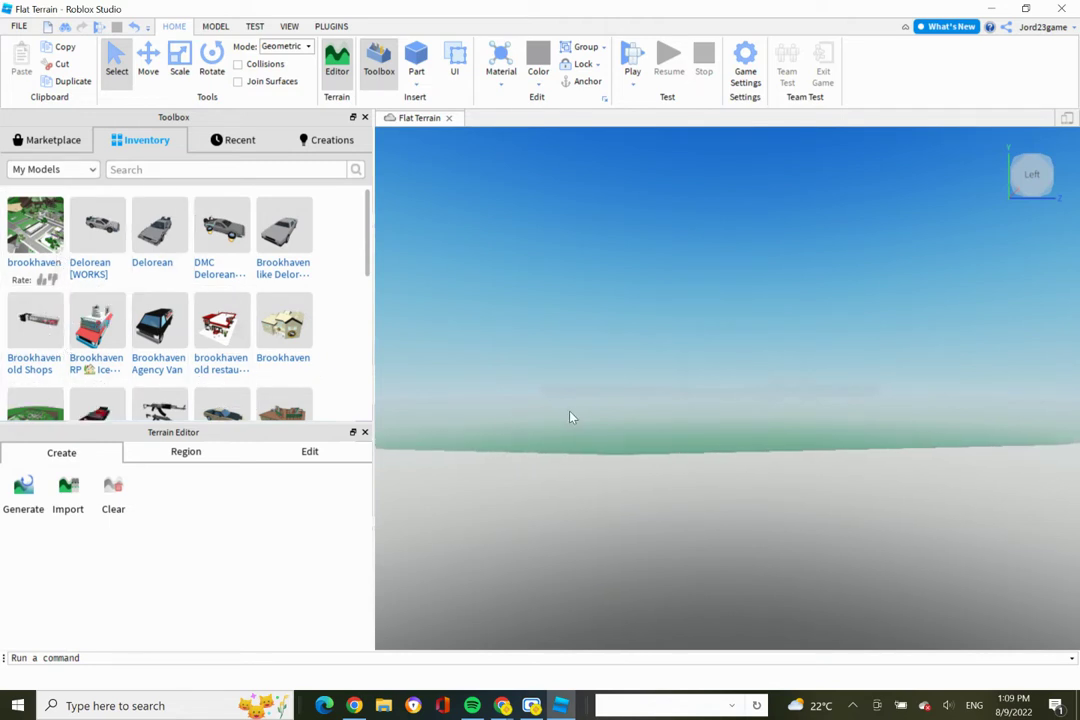
{"action": "key", "text": "e"}
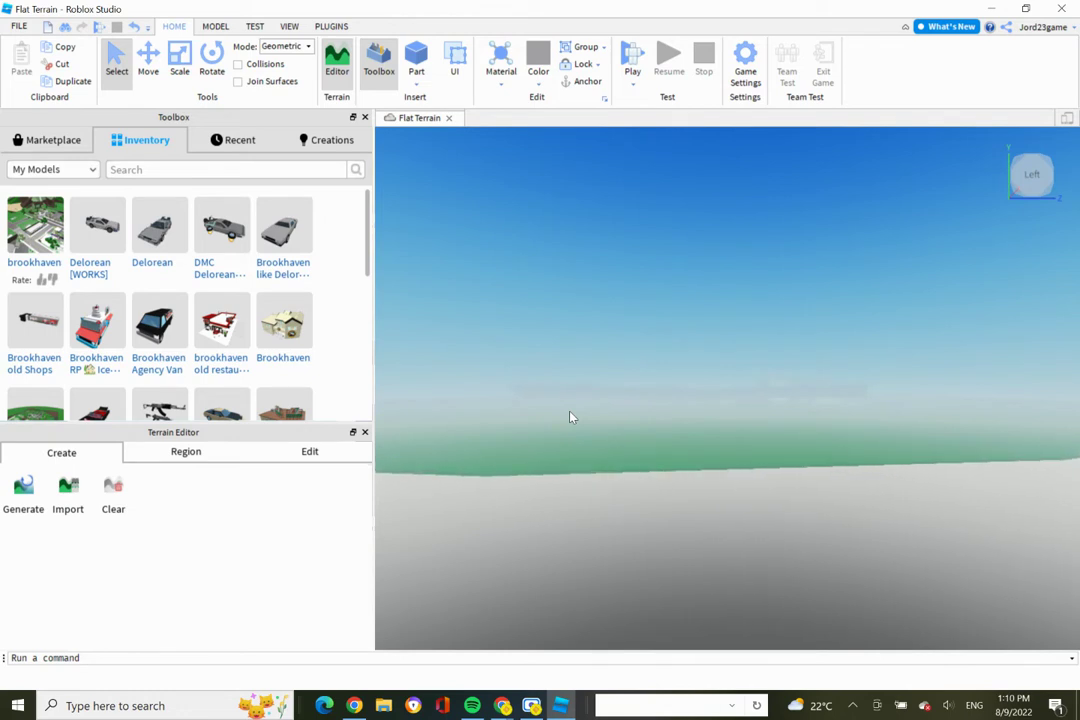
{"action": "key", "text": "e"}
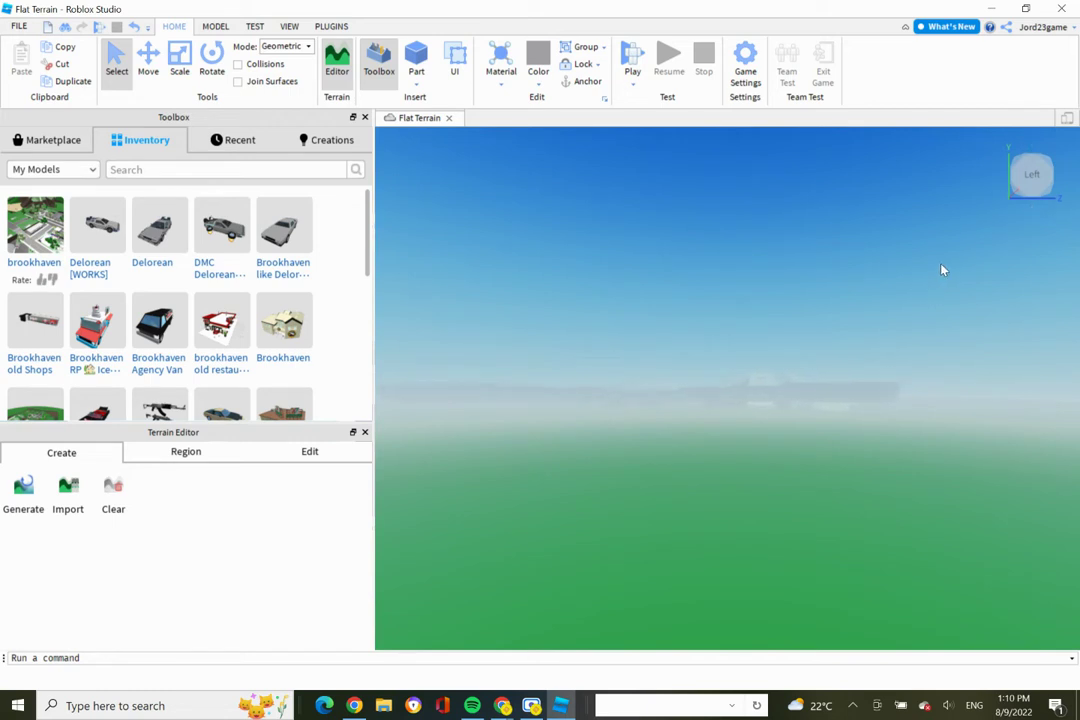
{"action": "key", "text": "w"}
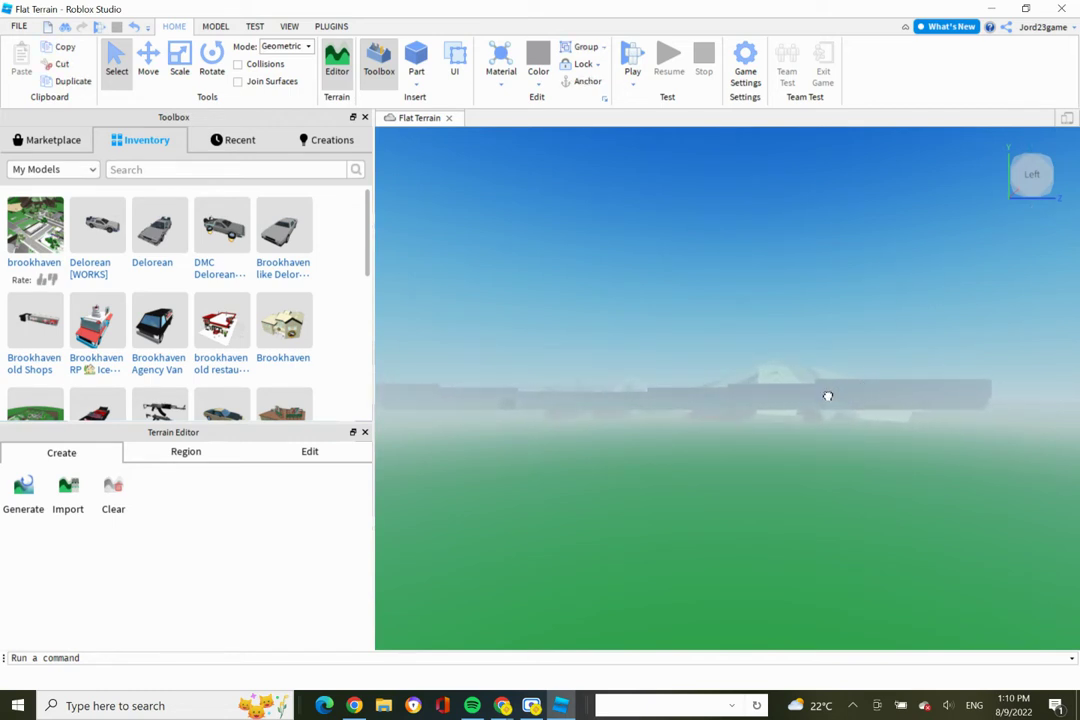
{"action": "key", "text": "w"}
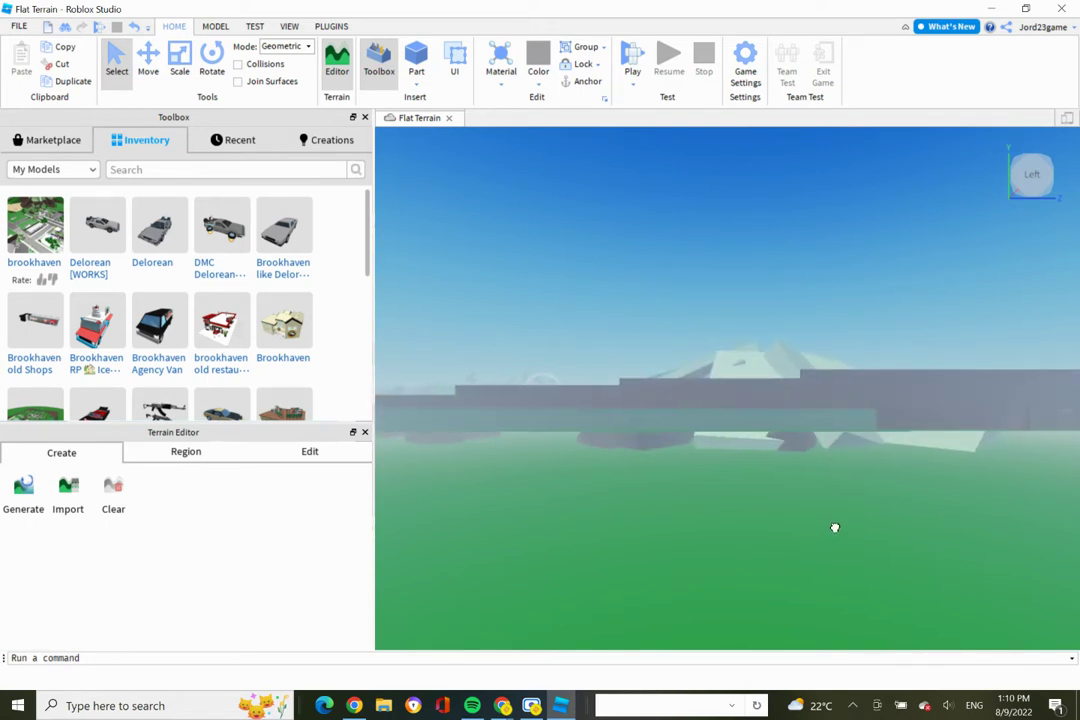
{"action": "key", "text": "a"}
{"action": "key", "text": "w"}
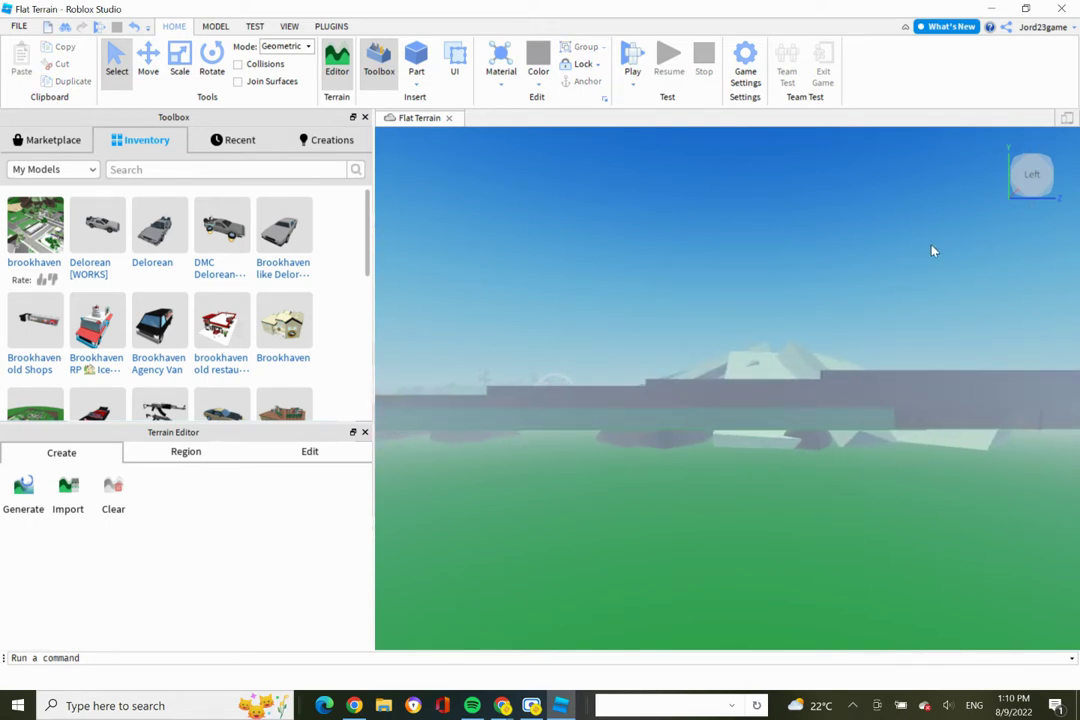
Step: Examine the Brookhaven map's roads, buildings and surrounding land from above and from several angles
{"action": "left_click", "coordinate": [1048, 162]}
{"action": "key", "text": "e"}
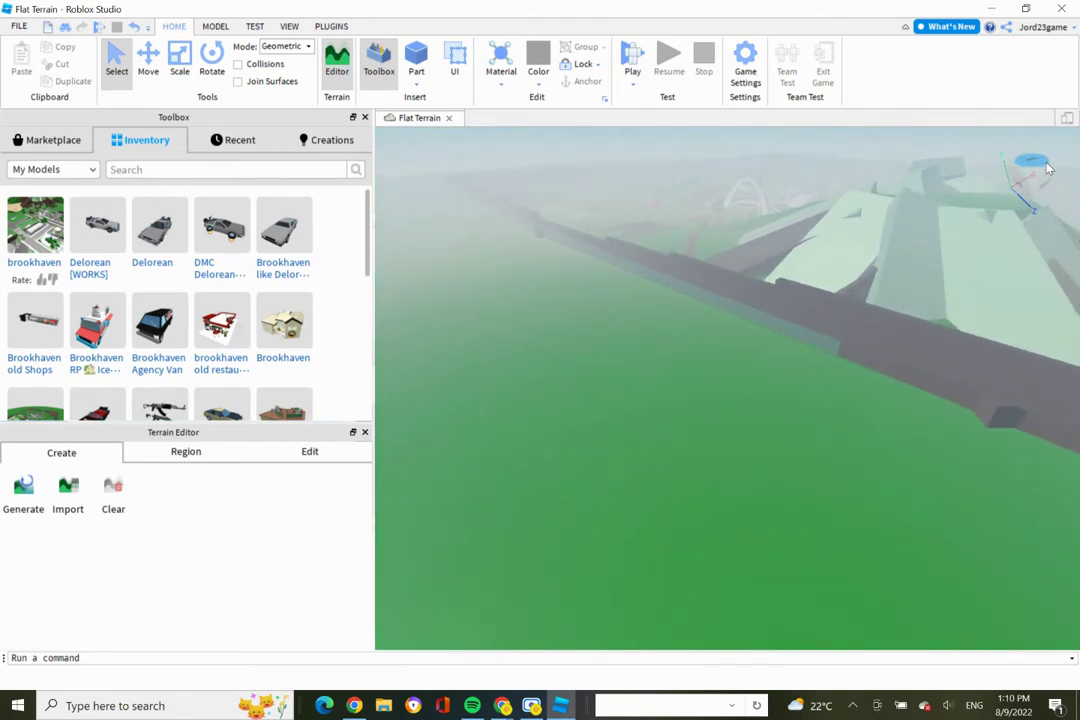
{"action": "left_click", "coordinate": [1051, 188]}
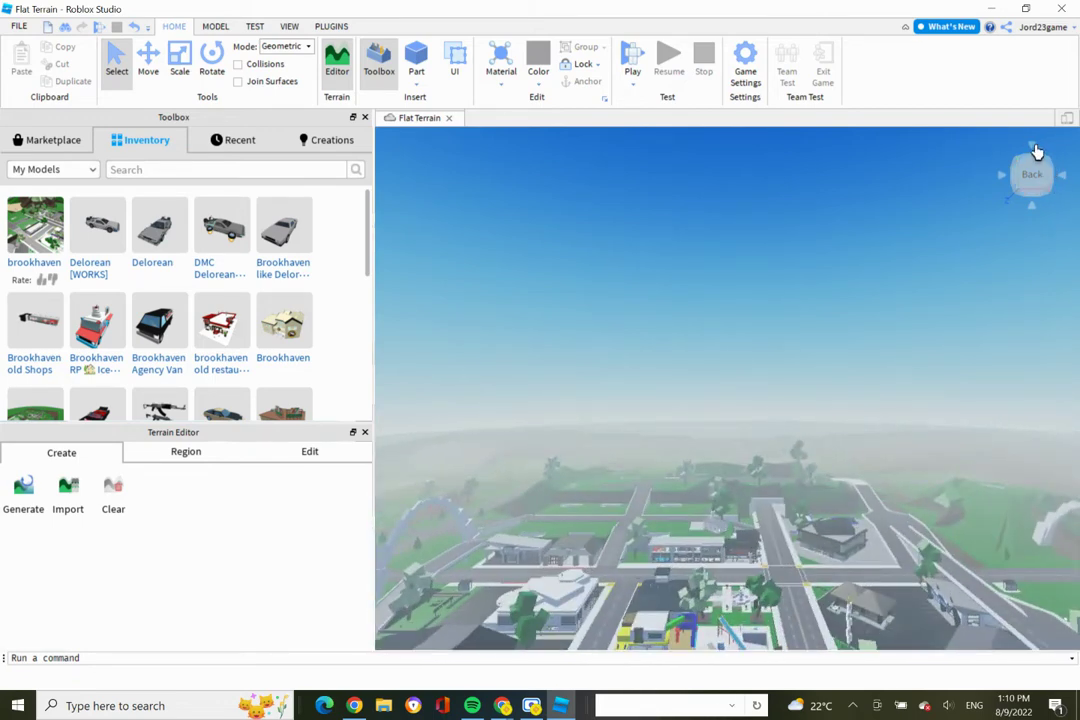
{"action": "left_click", "coordinate": [1035, 150]}
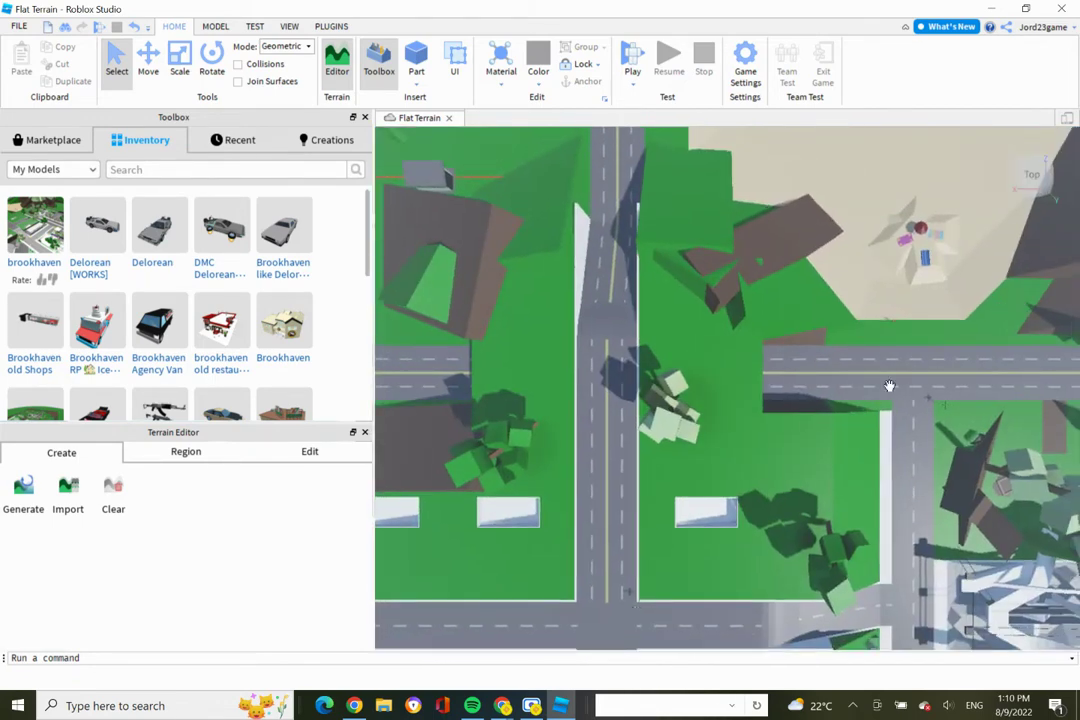
{"action": "left_click", "coordinate": [878, 398]}
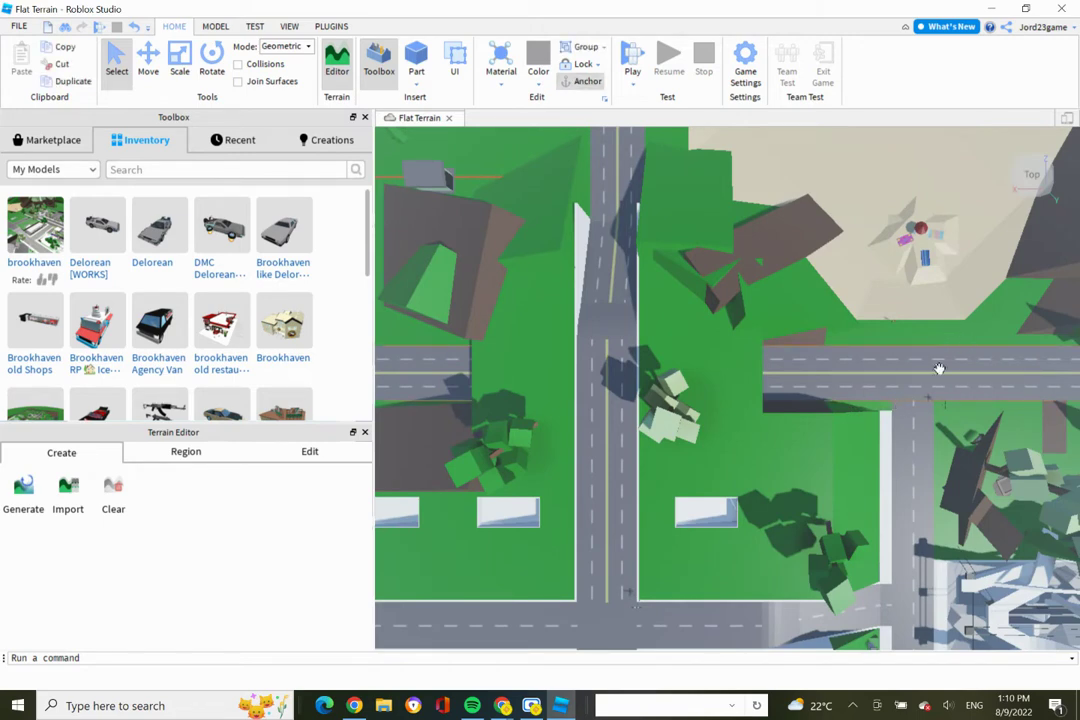
{"action": "left_click", "coordinate": [1042, 245]}
{"action": "left_click", "coordinate": [1040, 186]}
{"action": "key", "text": "a"}
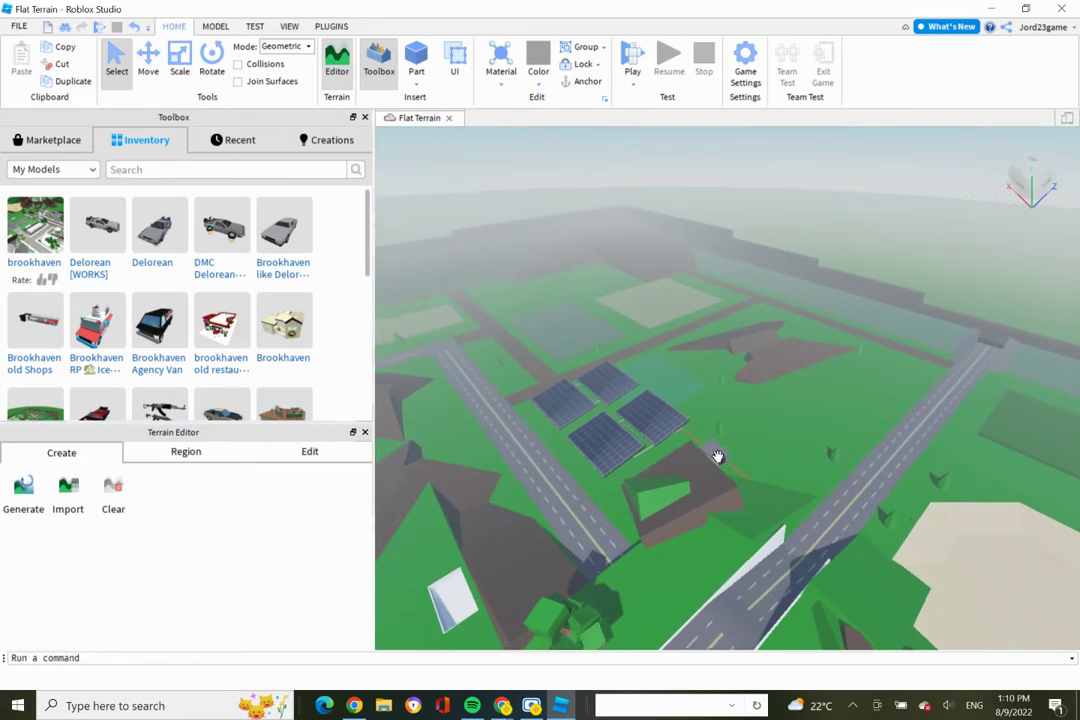
{"action": "left_click", "coordinate": [1037, 199]}
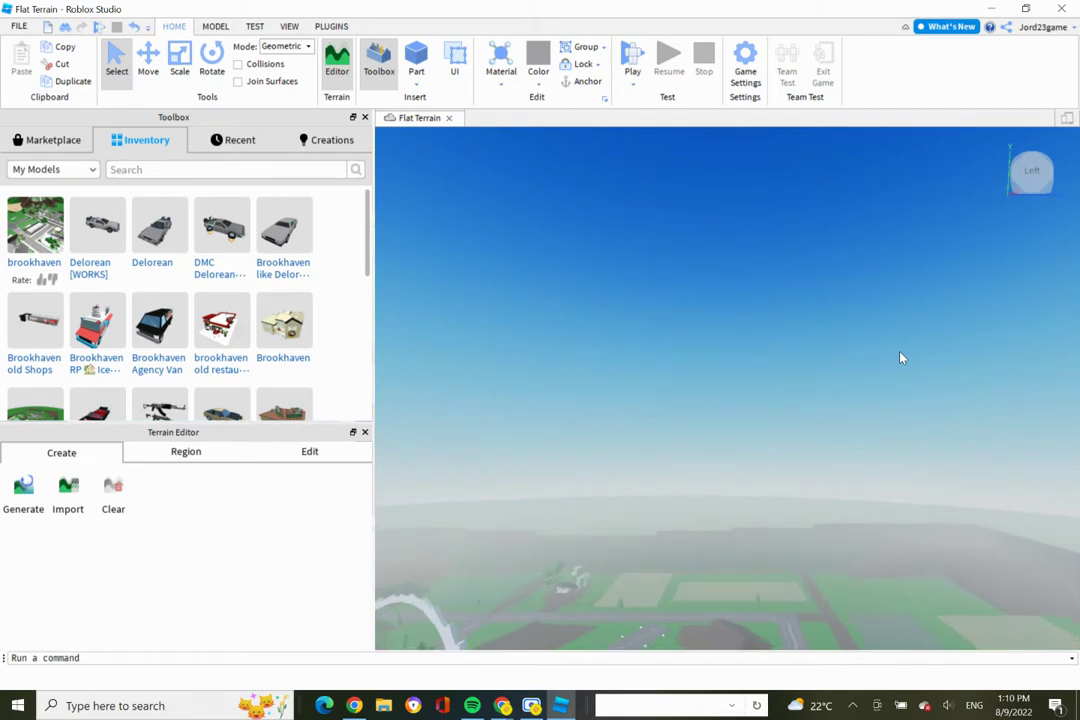
{"action": "left_click", "coordinate": [1023, 181]}
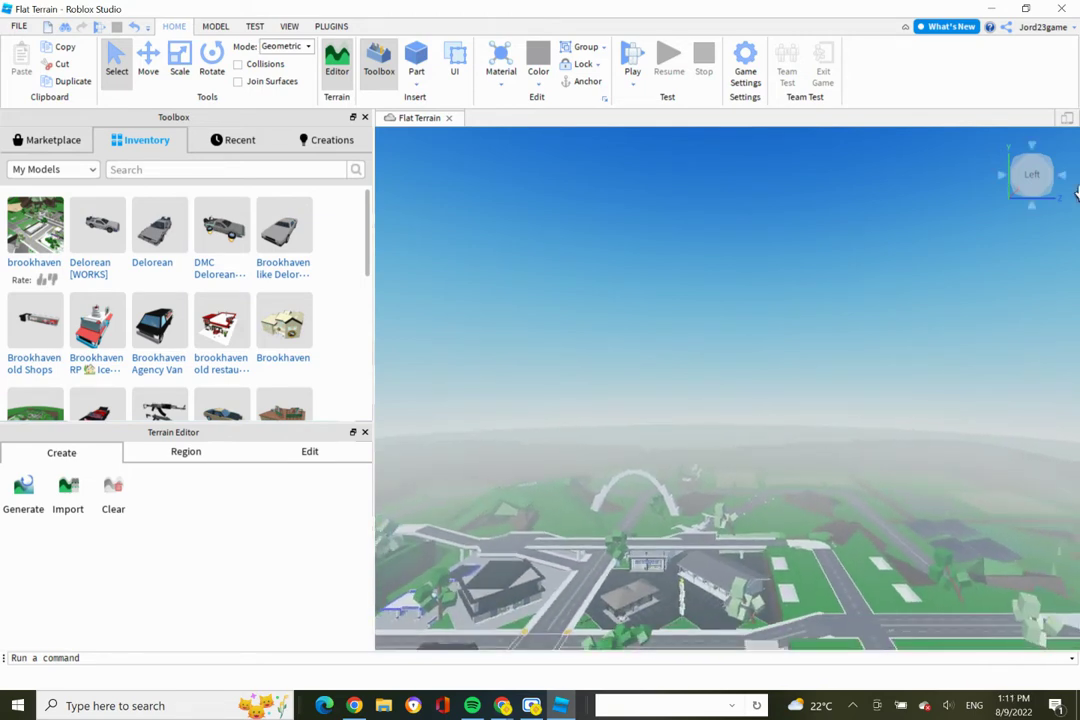
{"action": "left_click", "coordinate": [1053, 165]}
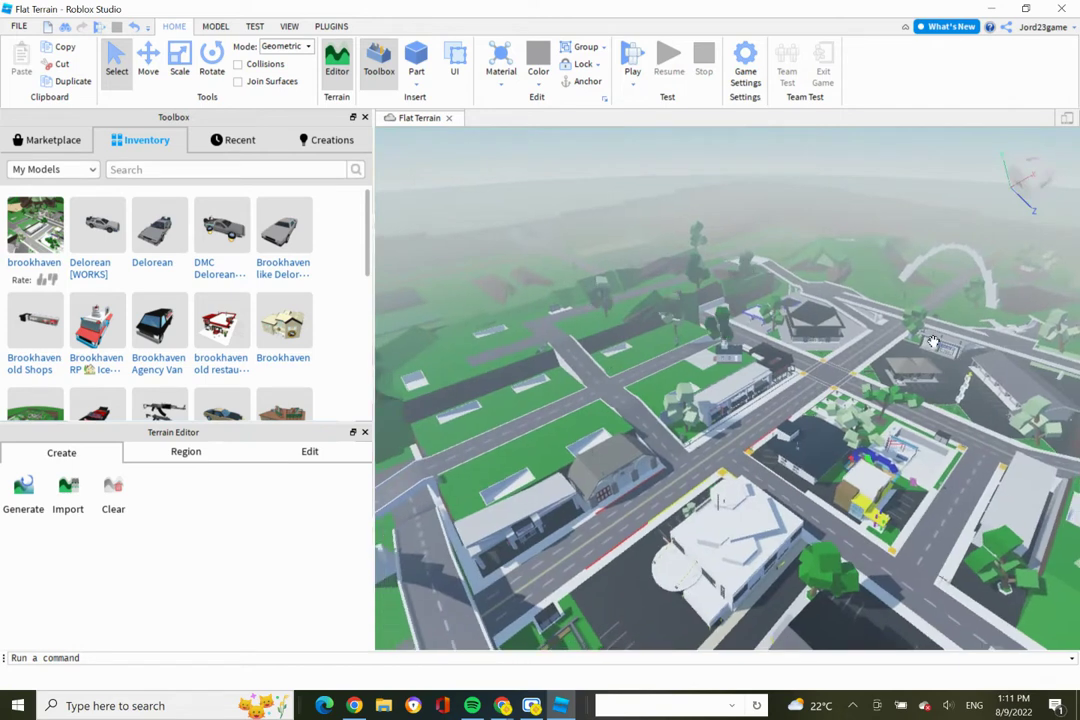
{"action": "key", "text": "w"}
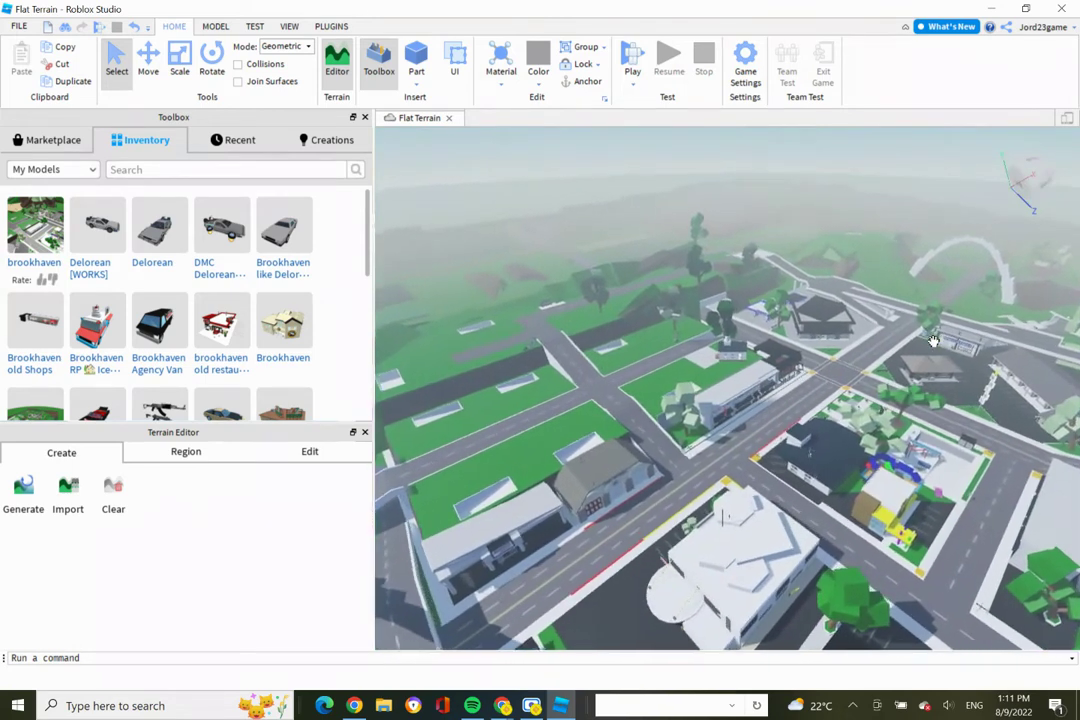
Step: Examine the Brookhaven map's central intersection and the fountain plaza at its corner up close
{"action": "key", "text": "w+d"}
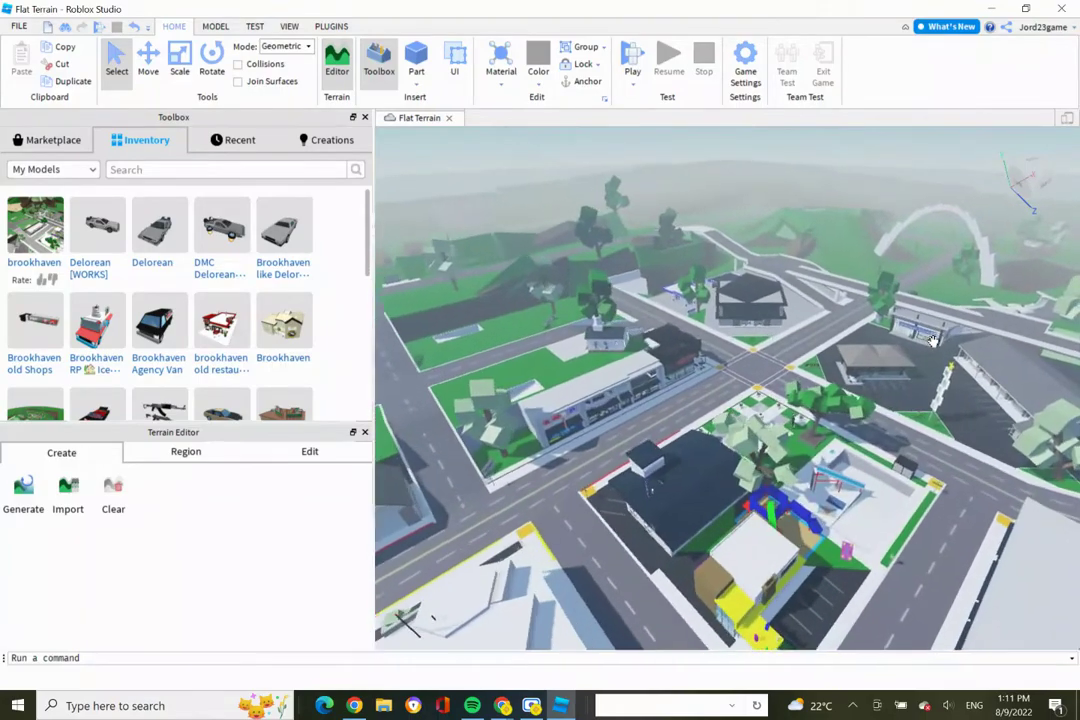
{"action": "key", "text": "w"}
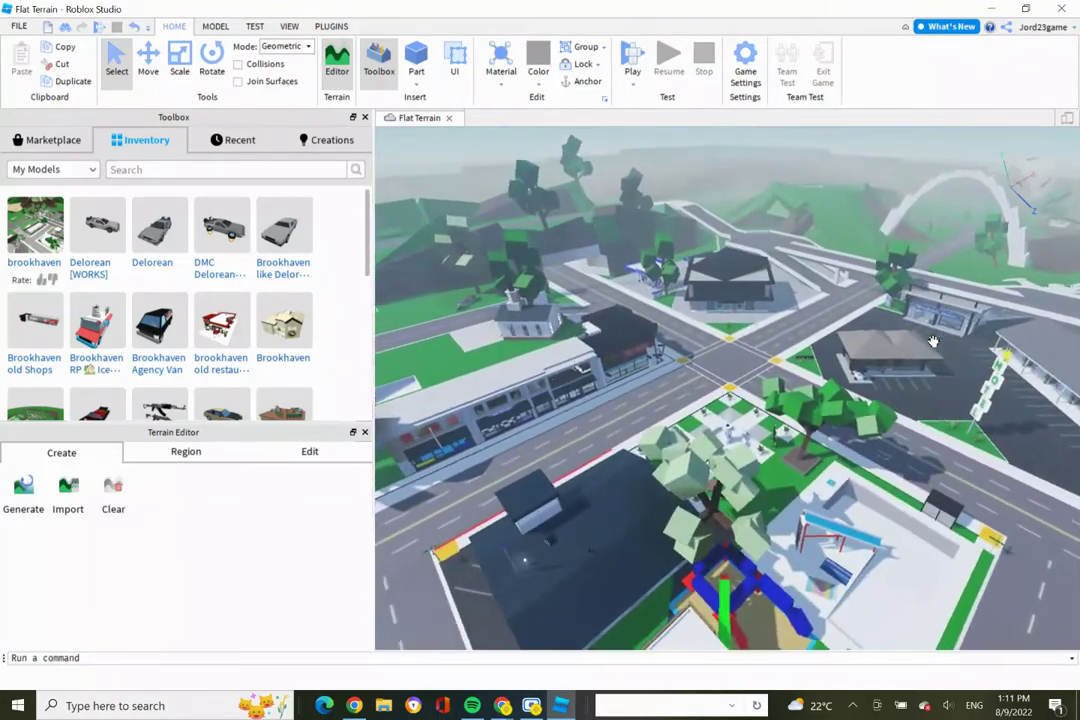
{"action": "key", "text": "d"}
{"action": "key", "text": "w"}
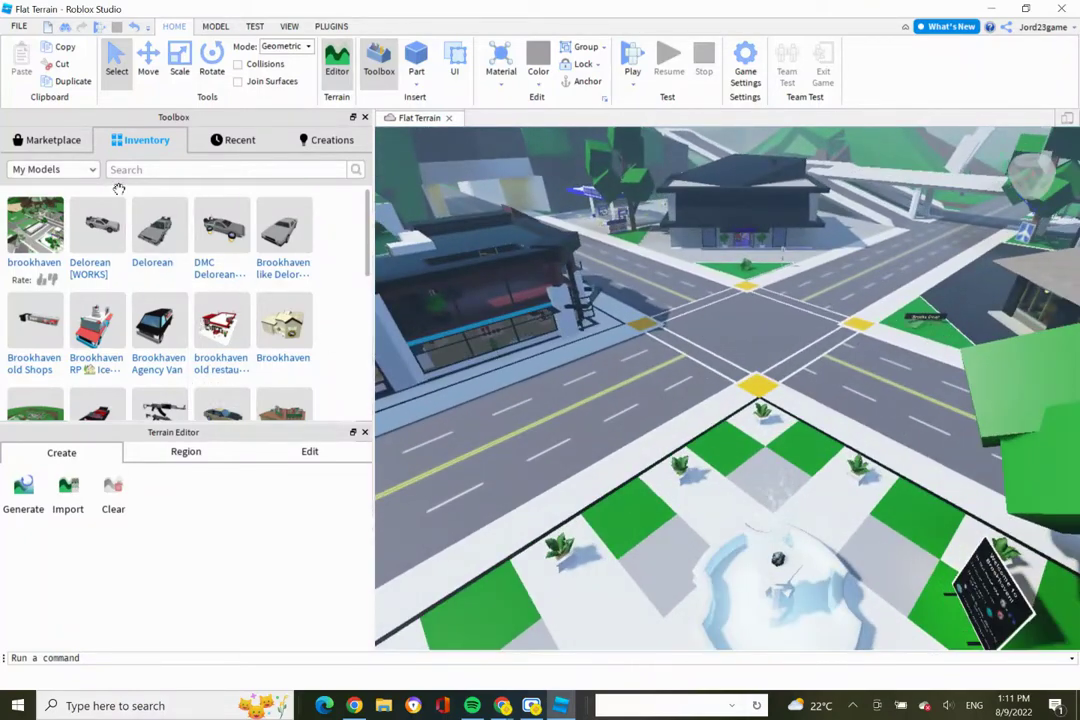
Step: Search the inventory's My Models for "spawn"
{"action": "left_click", "coordinate": [228, 172]}
{"action": "type", "text": "s"}
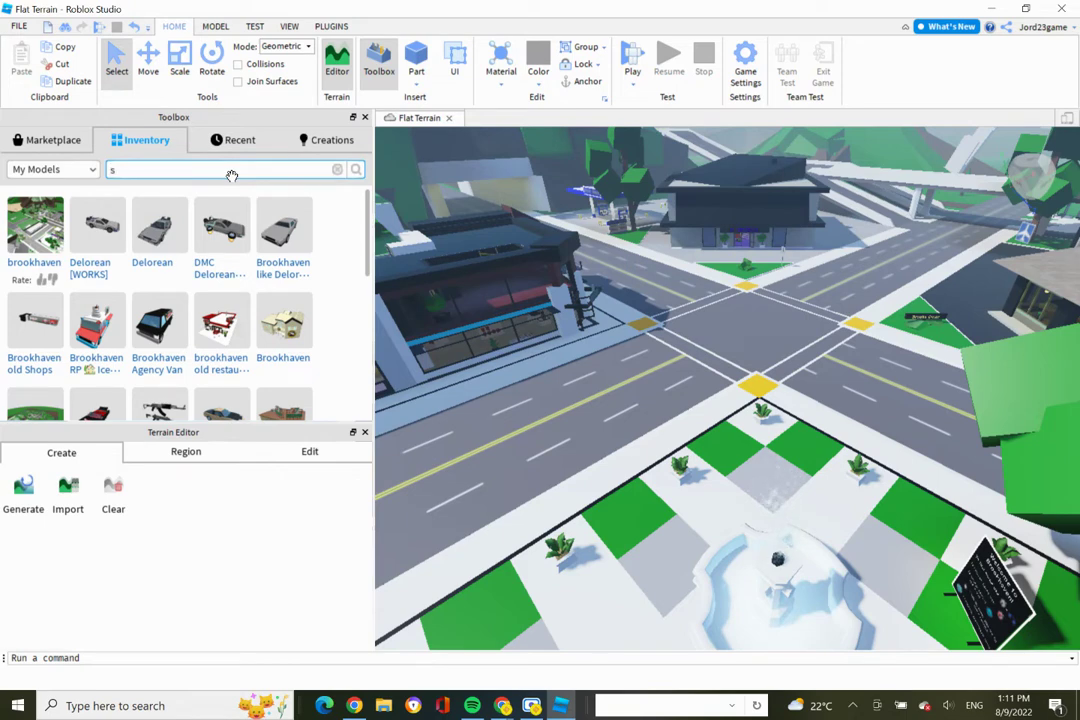
{"action": "type", "text": "p"}
{"action": "left_click", "coordinate": [188, 199]}
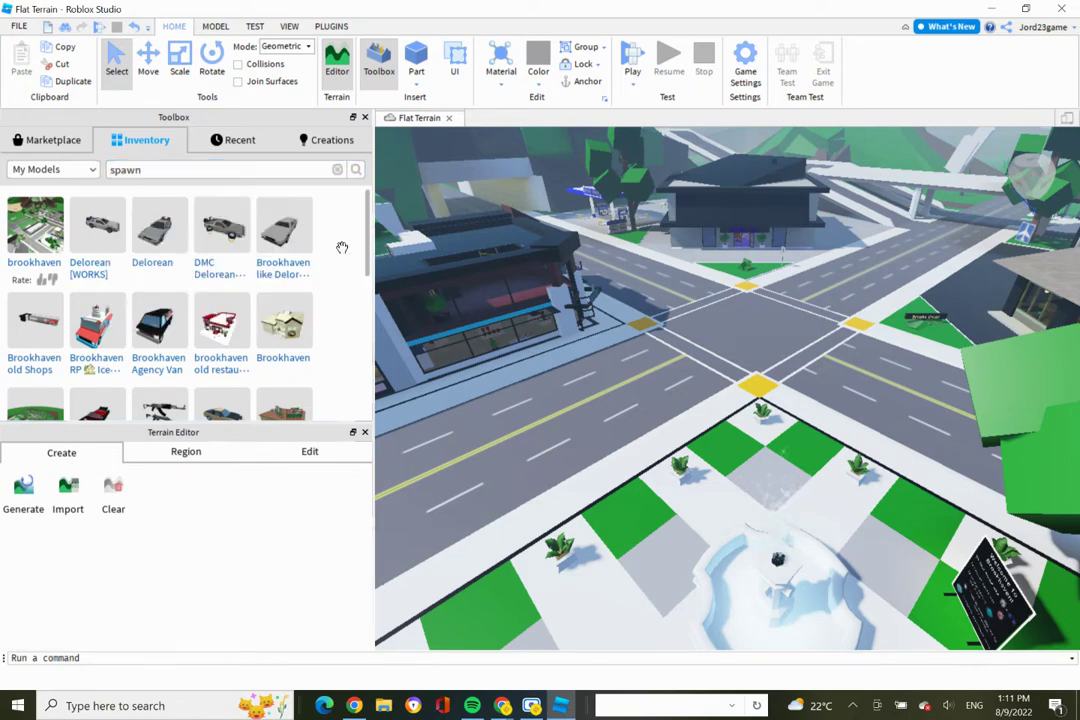
Step: Search the Marketplace models for "spawn"
{"action": "left_click", "coordinate": [73, 150]}
{"action": "left_click", "coordinate": [161, 171]}
{"action": "type", "text": "s"}
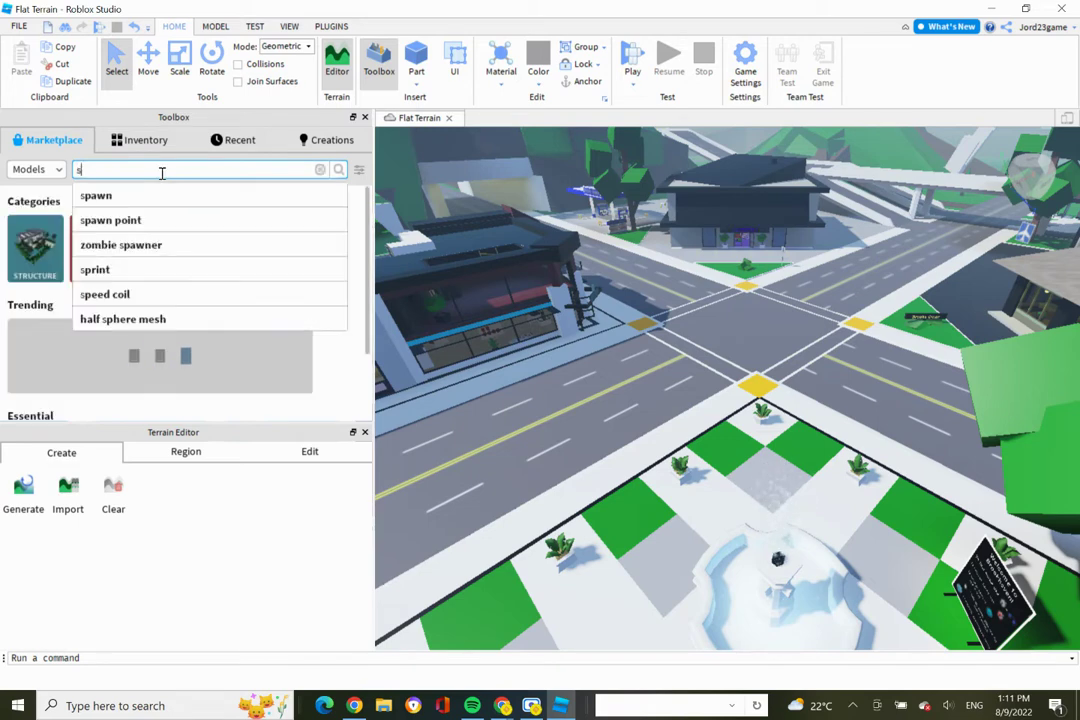
{"action": "type", "text": "pawn"}
{"action": "key", "text": "Return"}
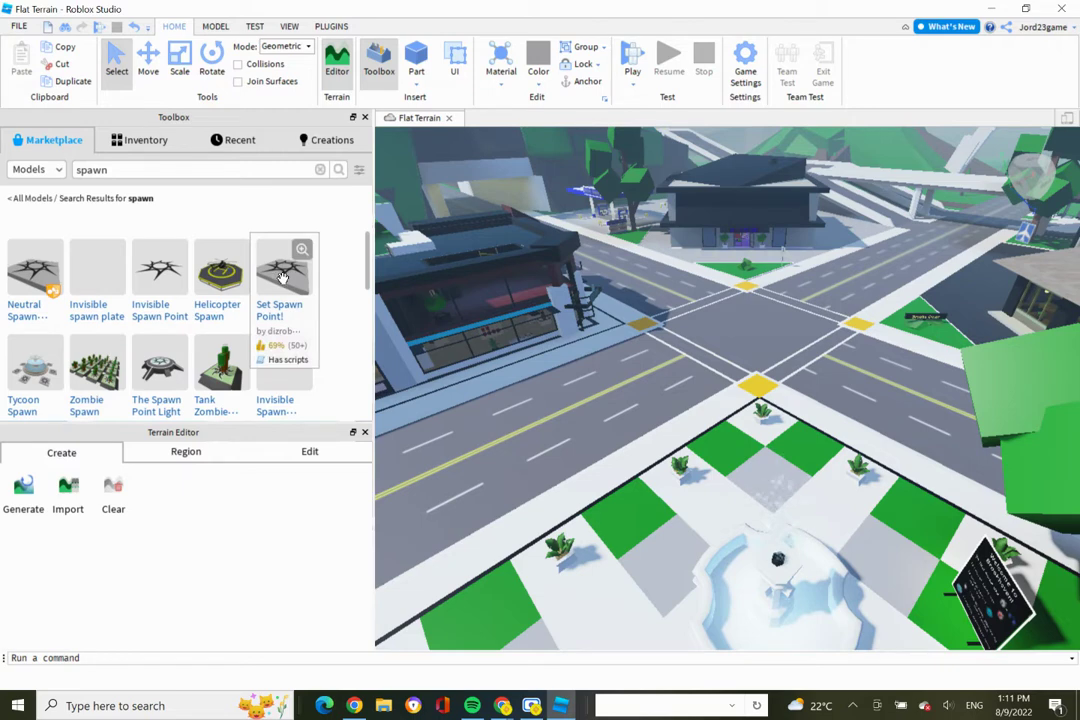
Step: Insert the Neutral Spawn model and place it at the fountain plaza's corner beside the road intersection
{"action": "left_click", "coordinate": [27, 275]}
{"action": "left_click_drag", "start_coordinate": [750, 440], "coordinate": [903, 426]}
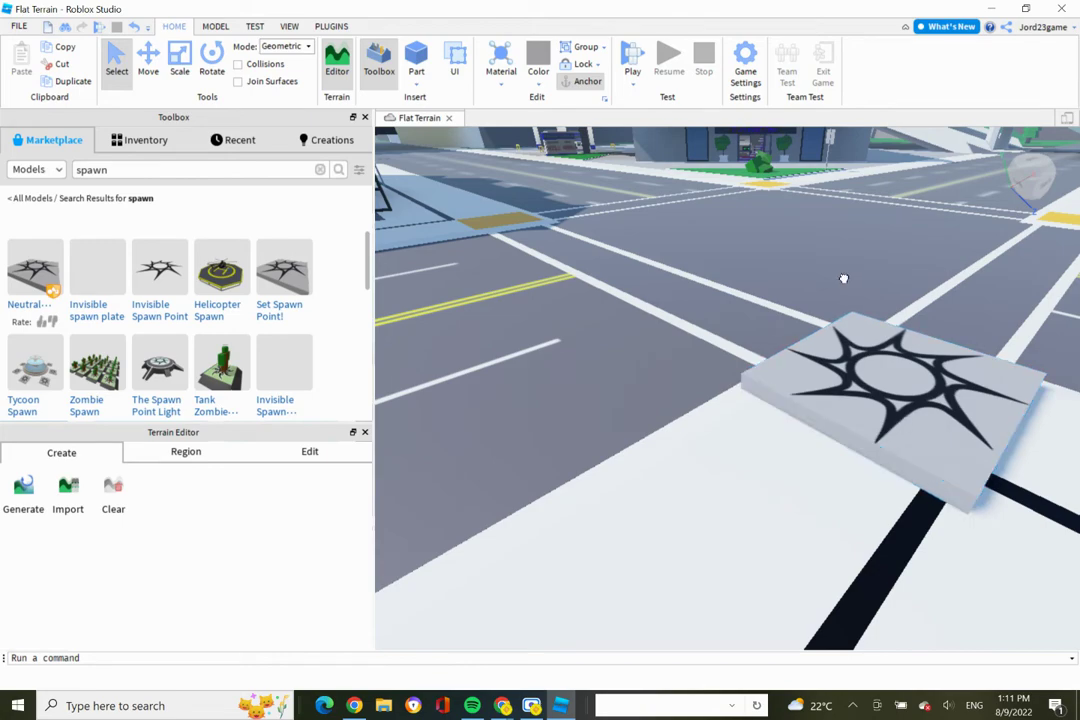
{"action": "scroll", "coordinate": [843, 278], "scroll_direction": "down", "scroll_amount": 10}
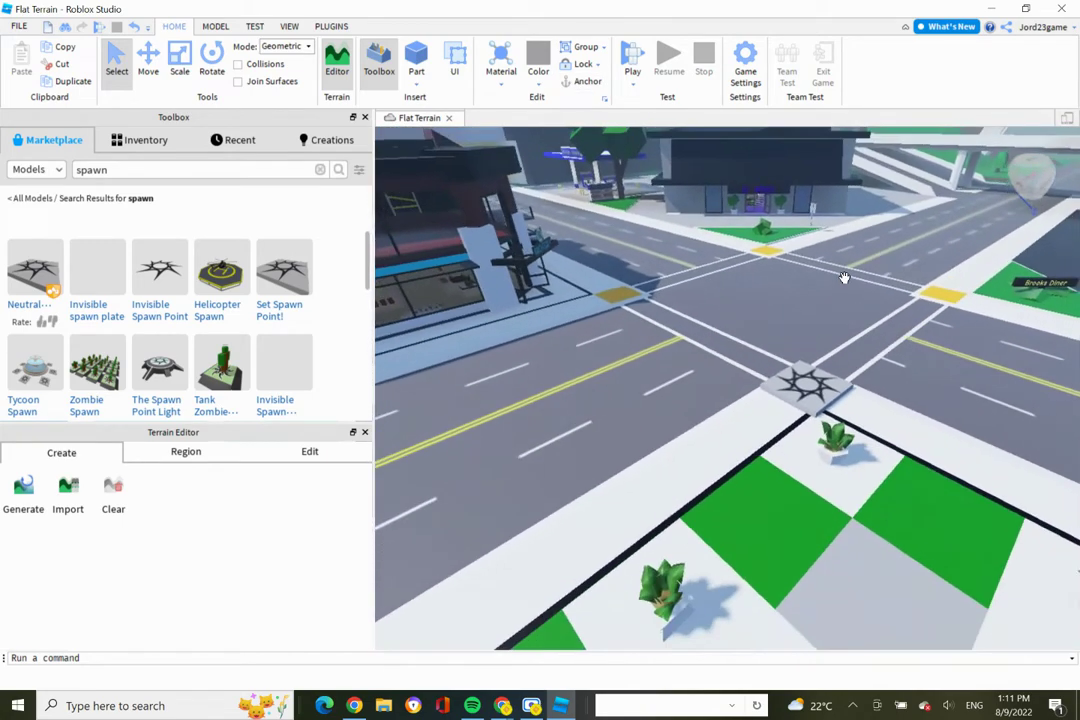
Step: Insert the Brookhaven-like Delorean from the inventory's My Models onto the road beside the fountain plaza
{"action": "key", "text": "s"}
{"action": "key", "text": "a"}
{"action": "key", "text": "a"}
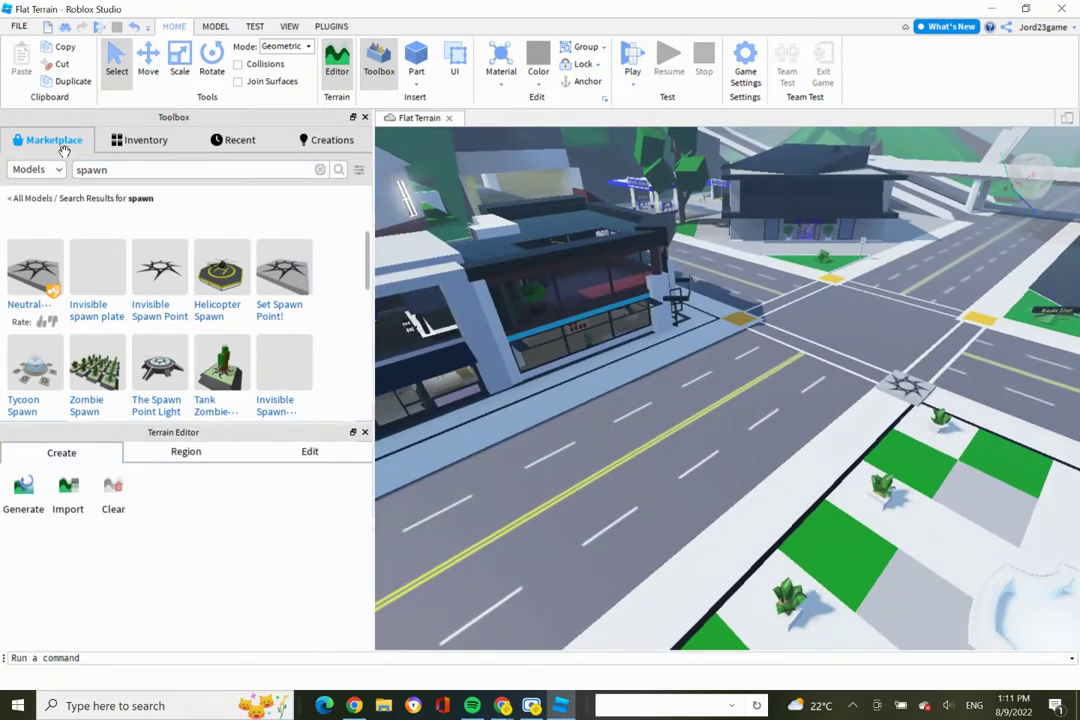
{"action": "left_click", "coordinate": [115, 140]}
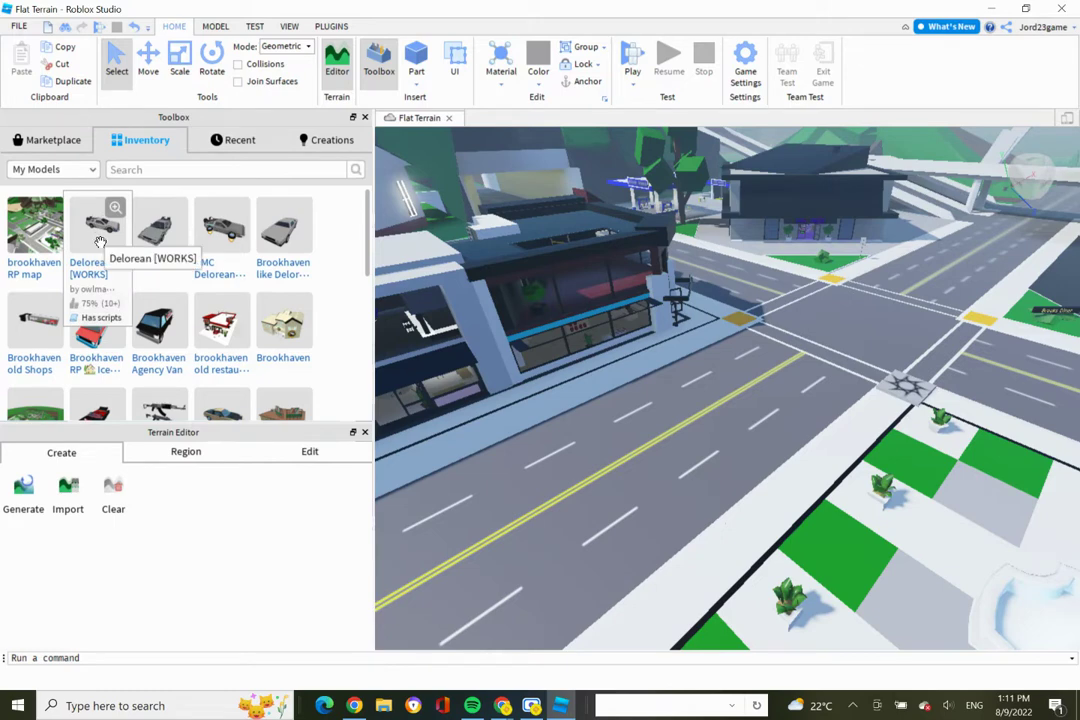
{"action": "left_click", "coordinate": [279, 244]}
{"action": "scroll", "coordinate": [780, 408], "scroll_direction": "up", "scroll_amount": 3}
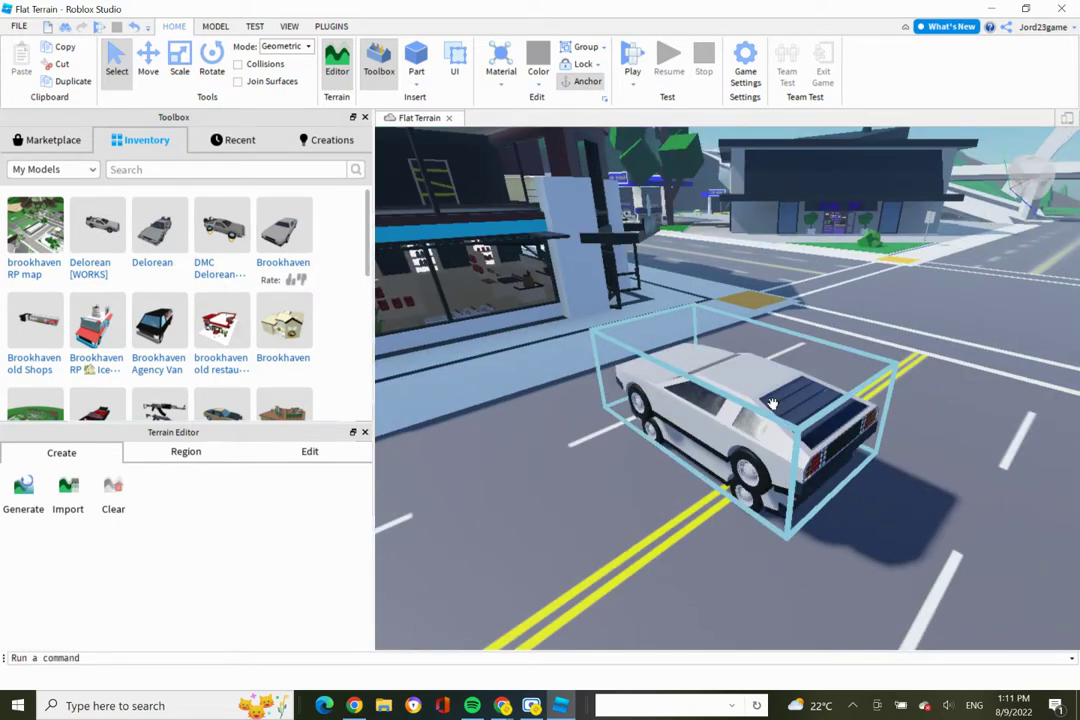
Step: Duplicate the Delorean and park both cars side by side on the plaza edge next to the spawn pad
{"action": "key", "text": "ctrl+d"}
{"action": "left_click_drag", "start_coordinate": [780, 408], "coordinate": [970, 486]}
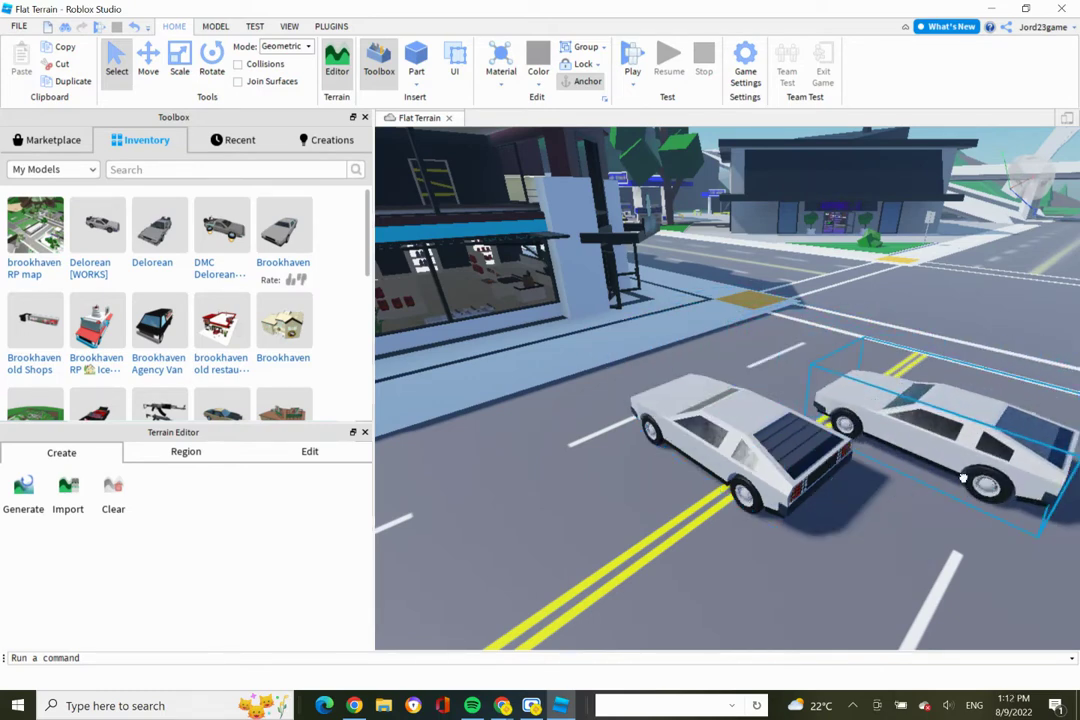
{"action": "scroll", "coordinate": [965, 480], "scroll_direction": "down", "scroll_amount": 5}
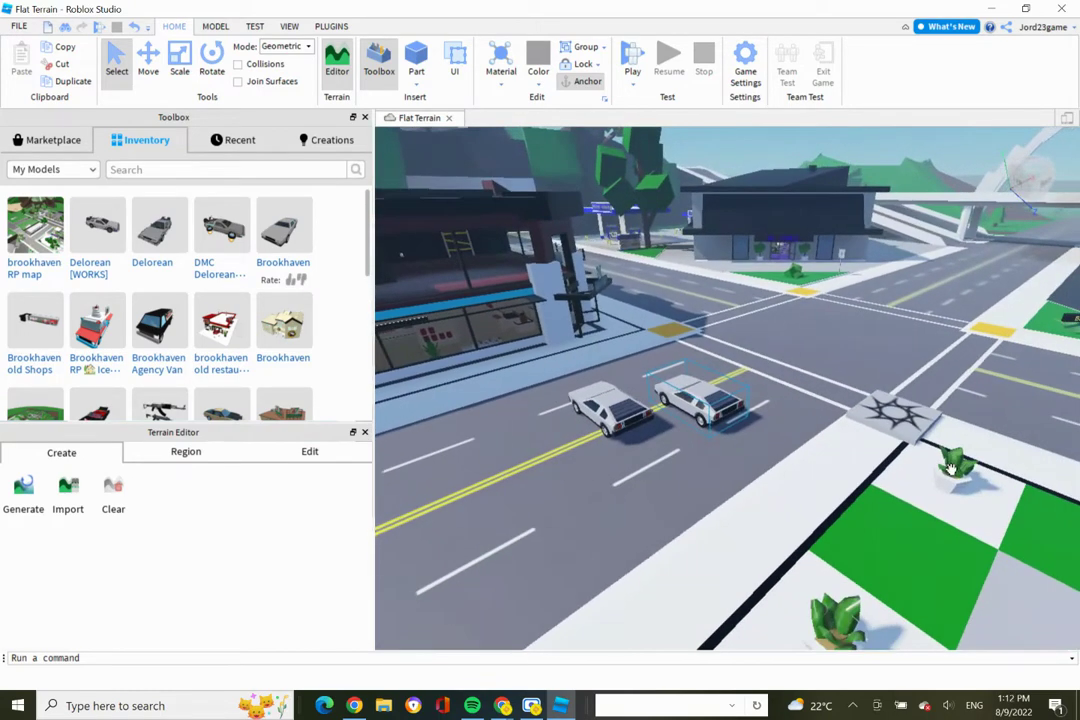
{"action": "left_click_drag", "start_coordinate": [707, 395], "coordinate": [862, 470]}
{"action": "left_click_drag", "start_coordinate": [625, 418], "coordinate": [857, 566]}
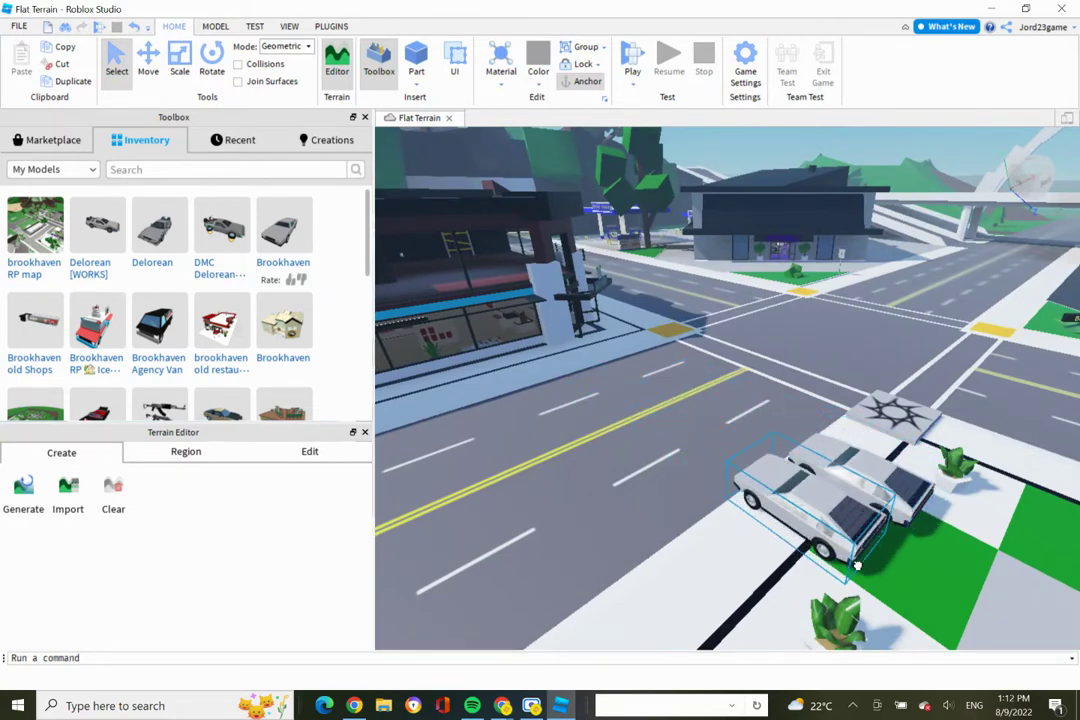
{"action": "left_click", "coordinate": [731, 398]}
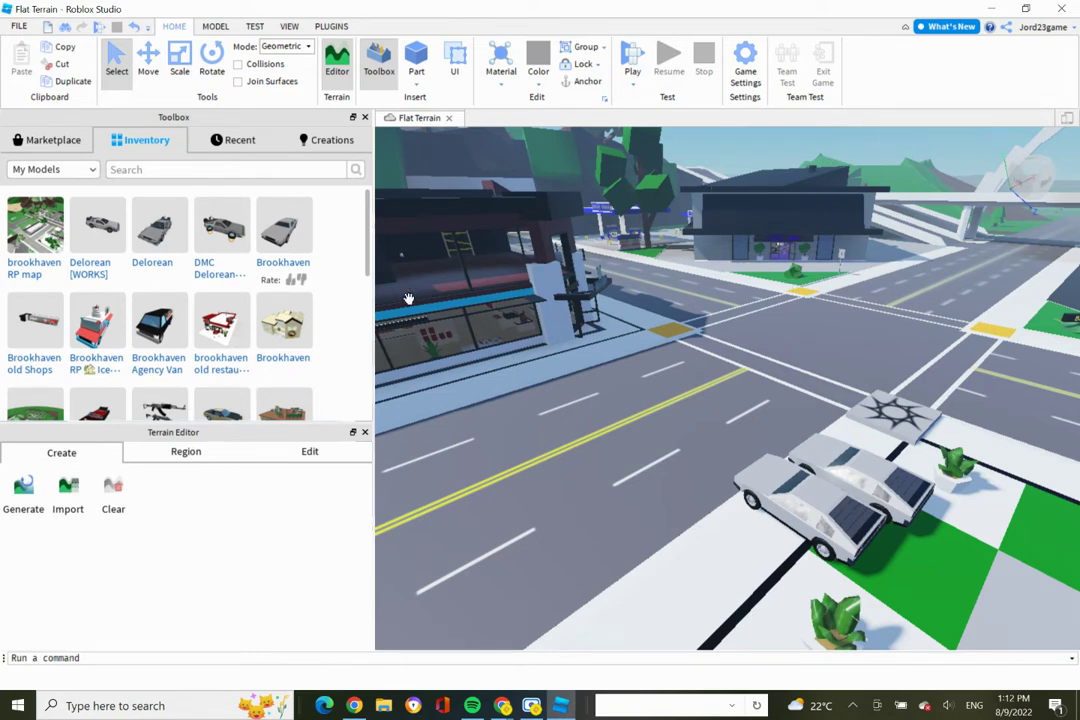
Step: Examine the surroundings of the fountain plaza, including the diner, motel, airport and street shops
{"action": "key", "text": "s"}
{"action": "key", "text": "d"}
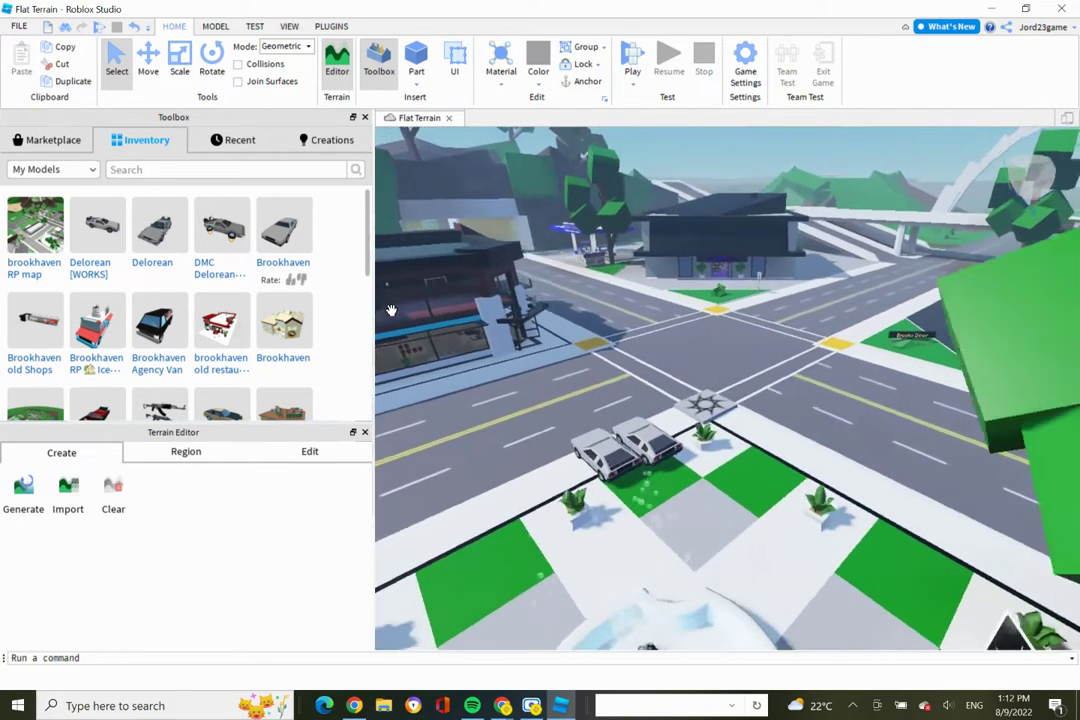
{"action": "key", "text": "d"}
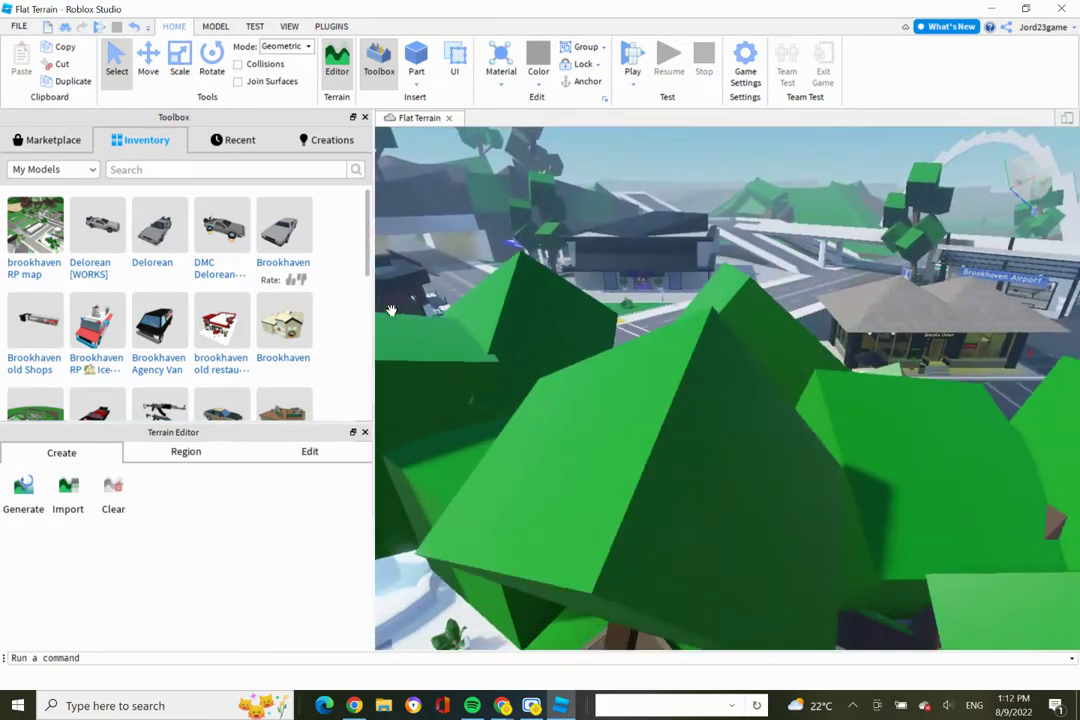
{"action": "key", "text": "s"}
{"action": "key", "text": "d"}
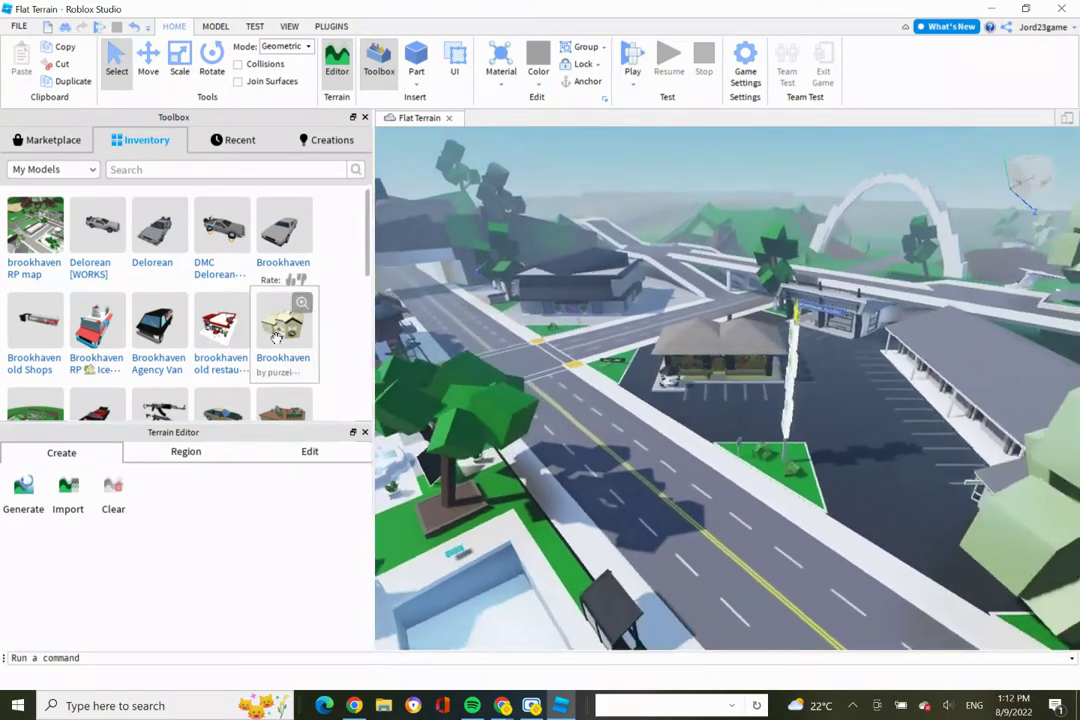
{"action": "key", "text": "a"}
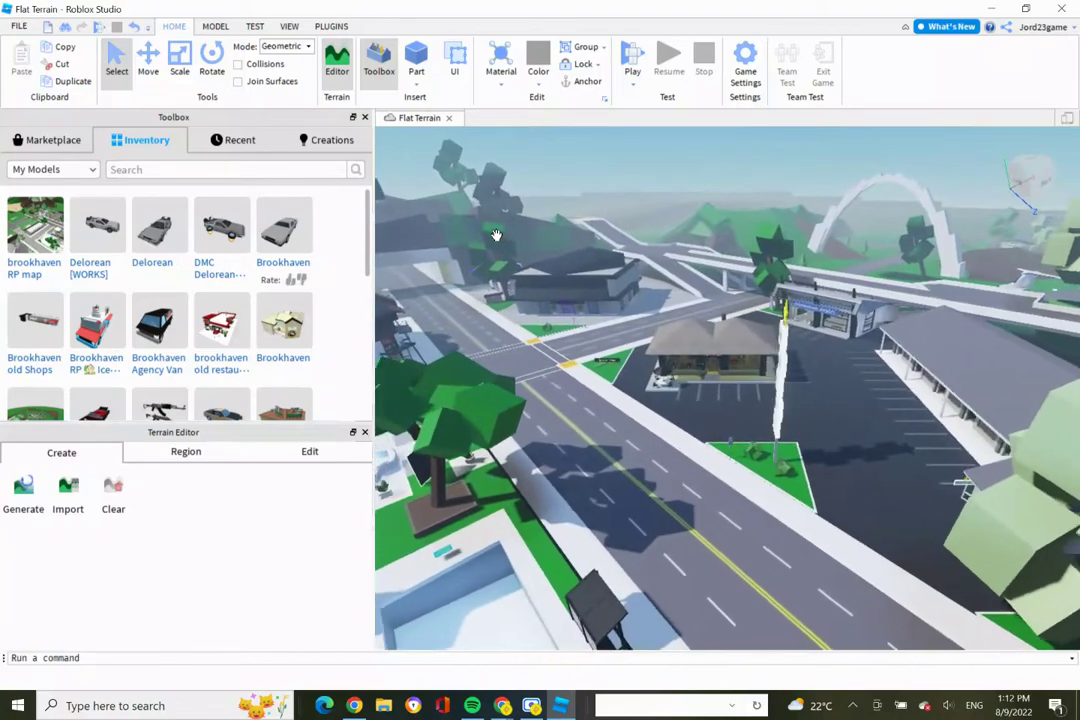
{"action": "key", "text": "a"}
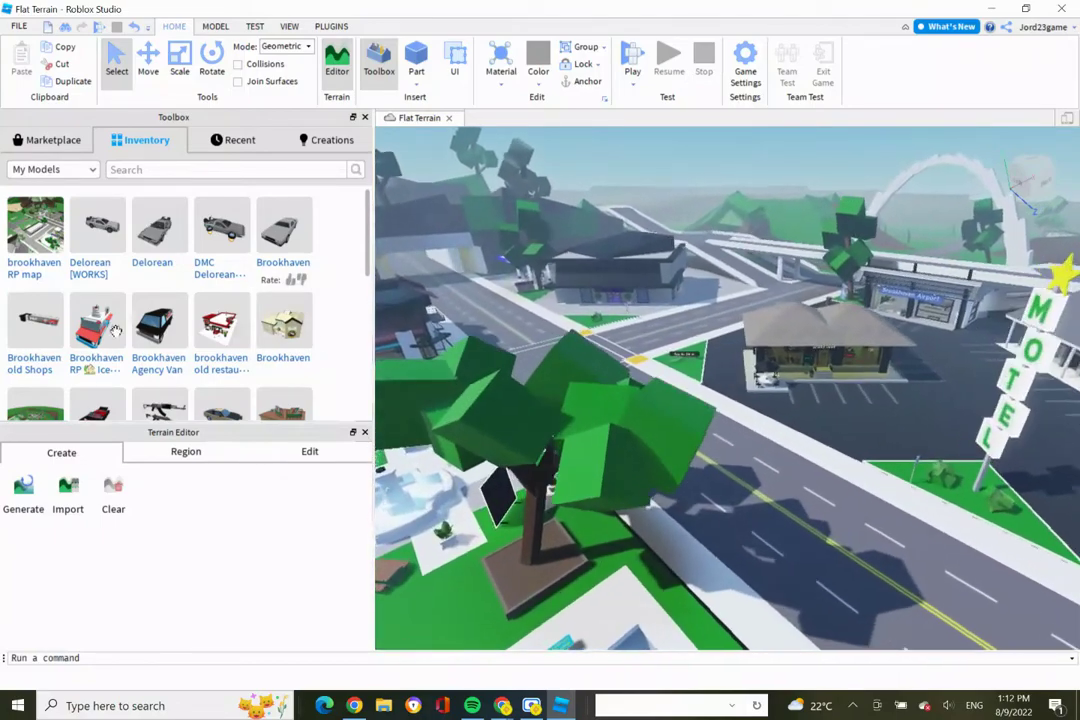
{"action": "key", "text": "a"}
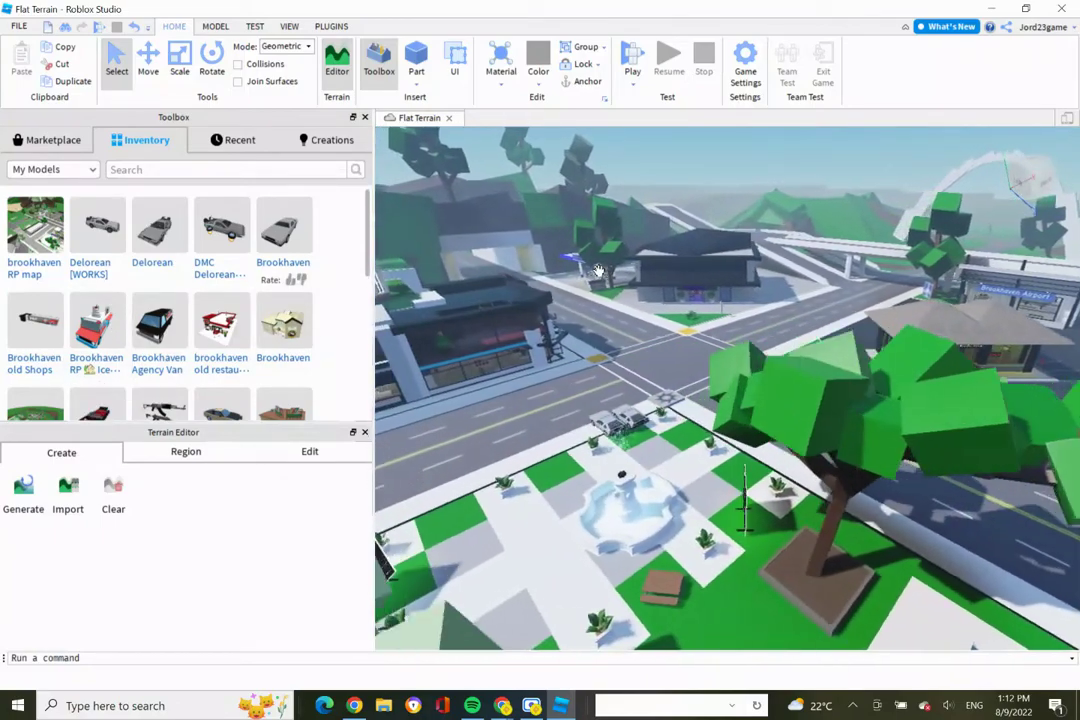
{"action": "key", "text": "a"}
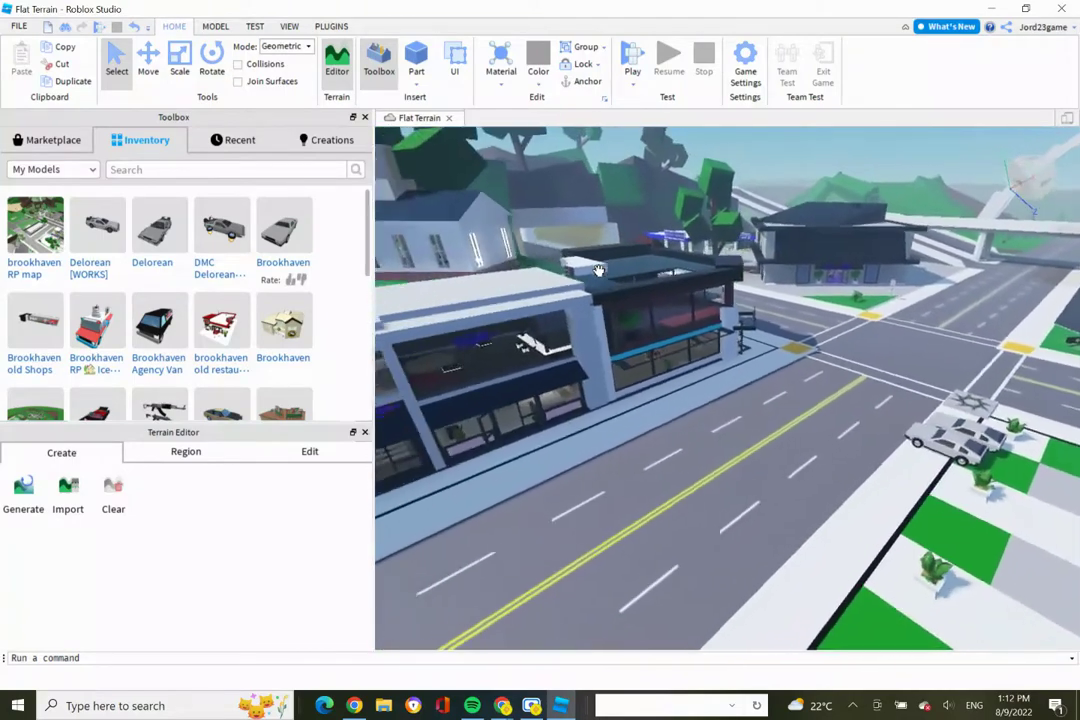
Step: Search the Marketplace models for "working gun" and add the Assault Rifle to the starter pack twice
{"action": "left_click", "coordinate": [46, 140]}
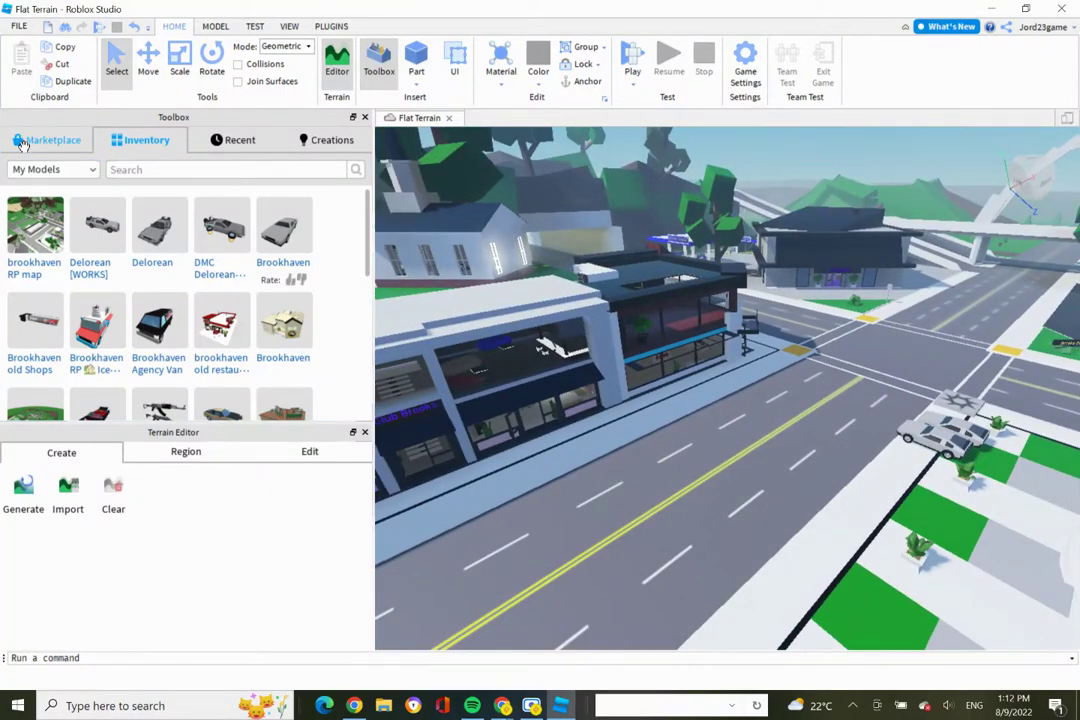
{"action": "type", "text": "working gun"}
{"action": "key", "text": "Return"}
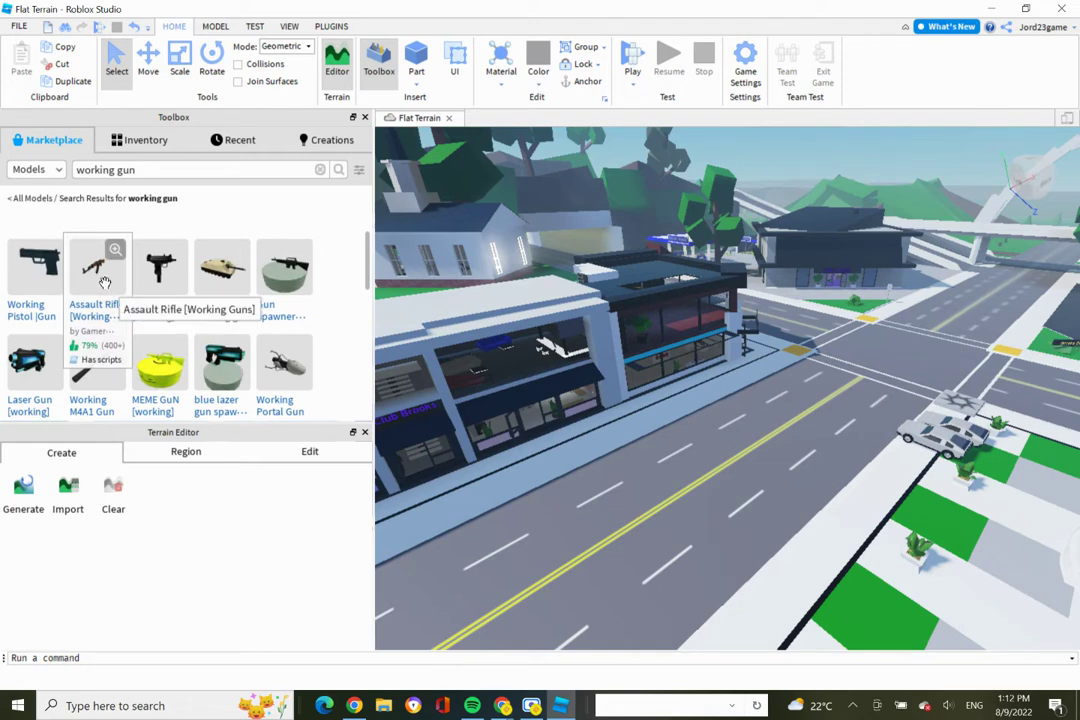
{"action": "left_click", "coordinate": [105, 284]}
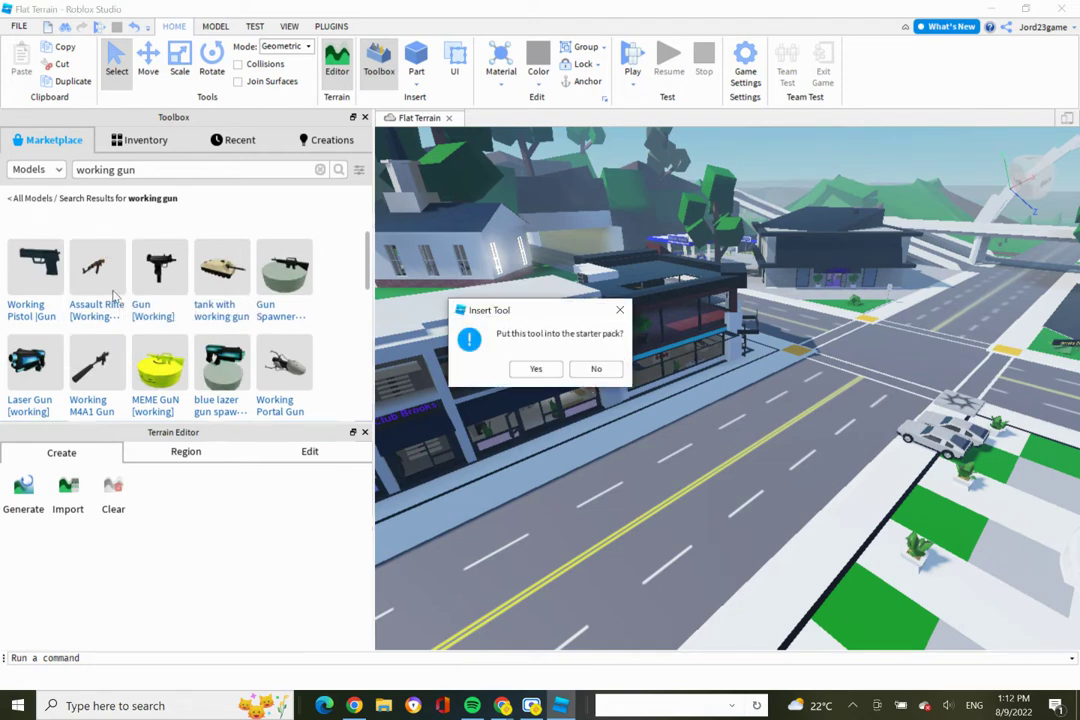
{"action": "left_click", "coordinate": [546, 371]}
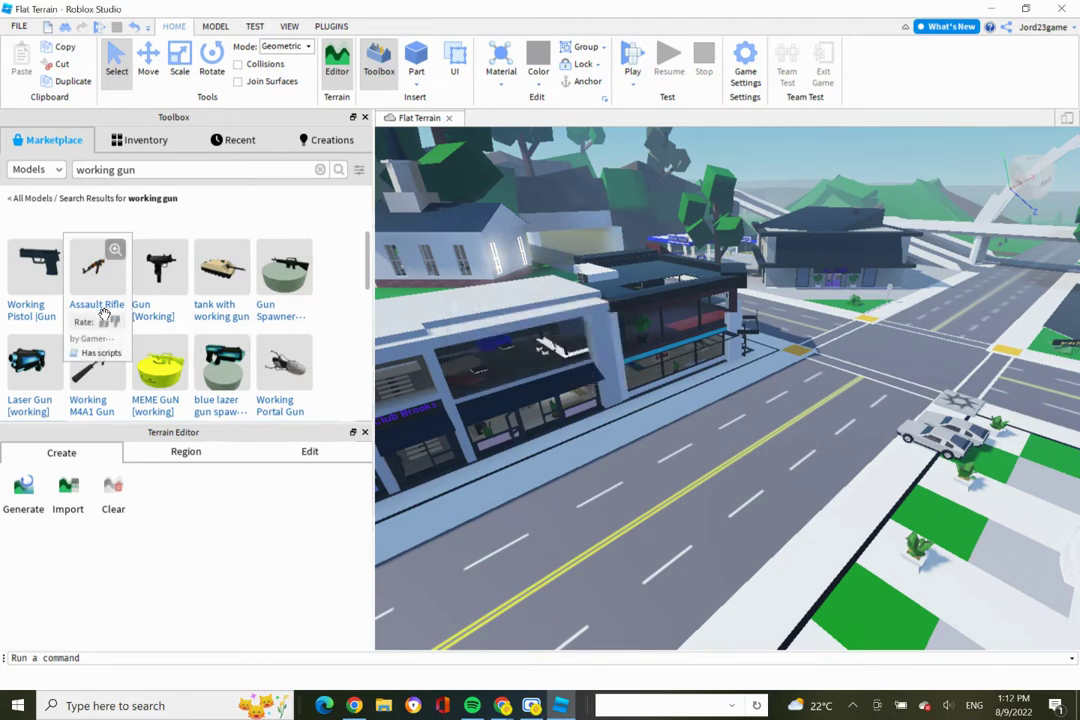
{"action": "left_click", "coordinate": [104, 268]}
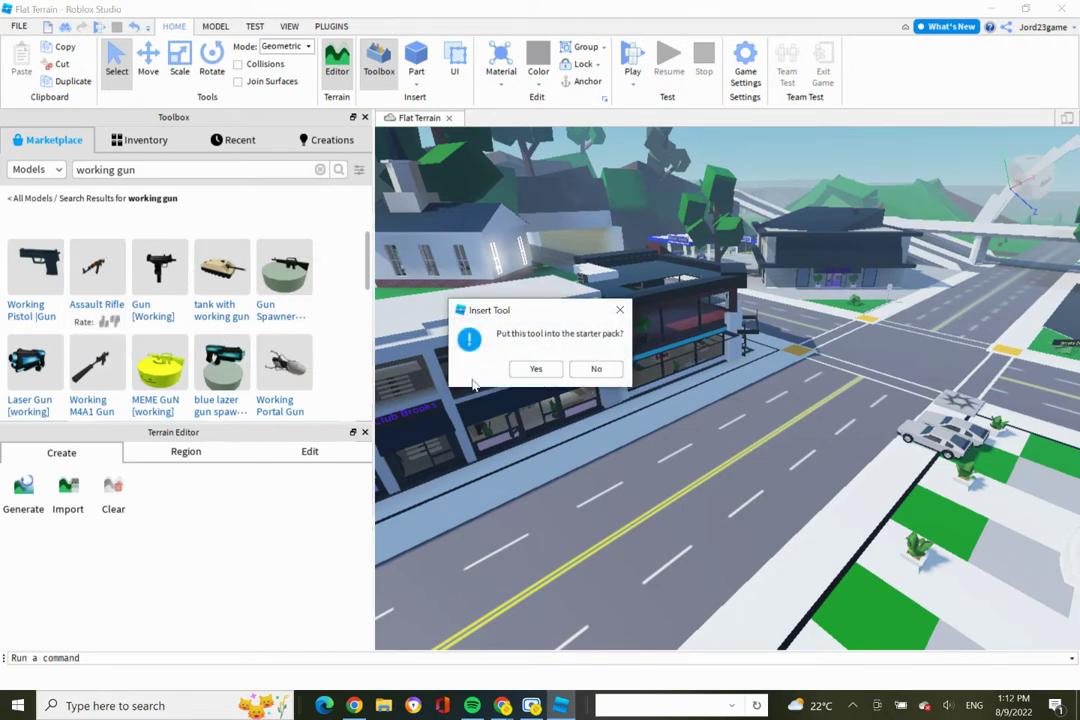
{"action": "left_click", "coordinate": [536, 370]}
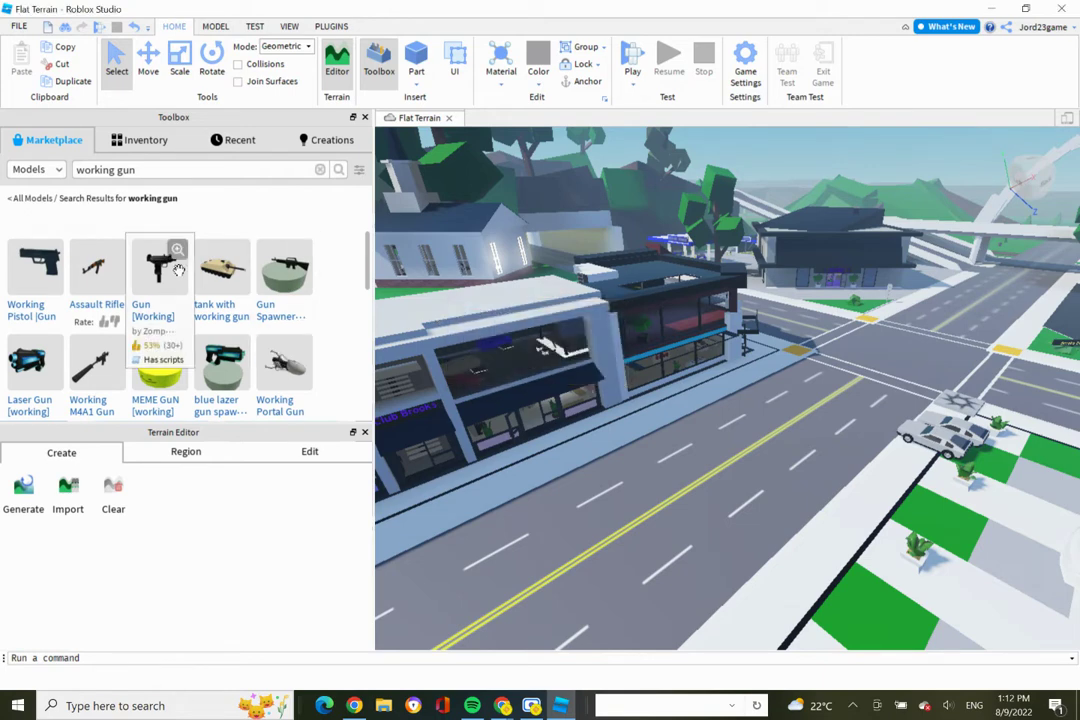
Step: Add the Working M4A1 Gun and the Working Pistol to the starter pack
{"action": "left_click", "coordinate": [110, 384]}
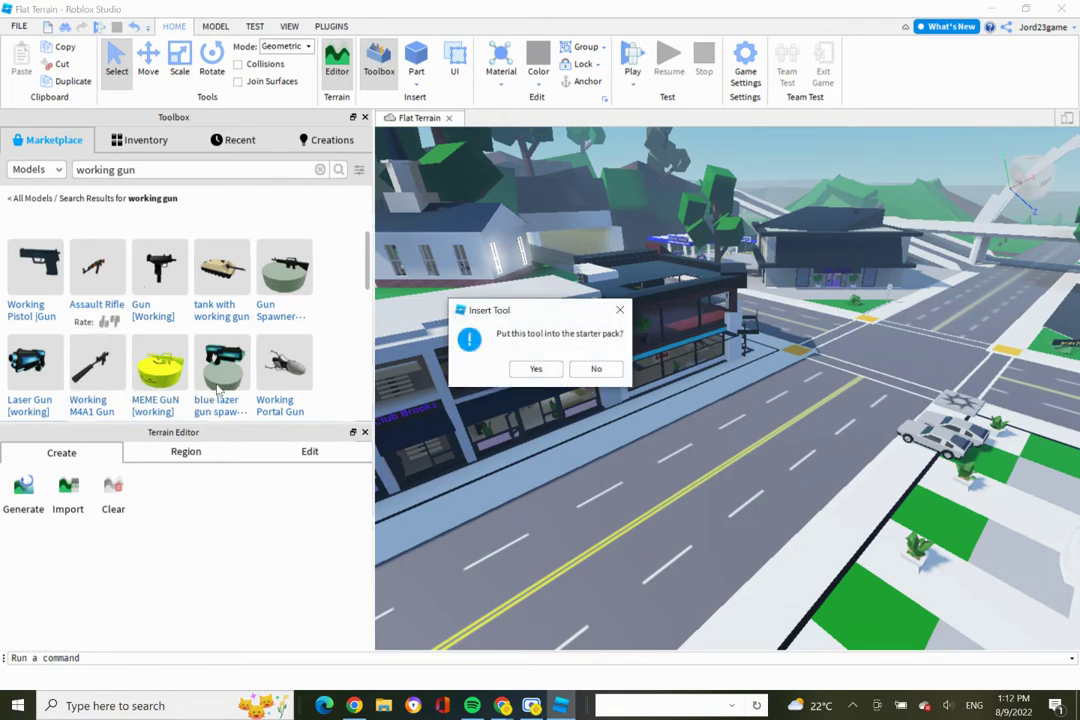
{"action": "left_click", "coordinate": [552, 369]}
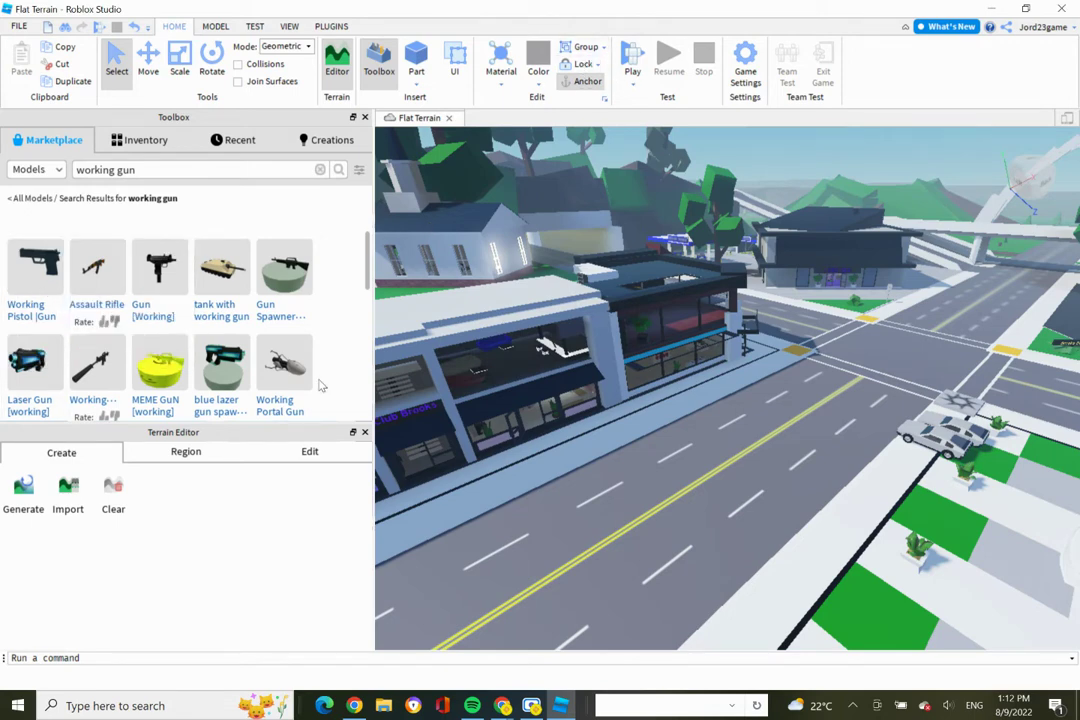
{"action": "left_click", "coordinate": [172, 312]}
{"action": "left_click", "coordinate": [536, 370]}
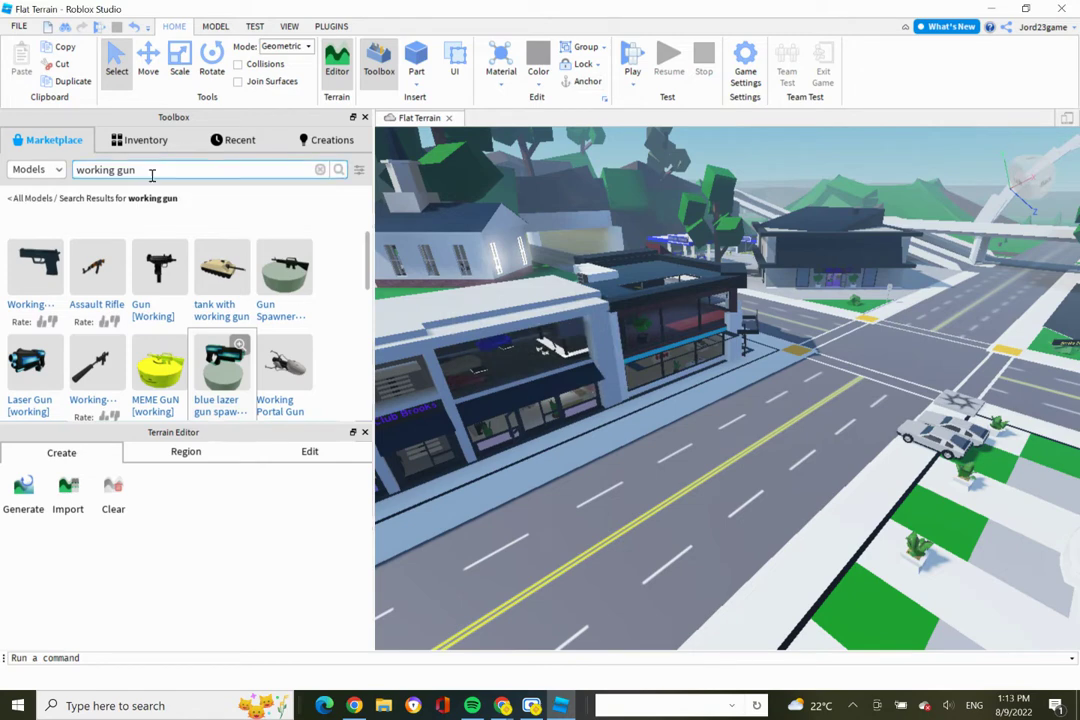
Step: Clear the "working gun" search text in the Marketplace
{"action": "key", "text": "BackSpace"}
{"action": "key", "text": "BackSpace"}
{"action": "key", "text": "BackSpace"}
{"action": "key", "text": "BackSpace"}
{"action": "key", "text": "BackSpace"}
{"action": "key", "text": "BackSpace"}
{"action": "key", "text": "BackSpace"}
{"action": "key", "text": "BackSpace"}
{"action": "key", "text": "BackSpace"}
{"action": "key", "text": "BackSpace"}
{"action": "key", "text": "BackSpace"}
Step: Insert the blue Lamborghini from the inventory's My Models and park it beside the two Deloreans at the plaza edge
{"action": "left_click", "coordinate": [140, 139]}
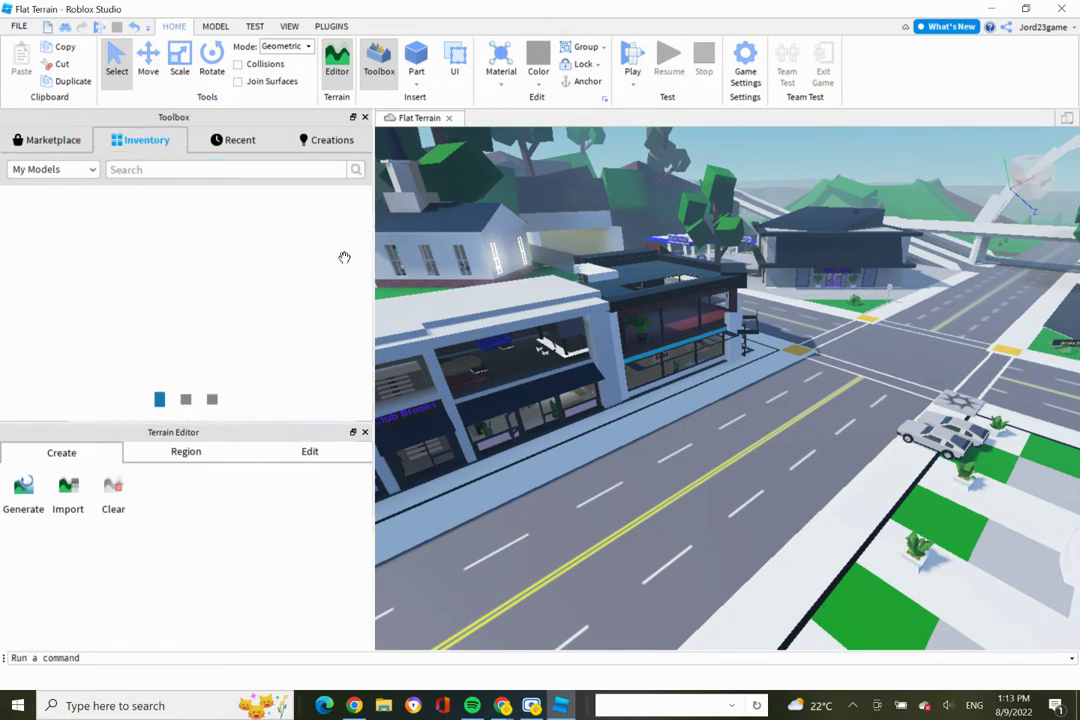
{"action": "left_click_drag", "start_coordinate": [365, 219], "coordinate": [382, 326]}
{"action": "left_click", "coordinate": [285, 250]}
{"action": "left_click_drag", "start_coordinate": [720, 391], "coordinate": [904, 484]}
{"action": "key", "text": "s"}
{"action": "key", "text": "d"}
{"action": "key", "text": "s"}
{"action": "key", "text": "d"}
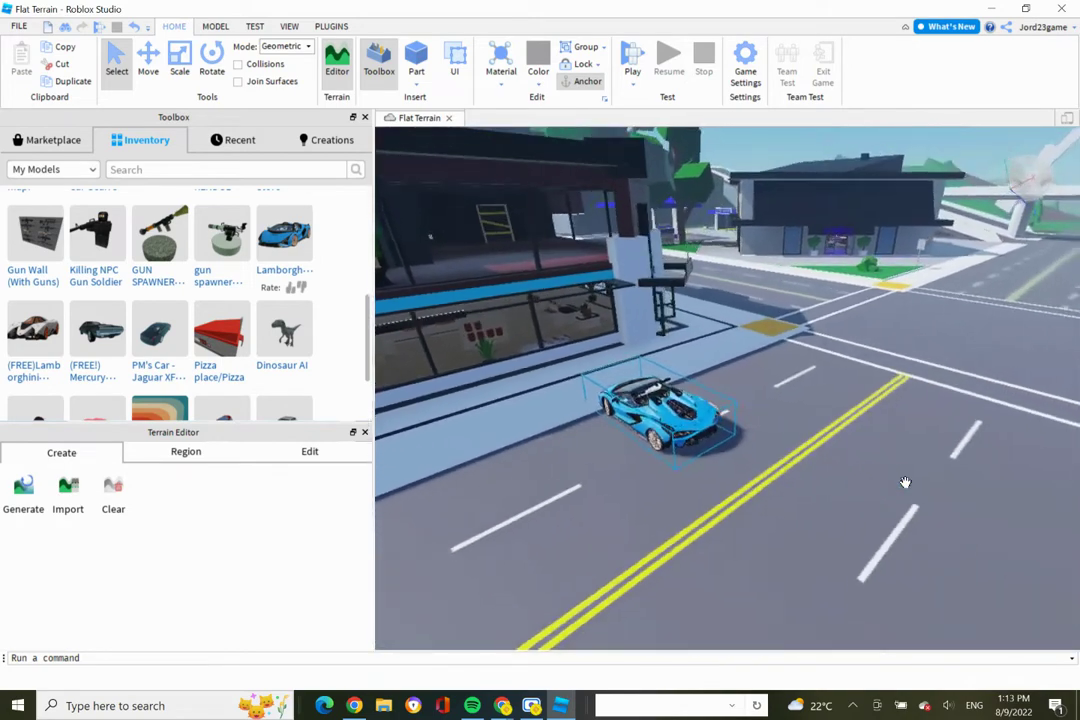
{"action": "left_click_drag", "start_coordinate": [563, 398], "coordinate": [697, 570]}
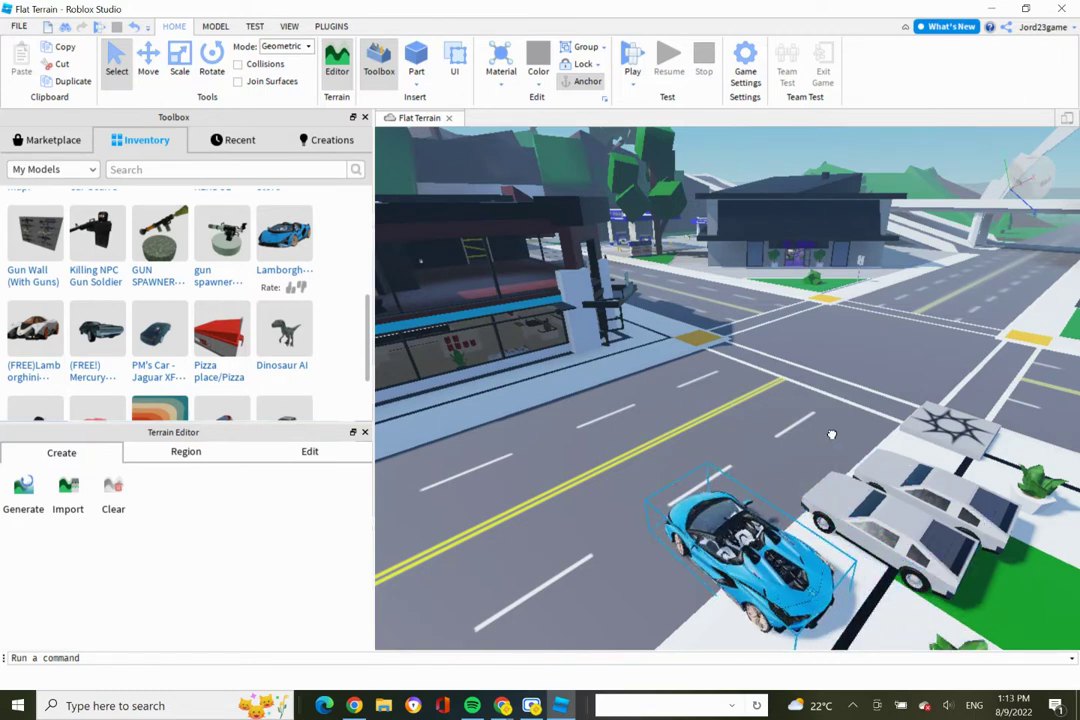
Step: Search the Marketplace models for "dino"
{"action": "left_click", "coordinate": [840, 515]}
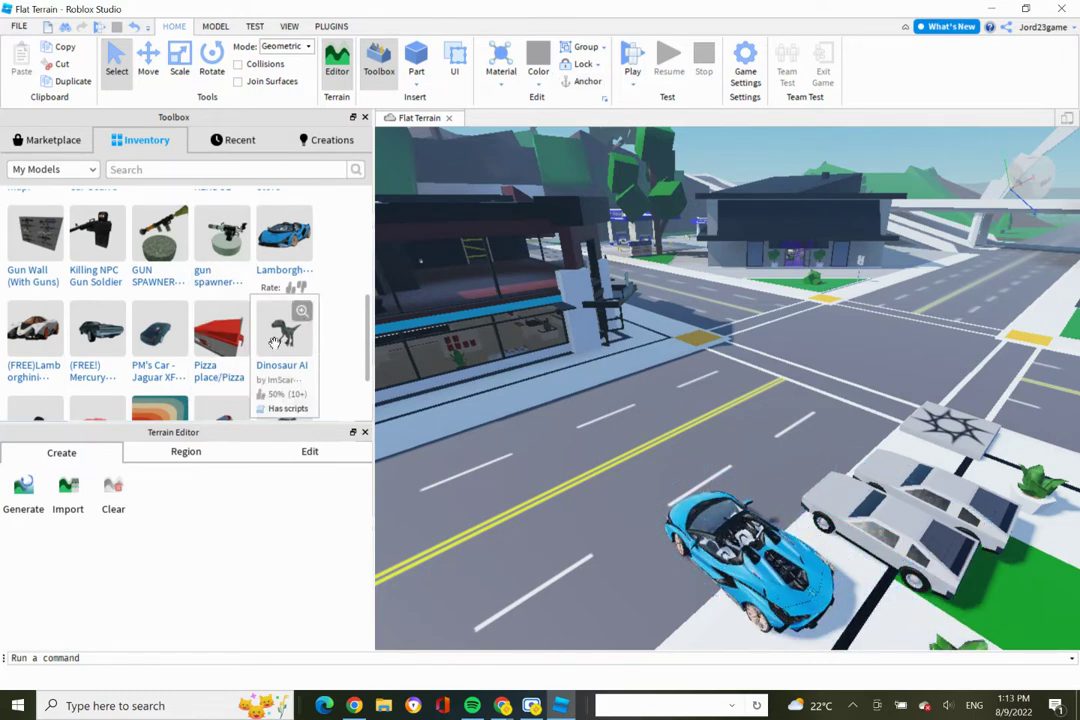
{"action": "left_click", "coordinate": [55, 140]}
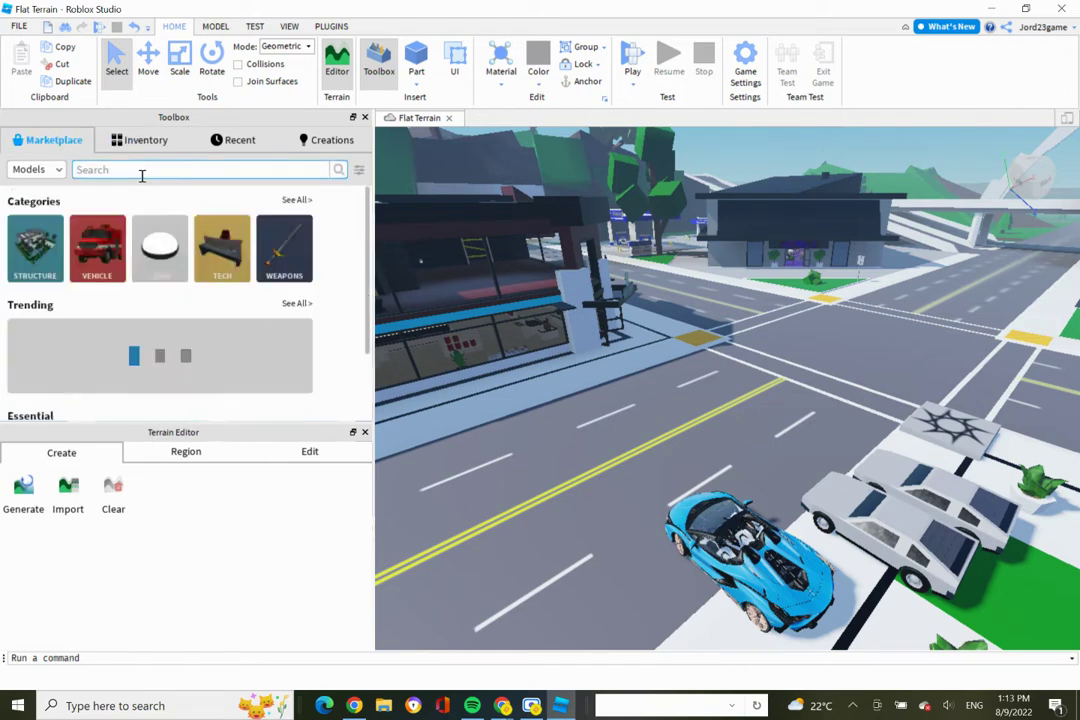
{"action": "type", "text": "dini"}
{"action": "key", "text": "BackSpace"}
{"action": "key", "text": "BackSpace"}
{"action": "key", "text": "BackSpace"}
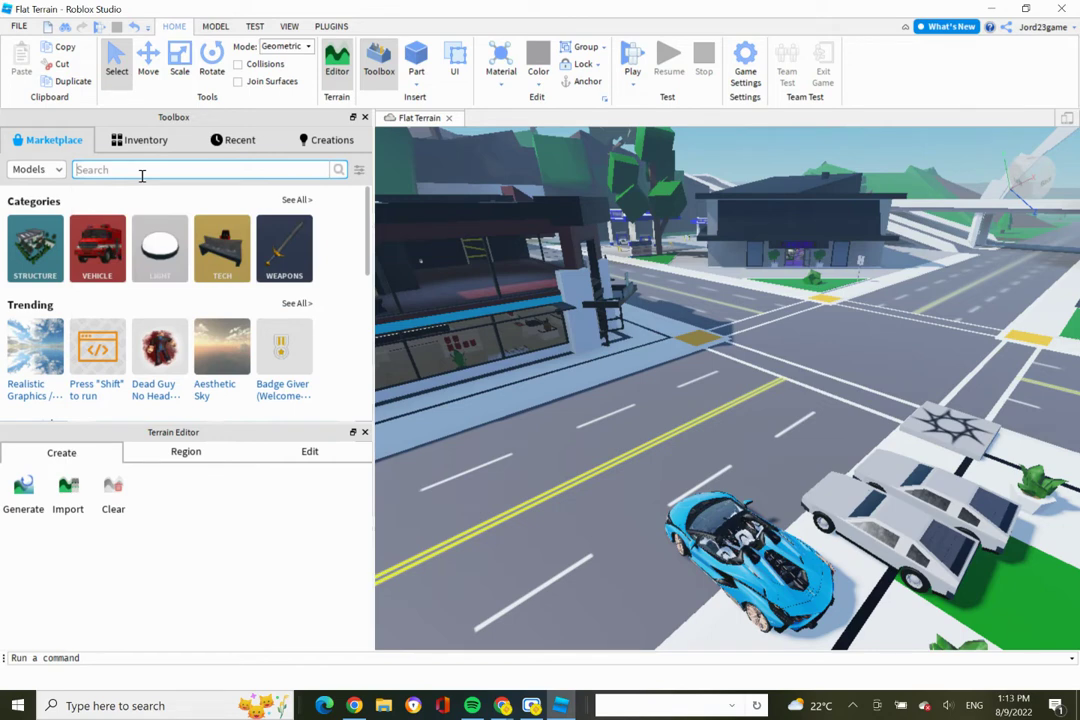
{"action": "type", "text": "ino"}
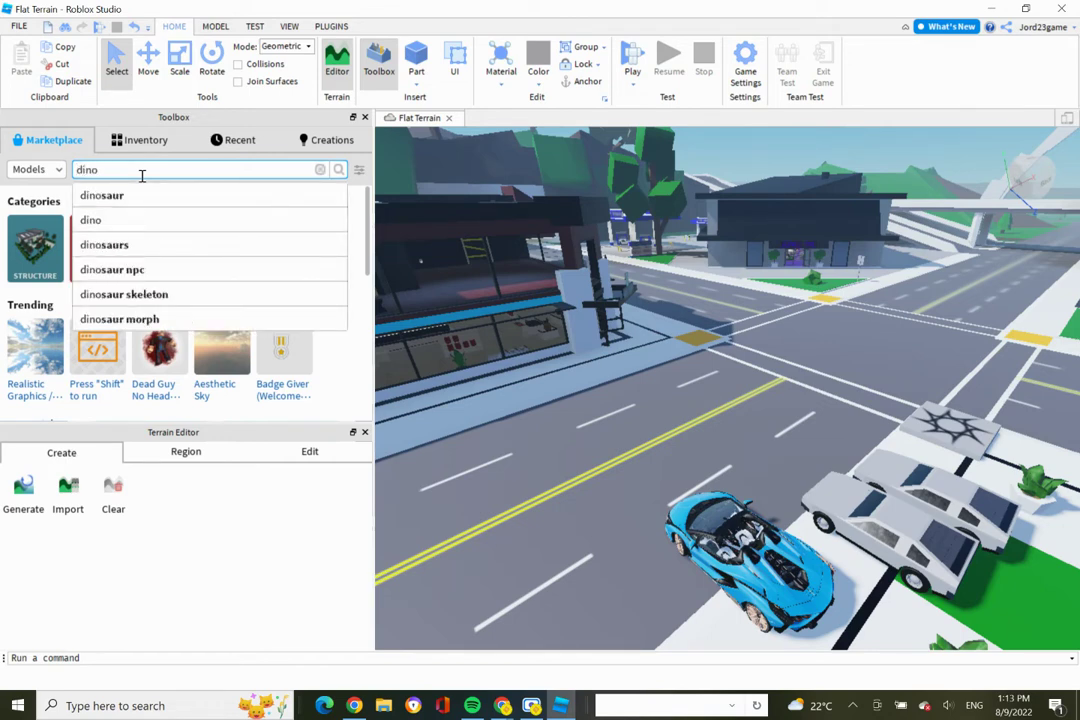
{"action": "key", "text": "Return"}
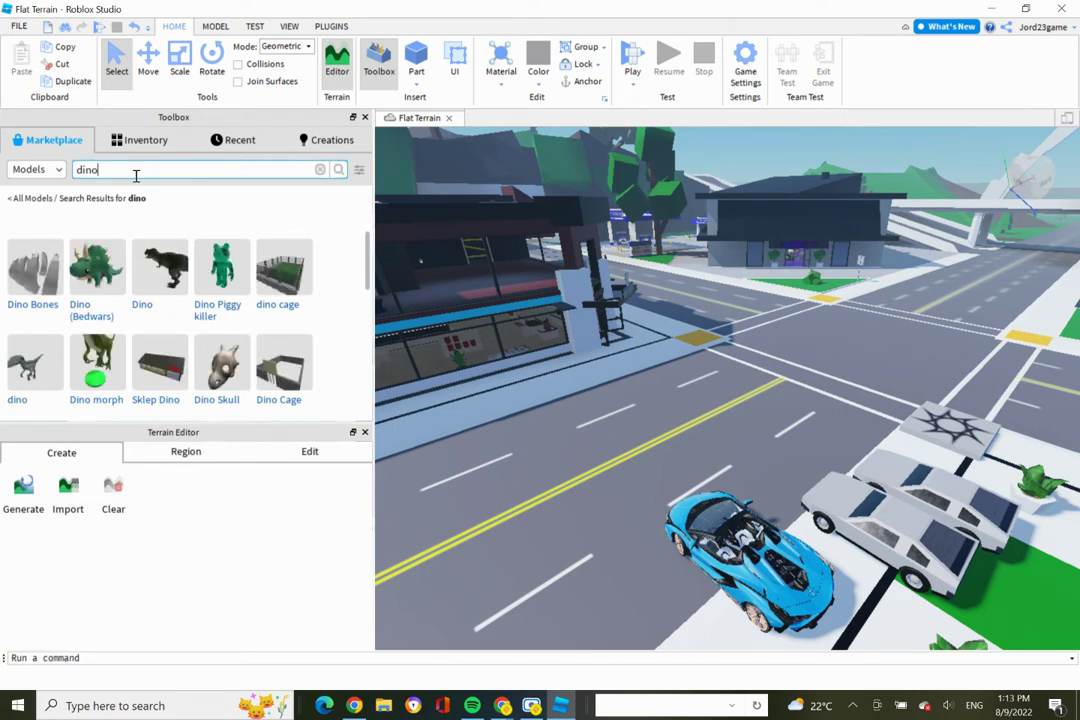
Step: Search the Marketplace for "dinosaur enemy", insert the dinosaur enemy npc and place it on the distant hills beyond the intersection
{"action": "type", "text": "saur "}
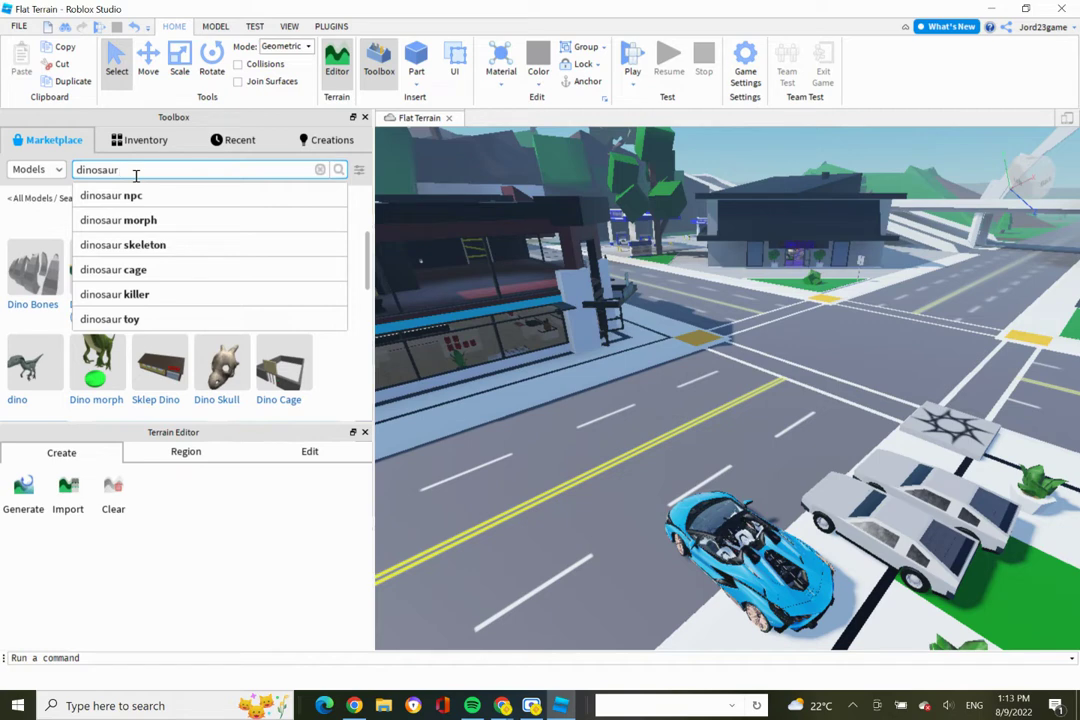
{"action": "type", "text": "e"}
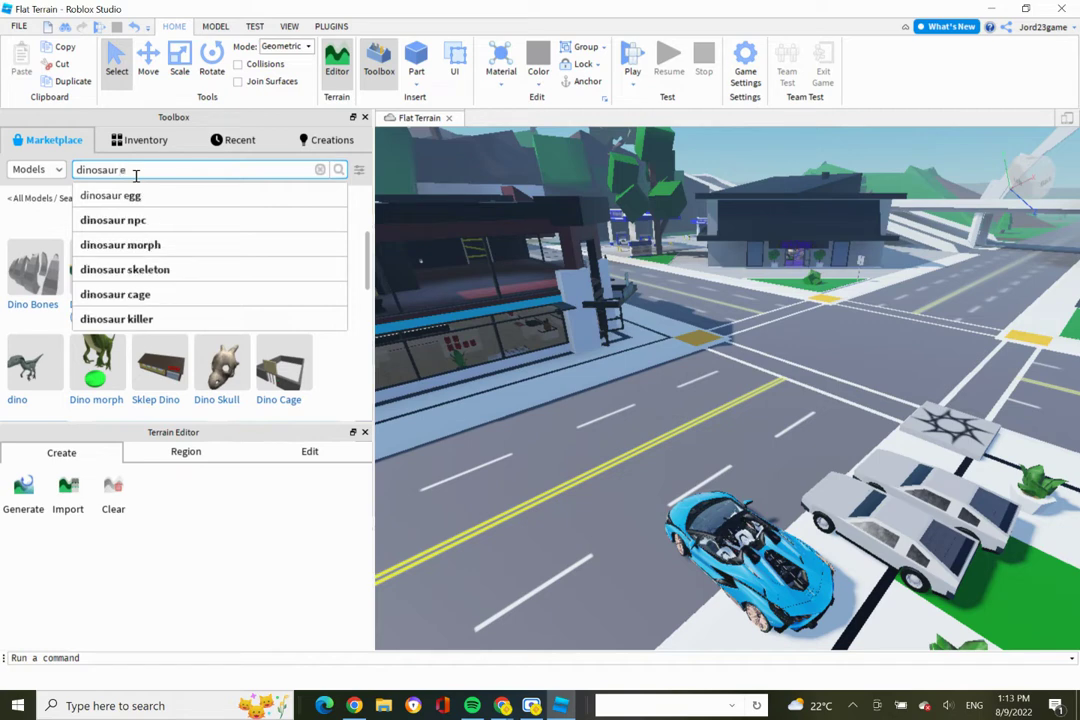
{"action": "type", "text": "nemy"}
{"action": "key", "text": "Return"}
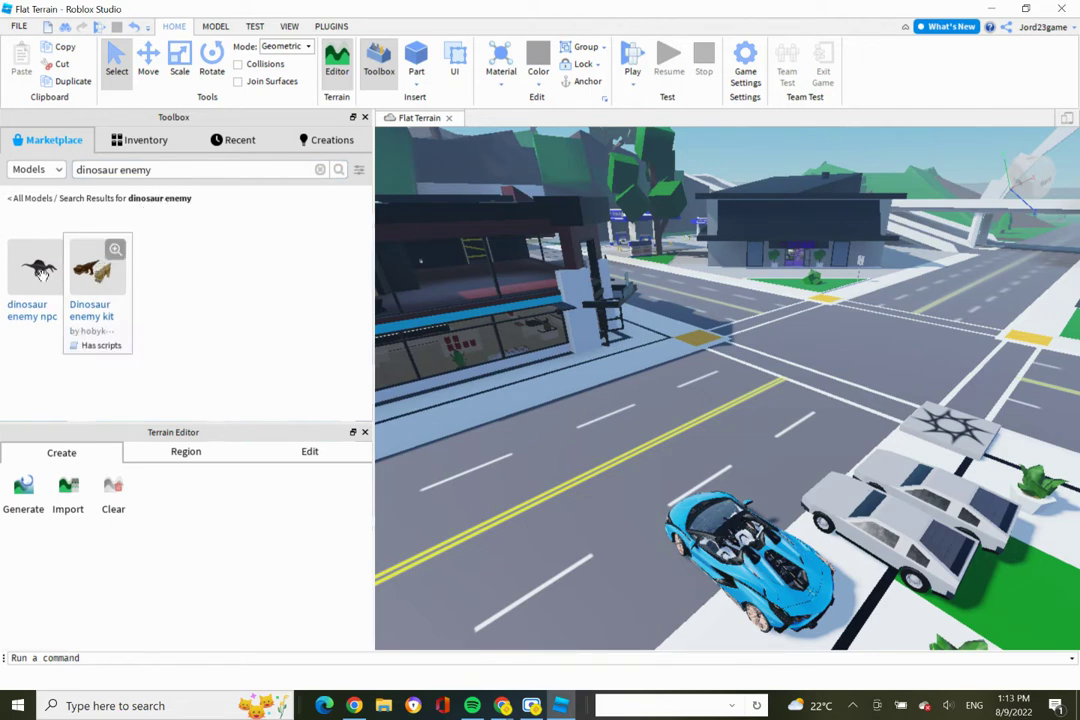
{"action": "mouse_move", "coordinate": [38, 270]}
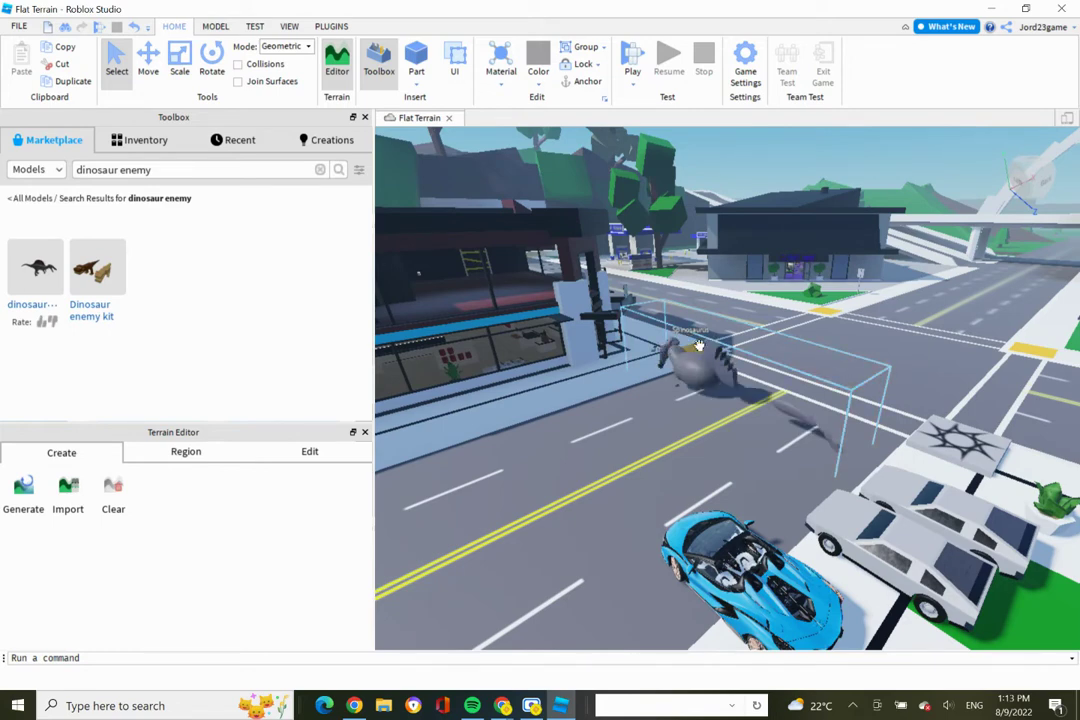
{"action": "left_click_drag", "start_coordinate": [703, 368], "coordinate": [945, 245]}
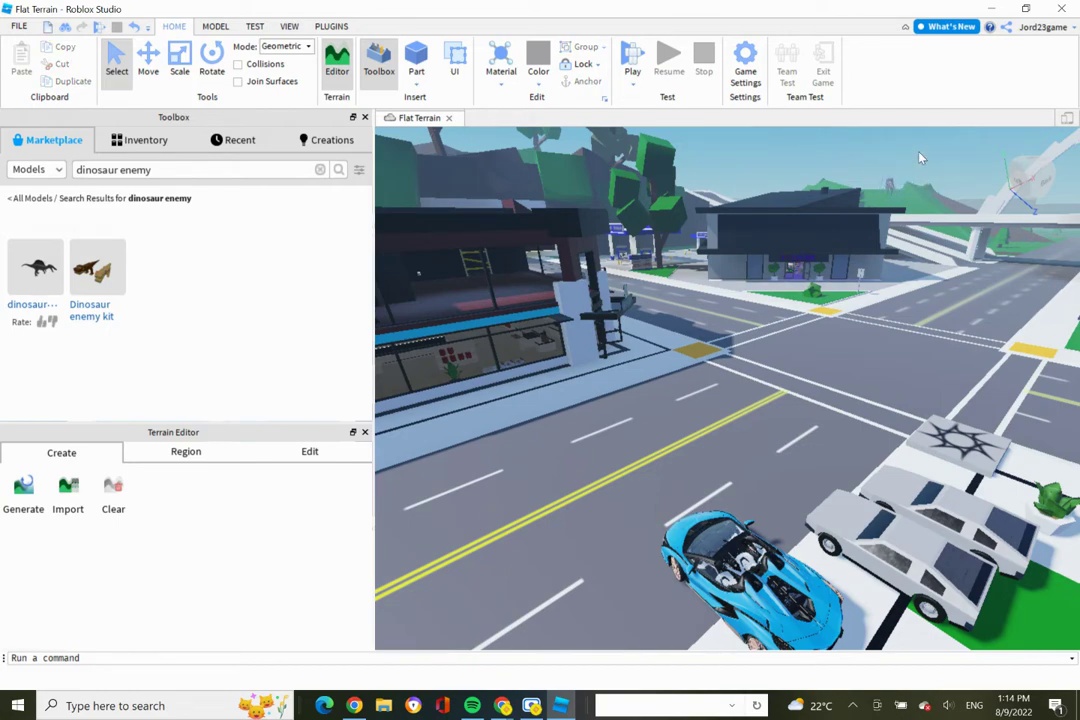
Step: Insert the Gta 5 247 Store from the inventory's My Models and place it on the grass lot near the church
{"action": "key", "text": "s"}
{"action": "key", "text": "d"}
{"action": "key", "text": "a"}
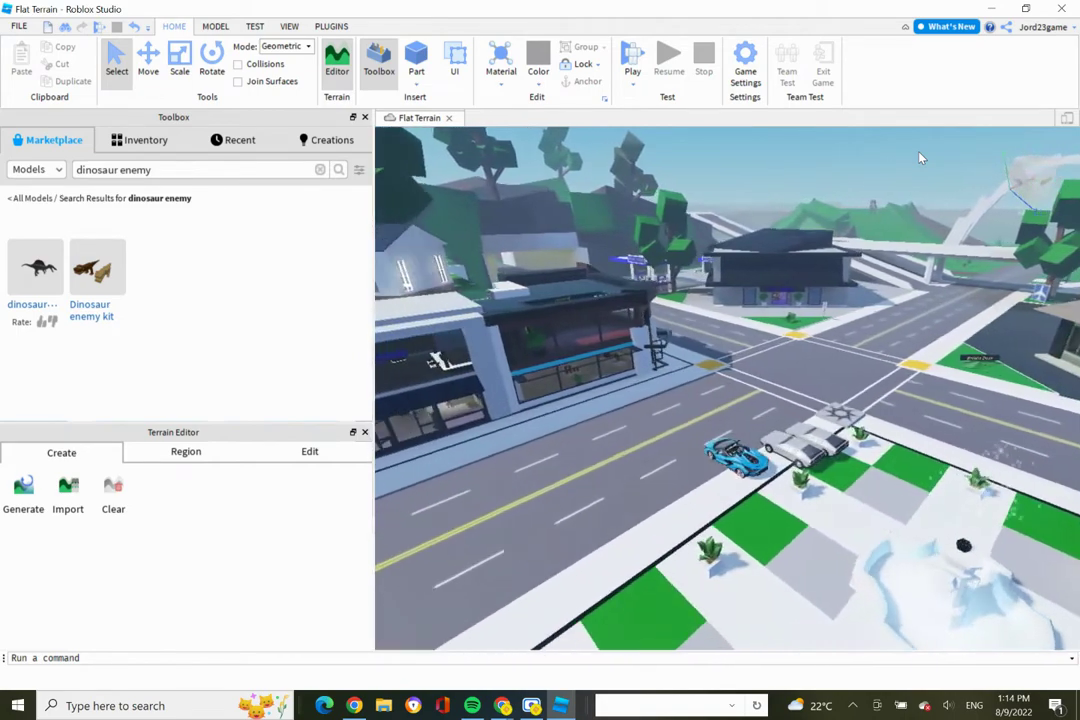
{"action": "key", "text": "w"}
{"action": "key", "text": "a"}
{"action": "key", "text": "s"}
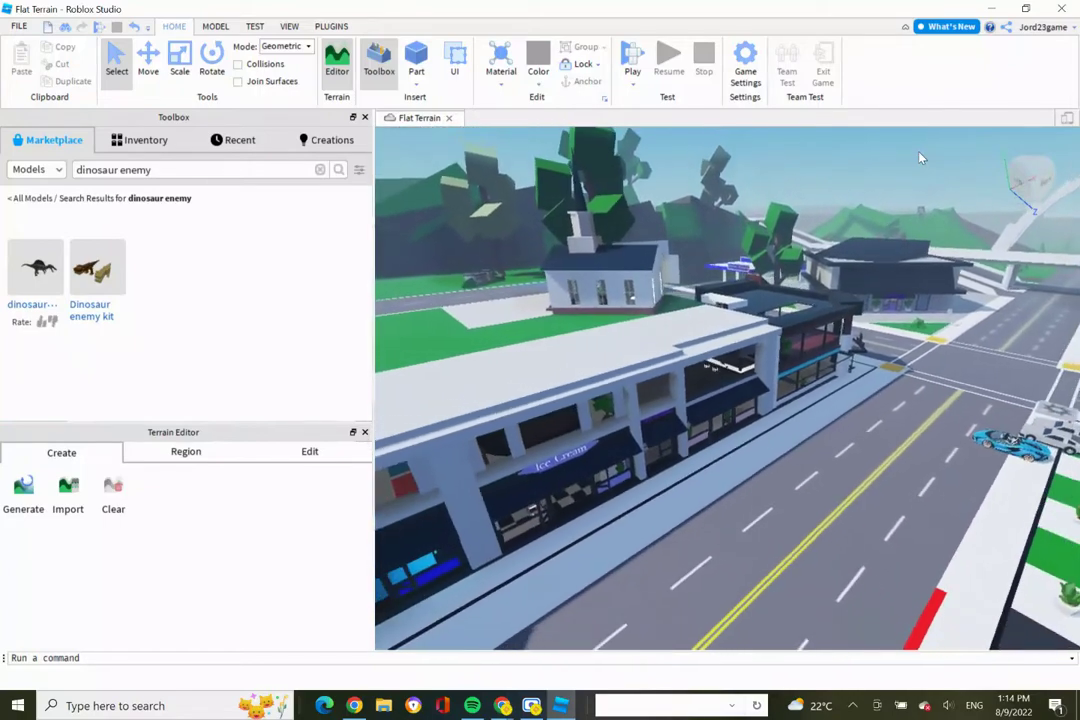
{"action": "key", "text": "a"}
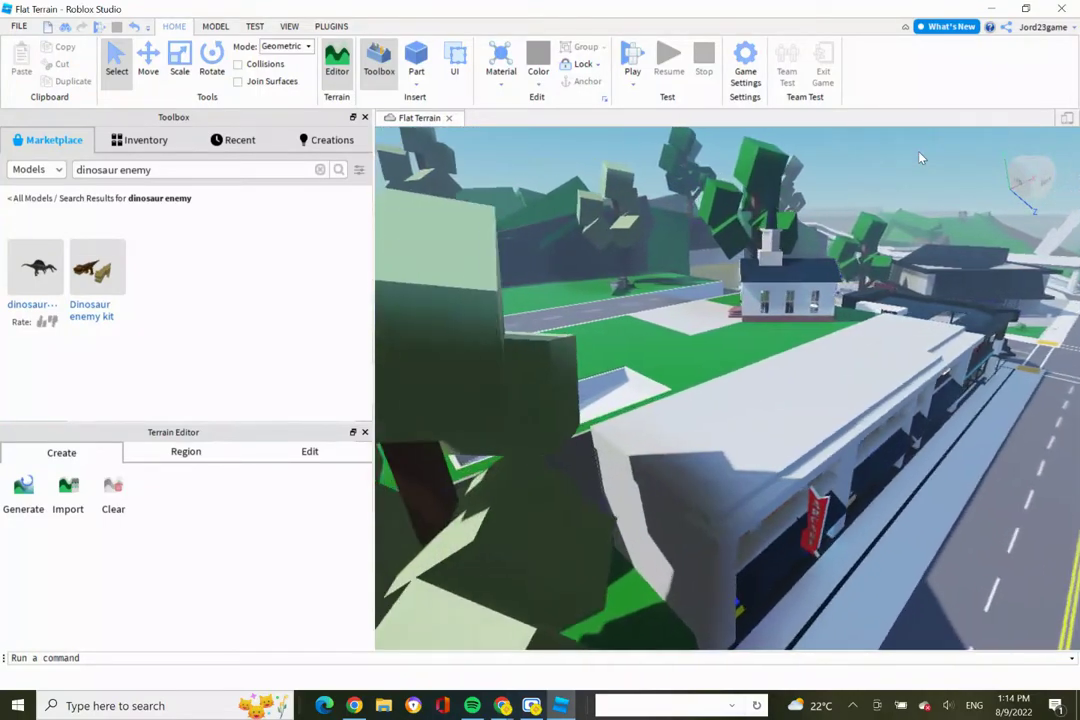
{"action": "key", "text": "a"}
{"action": "key", "text": "w"}
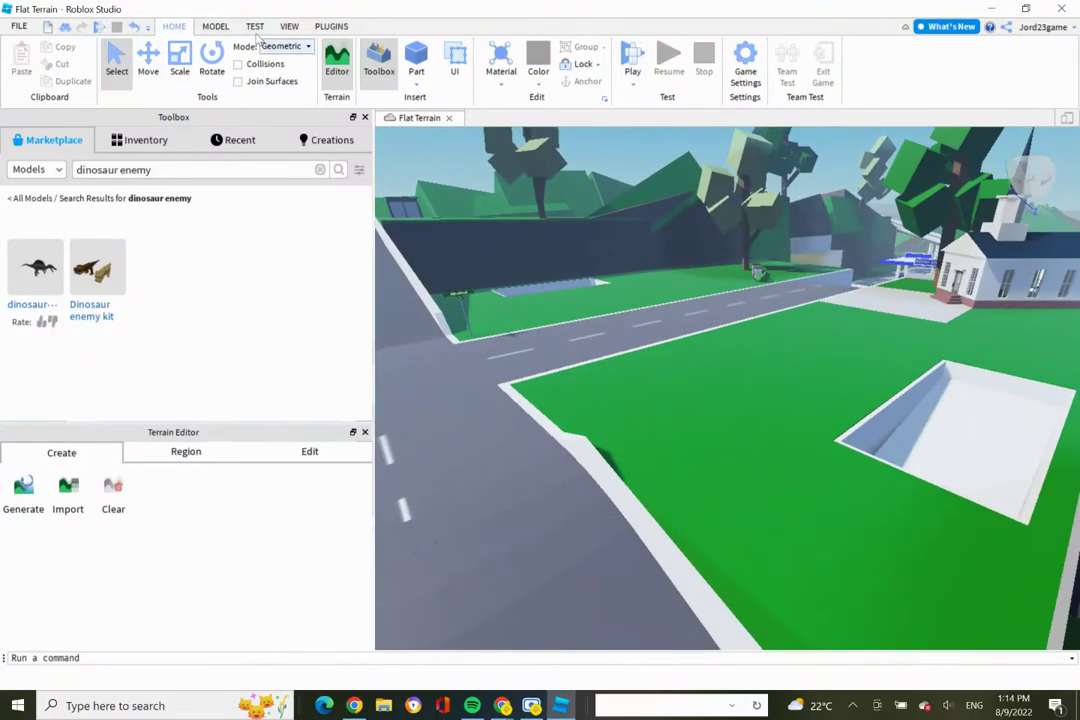
{"action": "left_click", "coordinate": [145, 142]}
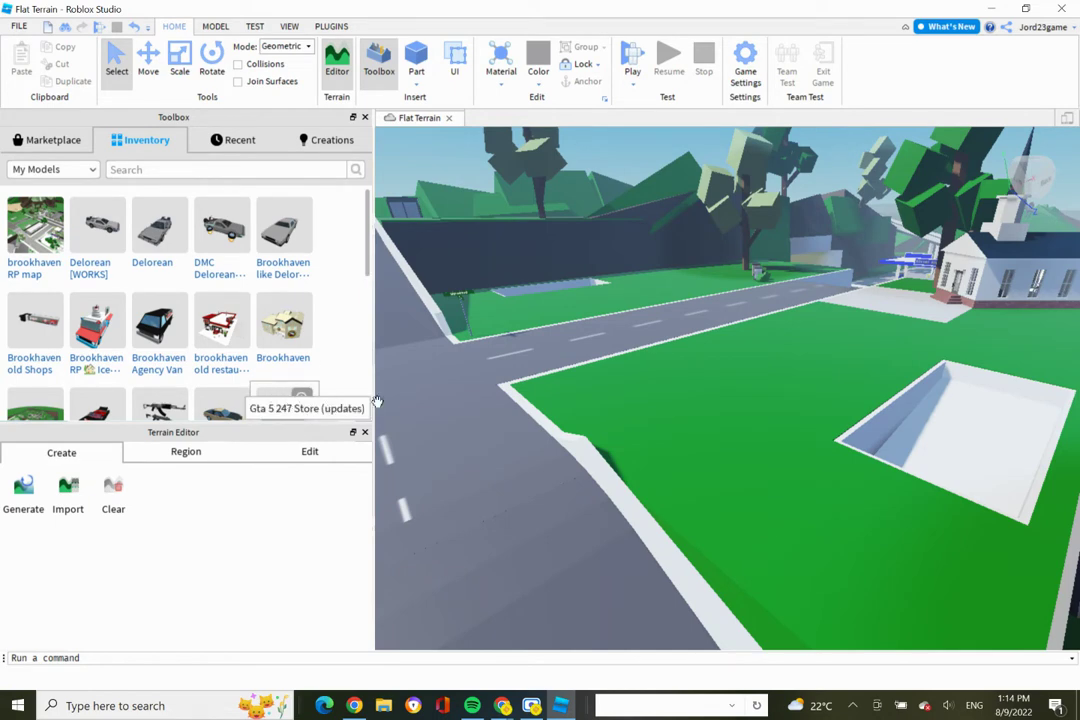
{"action": "left_click", "coordinate": [283, 400]}
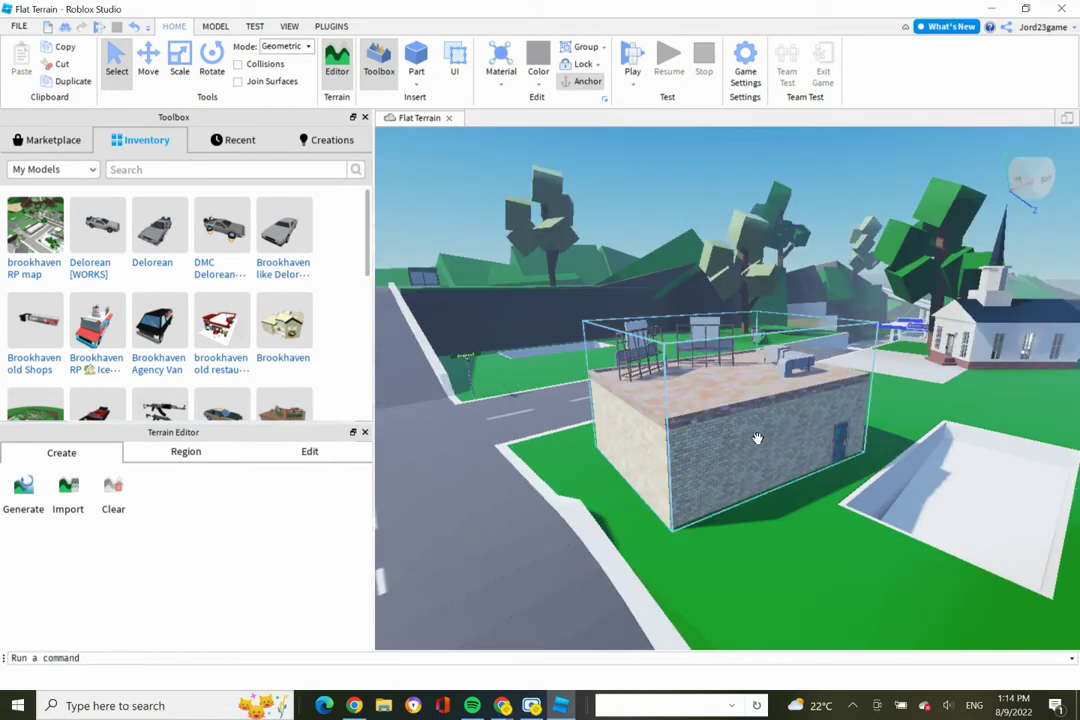
{"action": "left_click_drag", "start_coordinate": [740, 444], "coordinate": [790, 452]}
{"action": "left_click", "coordinate": [678, 203]}
Step: Insert the pink High Poly Ford from My Models and place it on the grass across the road from the supermarket
{"action": "key", "text": "a"}
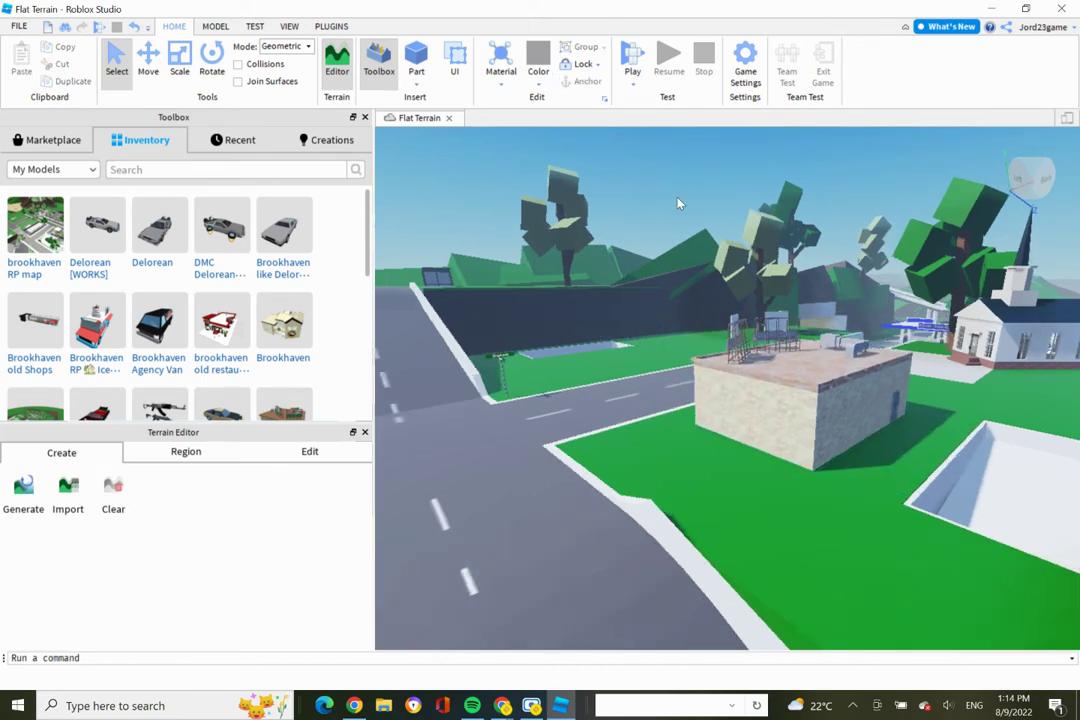
{"action": "key", "text": "w"}
{"action": "key", "text": "s"}
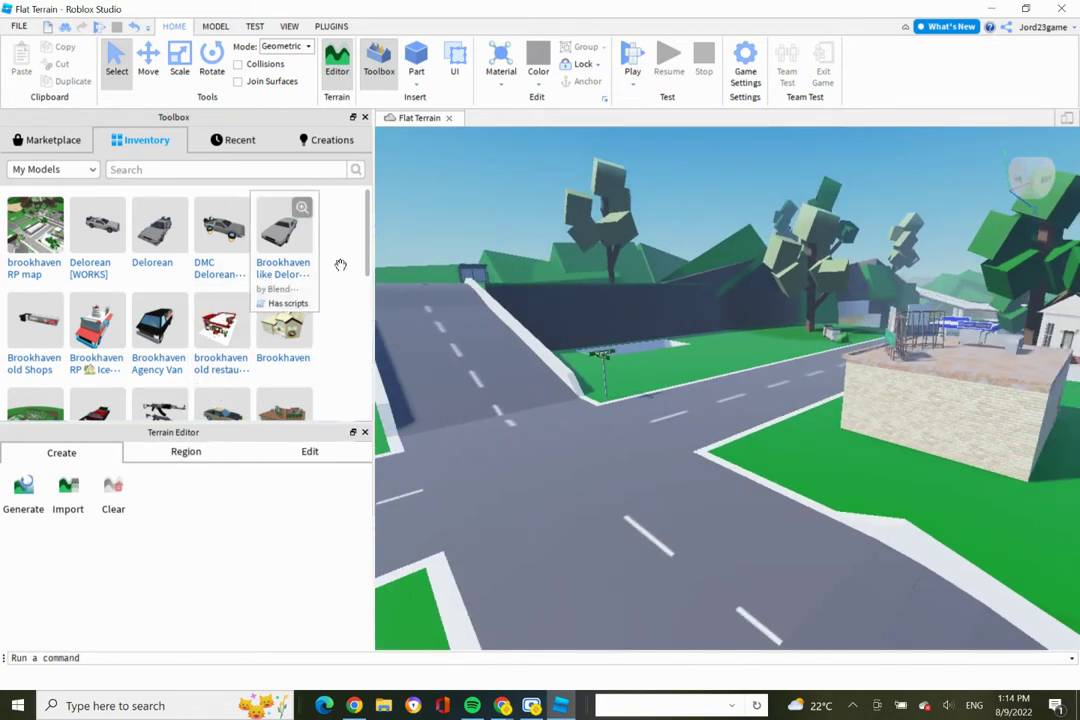
{"action": "left_click_drag", "start_coordinate": [367, 243], "coordinate": [387, 421]}
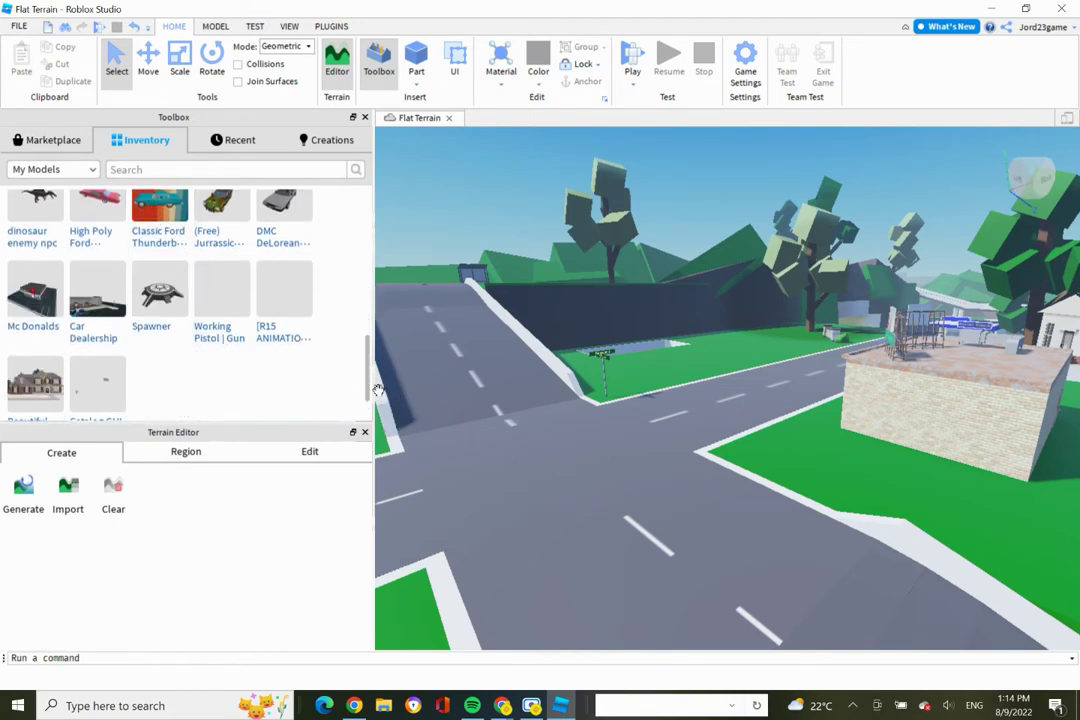
{"action": "left_click_drag", "start_coordinate": [367, 386], "coordinate": [369, 345]}
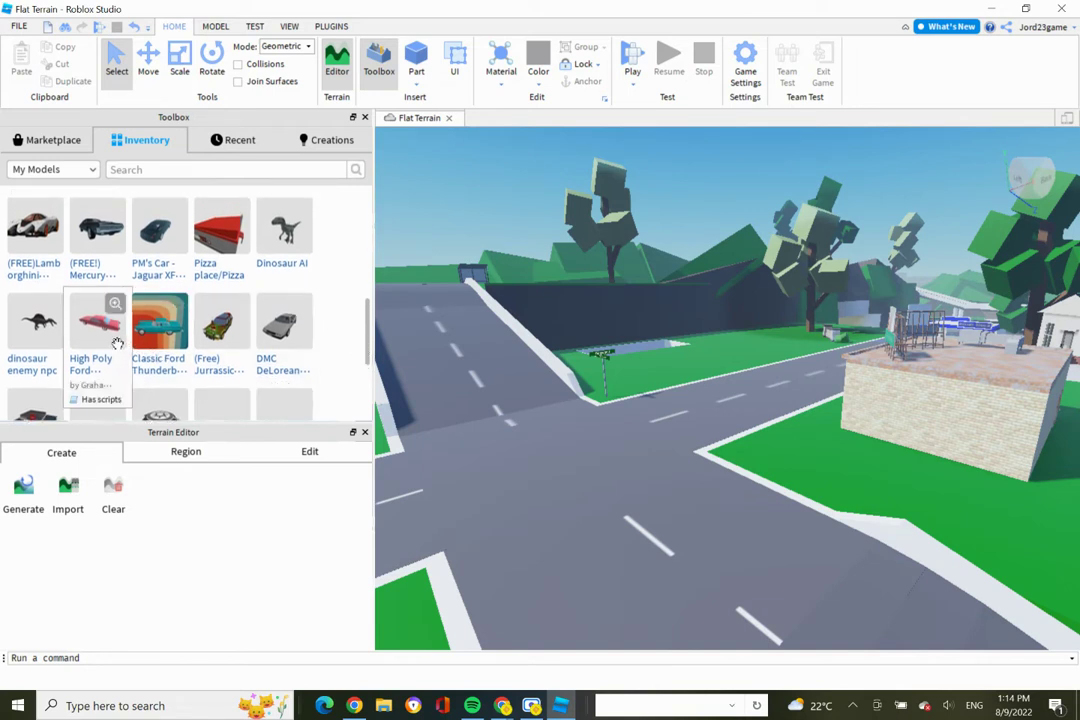
{"action": "left_click_drag", "start_coordinate": [135, 343], "coordinate": [672, 407]}
{"action": "left_click_drag", "start_coordinate": [713, 391], "coordinate": [646, 388]}
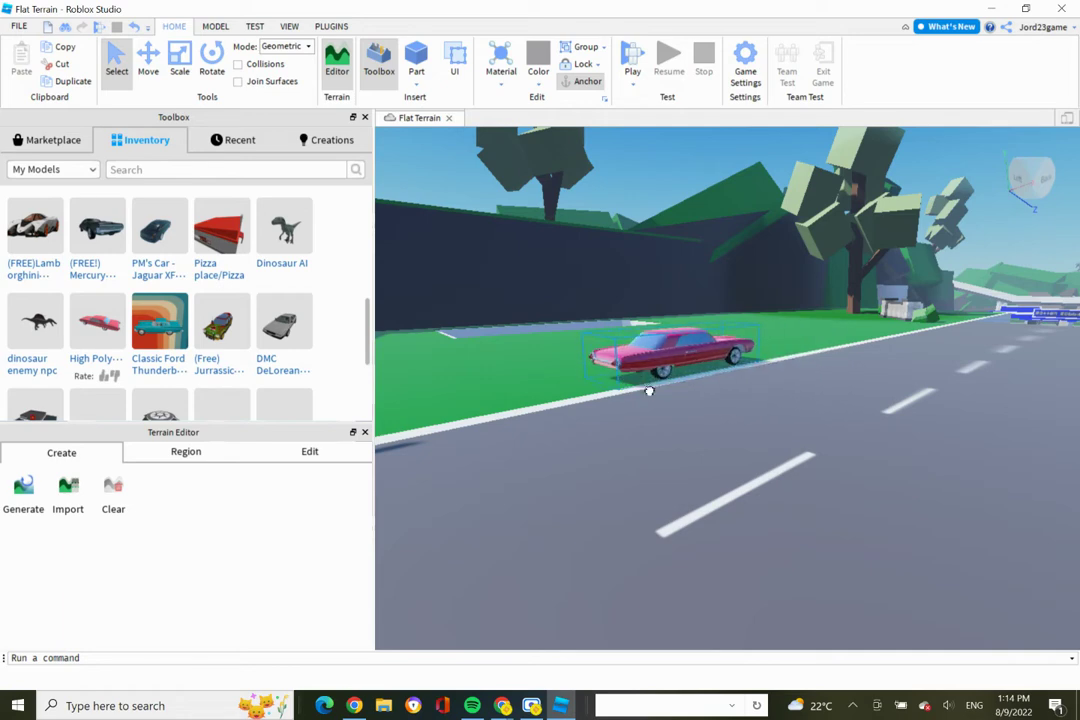
Step: Move the pink Ford across the road and park it in front of the 247 supermarket
{"action": "key", "text": "s"}
{"action": "key", "text": "d"}
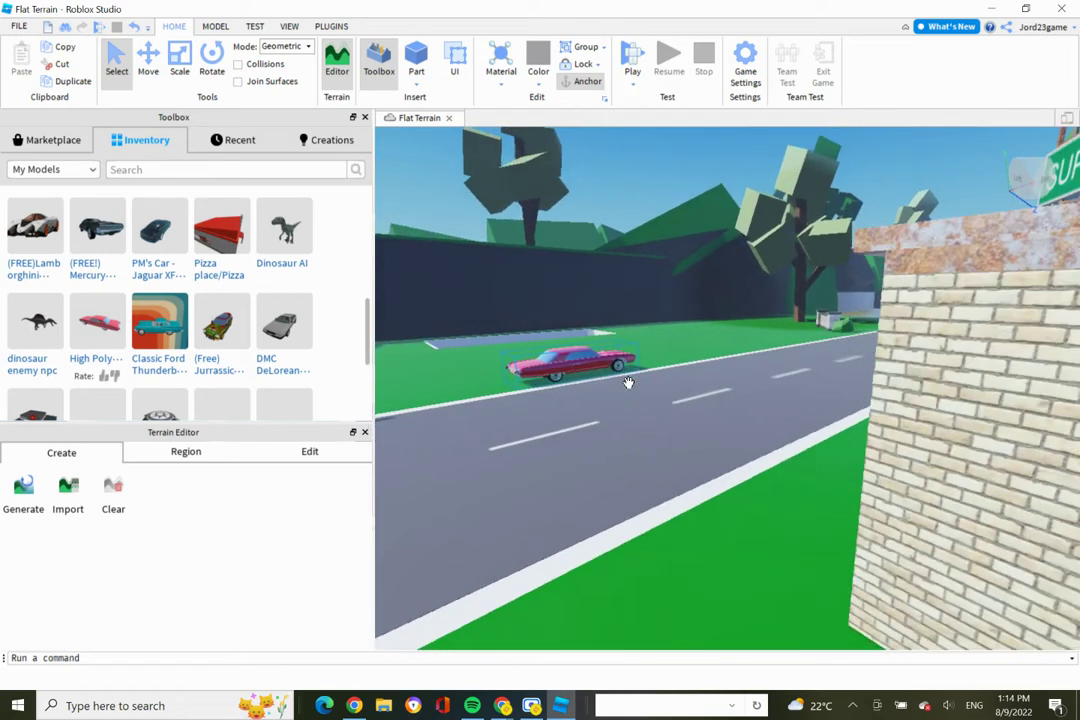
{"action": "left_click", "coordinate": [1024, 183]}
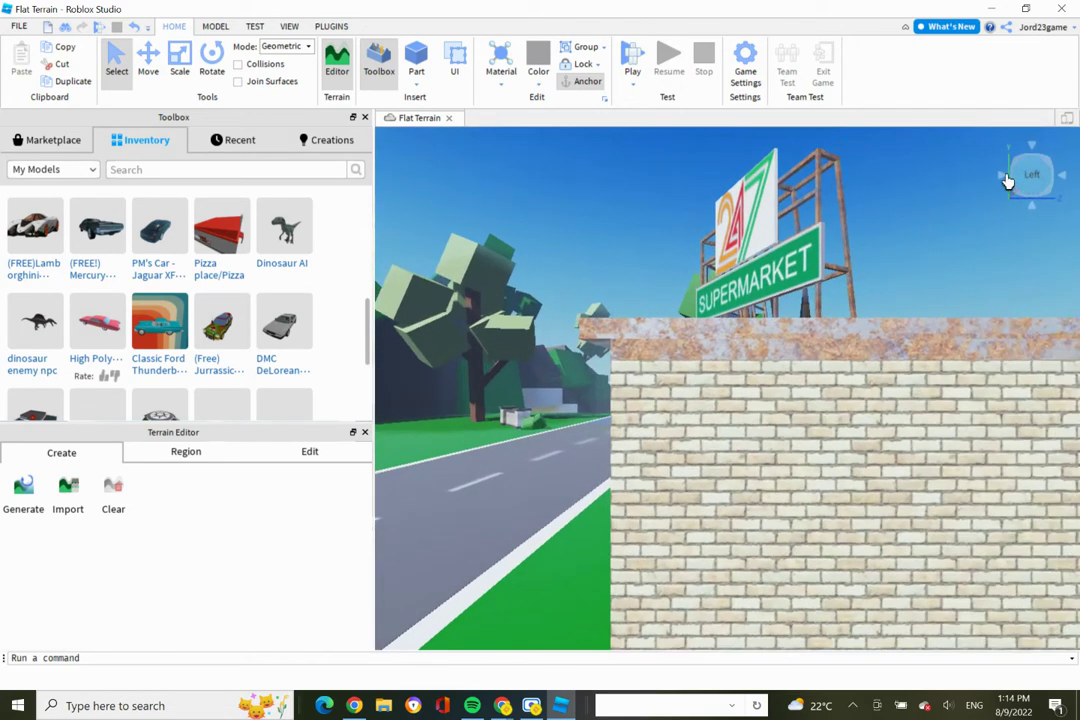
{"action": "left_click", "coordinate": [1002, 179]}
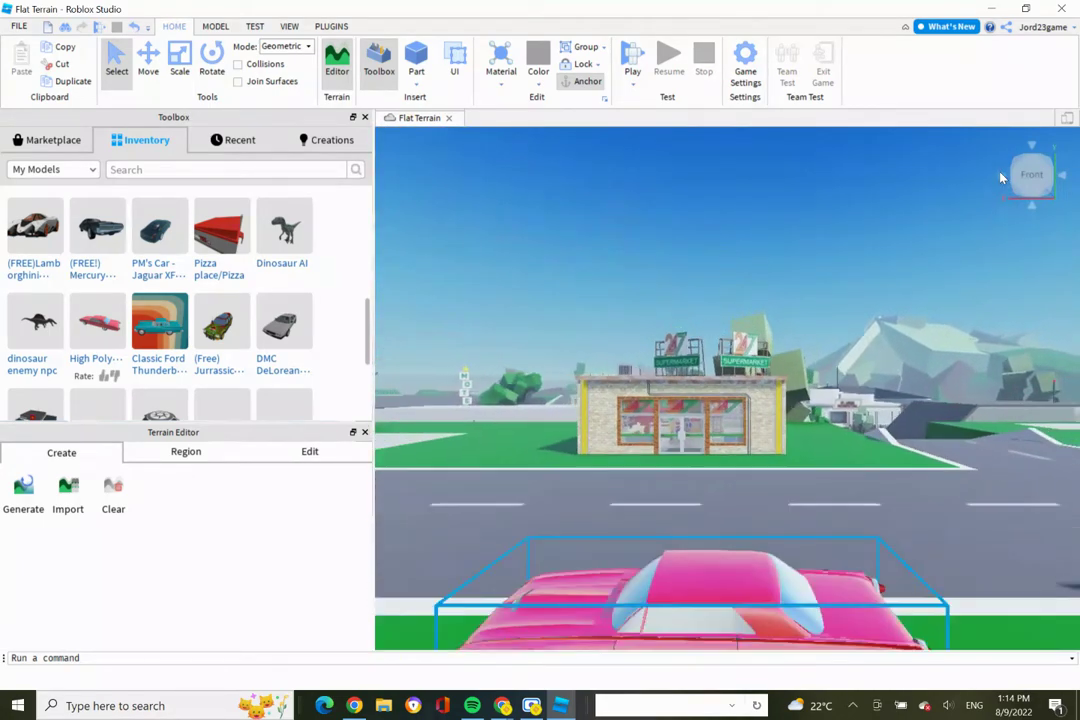
{"action": "left_click_drag", "start_coordinate": [700, 580], "coordinate": [801, 463]}
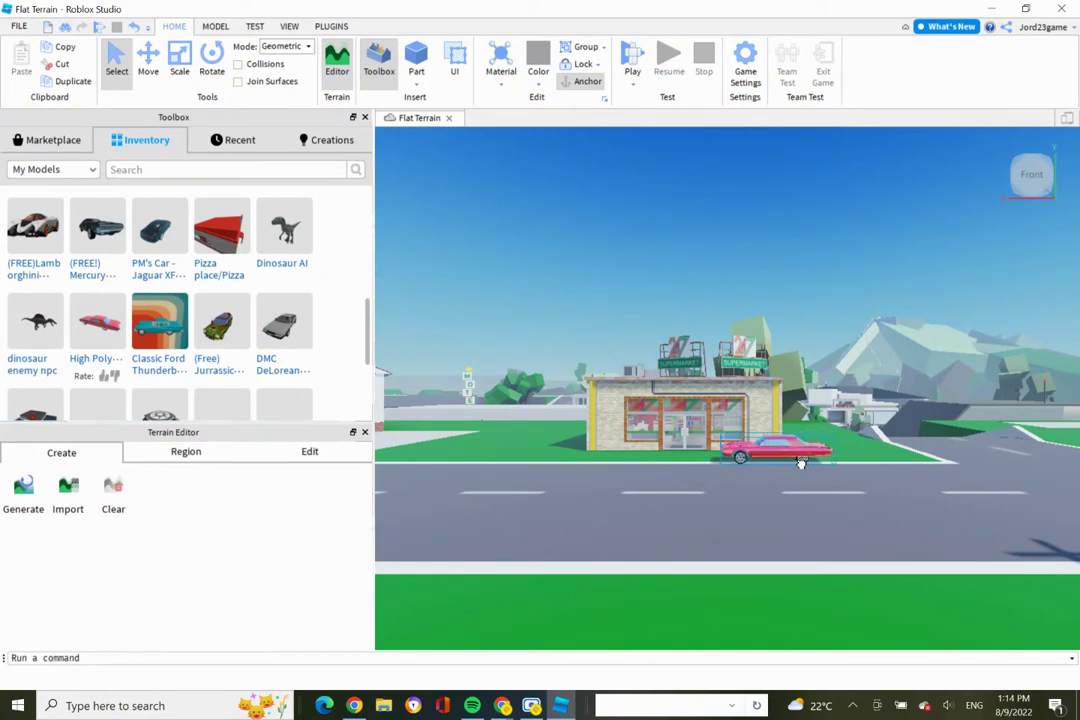
{"action": "left_click", "coordinate": [835, 344]}
{"action": "scroll", "coordinate": [835, 344], "scroll_direction": "up", "scroll_amount": 5}
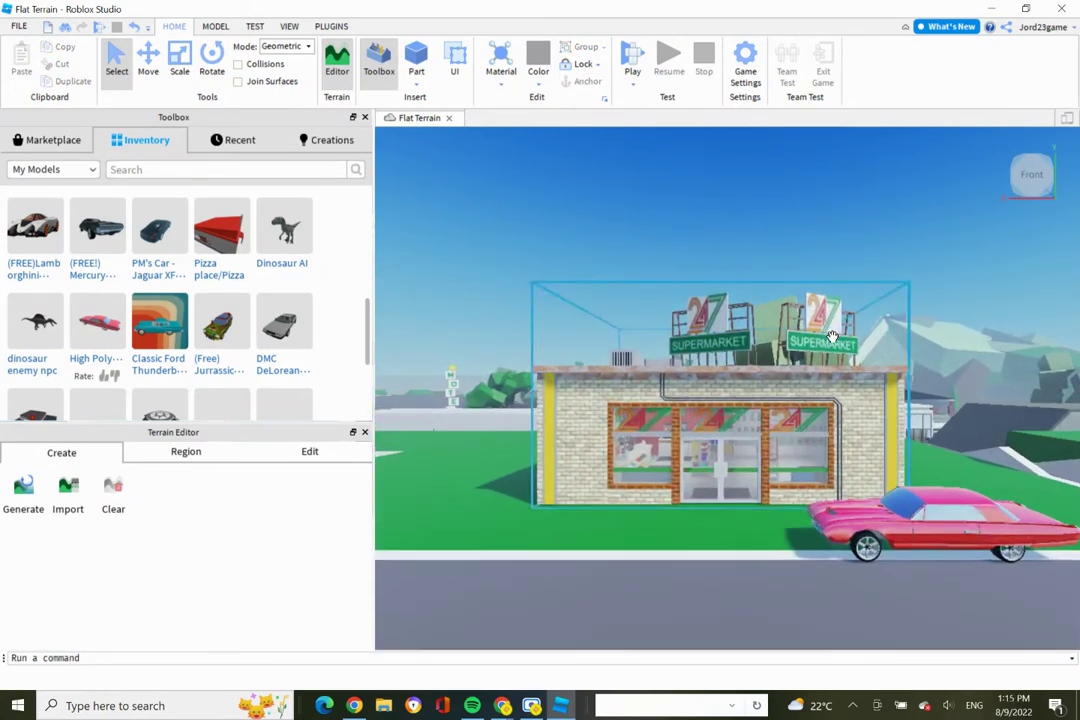
Step: Search the Marketplace models for "gta npc"
{"action": "left_click", "coordinate": [55, 140]}
{"action": "type", "text": "g"}
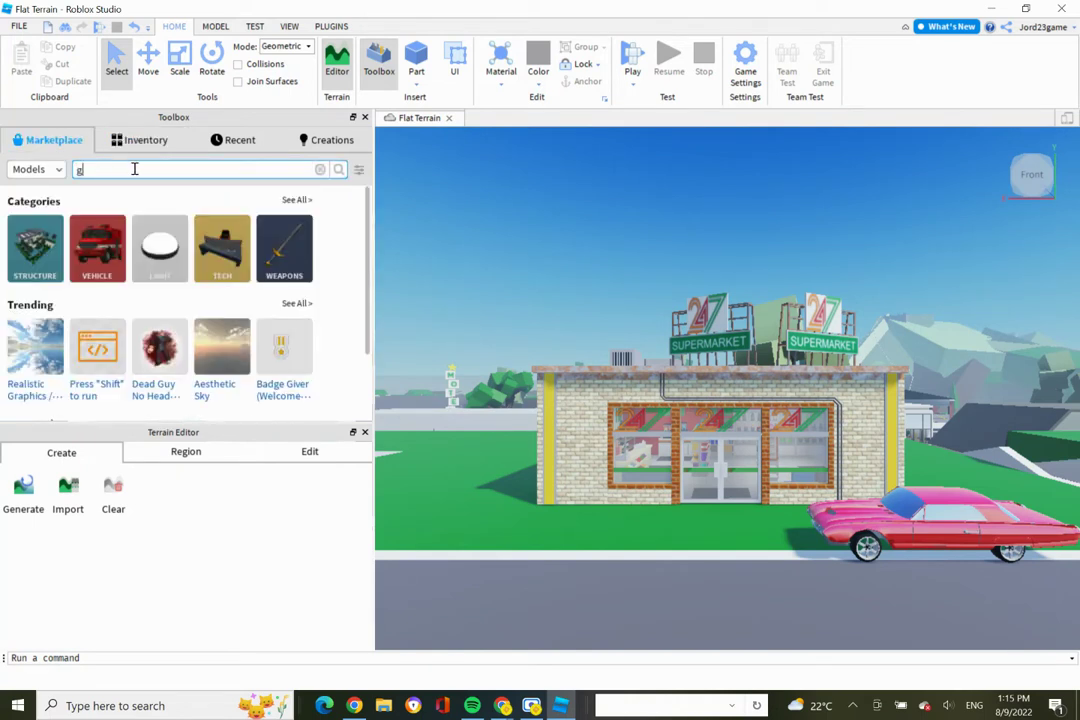
{"action": "type", "text": "ta npc"}
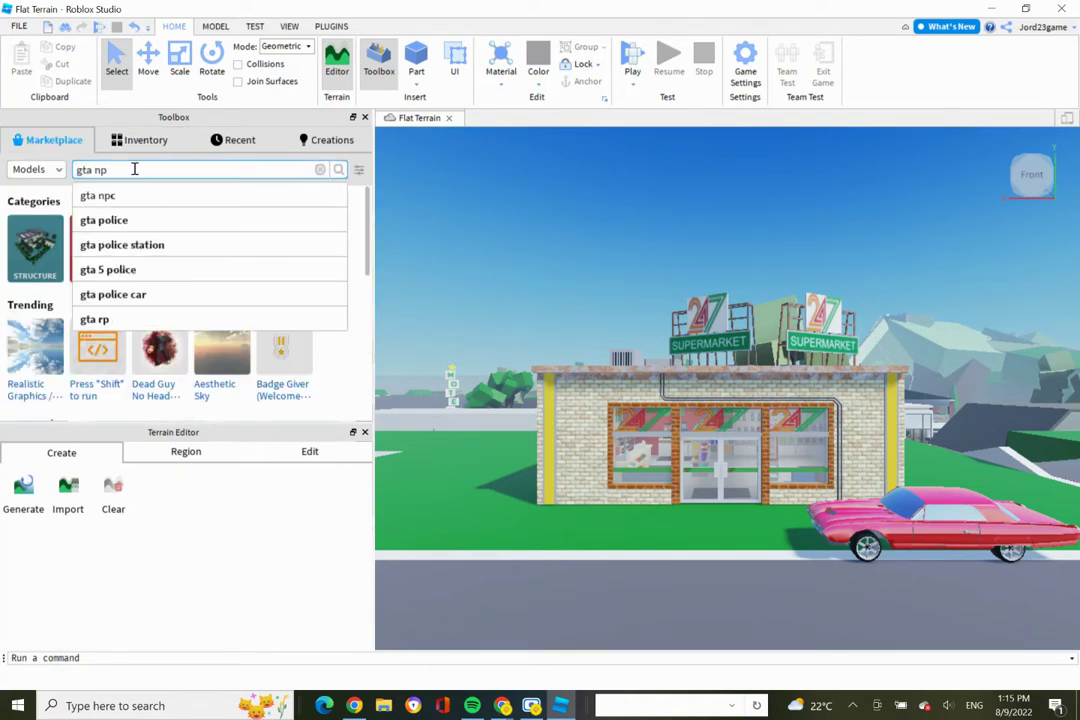
{"action": "key", "text": "Return"}
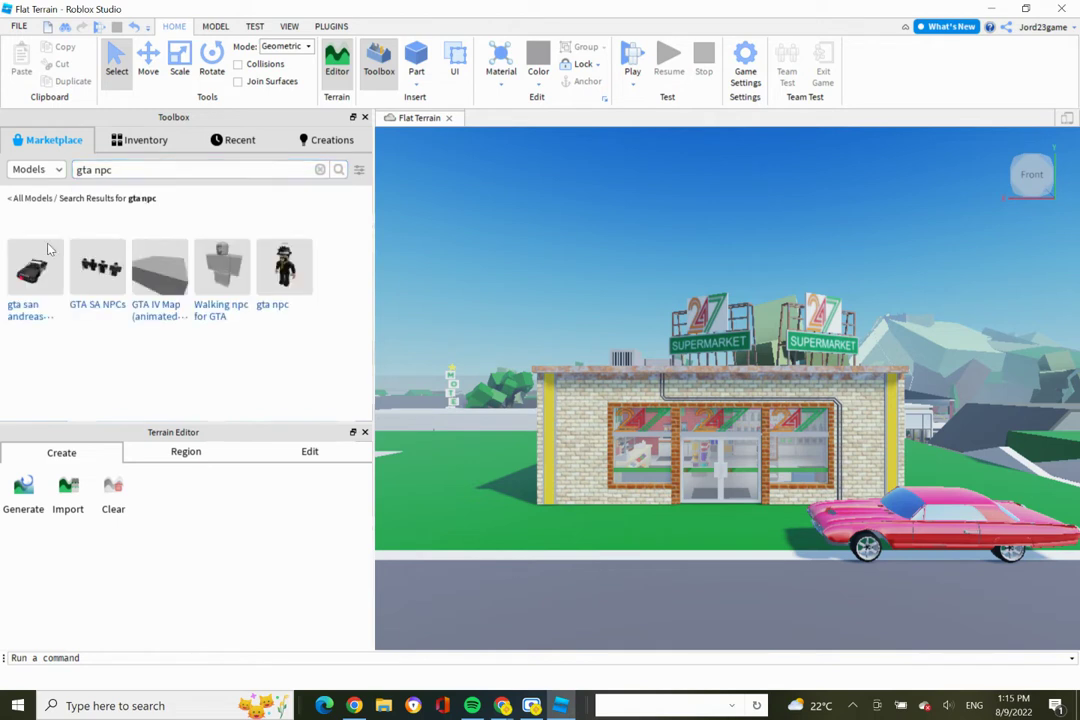
Step: Insert the Walking npc for GTA and stand it on the grass at the supermarket's front corner
{"action": "mouse_move", "coordinate": [289, 282]}
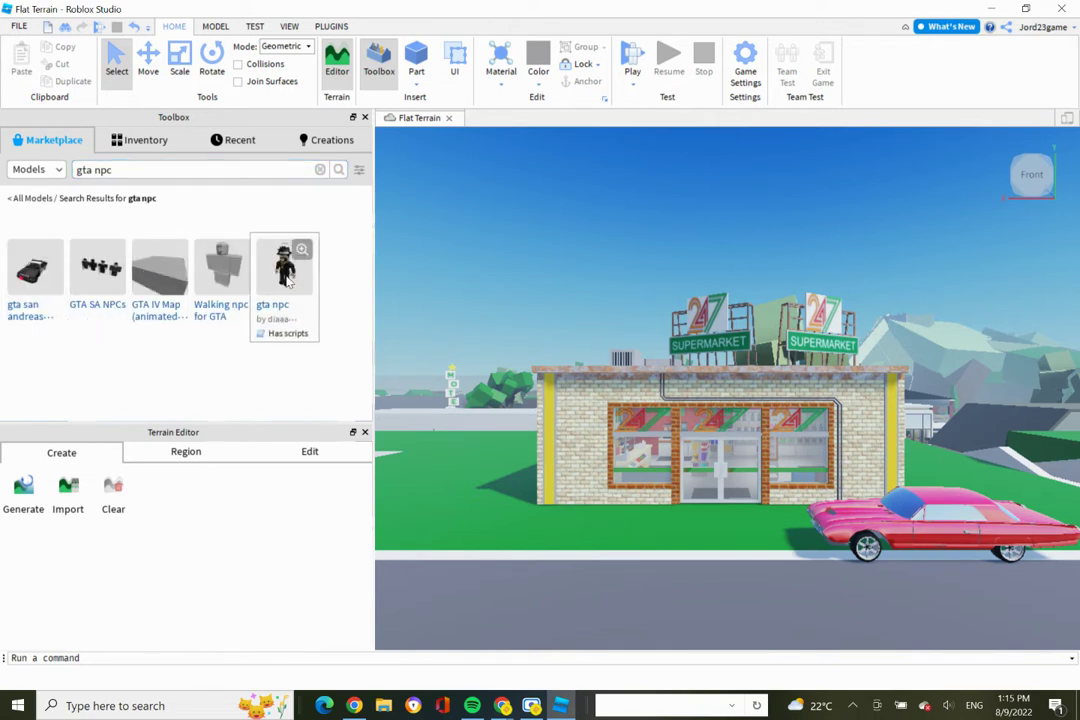
{"action": "mouse_move", "coordinate": [237, 279]}
{"action": "left_click", "coordinate": [214, 288]}
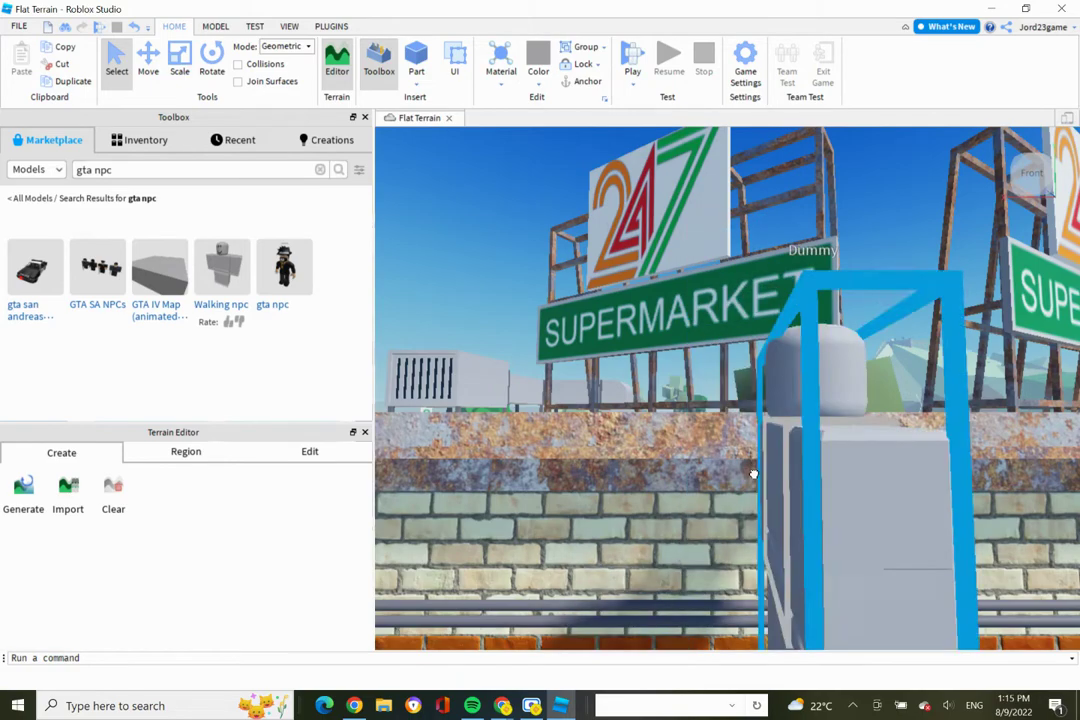
{"action": "scroll", "coordinate": [754, 474], "scroll_direction": "down", "scroll_amount": 10}
{"action": "left_click_drag", "start_coordinate": [648, 420], "coordinate": [442, 590]}
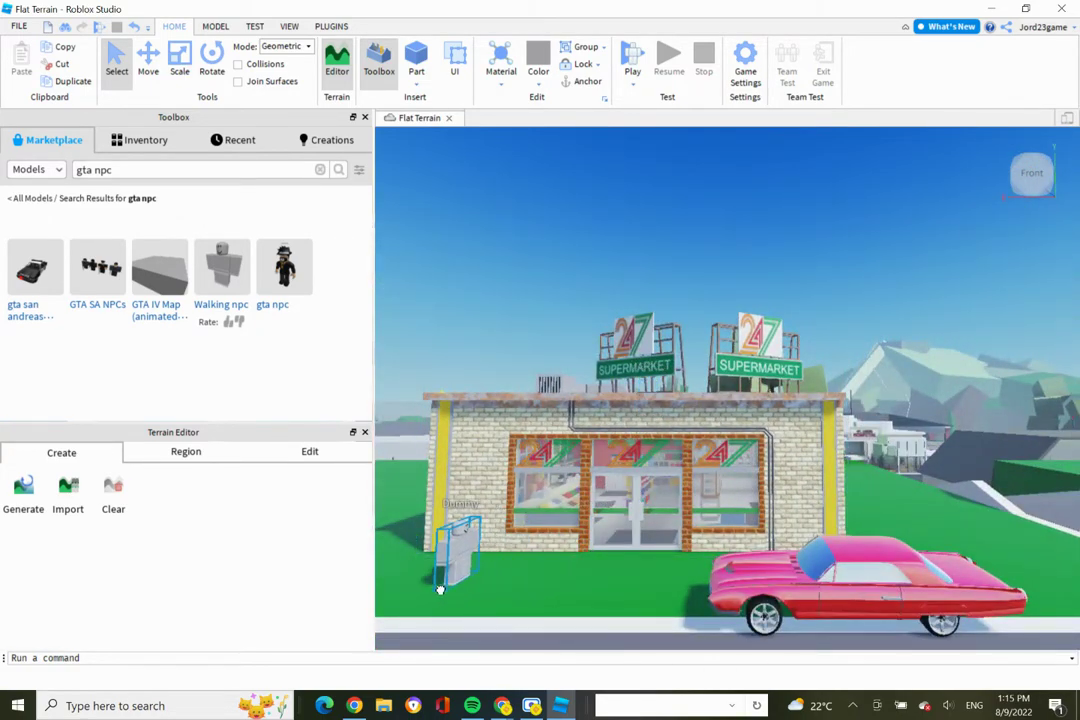
{"action": "left_click", "coordinate": [639, 247]}
Step: Insert the GTA SA NPCs from the search results and set them down far off near the motel road
{"action": "key", "text": "a"}
{"action": "key", "text": "a"}
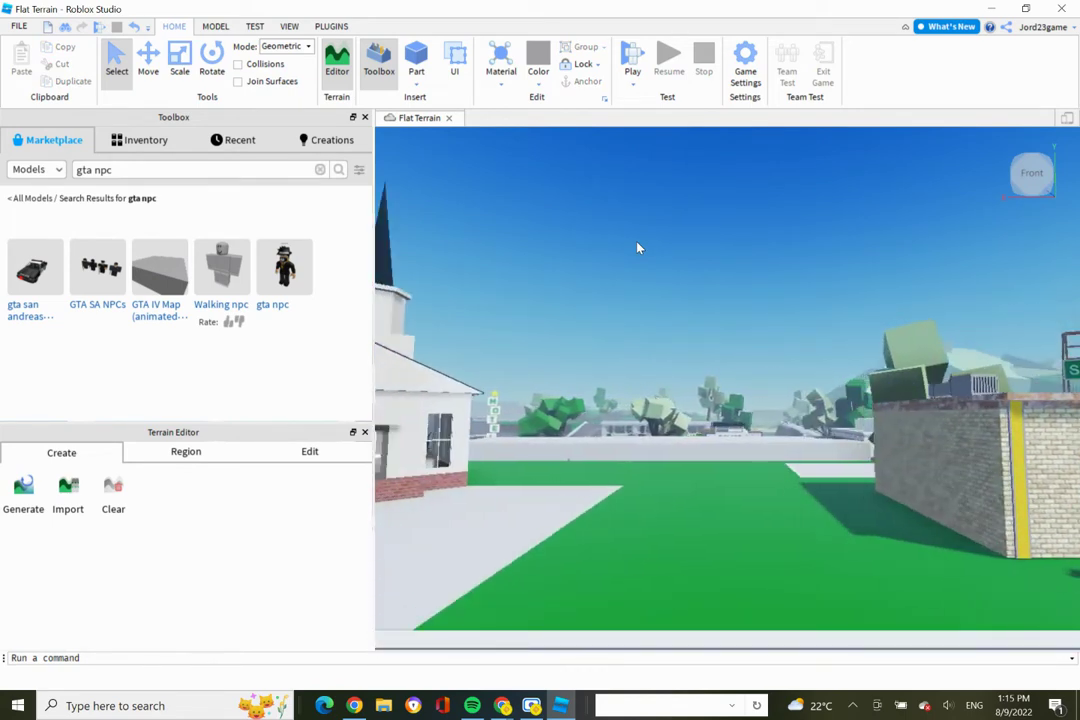
{"action": "key", "text": "w"}
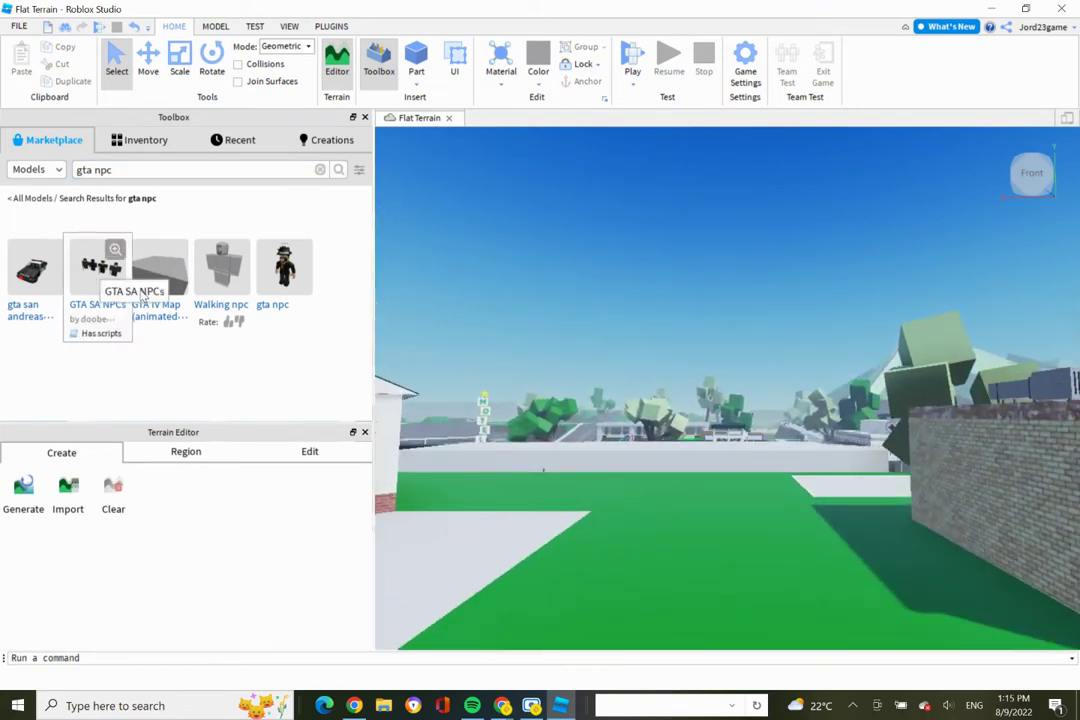
{"action": "left_click", "coordinate": [92, 280]}
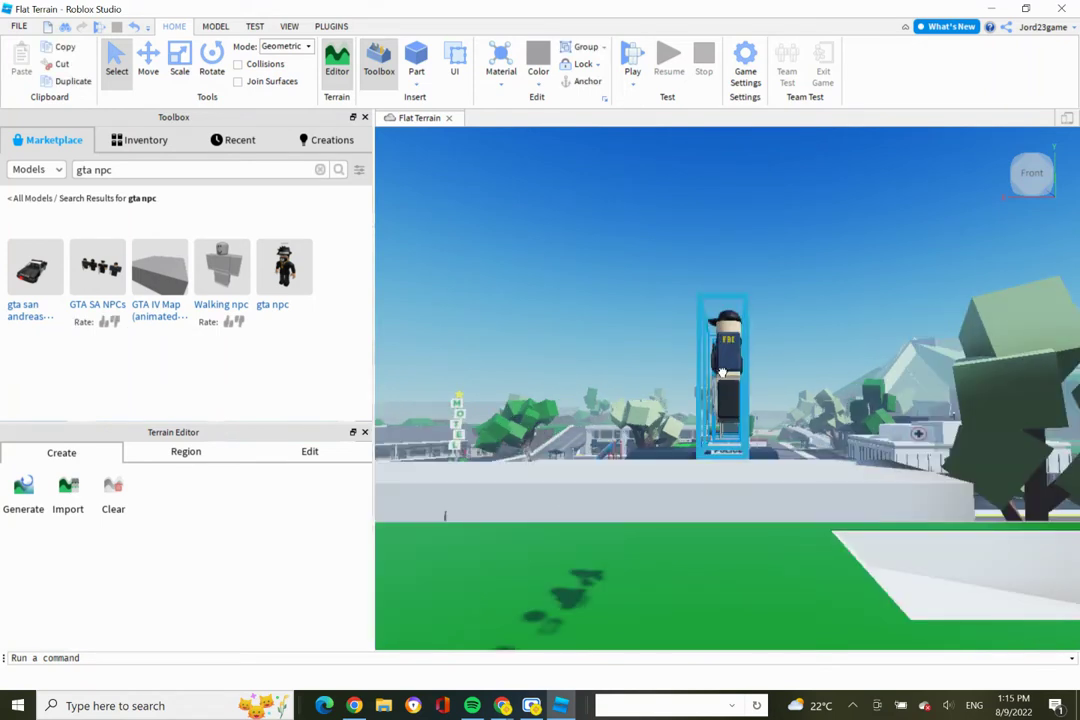
{"action": "left_click_drag", "start_coordinate": [727, 375], "coordinate": [658, 467]}
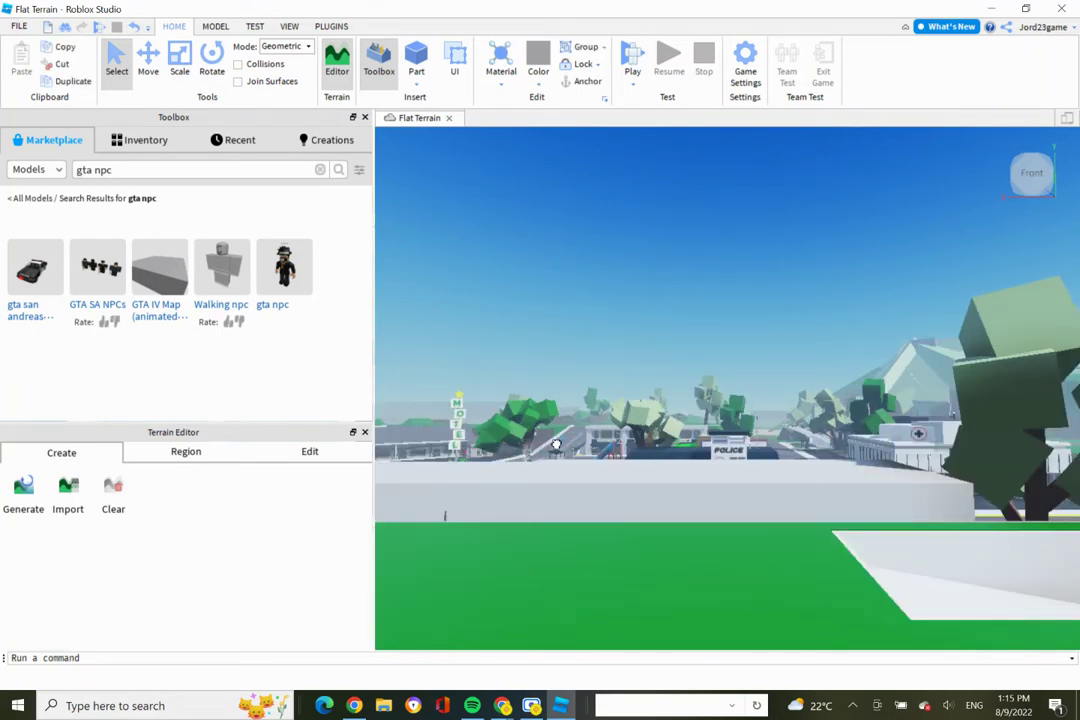
Step: Look over the park, the motel and the road to examine the empty lots beyond the motel
{"action": "key", "text": "w"}
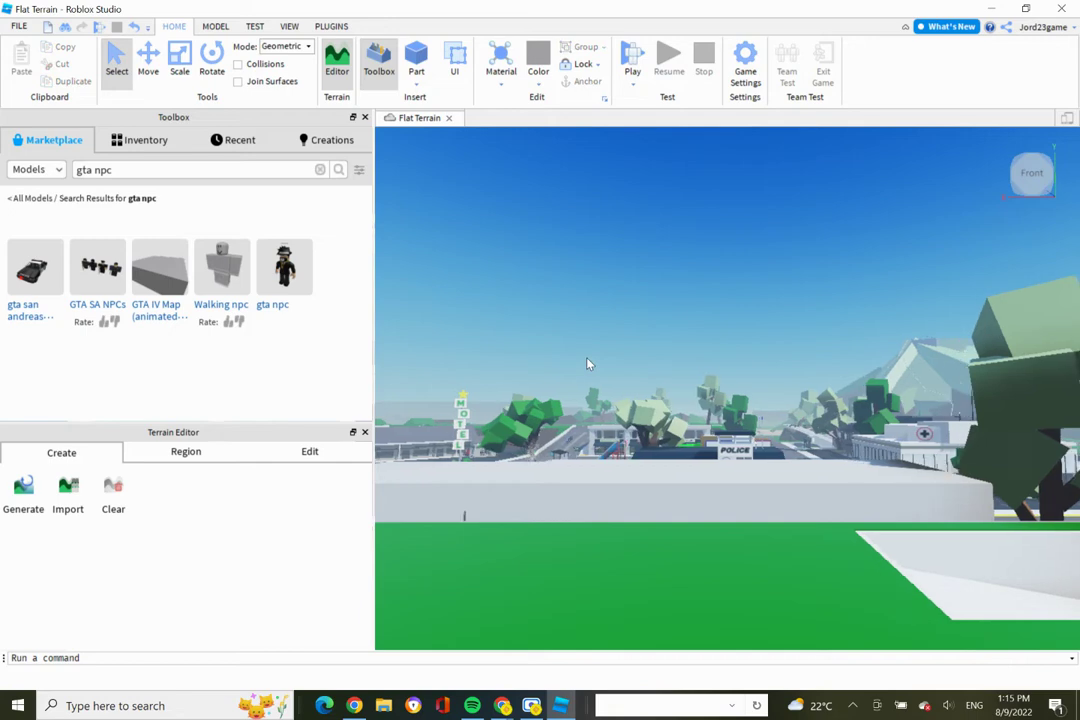
{"action": "key", "text": "w"}
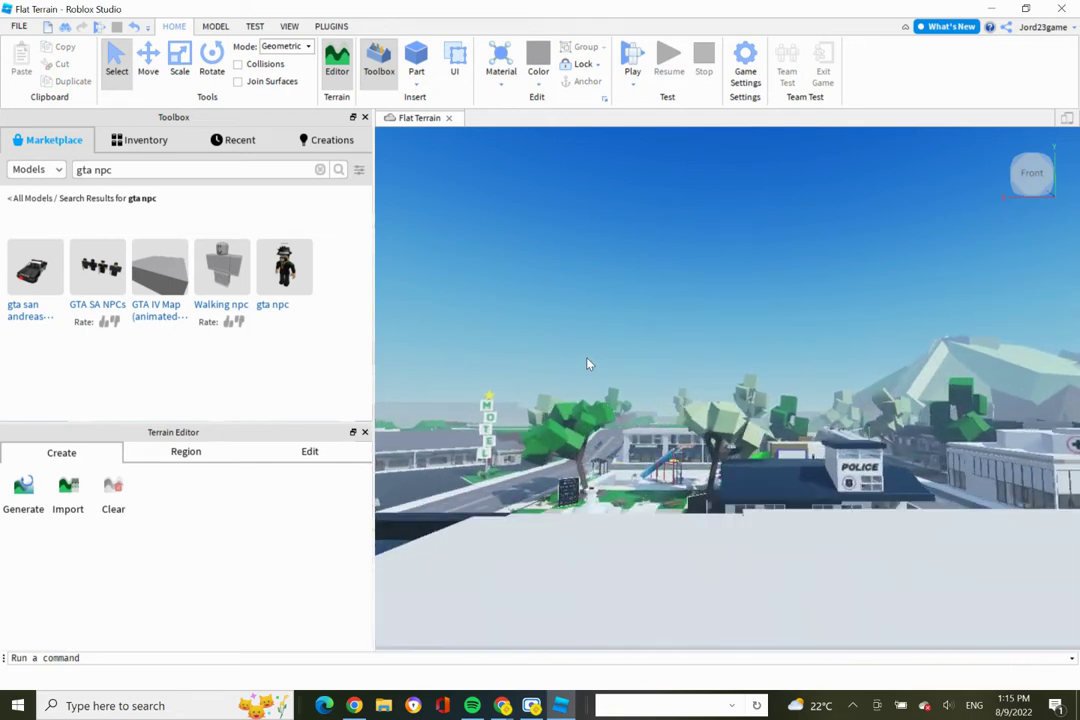
{"action": "key", "text": "w"}
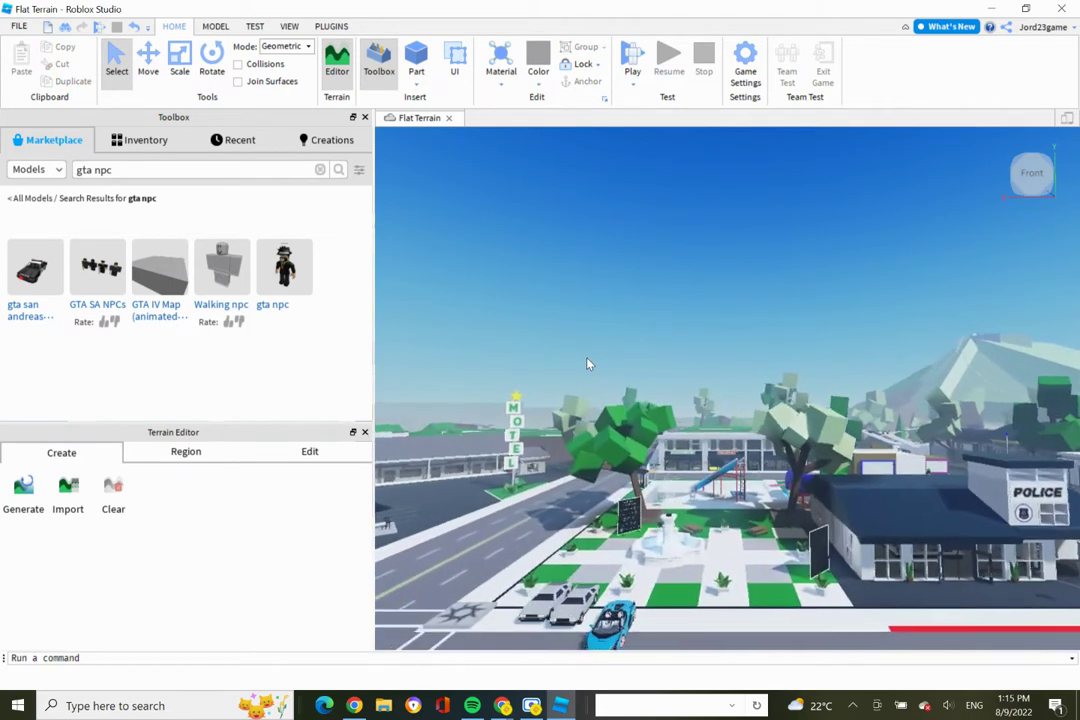
{"action": "key", "text": "w"}
{"action": "key", "text": "a"}
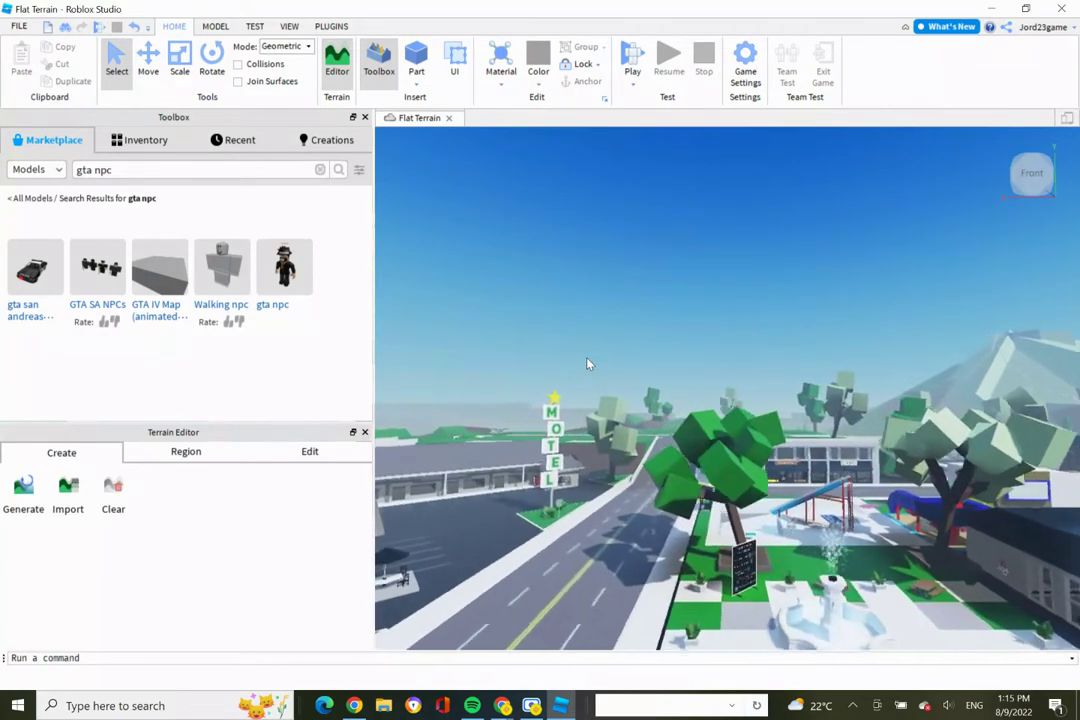
{"action": "key", "text": "a"}
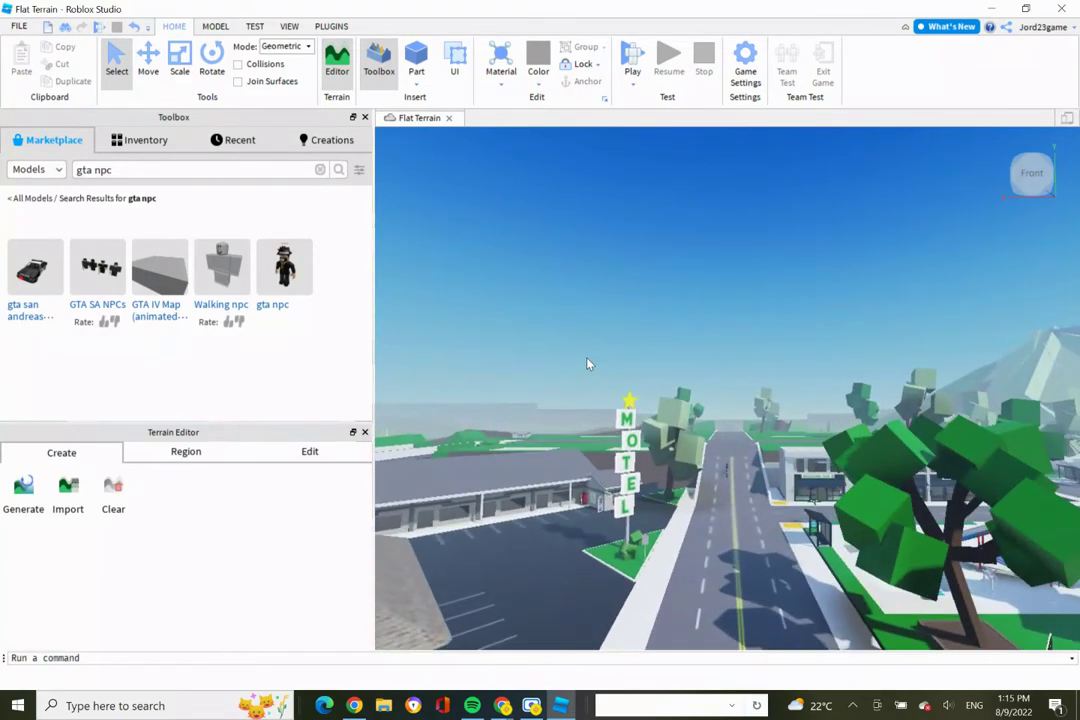
{"action": "key", "text": "a"}
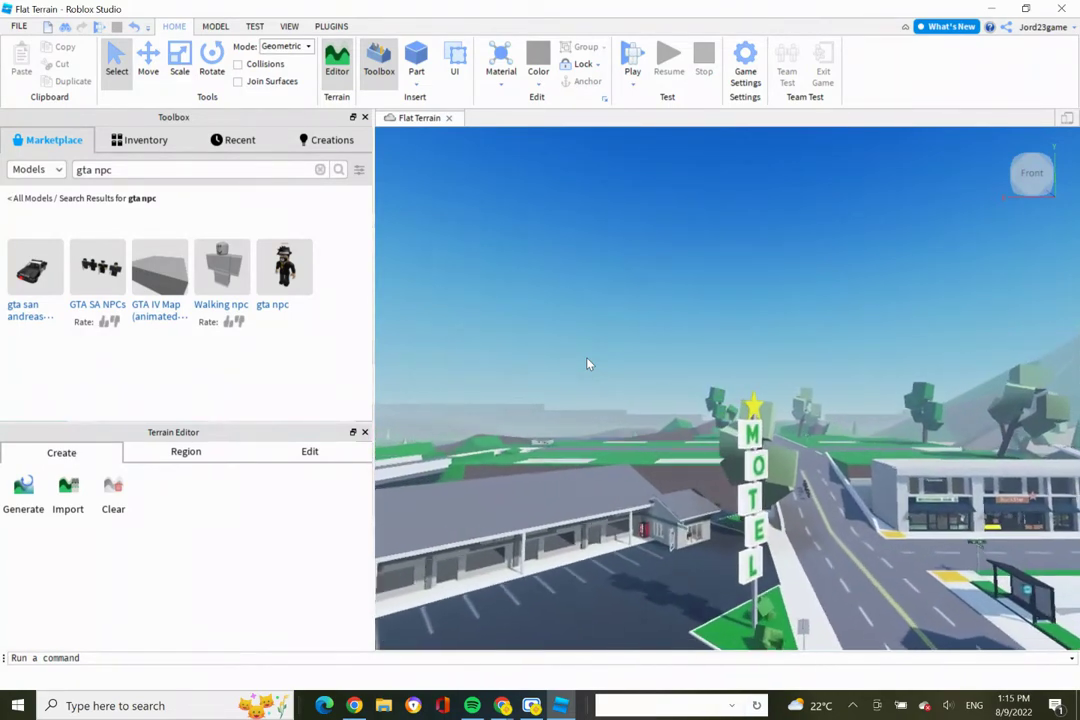
{"action": "key", "text": "w"}
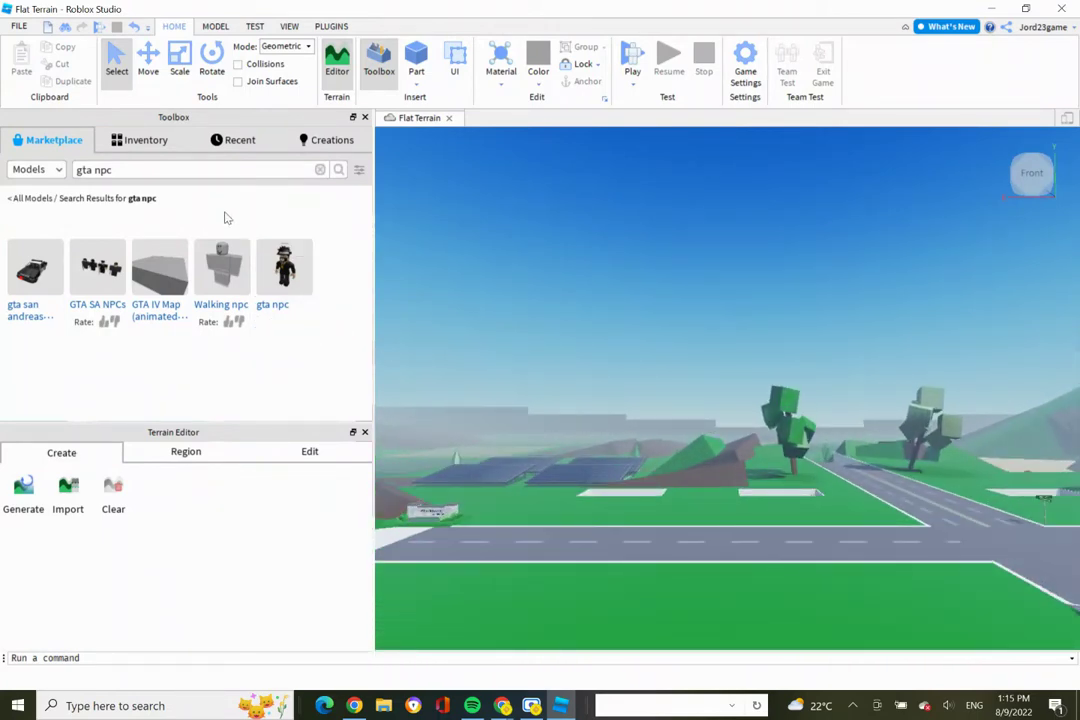
Step: Insert the old Brookhaven restaurant from My Models and move it from the grass beyond the motel off into the distant sky
{"action": "left_click", "coordinate": [140, 140]}
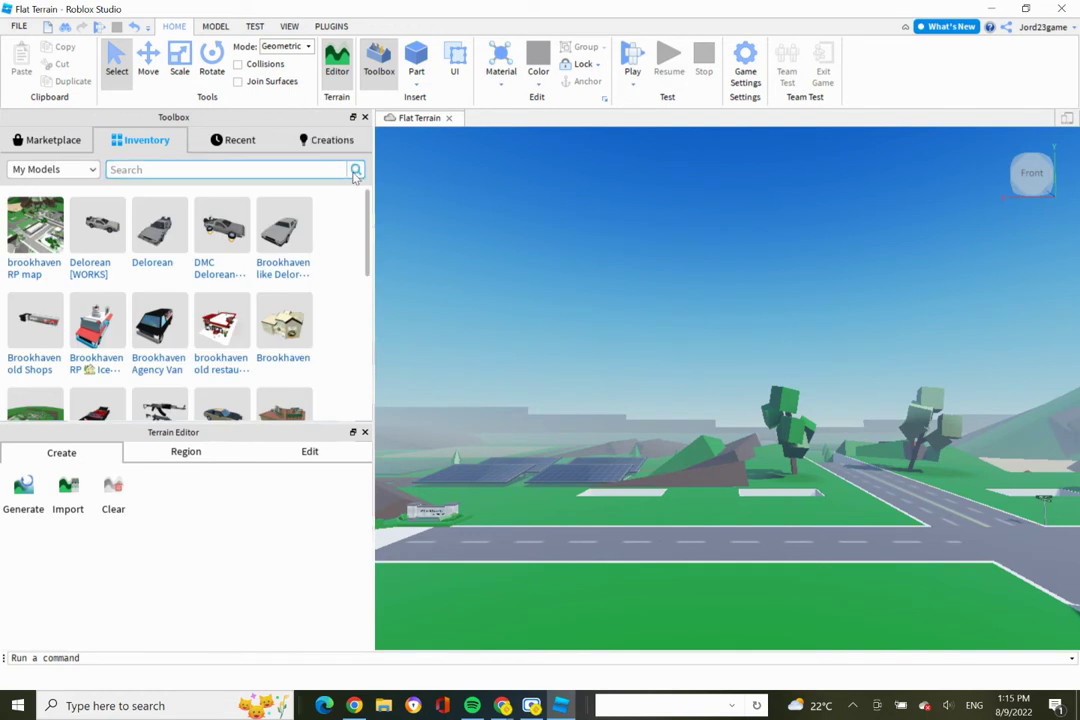
{"action": "left_click", "coordinate": [220, 325]}
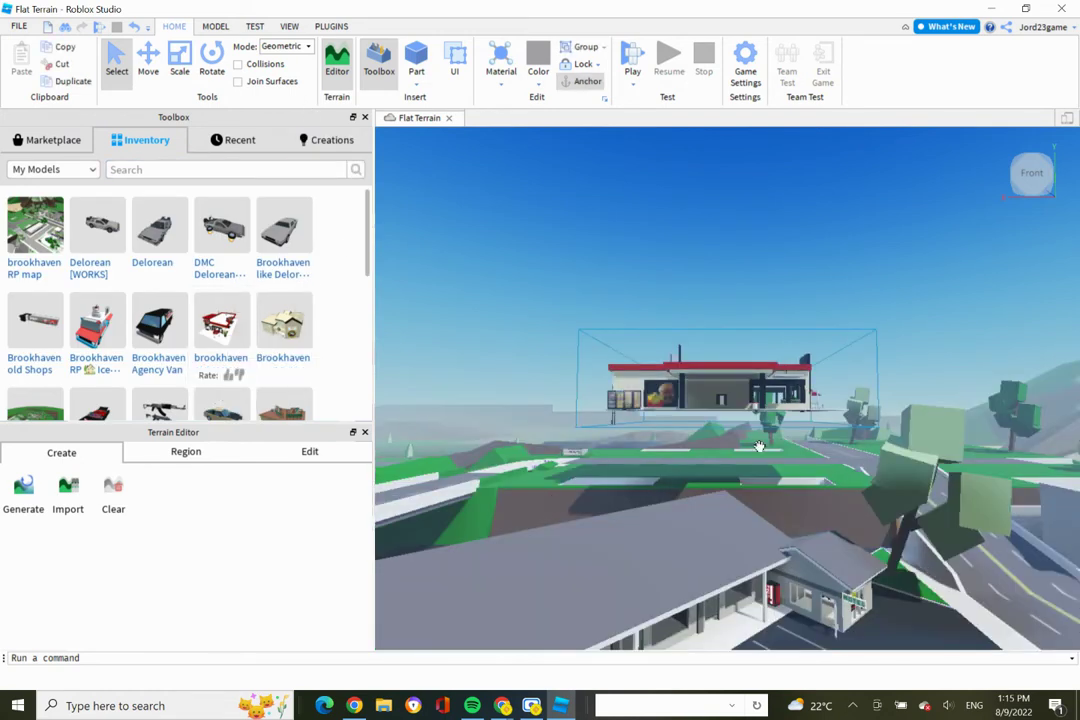
{"action": "left_click_drag", "start_coordinate": [730, 390], "coordinate": [642, 471]}
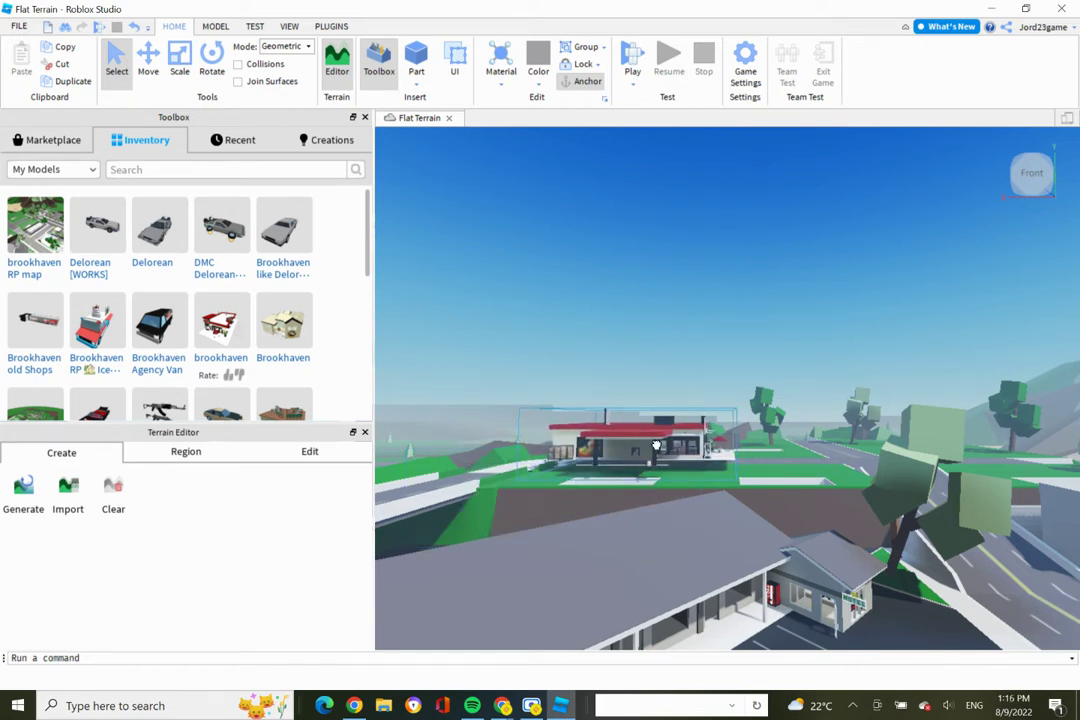
{"action": "left_click_drag", "start_coordinate": [655, 445], "coordinate": [578, 283]}
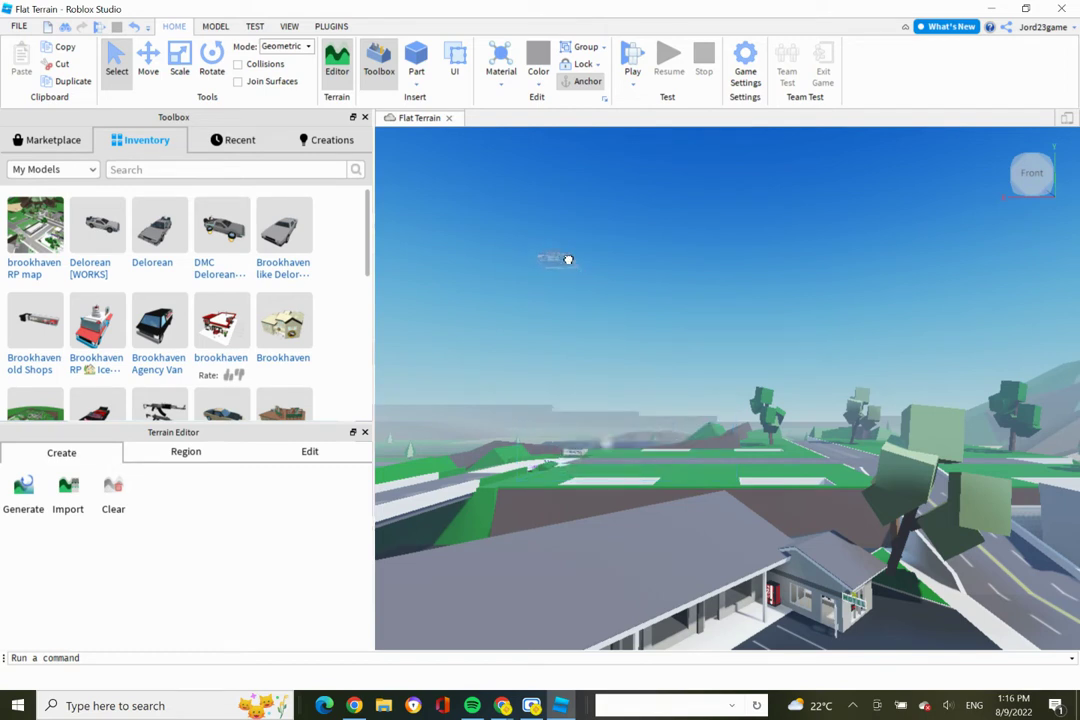
{"action": "left_click", "coordinate": [726, 272]}
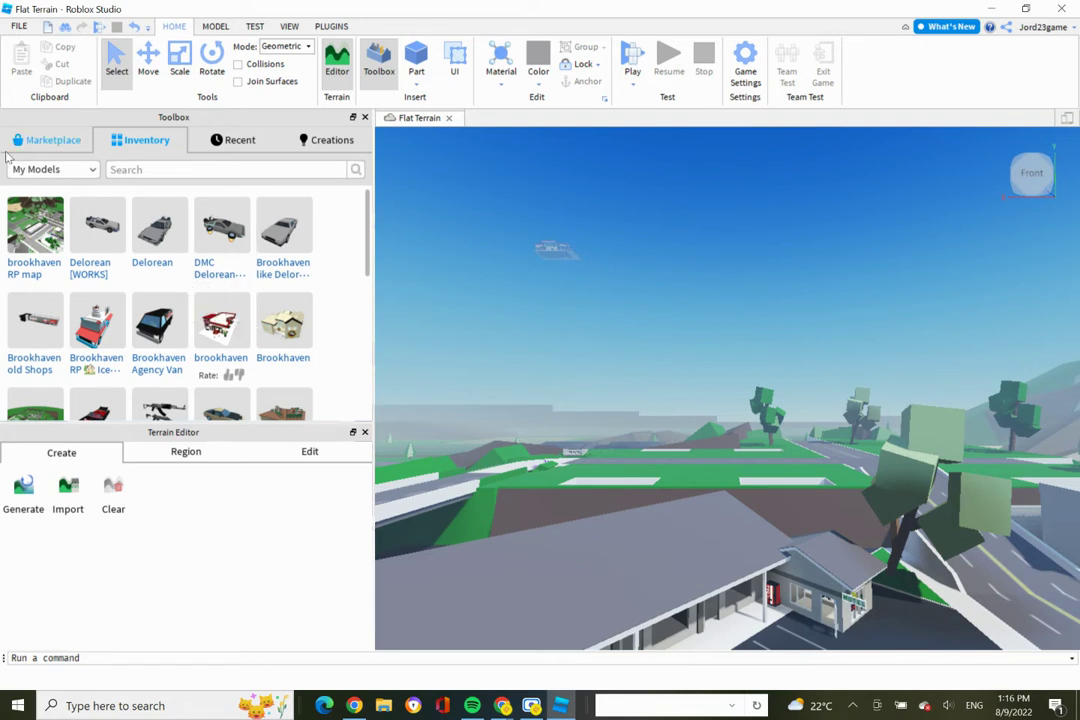
Step: Find "burger barn" in the Marketplace models, then insert the first Brookhaven Burger Barn and move it off into the distant sky
{"action": "left_click", "coordinate": [55, 140]}
{"action": "left_click", "coordinate": [184, 171]}
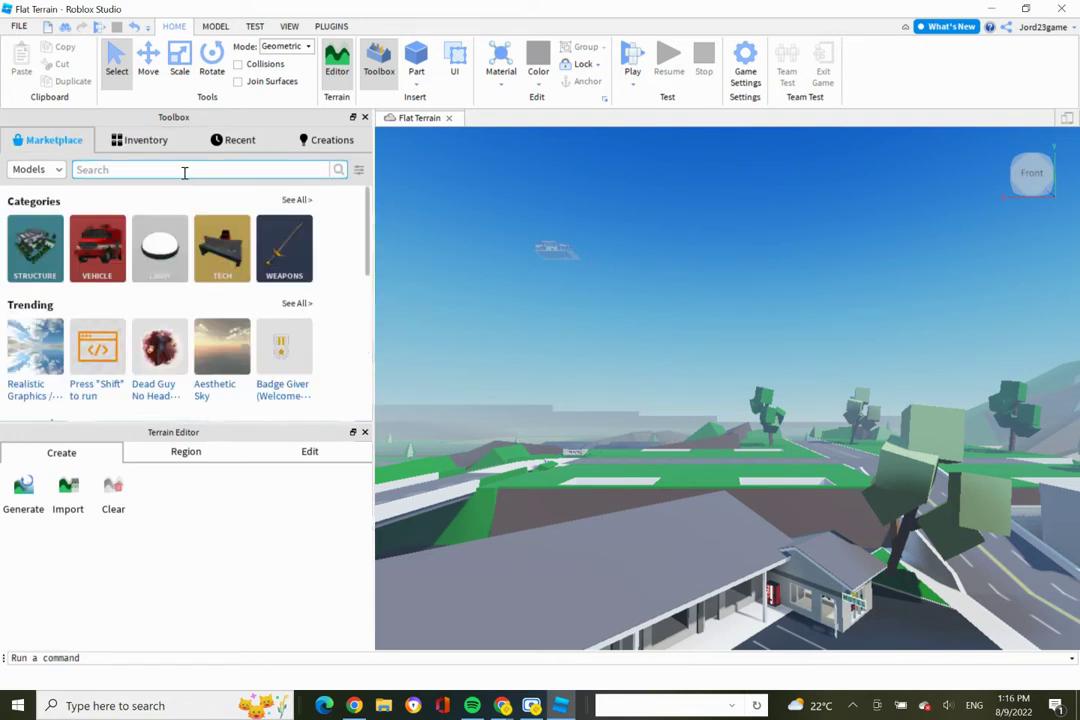
{"action": "type", "text": "burg"}
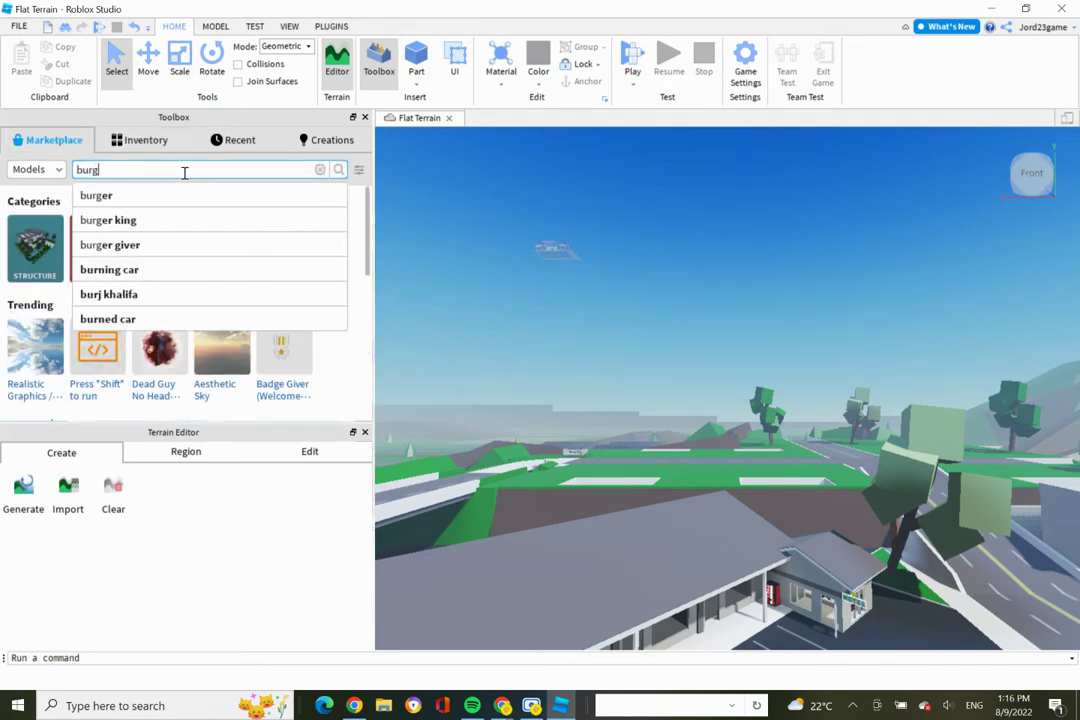
{"action": "type", "text": "er barn"}
{"action": "key", "text": "Return"}
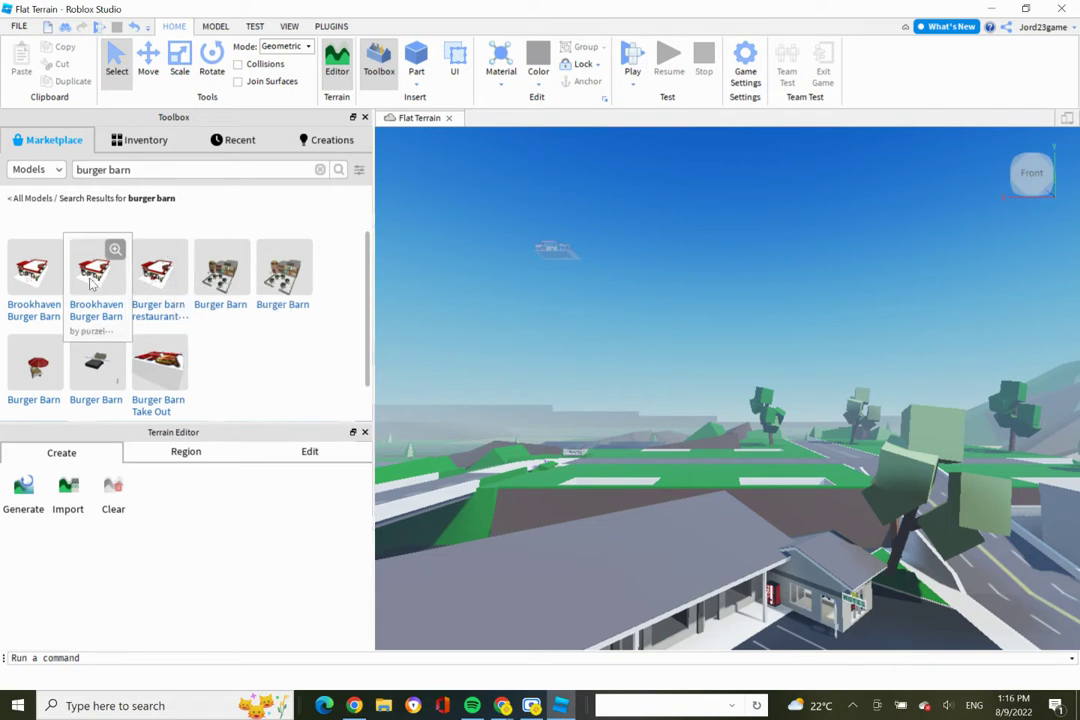
{"action": "left_click", "coordinate": [48, 285]}
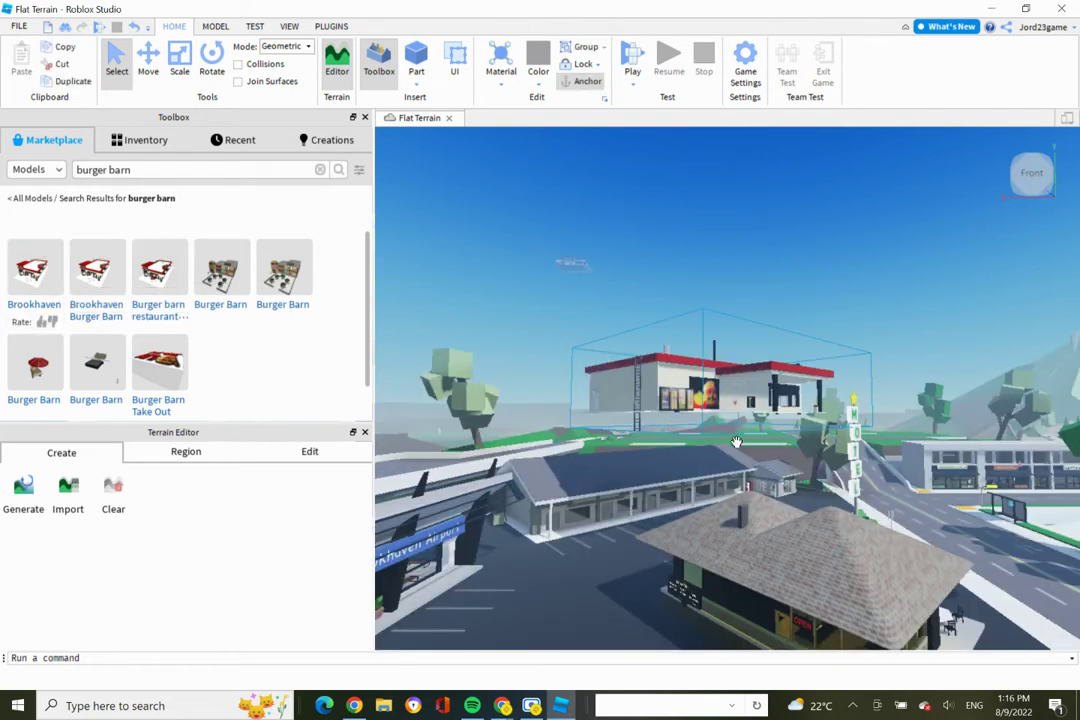
{"action": "left_click_drag", "start_coordinate": [714, 418], "coordinate": [630, 295]}
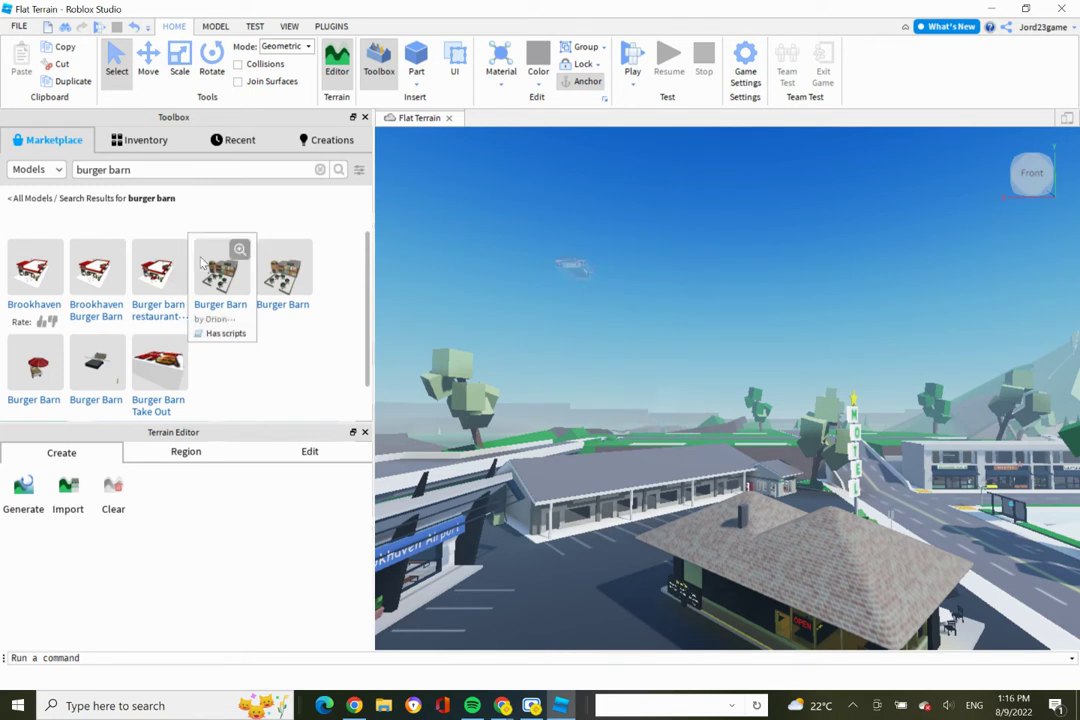
Step: Search the Marketplace models for "burger king"
{"action": "key", "text": "BackSpace"}
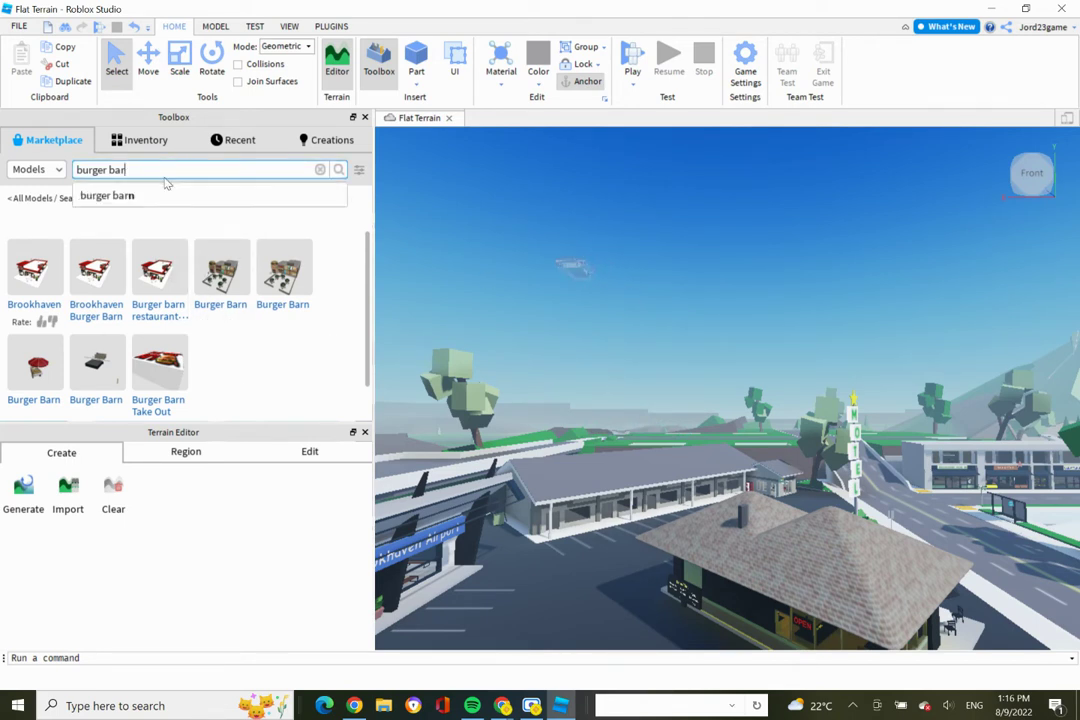
{"action": "key", "text": "BackSpace"}
{"action": "type", "text": "king"}
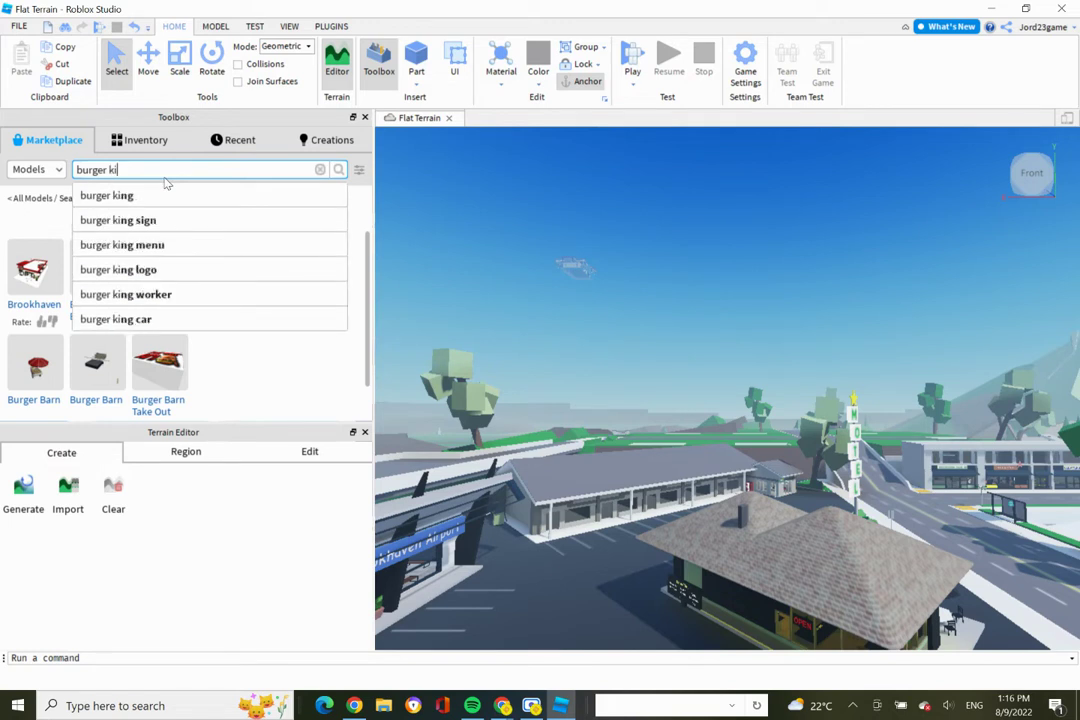
{"action": "key", "text": "Return"}
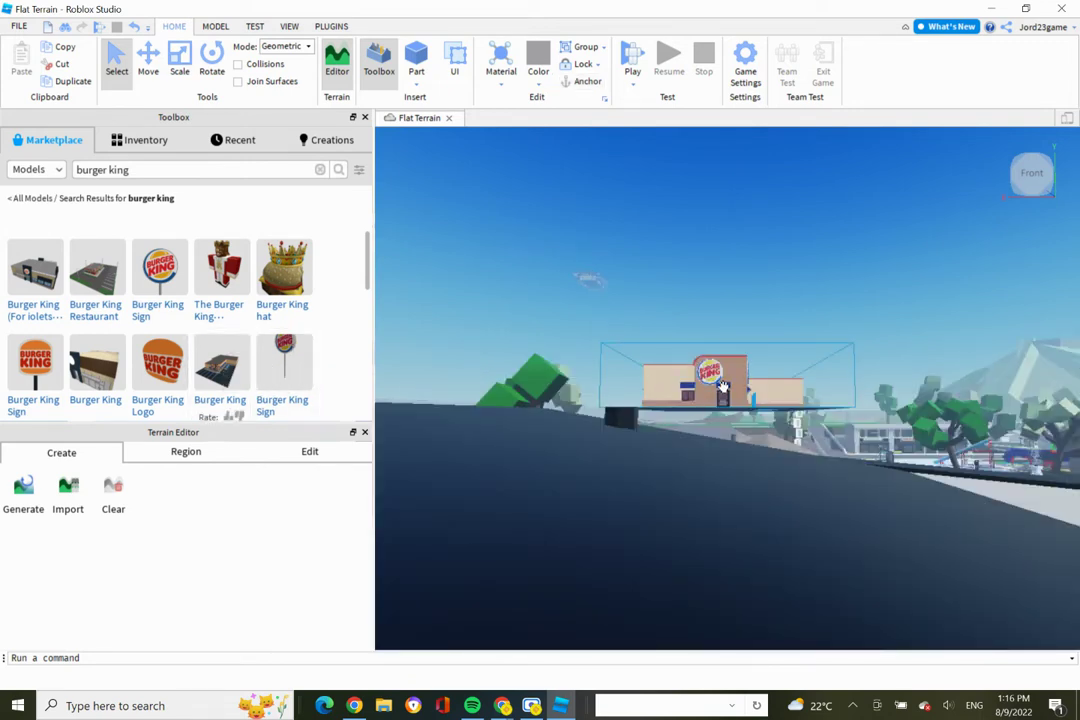
Step: Insert the Burger King restaurant with its parking lot and place it on the grass at the road junction beyond the motel
{"action": "mouse_move", "coordinate": [727, 400]}
{"action": "left_mouse_down"}
{"action": "mouse_move", "coordinate": [738, 430]}
{"action": "mouse_move", "coordinate": [729, 420]}
{"action": "left_mouse_up"}
{"action": "key", "text": "w"}
{"action": "key", "text": "d"}
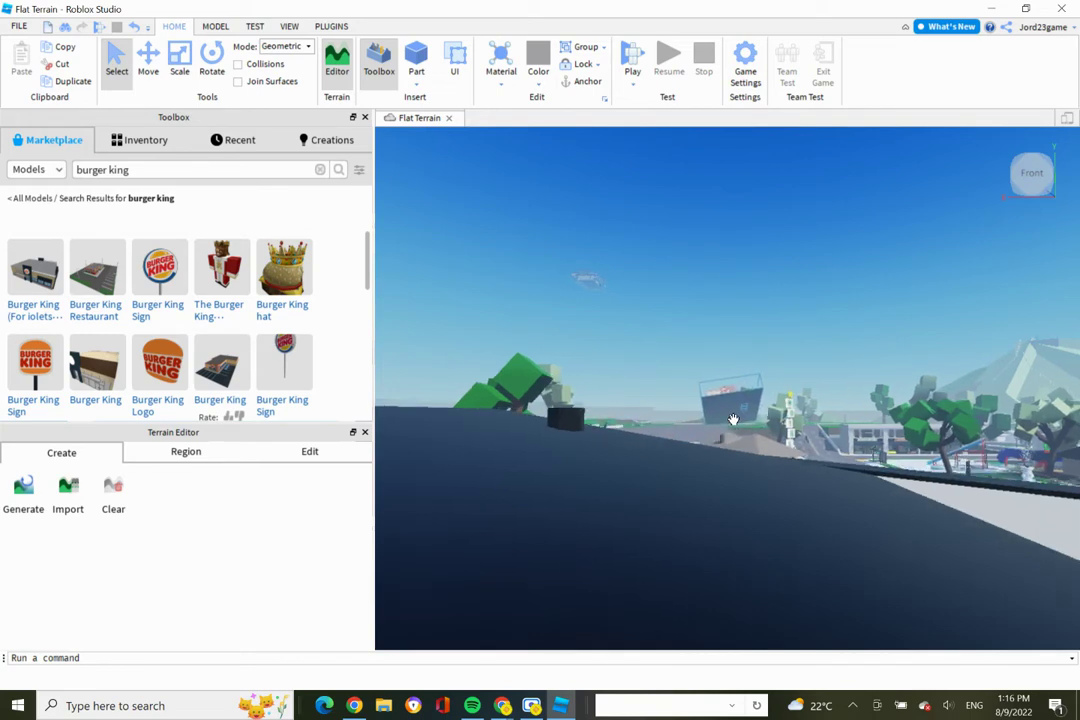
{"action": "left_click_drag", "start_coordinate": [733, 420], "coordinate": [674, 510]}
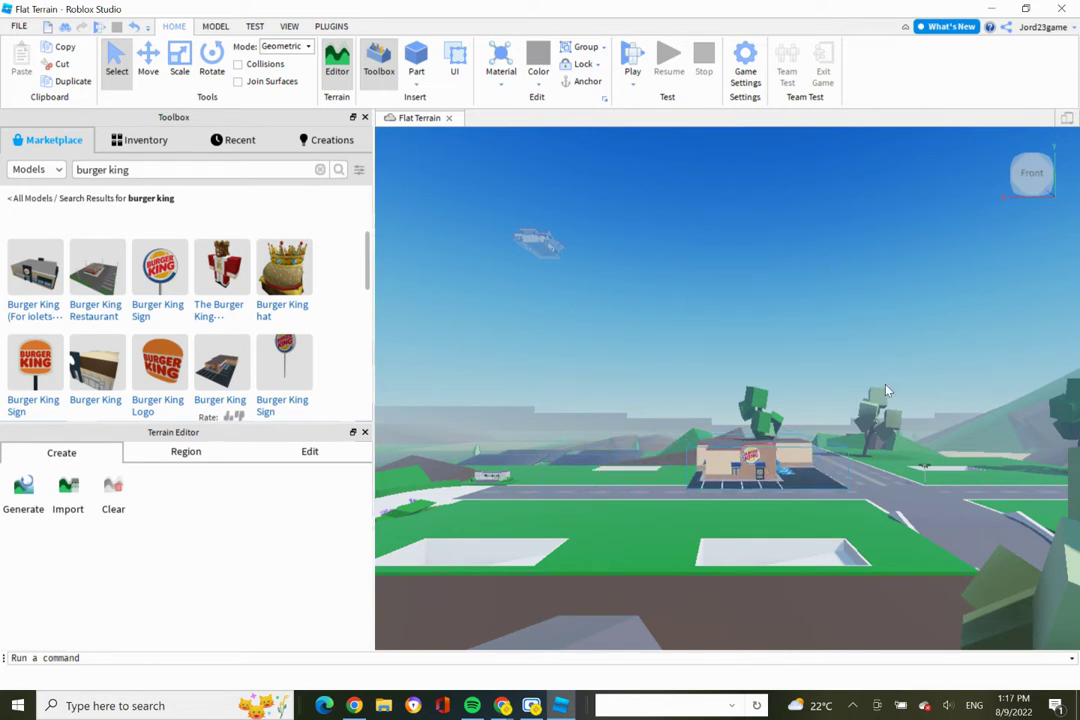
Step: Move the Burger King restaurant along the road, past the solar panels, and set it on the open ground on their far side
{"action": "key", "text": "w"}
{"action": "key", "text": "d"}
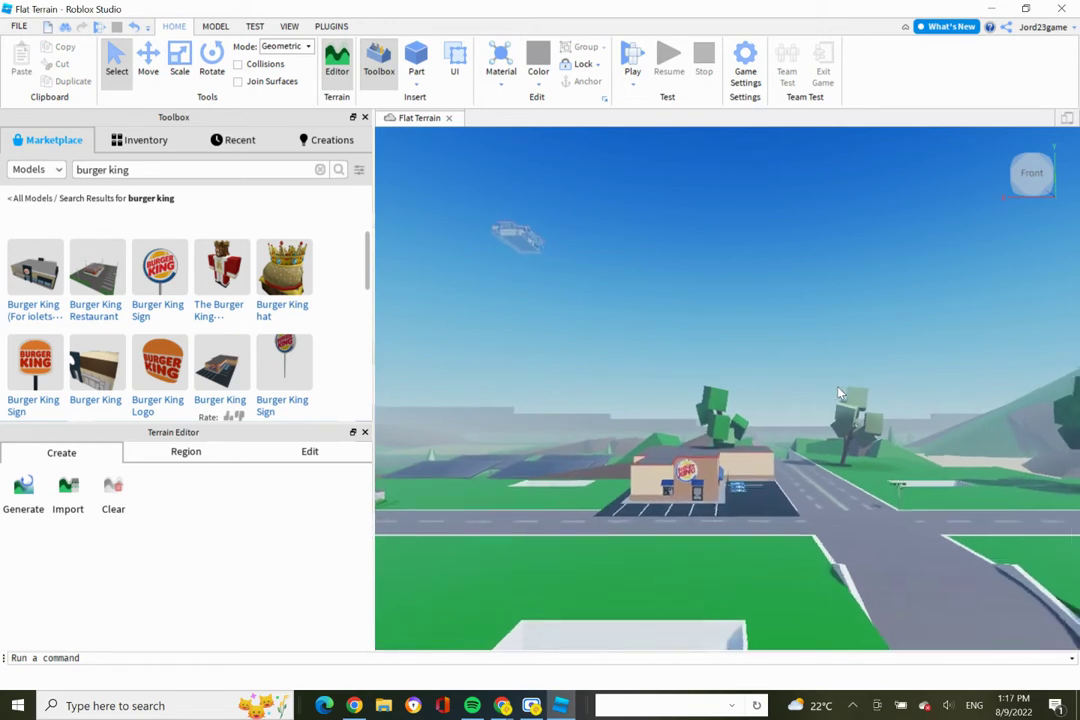
{"action": "key", "text": "w"}
{"action": "key", "text": "a"}
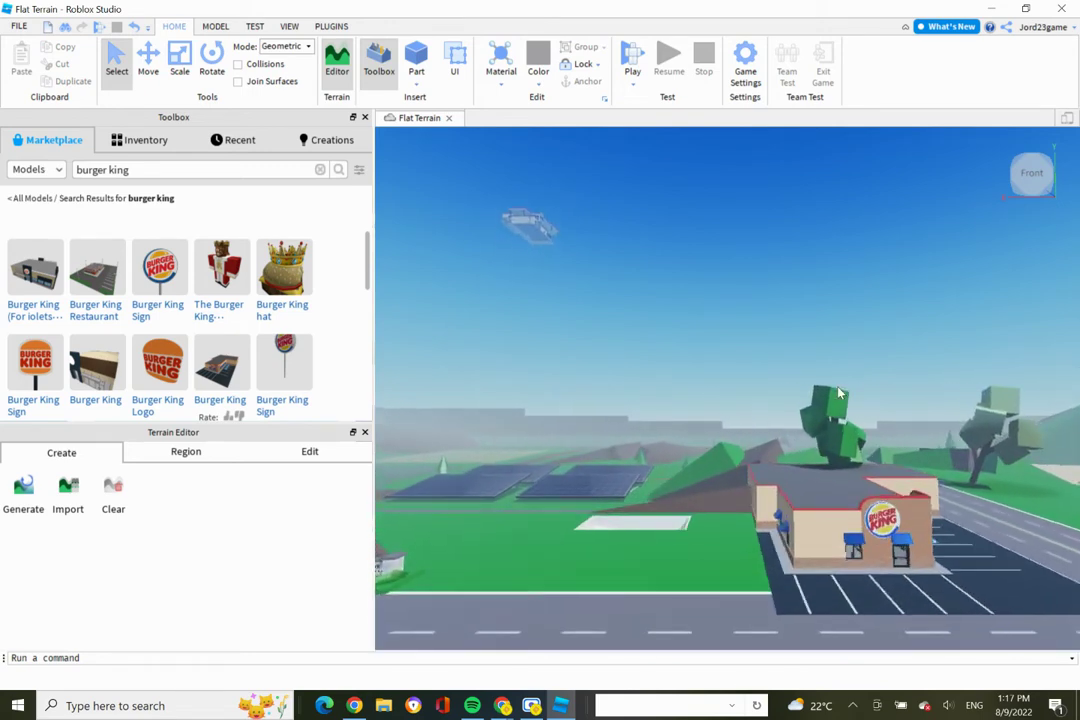
{"action": "key", "text": "w"}
{"action": "key", "text": "a"}
{"action": "left_click_drag", "start_coordinate": [835, 511], "coordinate": [536, 500]}
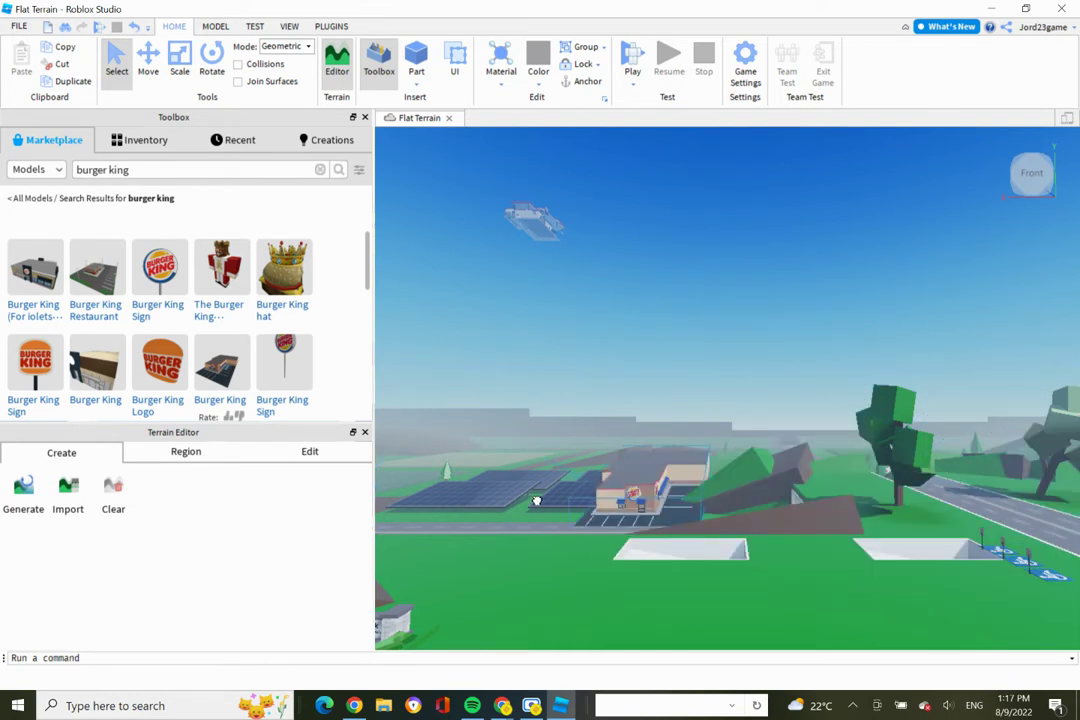
{"action": "key", "text": "w"}
{"action": "key", "text": "a"}
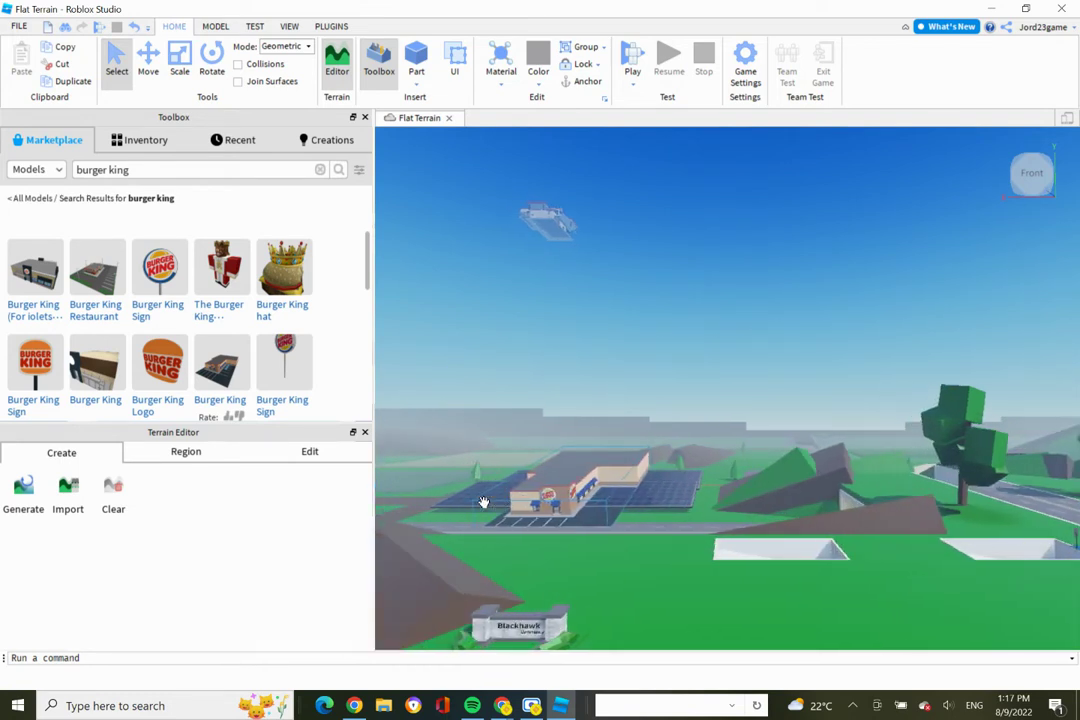
{"action": "key", "text": "a"}
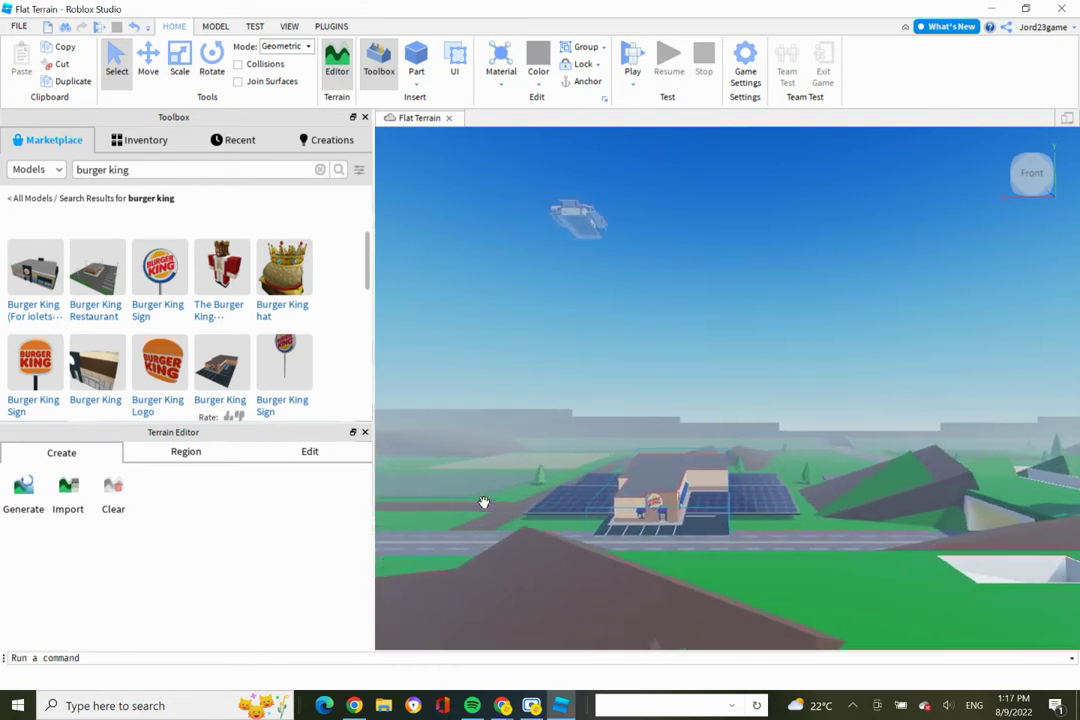
{"action": "left_click_drag", "start_coordinate": [692, 490], "coordinate": [472, 507]}
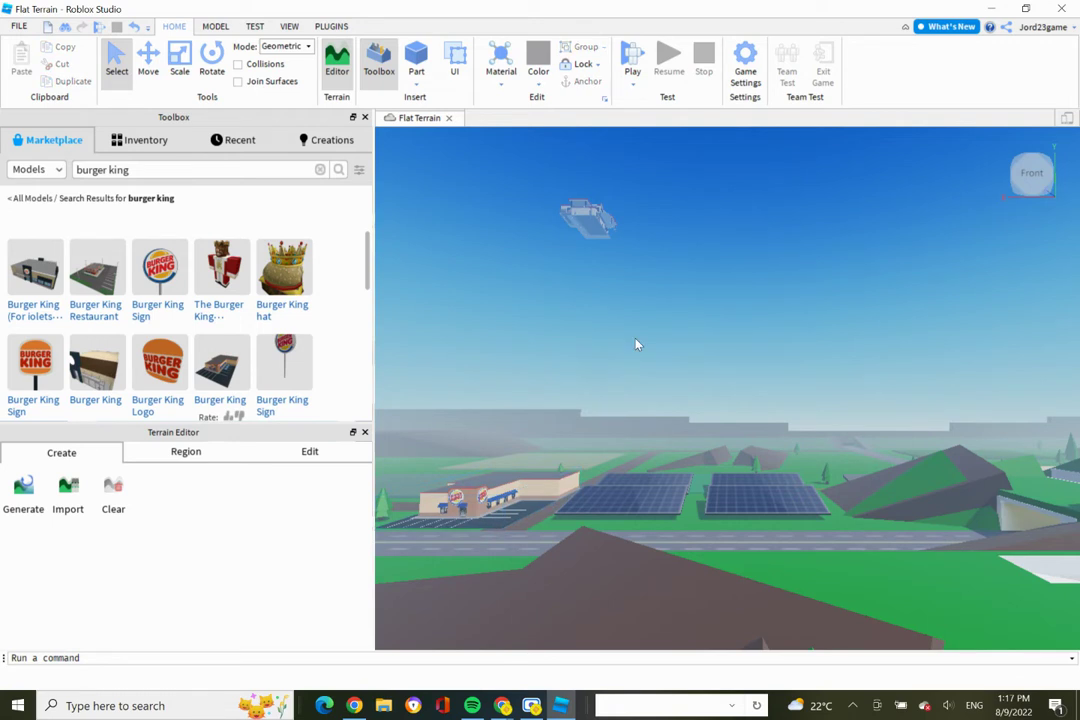
Step: Insert the Burger King Sign on a tall thin pole and leave it standing at the road near the Blackhawk entrance sign
{"action": "key", "text": "s"}
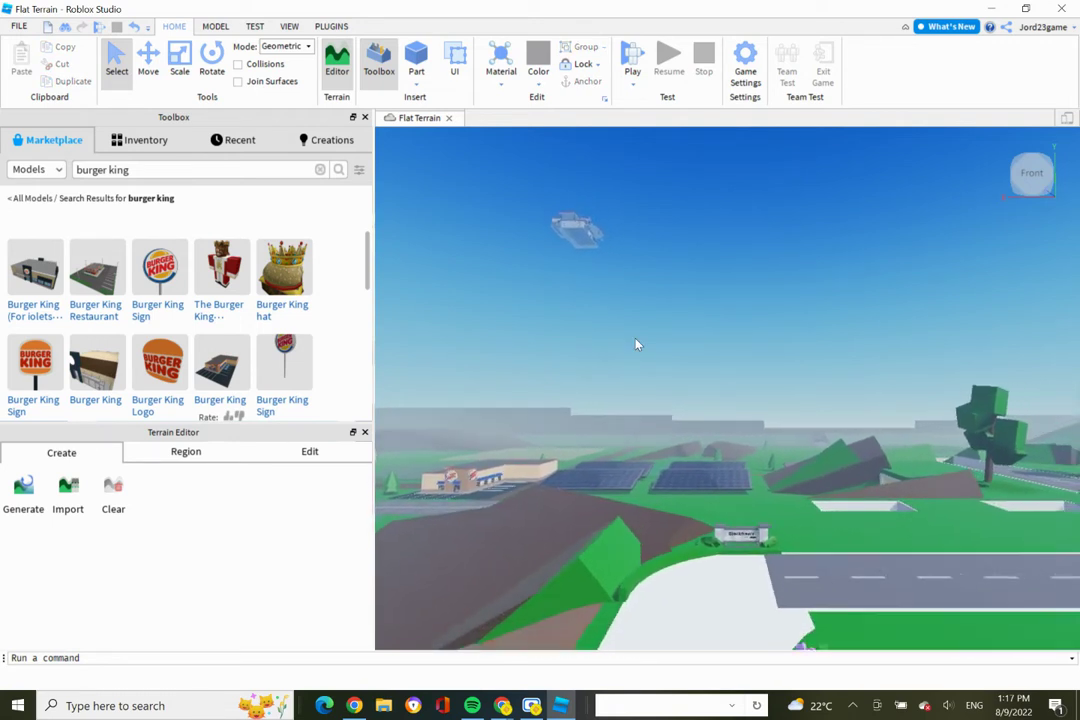
{"action": "key", "text": "s"}
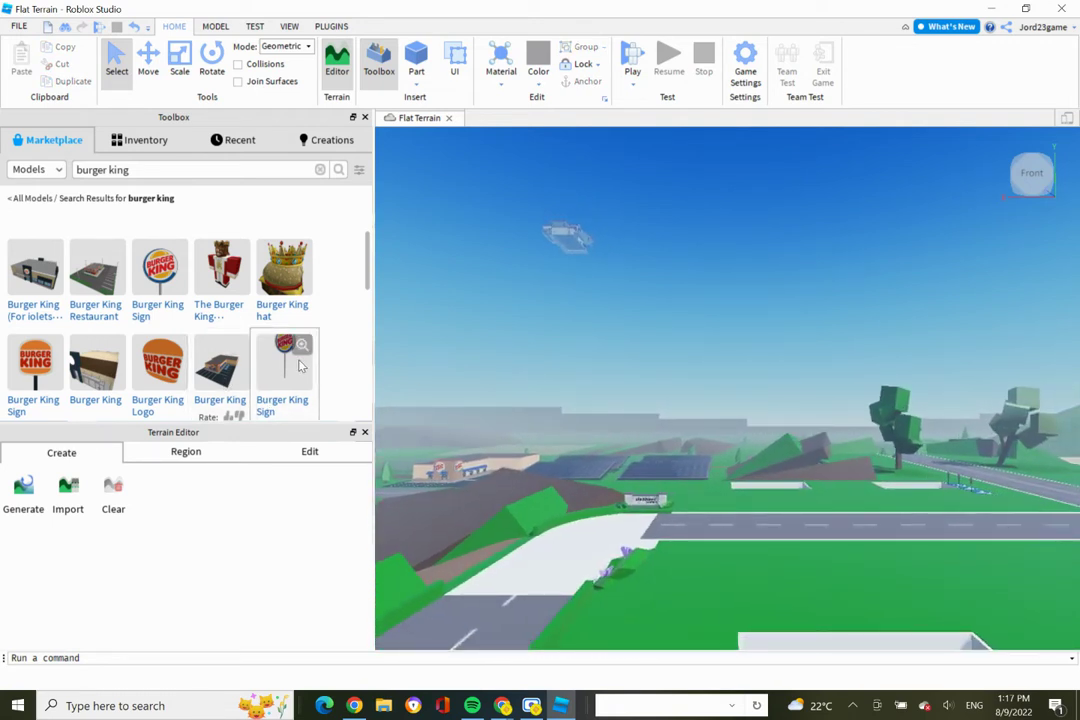
{"action": "left_click", "coordinate": [285, 362]}
{"action": "left_click", "coordinate": [743, 384]}
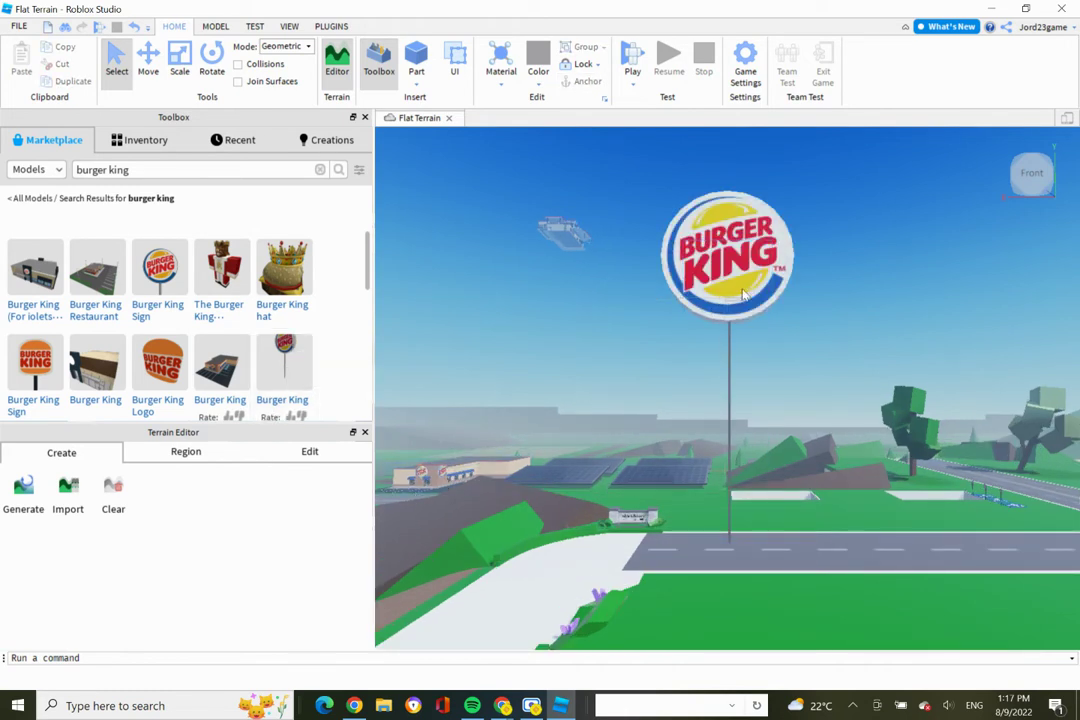
Step: Move the Burger King sign from the roadside to the front of the Burger King restaurant's parking lot
{"action": "left_click", "coordinate": [743, 307]}
{"action": "key", "text": "Delete"}
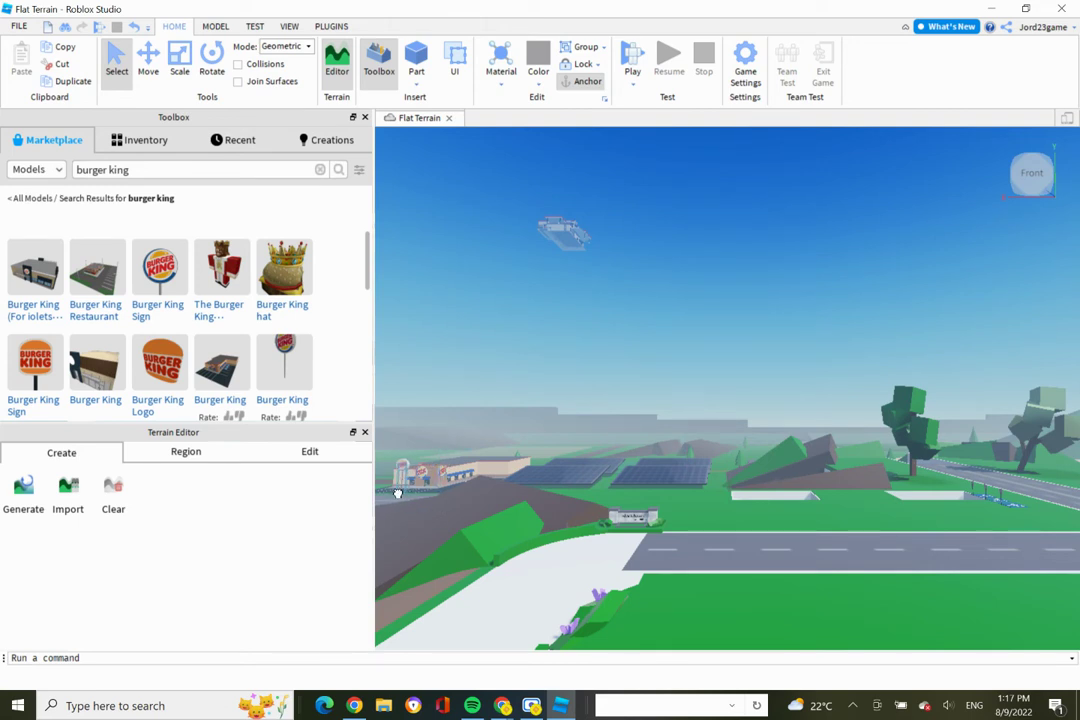
{"action": "left_click_drag", "start_coordinate": [428, 505], "coordinate": [403, 530]}
{"action": "left_click", "coordinate": [657, 279]}
{"action": "key", "text": "a"}
{"action": "key", "text": "w"}
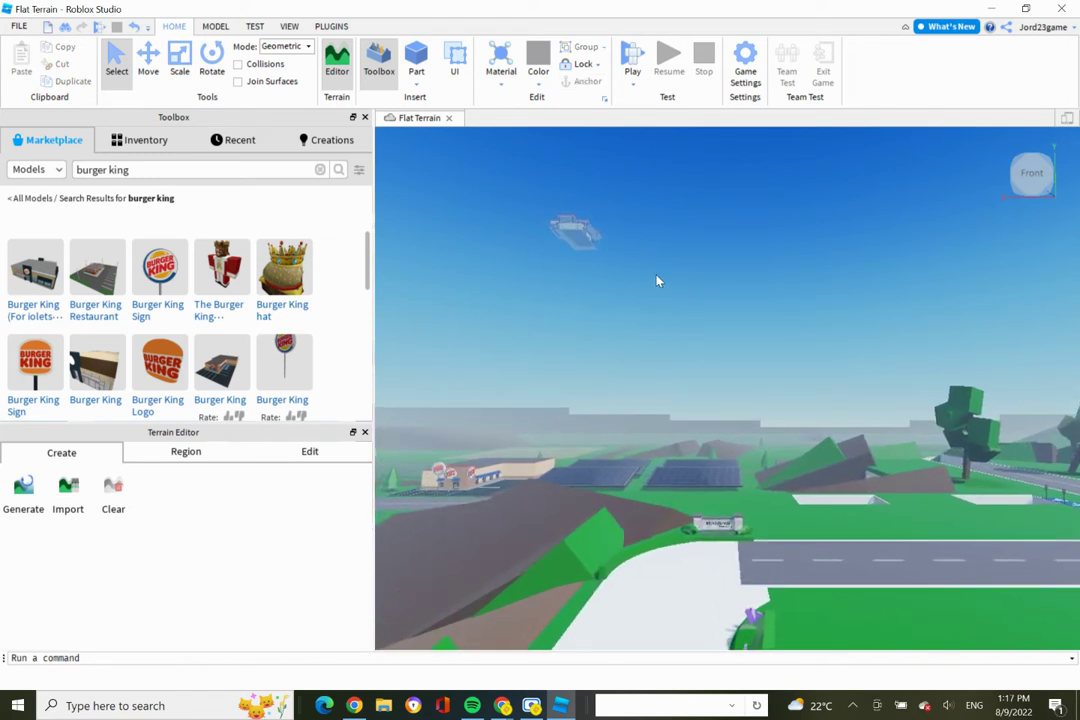
Step: Insert The Burger King character and stand it in the restaurant's parking lot
{"action": "key", "text": "w"}
{"action": "key", "text": "a"}
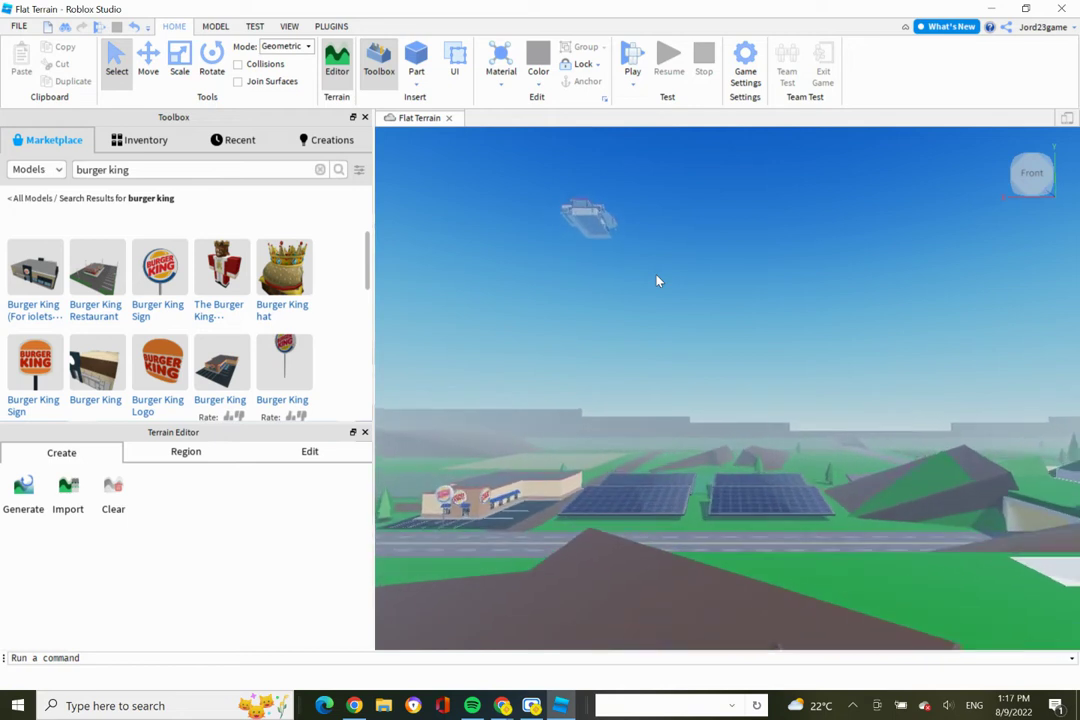
{"action": "key", "text": "w"}
{"action": "key", "text": "a"}
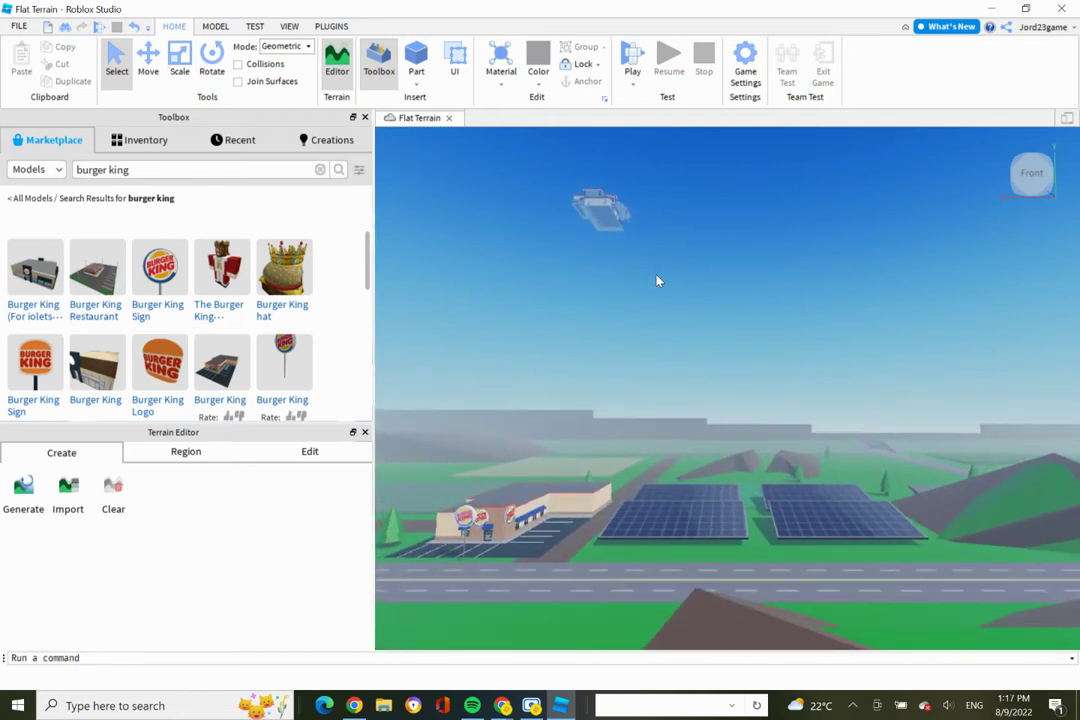
{"action": "left_click", "coordinate": [226, 272]}
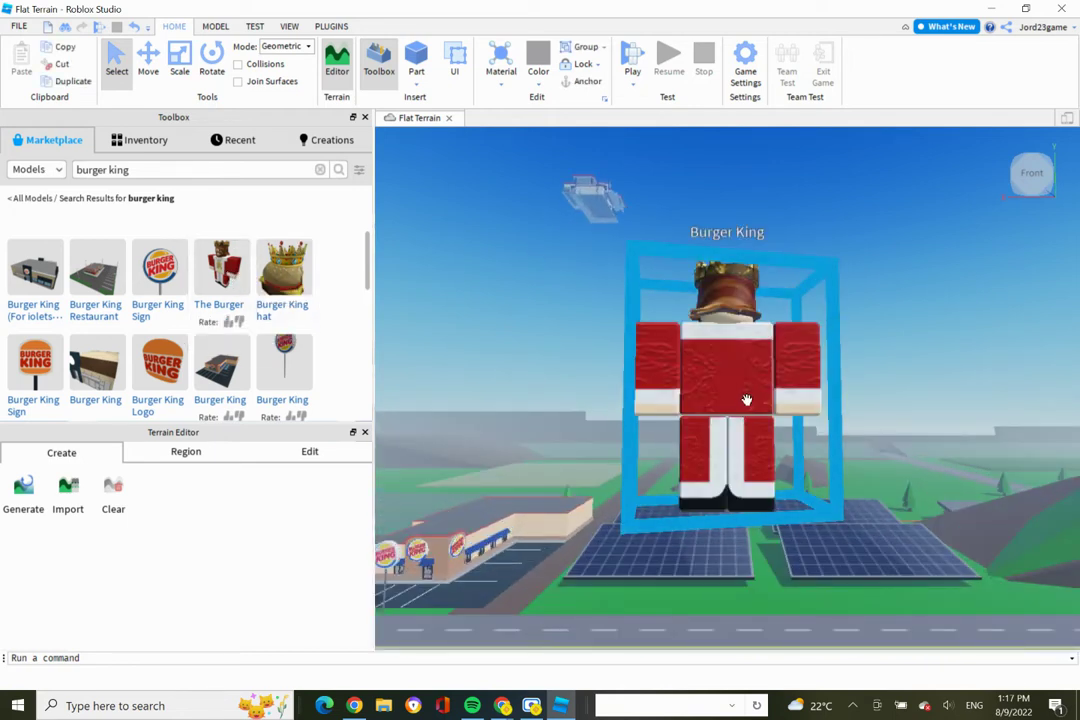
{"action": "key", "text": "w"}
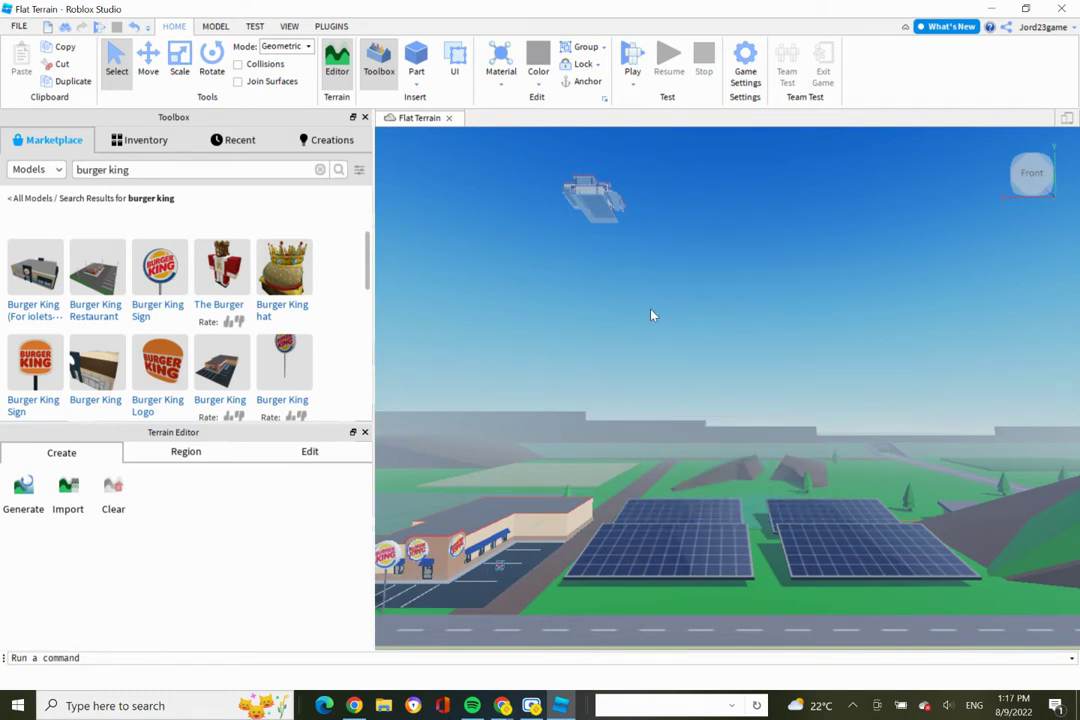
{"action": "key", "text": "s"}
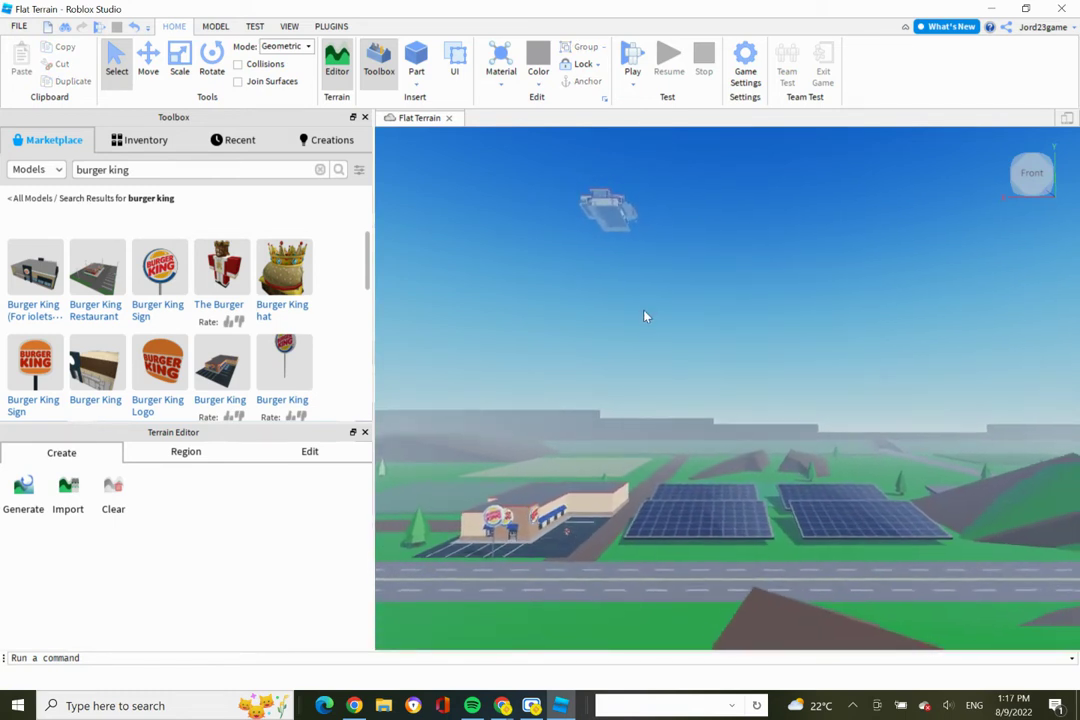
Step: Look over the map from the Burger King back past the motel to the fountain plaza and police station
{"action": "key", "text": "s"}
{"action": "key", "text": "d"}
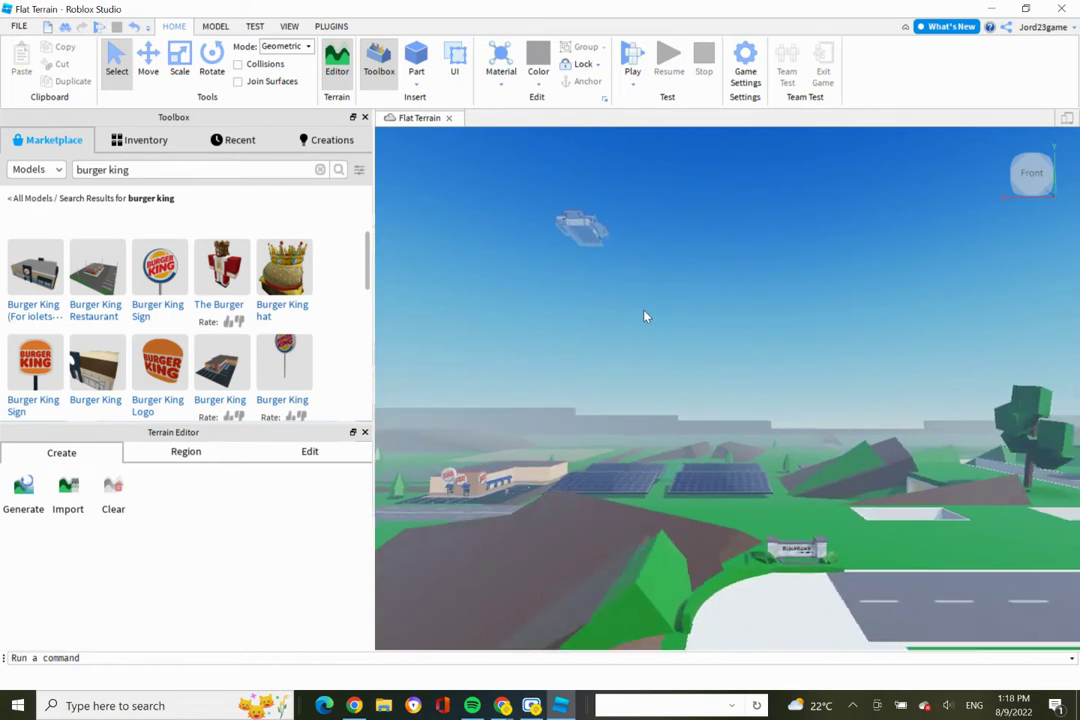
{"action": "key", "text": "s"}
{"action": "key", "text": "d"}
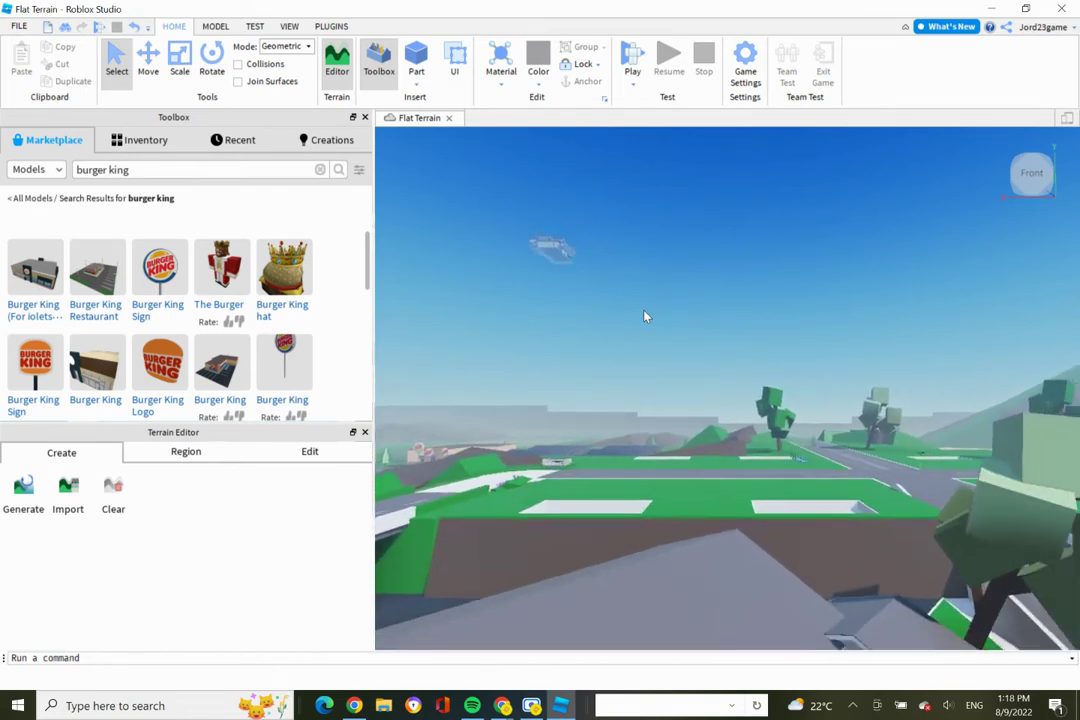
{"action": "key", "text": "d"}
{"action": "key", "text": "w"}
{"action": "key", "text": "a"}
{"action": "key", "text": "s"}
{"action": "key", "text": "d"}
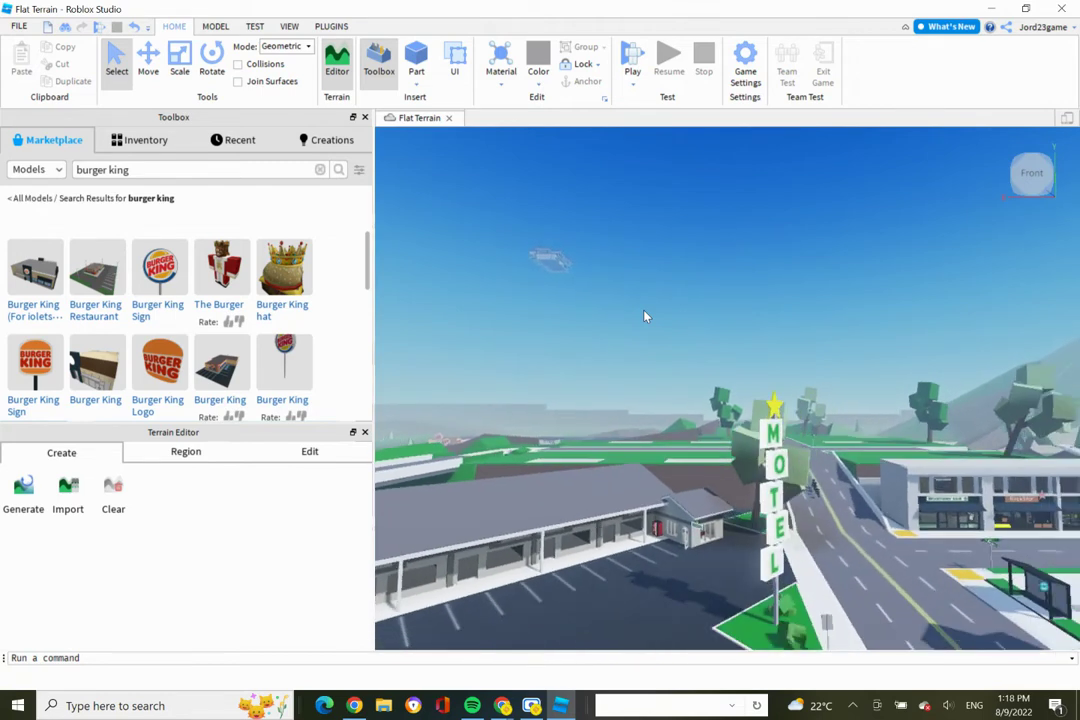
{"action": "key", "text": "d"}
{"action": "key", "text": "s"}
{"action": "key", "text": "d"}
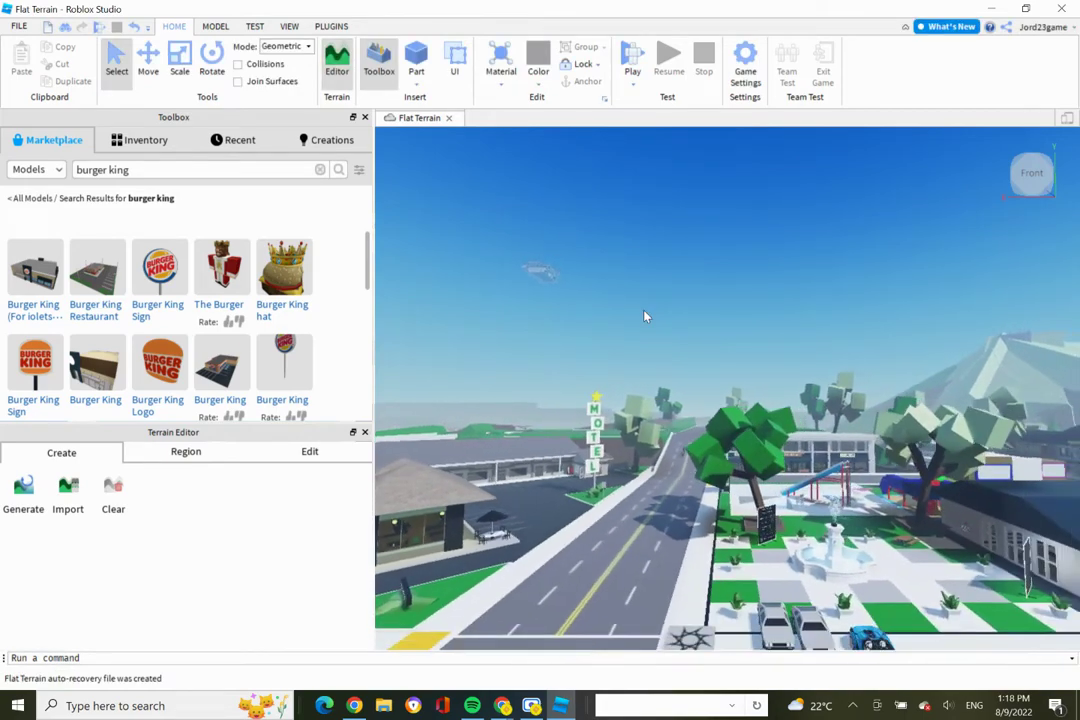
{"action": "key", "text": "d"}
{"action": "key", "text": "w"}
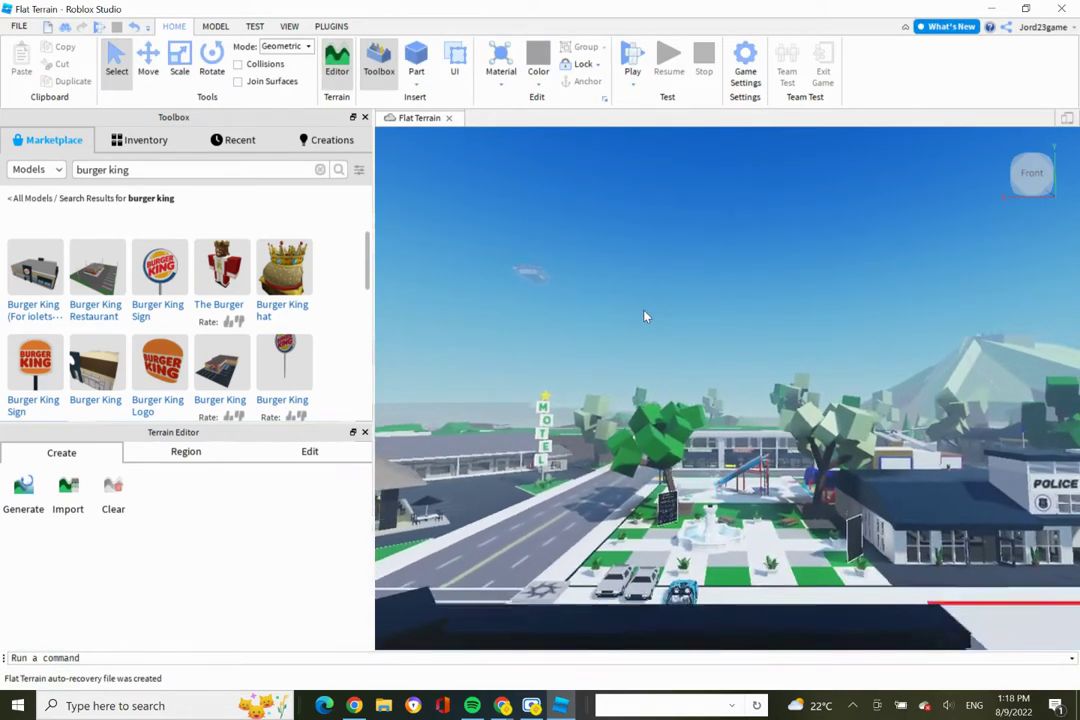
{"action": "key", "text": "d"}
{"action": "key", "text": "s"}
{"action": "key", "text": "w"}
{"action": "key", "text": "a"}
{"action": "key", "text": "s"}
{"action": "key", "text": "a"}
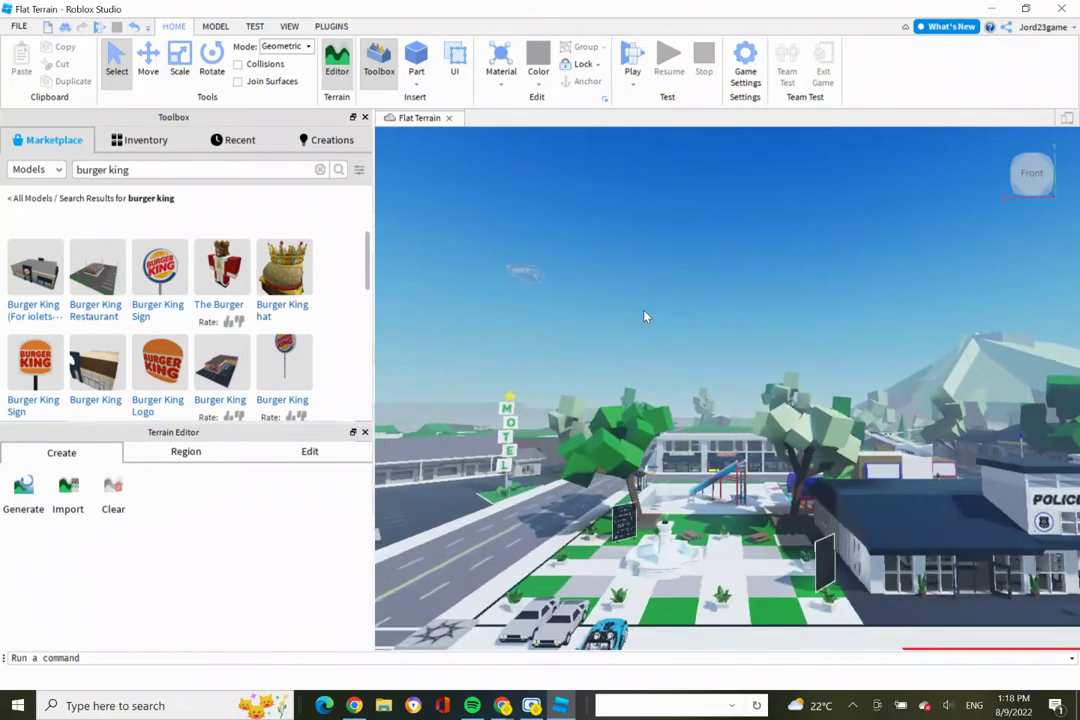
{"action": "key", "text": "w"}
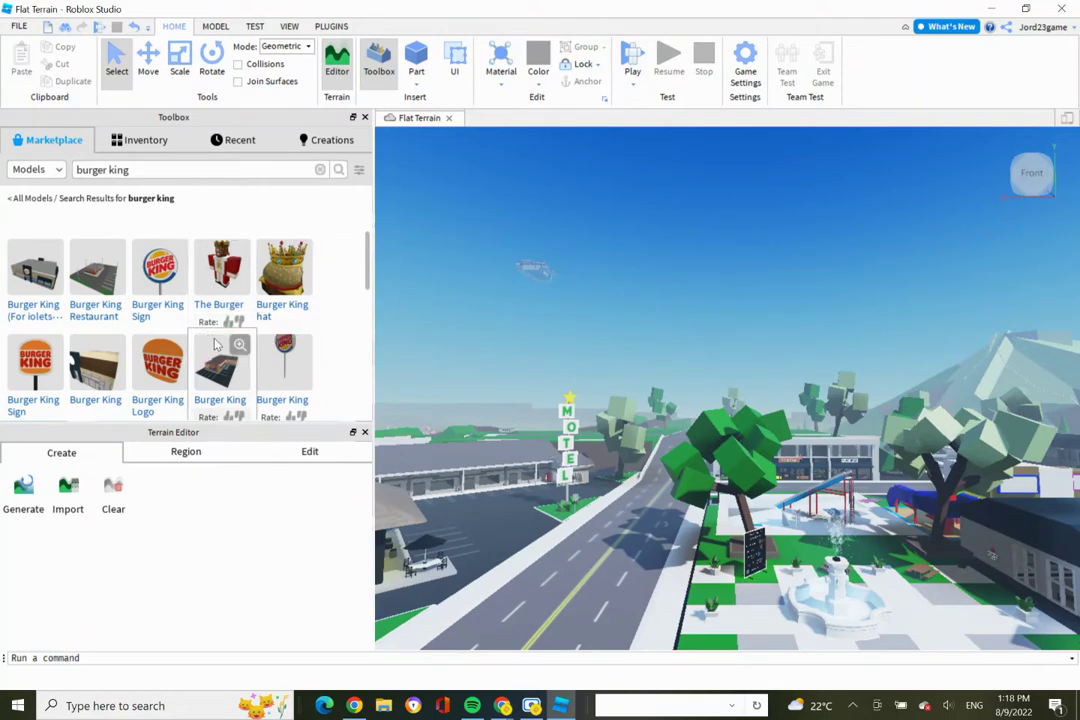
Step: Search the Marketplace models for "car"
{"action": "left_click", "coordinate": [164, 170]}
{"action": "key", "text": "BackSpace"}
{"action": "key", "text": "BackSpace"}
{"action": "key", "text": "BackSpace"}
{"action": "key", "text": "BackSpace"}
{"action": "key", "text": "BackSpace"}
{"action": "key", "text": "BackSpace"}
{"action": "key", "text": "BackSpace"}
{"action": "key", "text": "BackSpace"}
{"action": "key", "text": "BackSpace"}
{"action": "key", "text": "BackSpace"}
{"action": "key", "text": "BackSpace"}
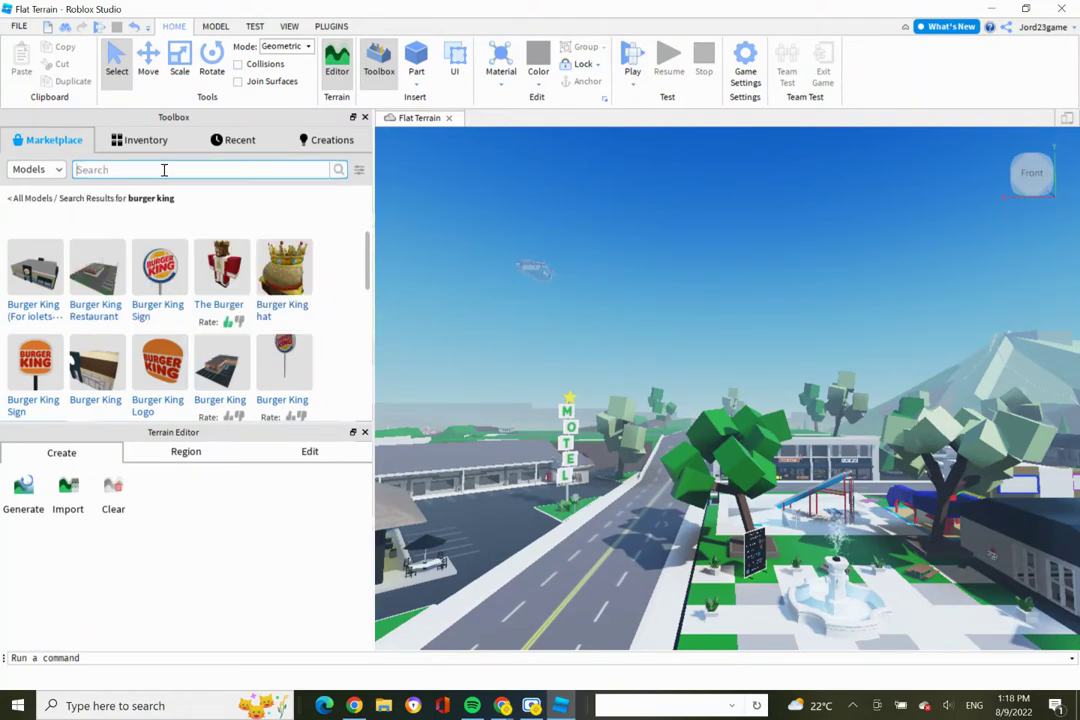
{"action": "type", "text": "dino"}
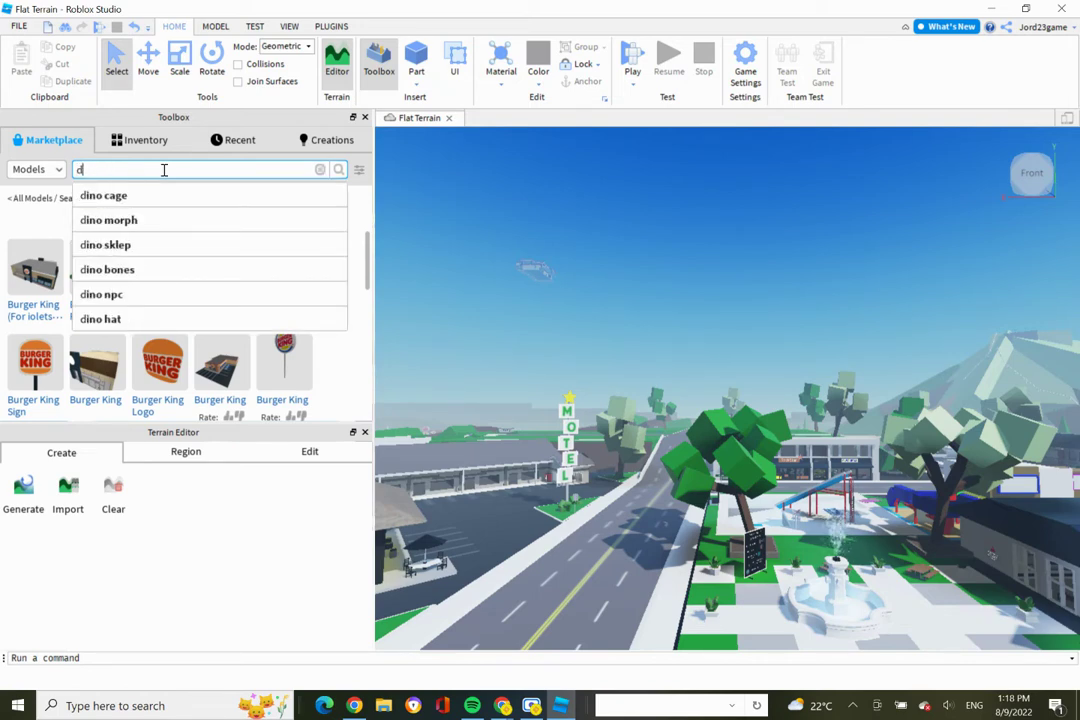
{"action": "key", "text": "BackSpace"}
{"action": "key", "text": "BackSpace"}
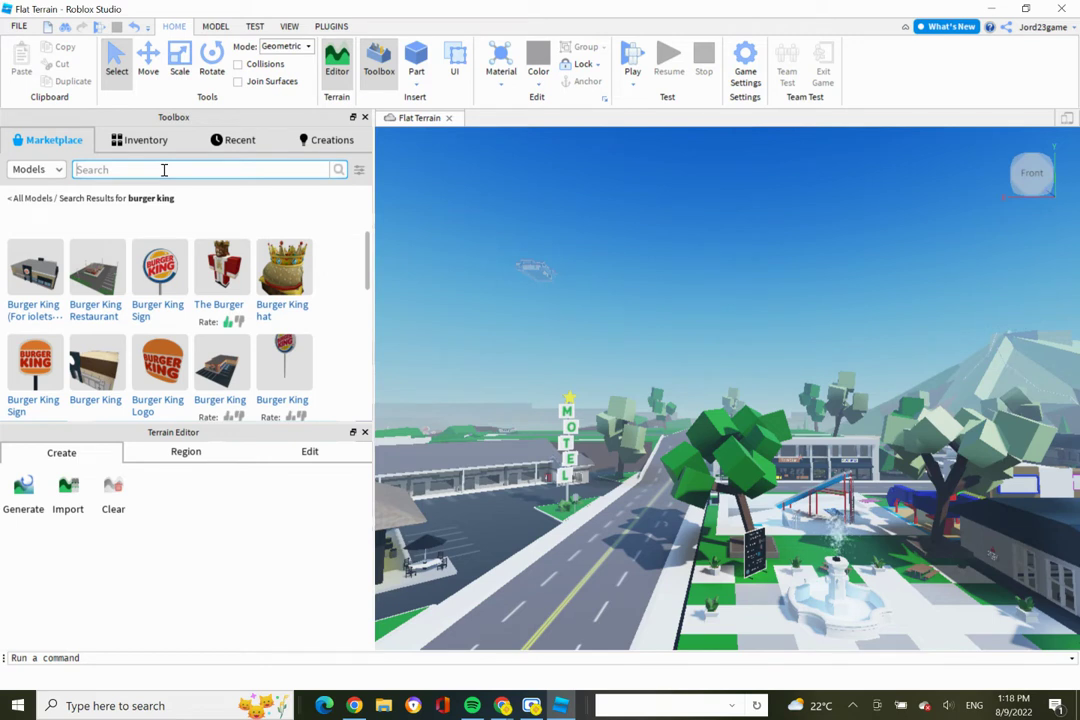
{"action": "type", "text": "car"}
{"action": "key", "text": "Return"}
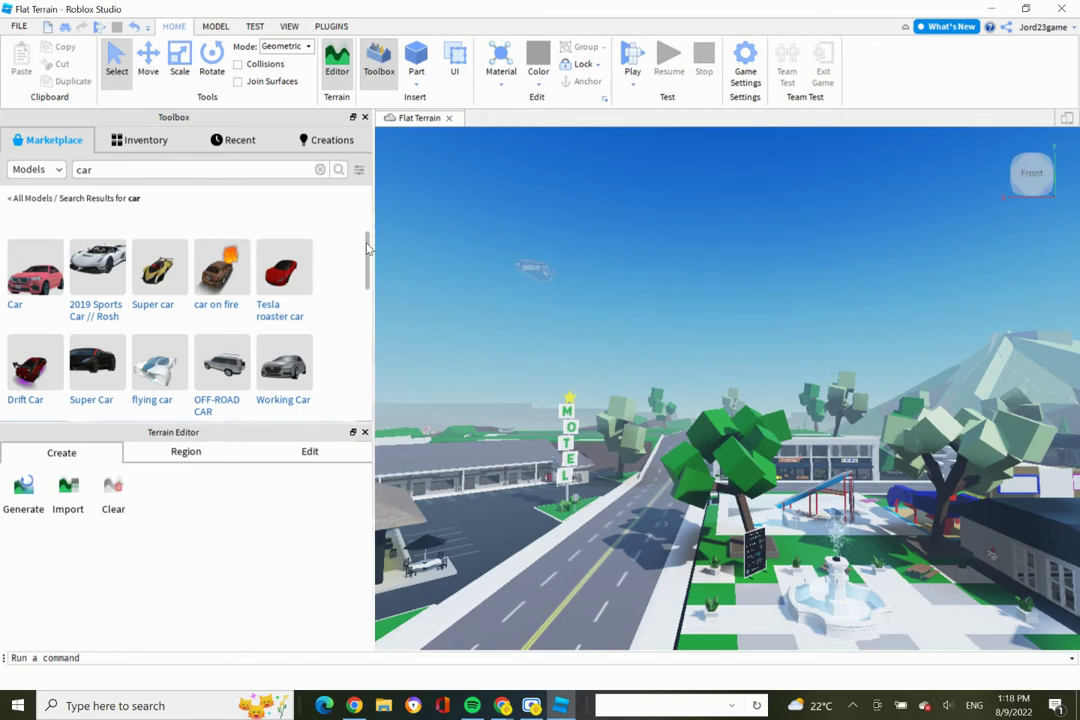
Step: Insert the SpongeBob Car (Patty) from the car results and place it at the roadside beside the fountain park
{"action": "left_click_drag", "start_coordinate": [367, 250], "coordinate": [369, 419]}
{"action": "mouse_move", "coordinate": [292, 338]}
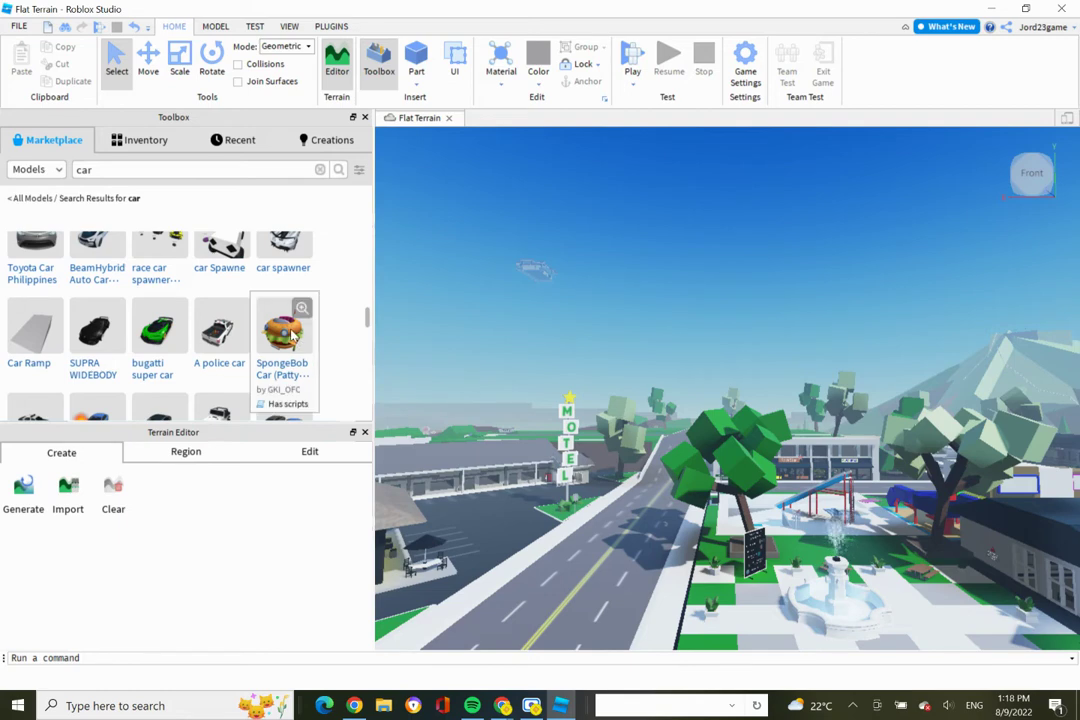
{"action": "left_click_drag", "start_coordinate": [292, 338], "coordinate": [640, 642]}
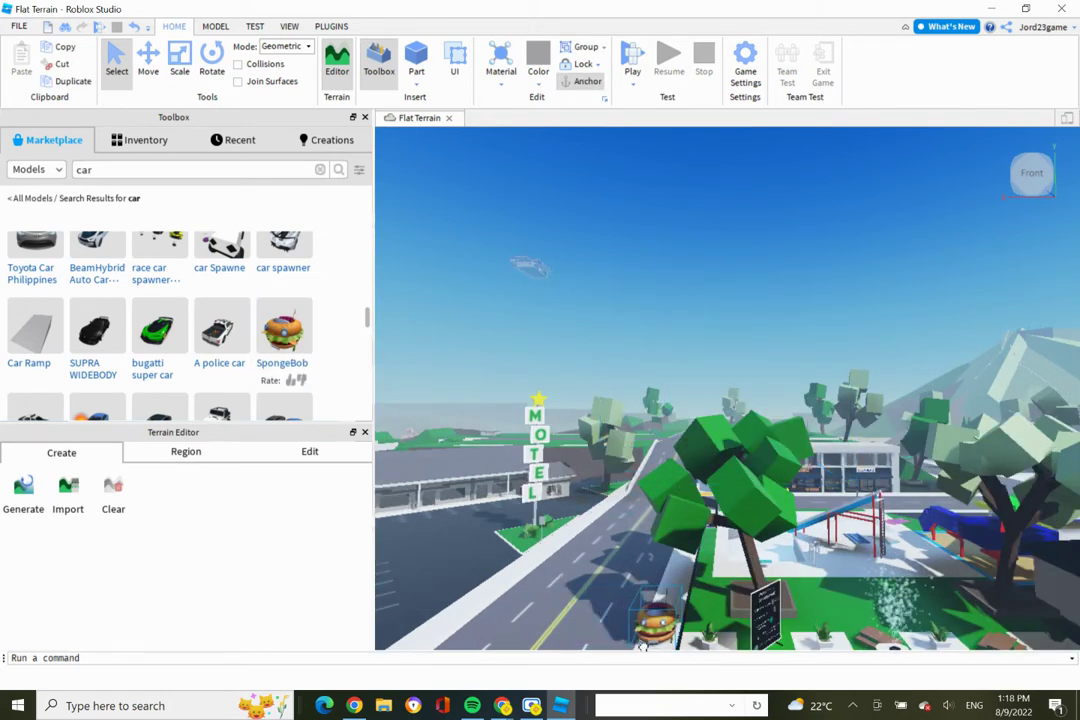
{"action": "left_click", "coordinate": [657, 350]}
{"action": "key", "text": "w"}
{"action": "key", "text": "a"}
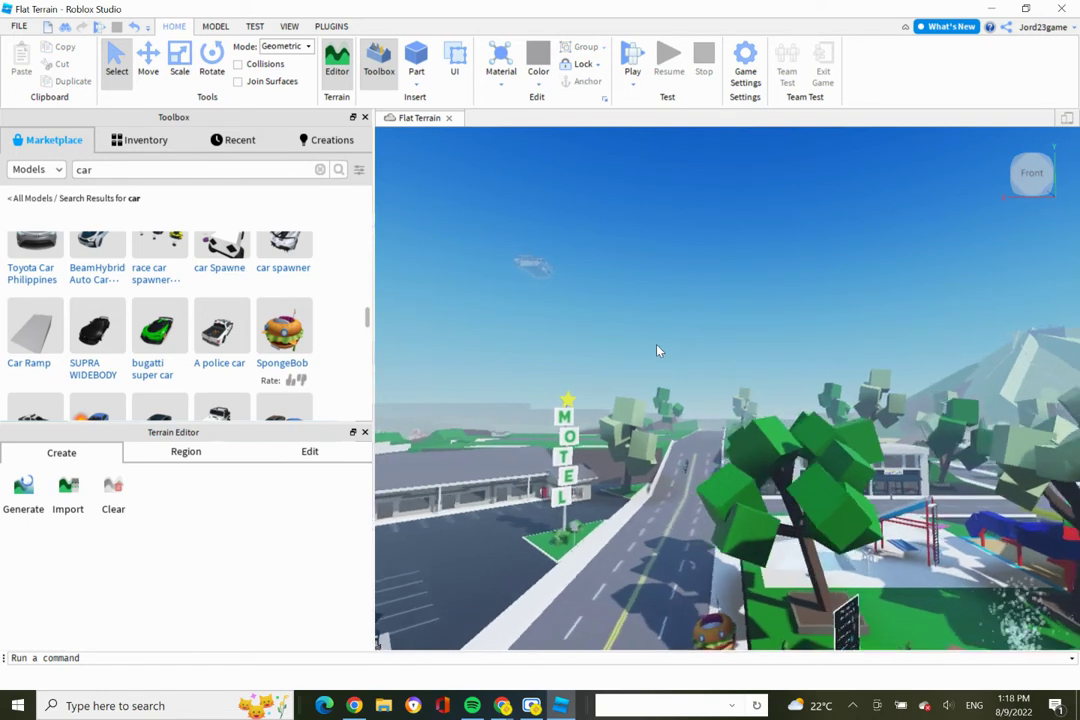
{"action": "key", "text": "a"}
{"action": "key", "text": "s"}
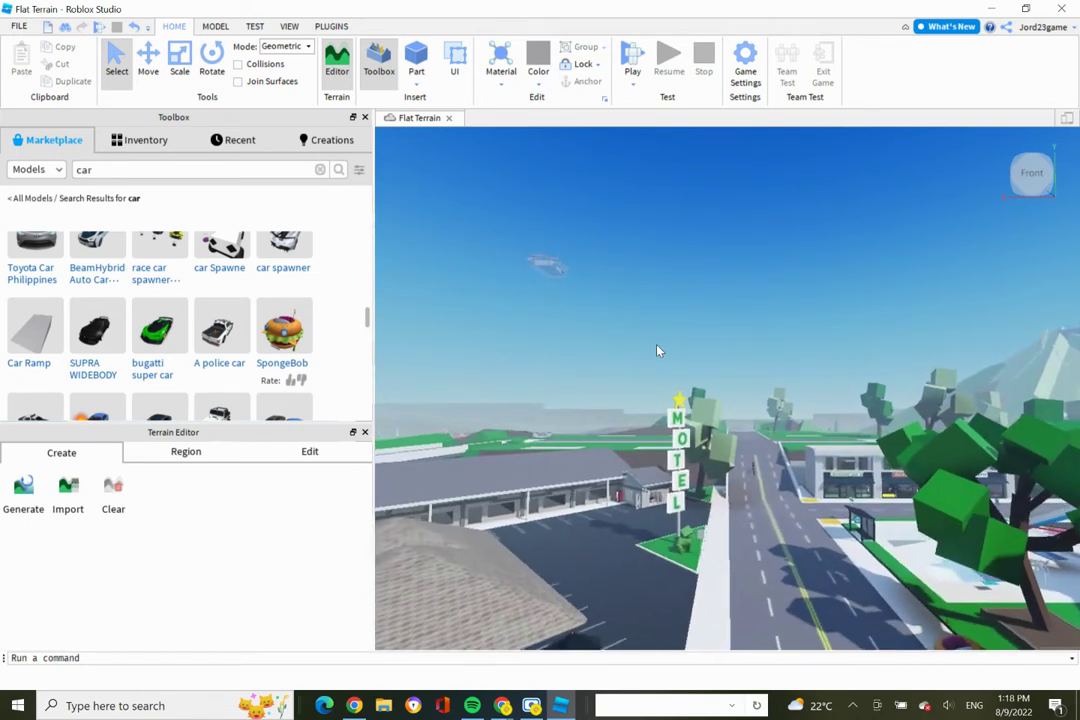
Step: Search the Marketplace models for "bomb"
{"action": "left_click", "coordinate": [142, 169]}
{"action": "key", "text": "BackSpace"}
{"action": "key", "text": "BackSpace"}
{"action": "key", "text": "BackSpace"}
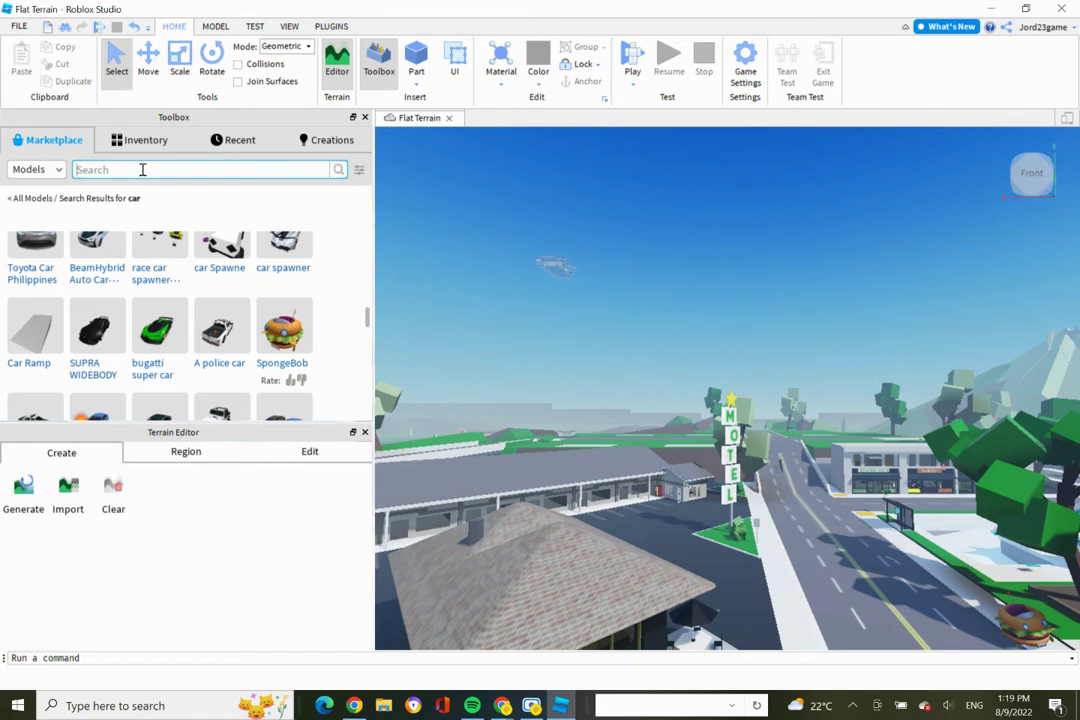
{"action": "type", "text": "bob"}
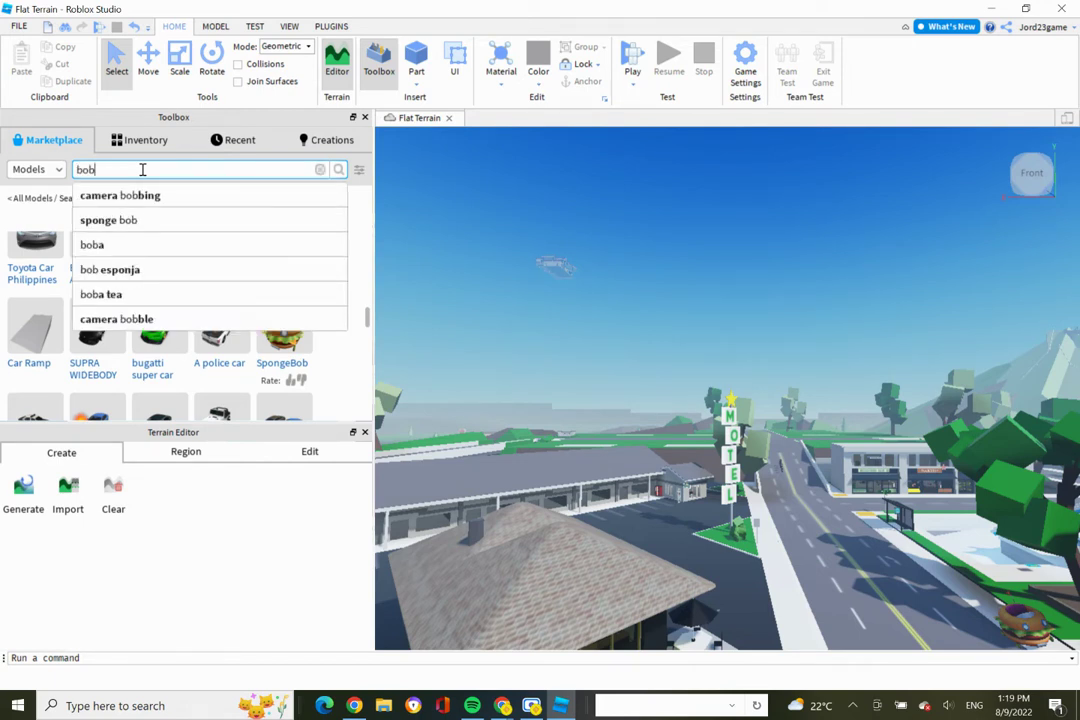
{"action": "key", "text": "BackSpace"}
{"action": "key", "text": "Return"}
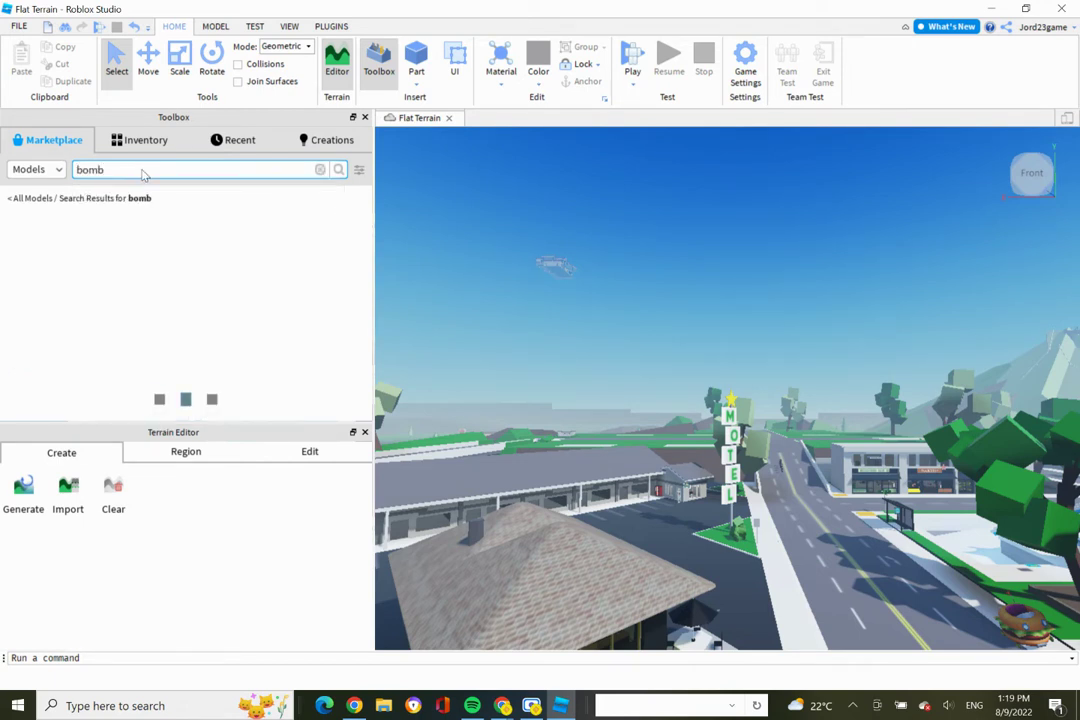
Step: Insert the nuke bomb tool into the starter pack and clear the Marketplace search
{"action": "mouse_move", "coordinate": [40, 270]}
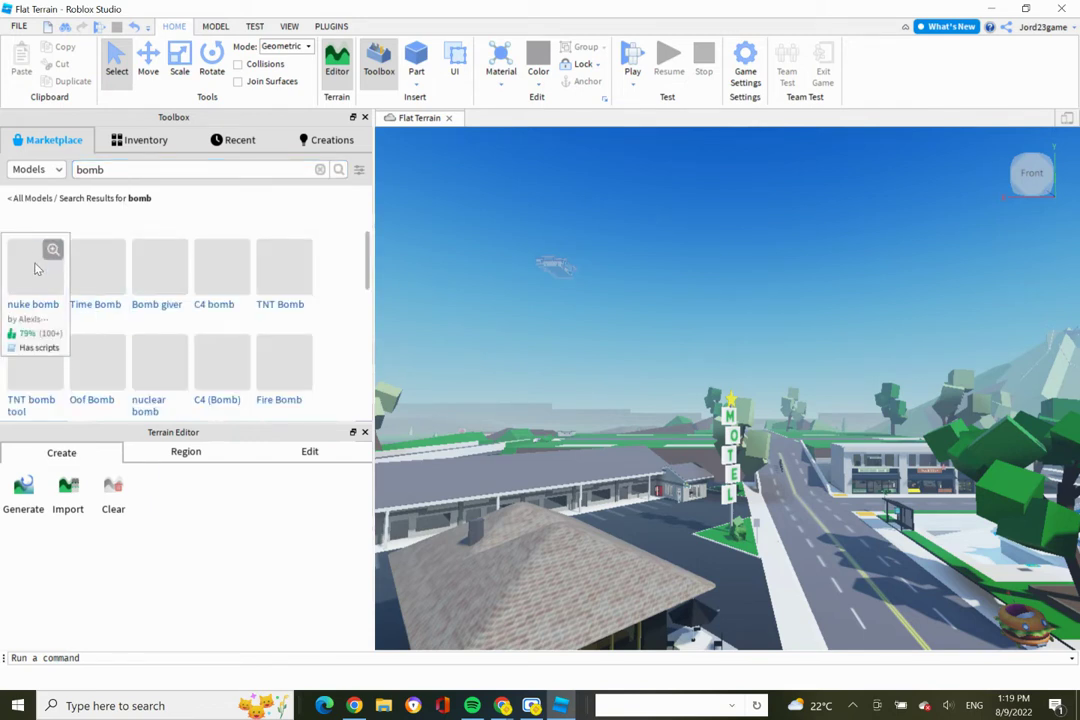
{"action": "left_click", "coordinate": [41, 272]}
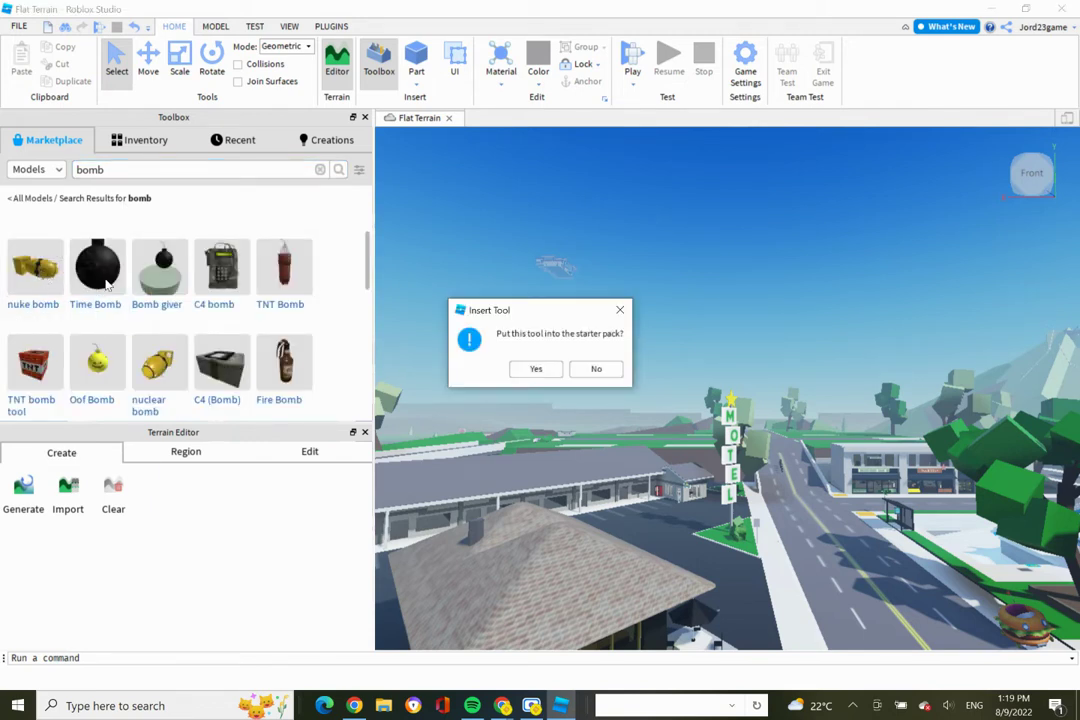
{"action": "left_click", "coordinate": [537, 370]}
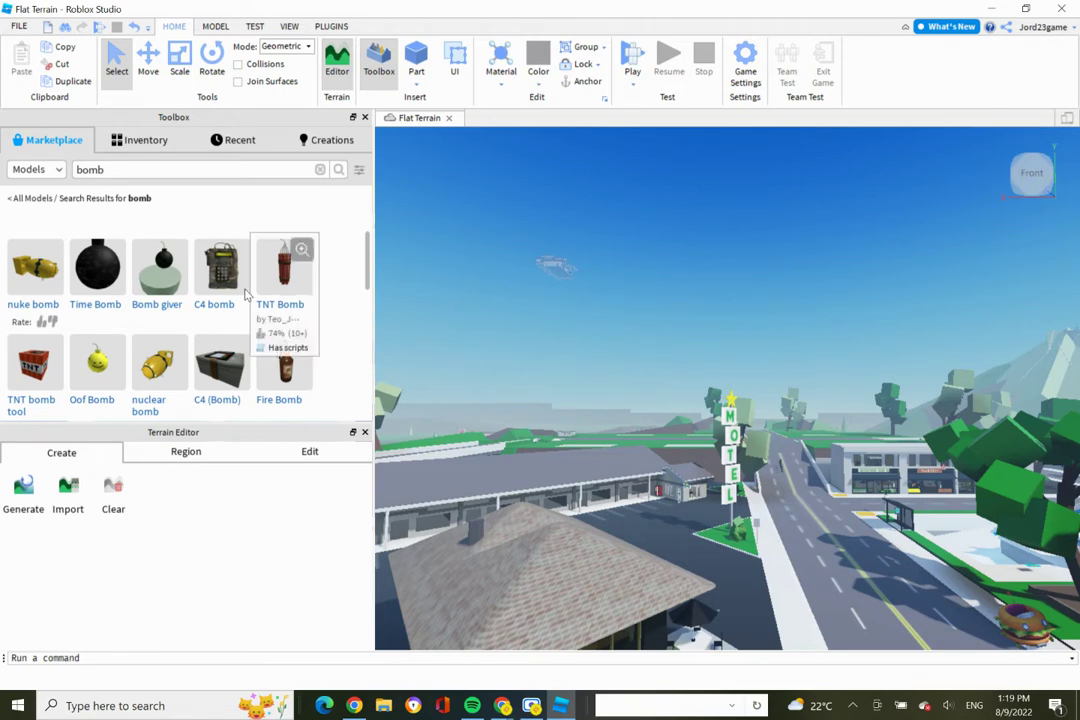
{"action": "left_click", "coordinate": [130, 173]}
{"action": "key", "text": "BackSpace"}
{"action": "key", "text": "BackSpace"}
{"action": "key", "text": "BackSpace"}
{"action": "key", "text": "BackSpace"}
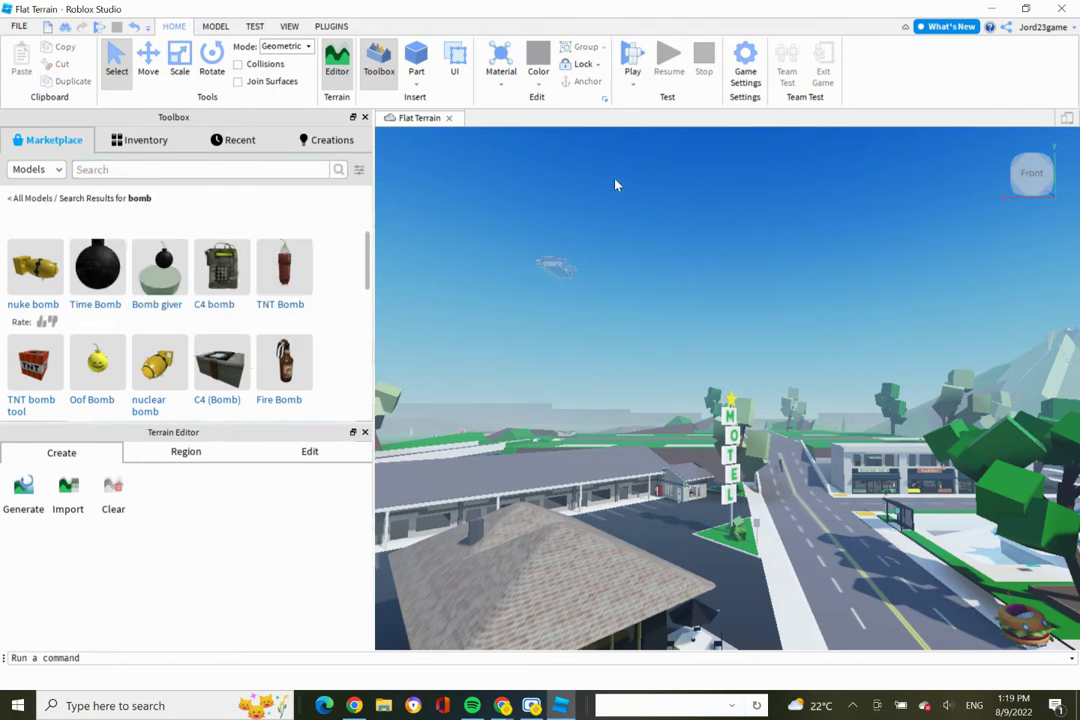
Step: Play-test the place by walking the avatar from the spawn point onto the road, and hide the chat window
{"action": "key", "text": "w"}
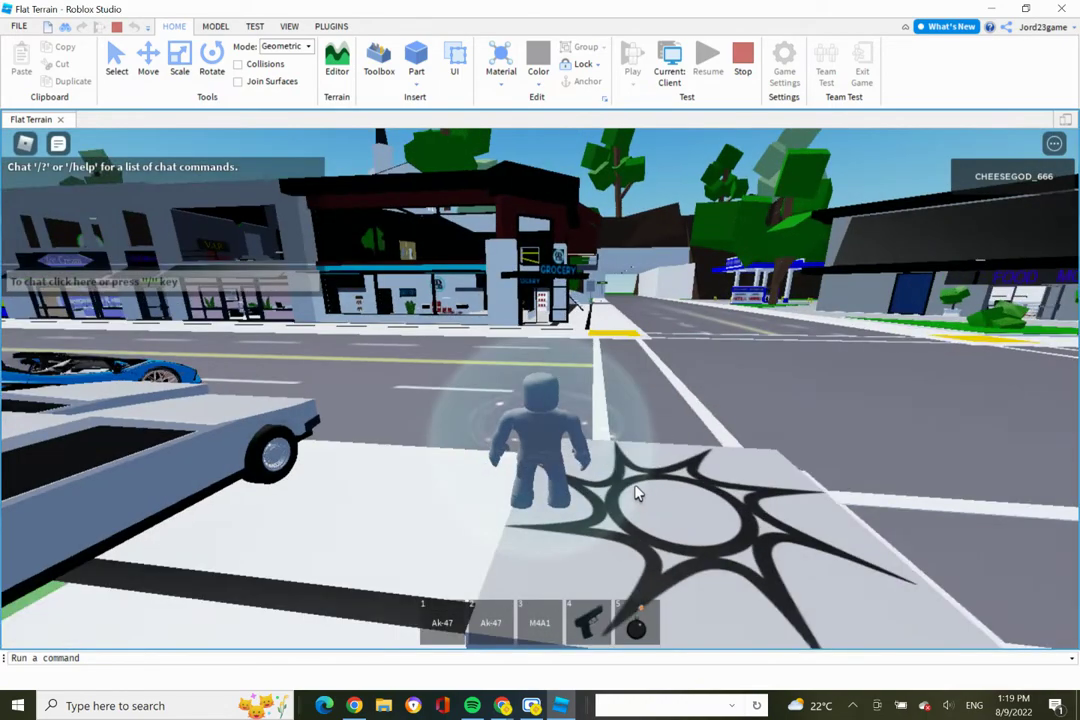
{"action": "key", "text": "w"}
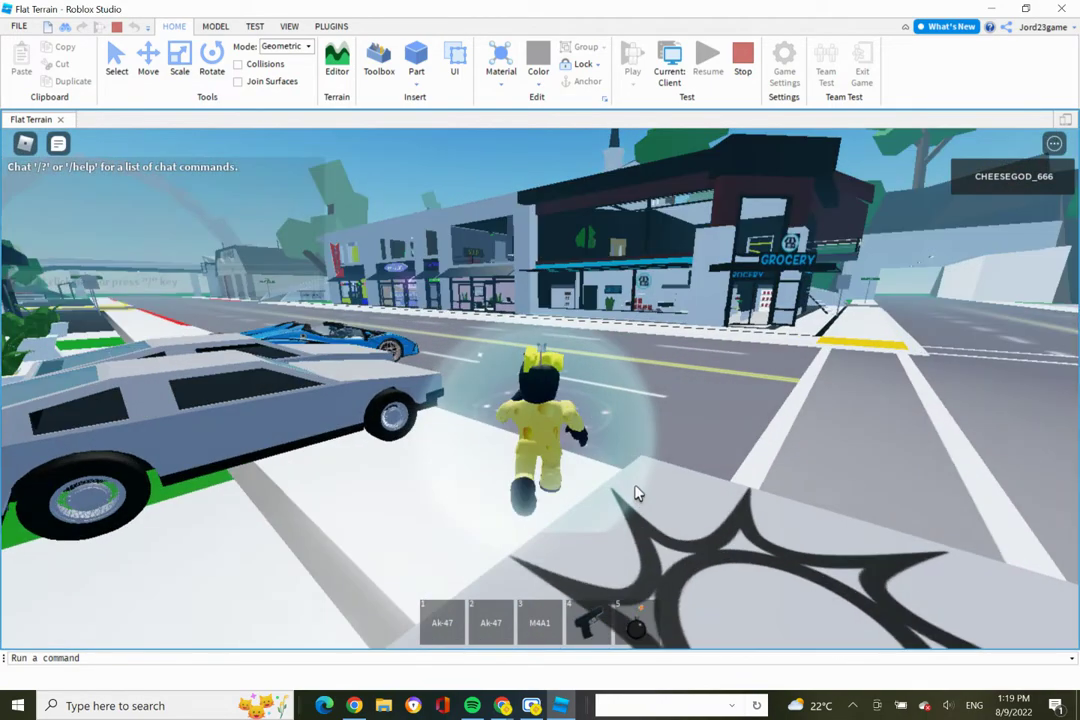
{"action": "mouse_move", "coordinate": [27, 208]}
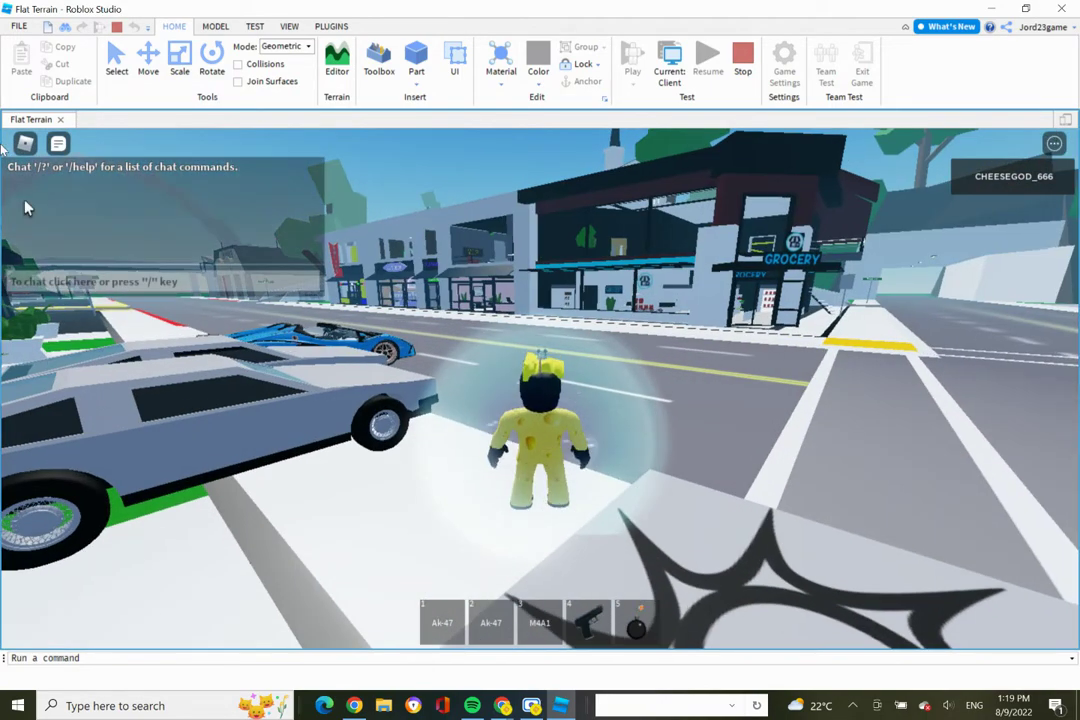
{"action": "left_click", "coordinate": [58, 146]}
{"action": "key", "text": "w"}
{"action": "key", "text": "s"}
Step: Test-fire the first AK-47 on the road, and lower the sound volume in the in-game settings
{"action": "key", "text": "1"}
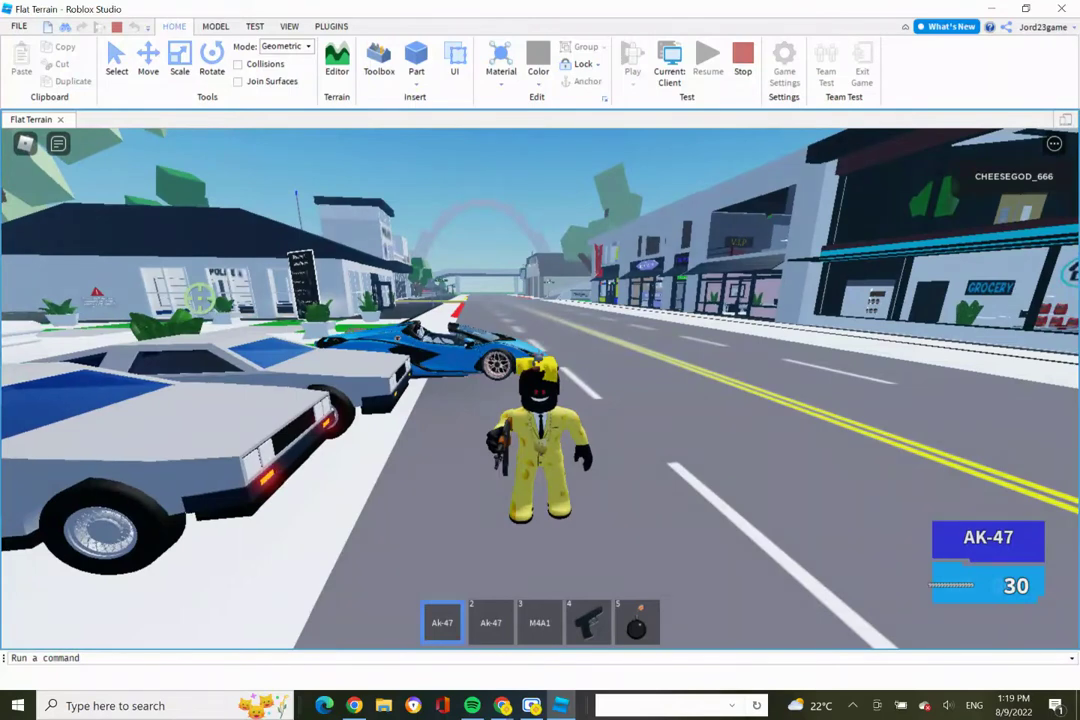
{"action": "left_click_drag", "start_coordinate": [473, 354], "coordinate": [612, 460]}
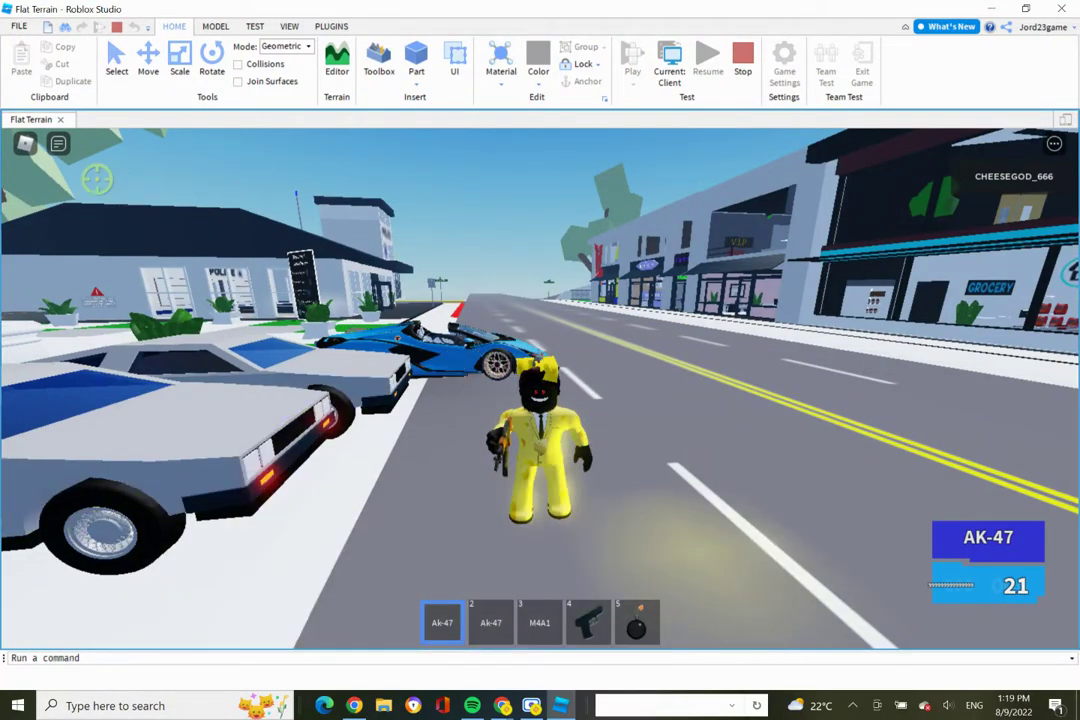
{"action": "left_click", "coordinate": [26, 145]}
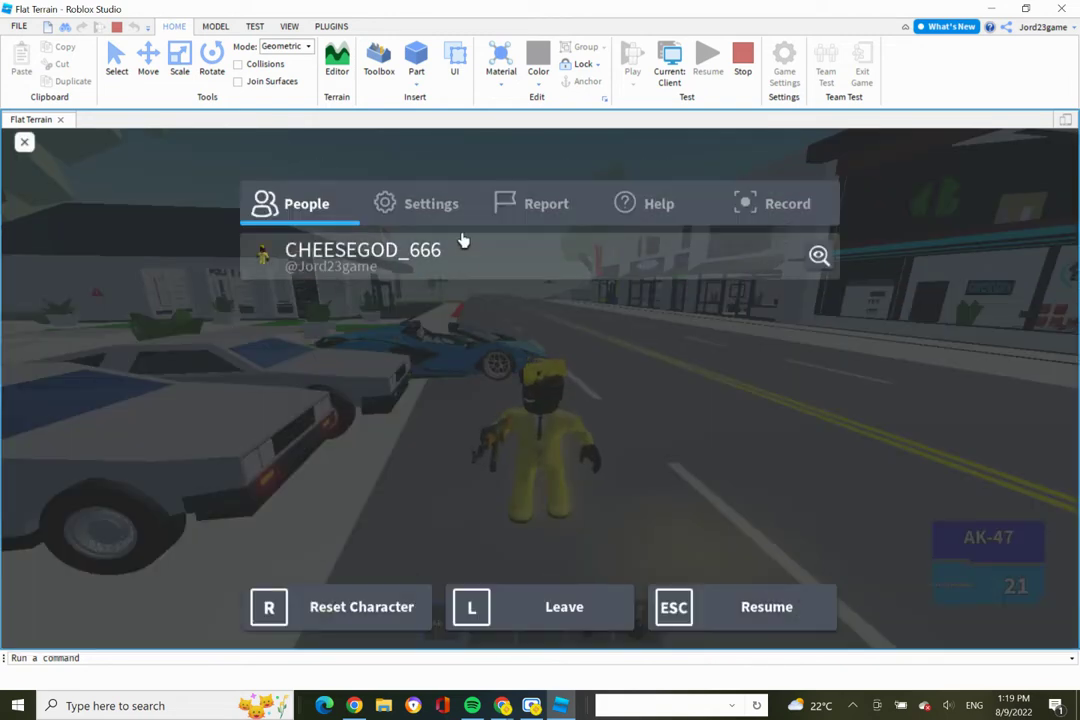
{"action": "left_click", "coordinate": [428, 212]}
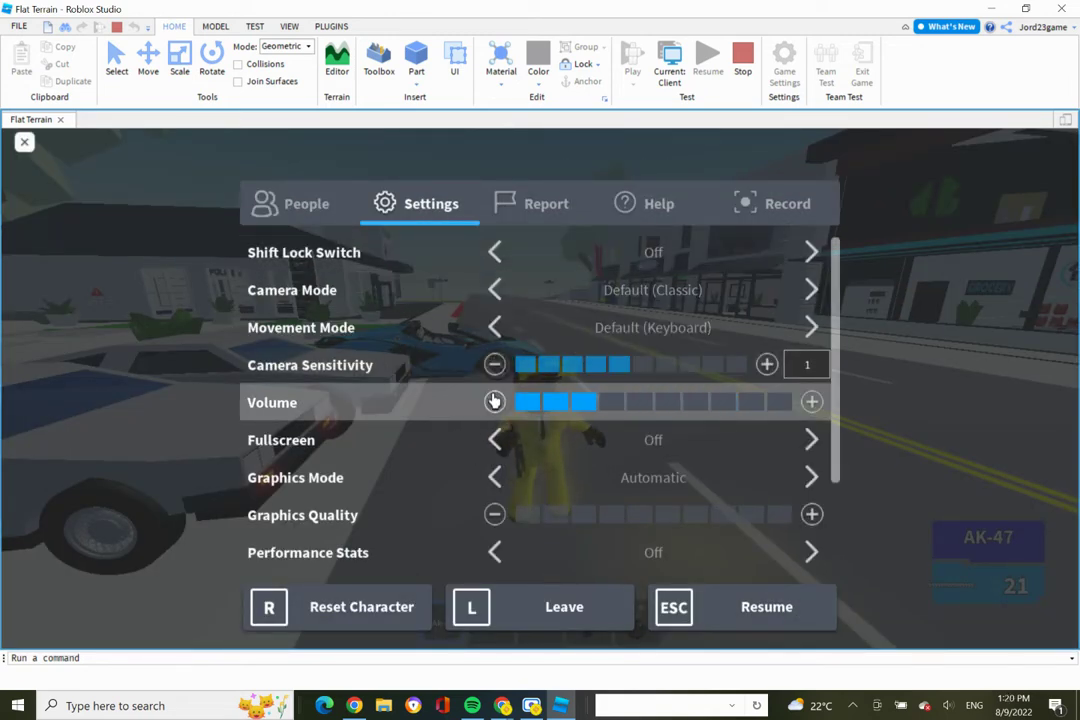
{"action": "left_click", "coordinate": [23, 145]}
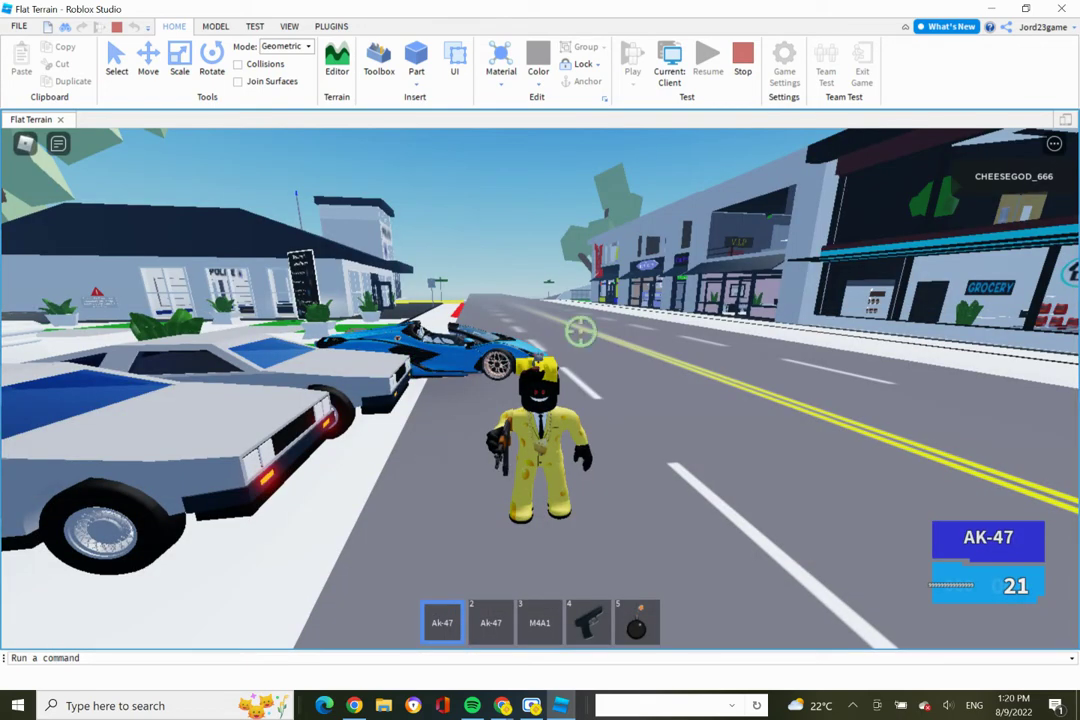
Step: Test-fire both AK-47s and the M4A1 while standing on the road beside the parked cars
{"action": "left_click_drag", "start_coordinate": [655, 432], "coordinate": [214, 417]}
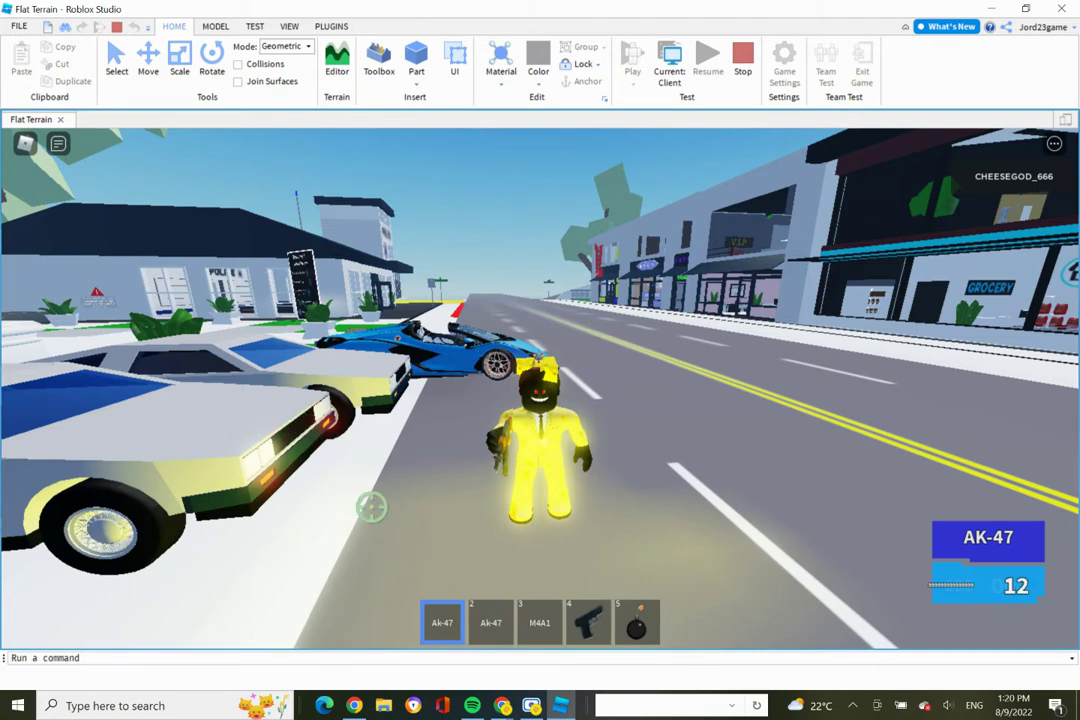
{"action": "left_click", "coordinate": [488, 620]}
{"action": "left_click_drag", "start_coordinate": [714, 413], "coordinate": [742, 463]}
{"action": "left_click", "coordinate": [537, 627]}
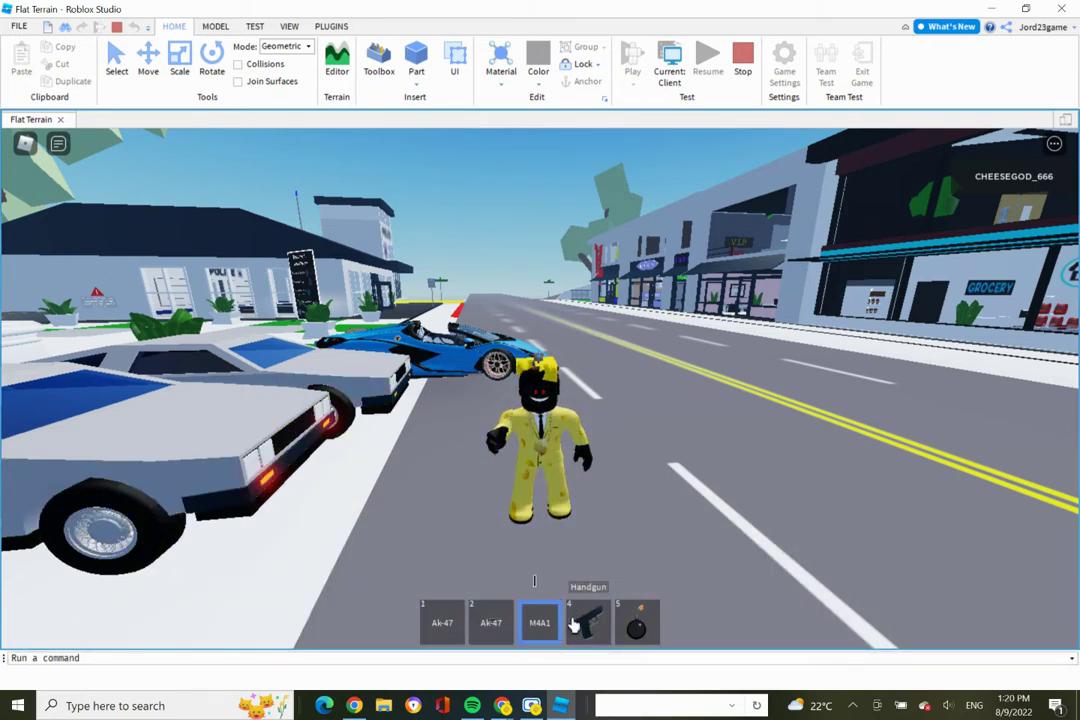
{"action": "left_click_drag", "start_coordinate": [717, 386], "coordinate": [600, 590]}
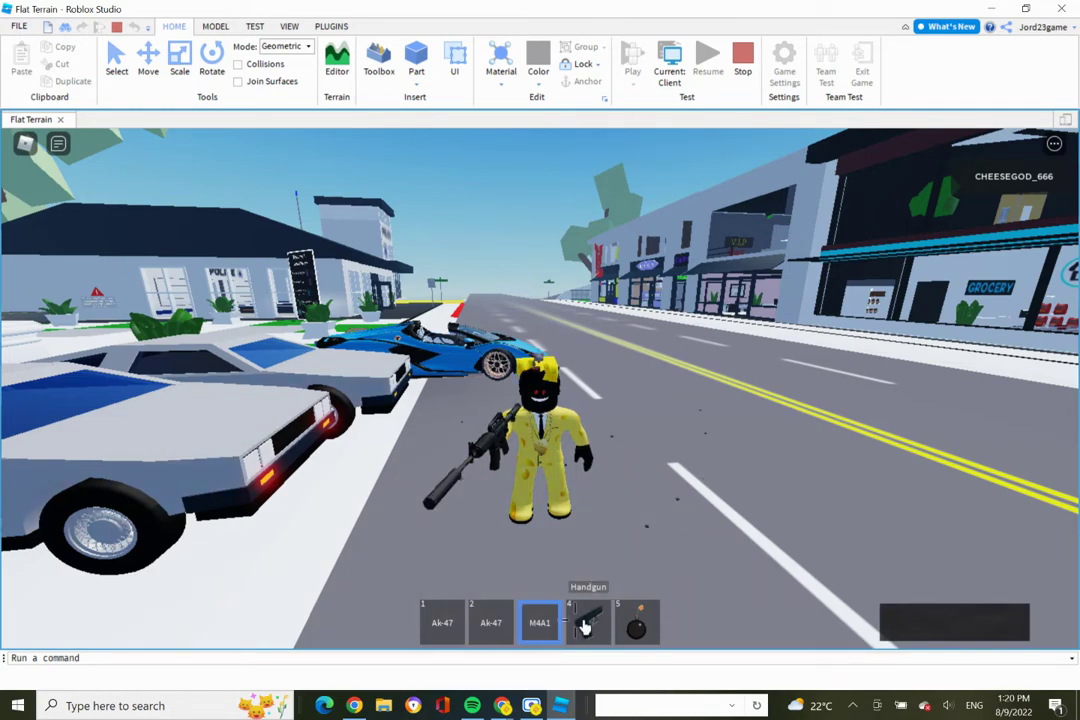
Step: Equip the handgun and test it in first person, firing across the road near the grocery store until it reloads
{"action": "left_click", "coordinate": [577, 627]}
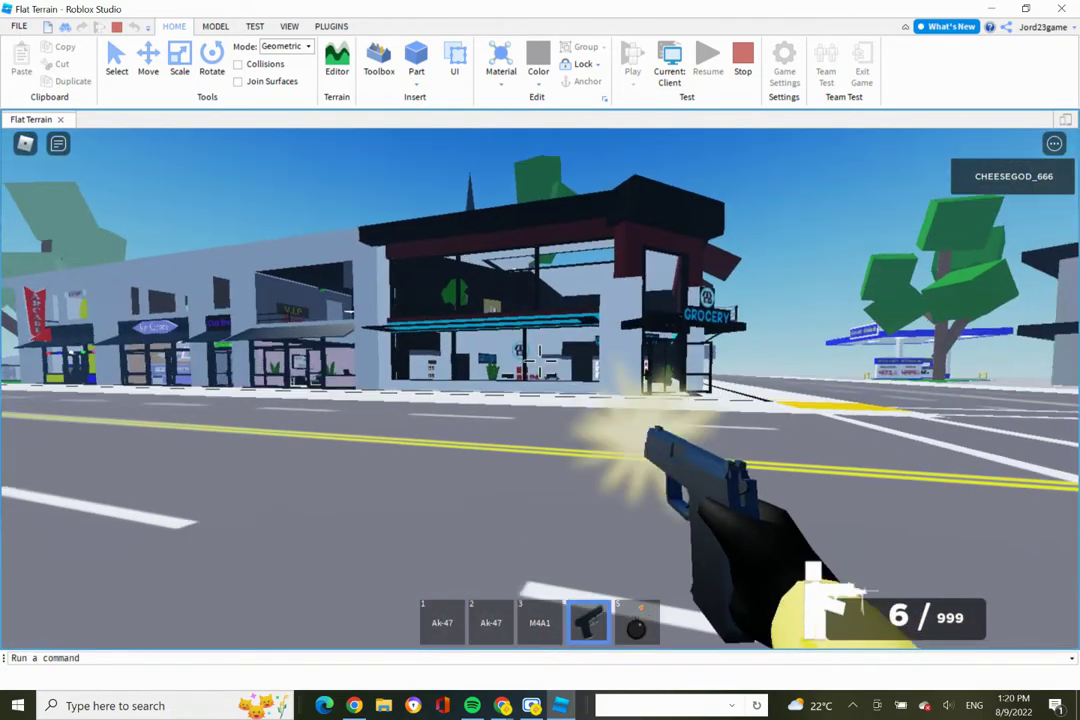
{"action": "left_click", "coordinate": [540, 362]}
{"action": "left_click", "coordinate": [540, 370]}
{"action": "left_click", "coordinate": [540, 375]}
{"action": "left_click", "coordinate": [540, 390]}
{"action": "left_click", "coordinate": [540, 395]}
{"action": "left_click", "coordinate": [540, 403]}
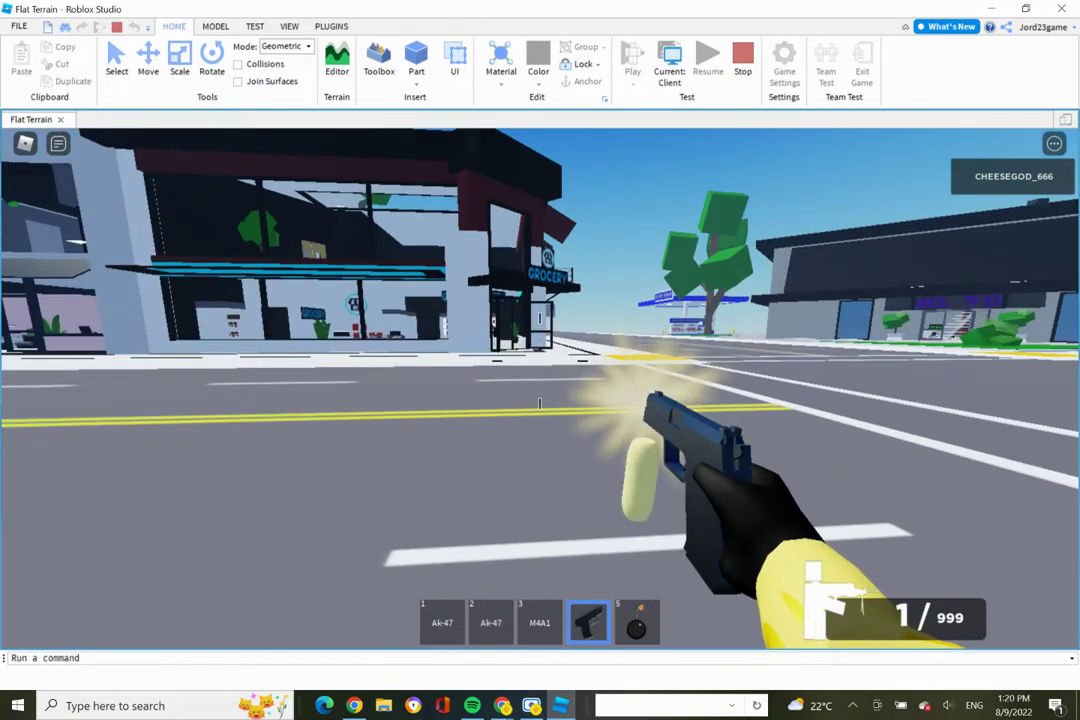
{"action": "left_click", "coordinate": [540, 400]}
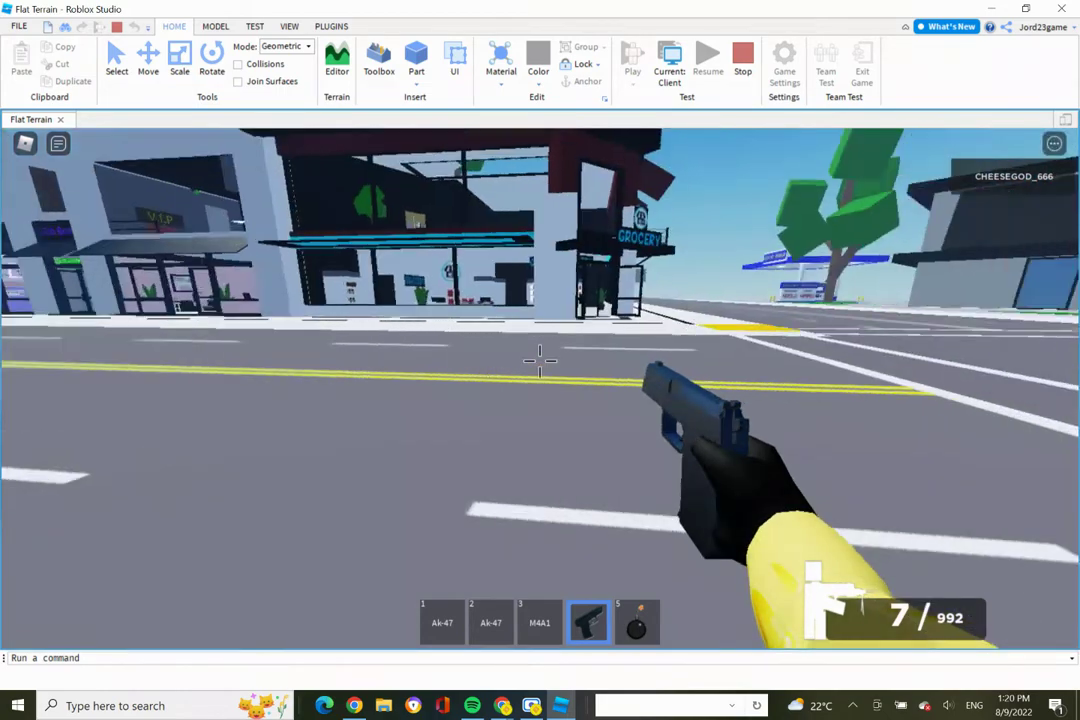
{"action": "left_click", "coordinate": [540, 362]}
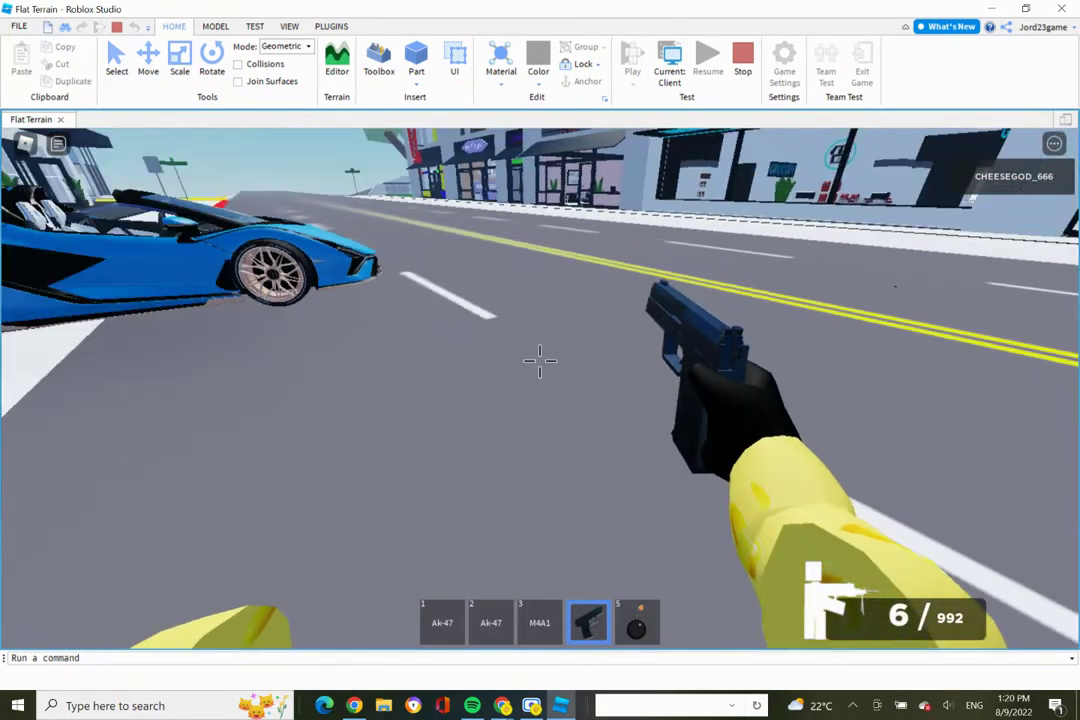
Step: Test the nuke bomb tool by setting it off on the road beside the parked cars and moving the avatar away from the blast
{"action": "key", "text": "5"}
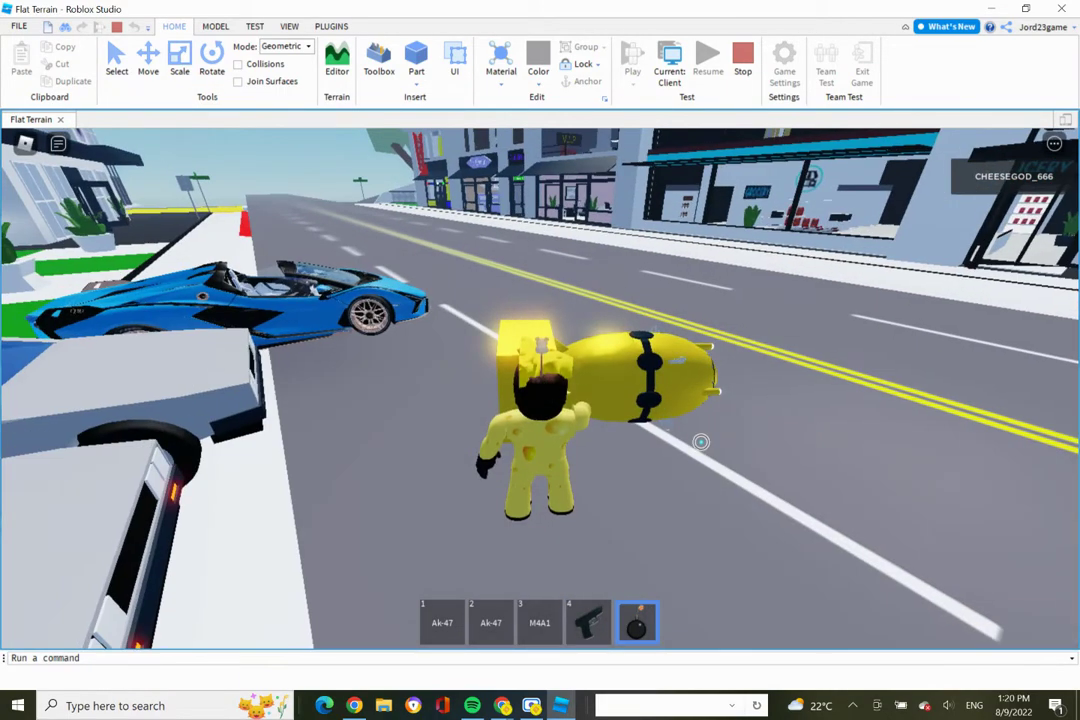
{"action": "left_click", "coordinate": [701, 442]}
{"action": "key", "text": "s"}
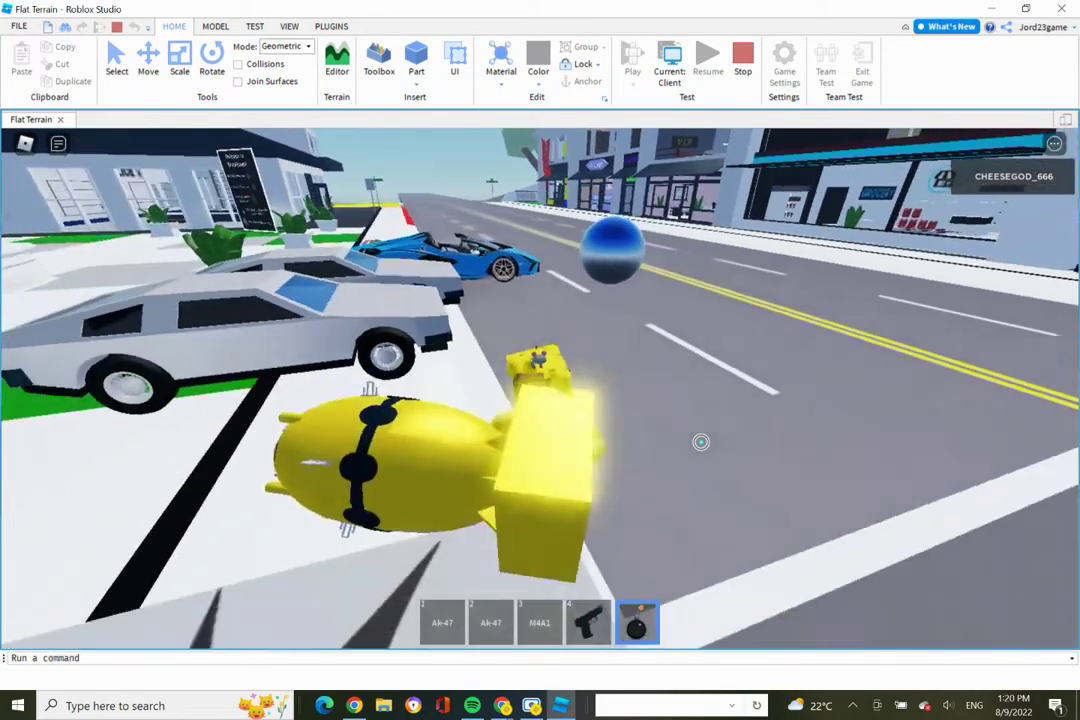
{"action": "key", "text": "4"}
{"action": "key", "text": "4"}
{"action": "key", "text": "s"}
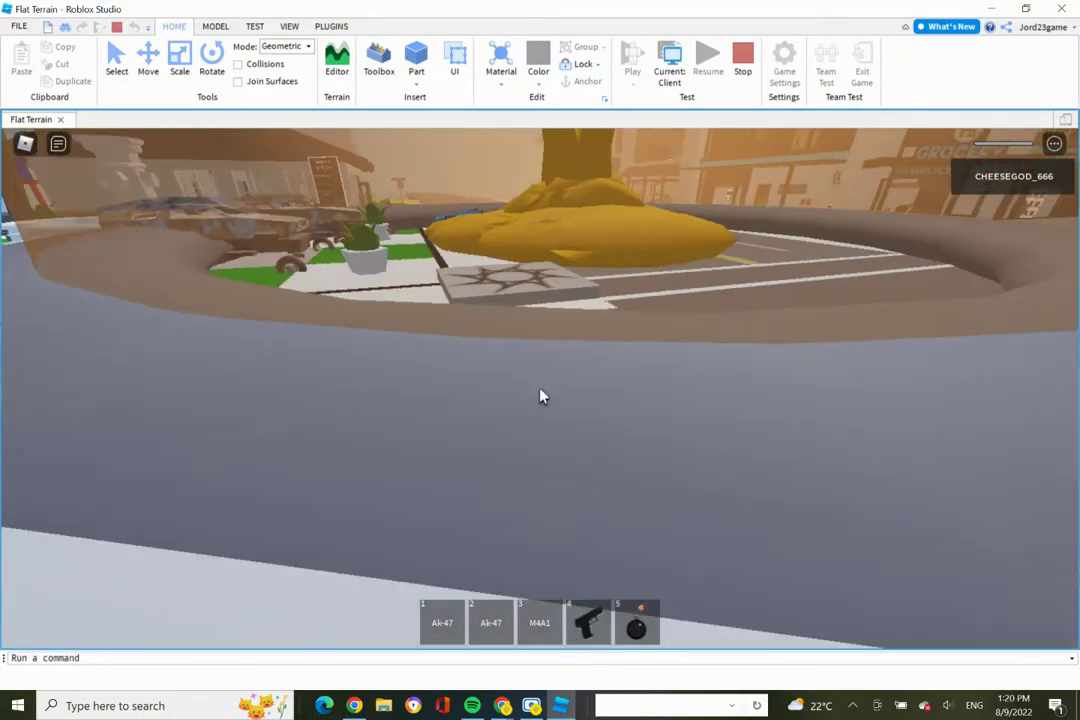
{"action": "right_click_drag", "start_coordinate": [540, 389], "coordinate": [540, 397]}
{"action": "key", "text": "w"}
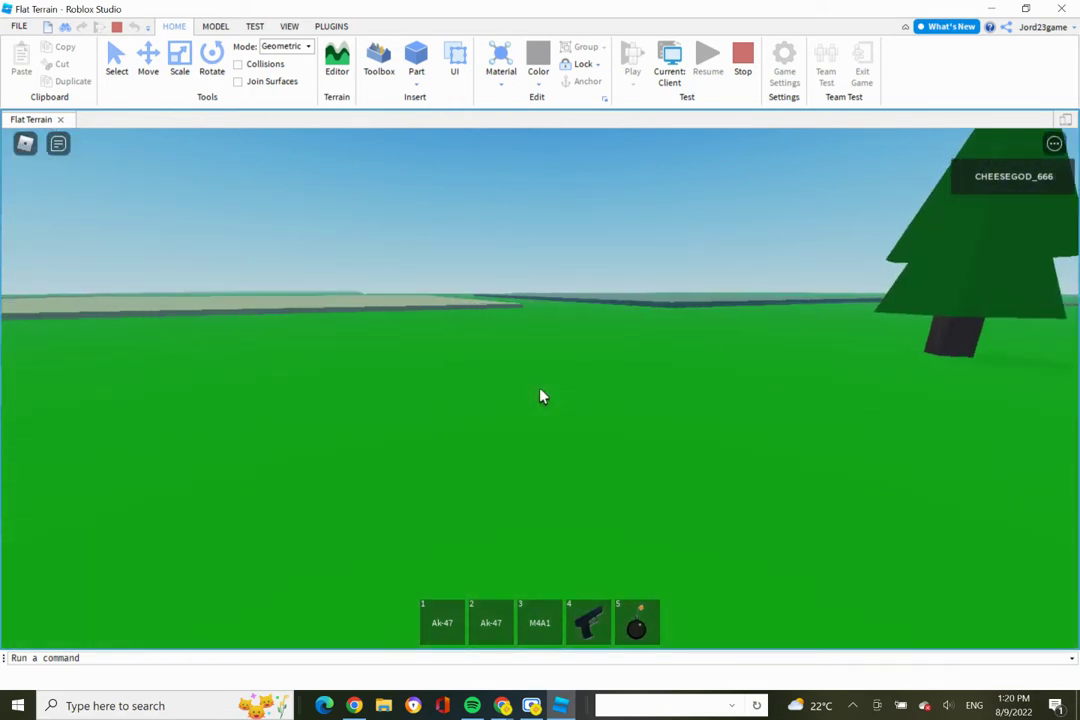
Step: Reset the character from the in-game menu to respawn in the town
{"action": "left_click", "coordinate": [25, 145]}
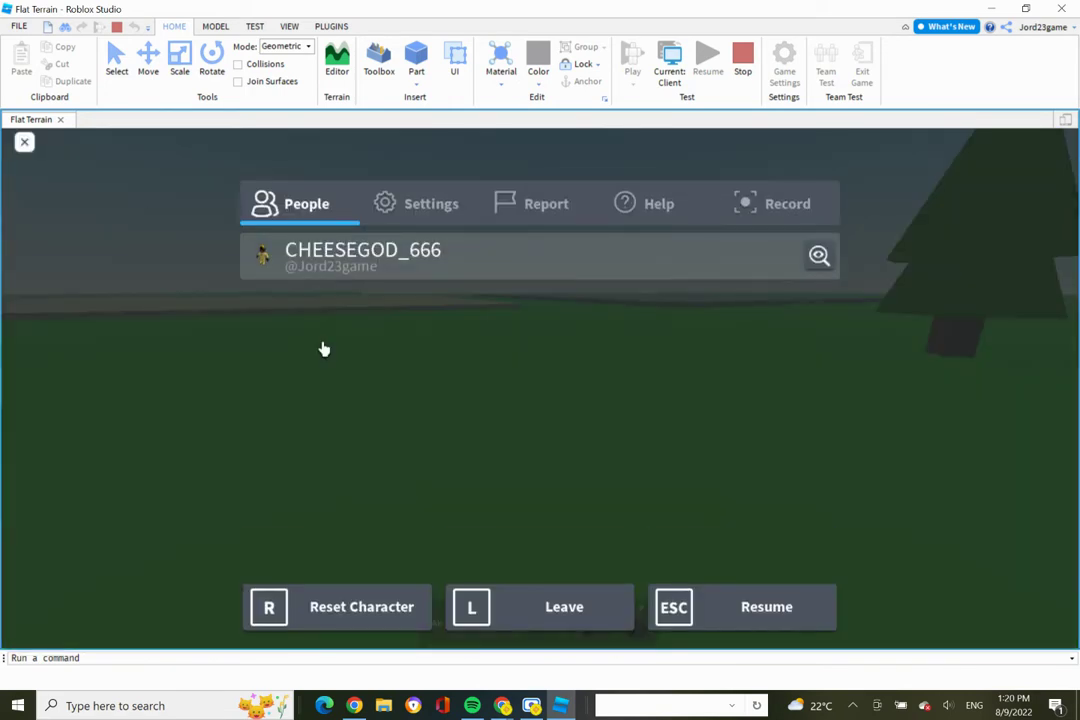
{"action": "left_click", "coordinate": [338, 606]}
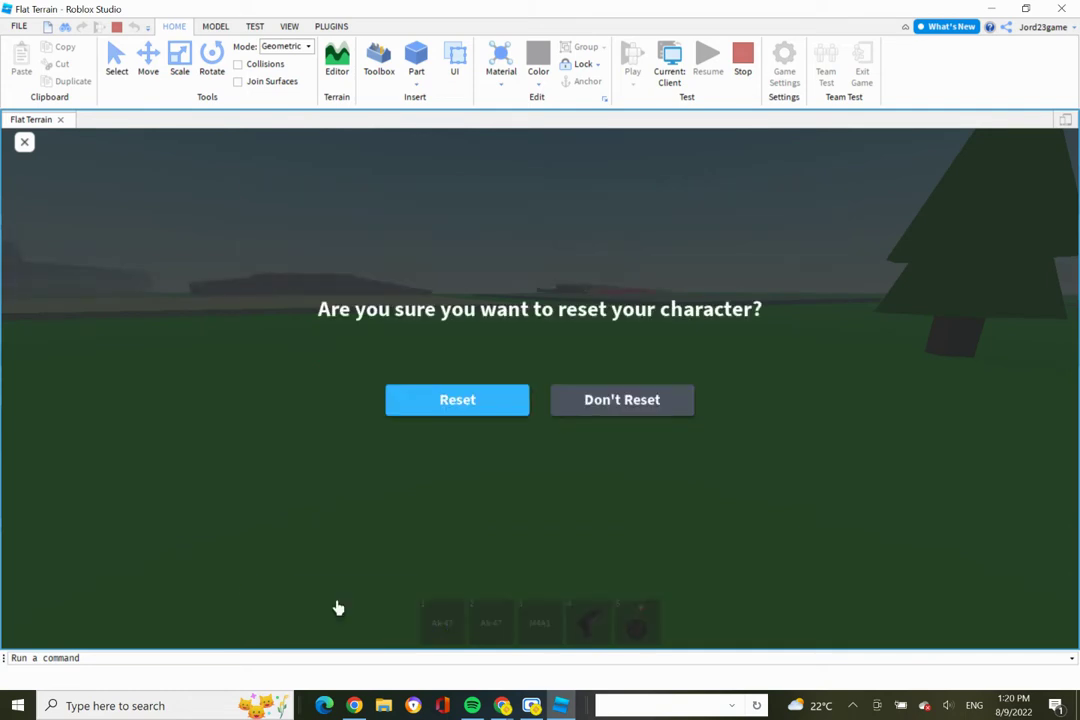
{"action": "left_click", "coordinate": [479, 392]}
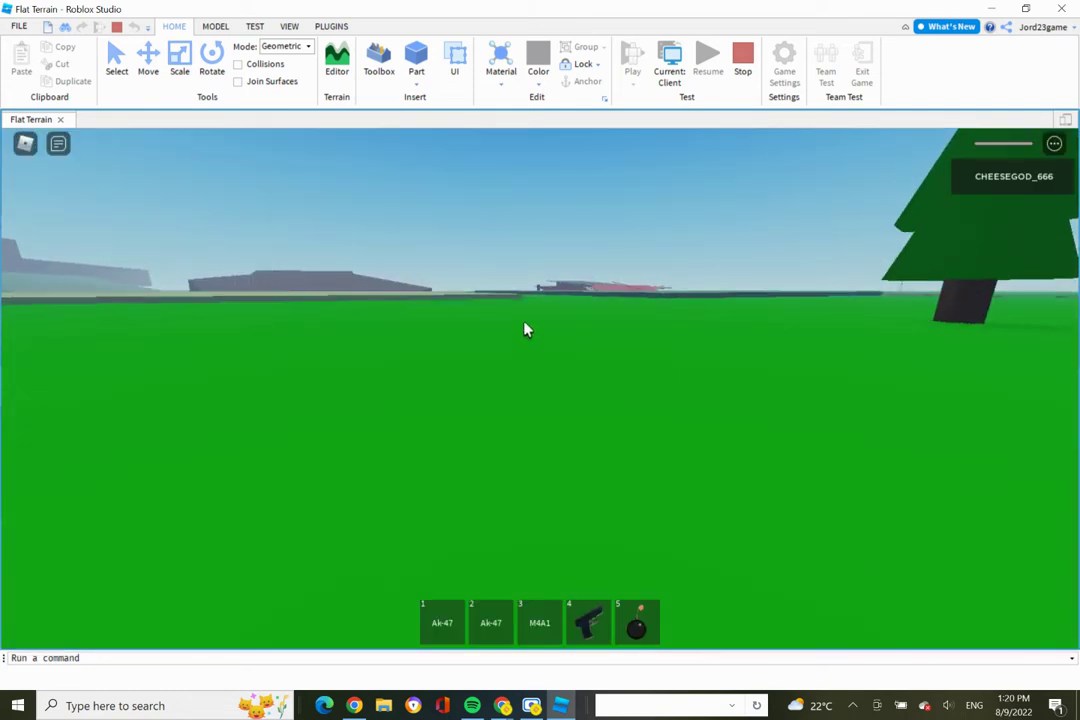
{"action": "right_click_drag", "start_coordinate": [524, 323], "coordinate": [524, 322]}
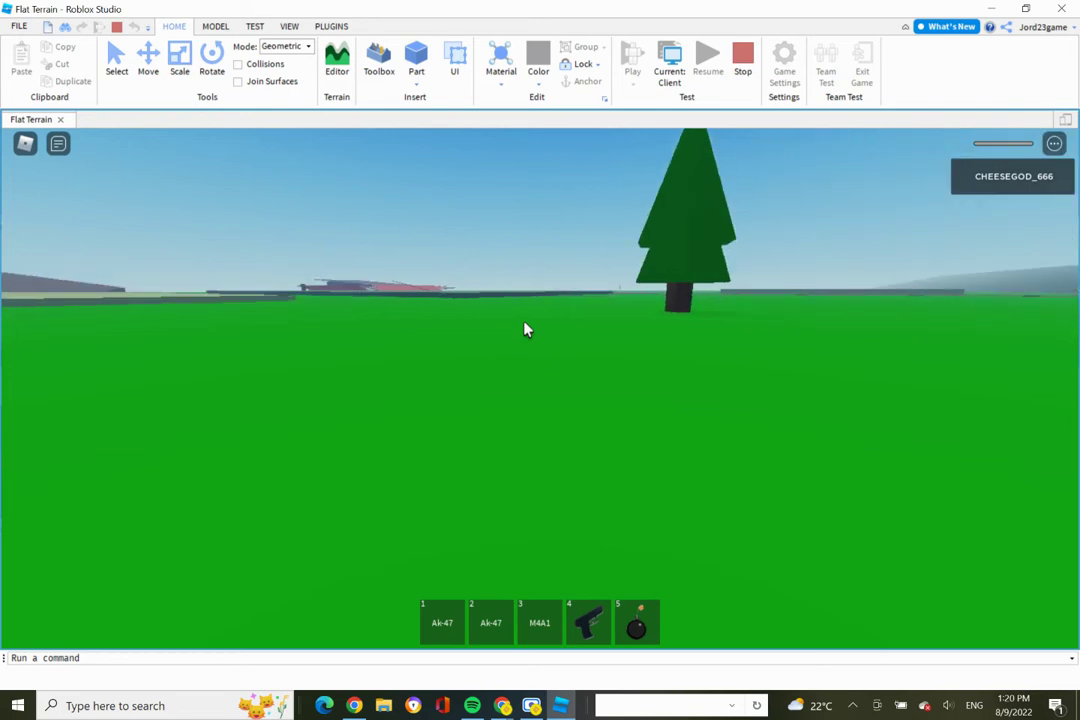
Step: Walk the avatar past the fountain park to the blue sports car and jump onto it
{"action": "key", "text": "s"}
{"action": "key", "text": "w"}
{"action": "key", "text": "w"}
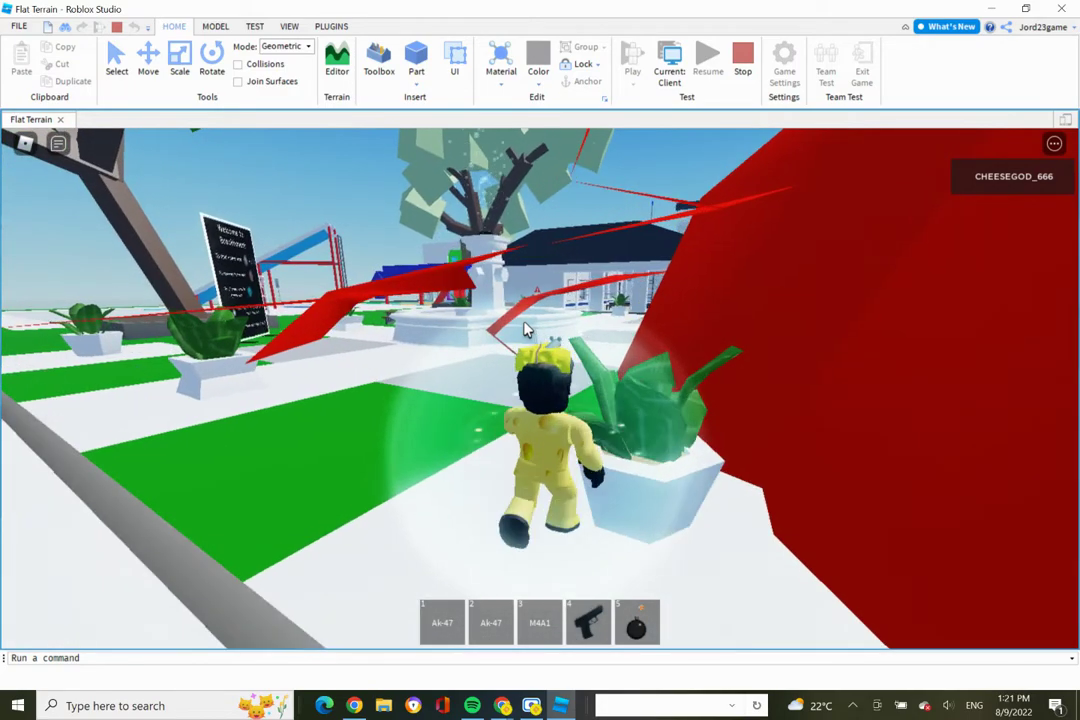
{"action": "key", "text": "w"}
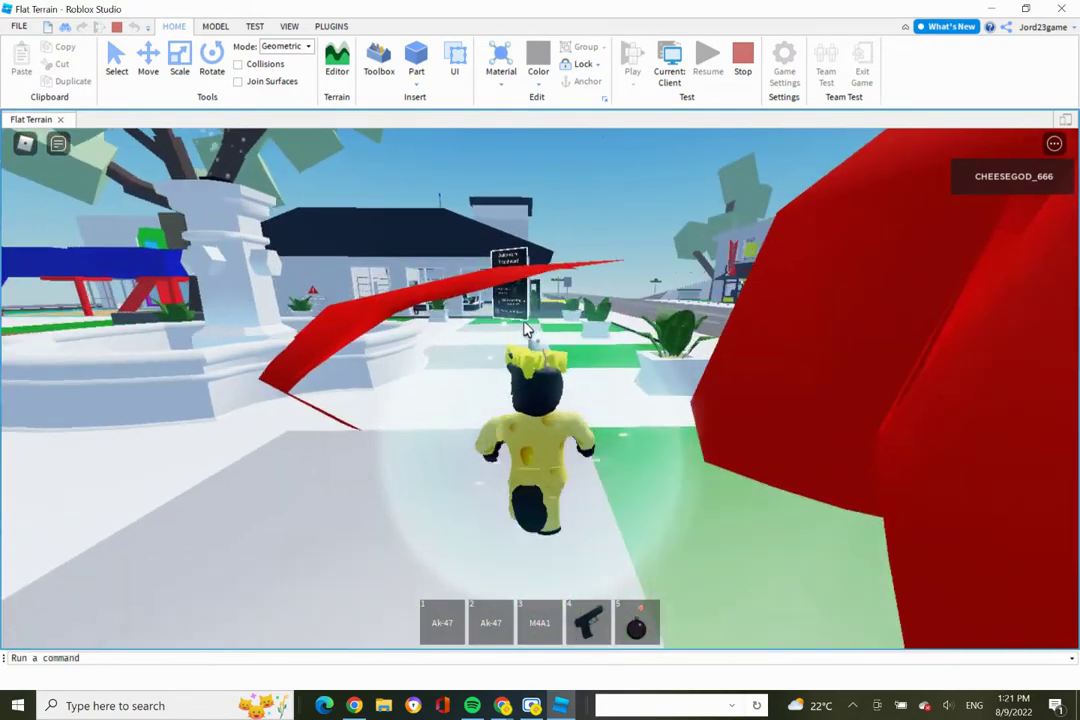
{"action": "key", "text": "w"}
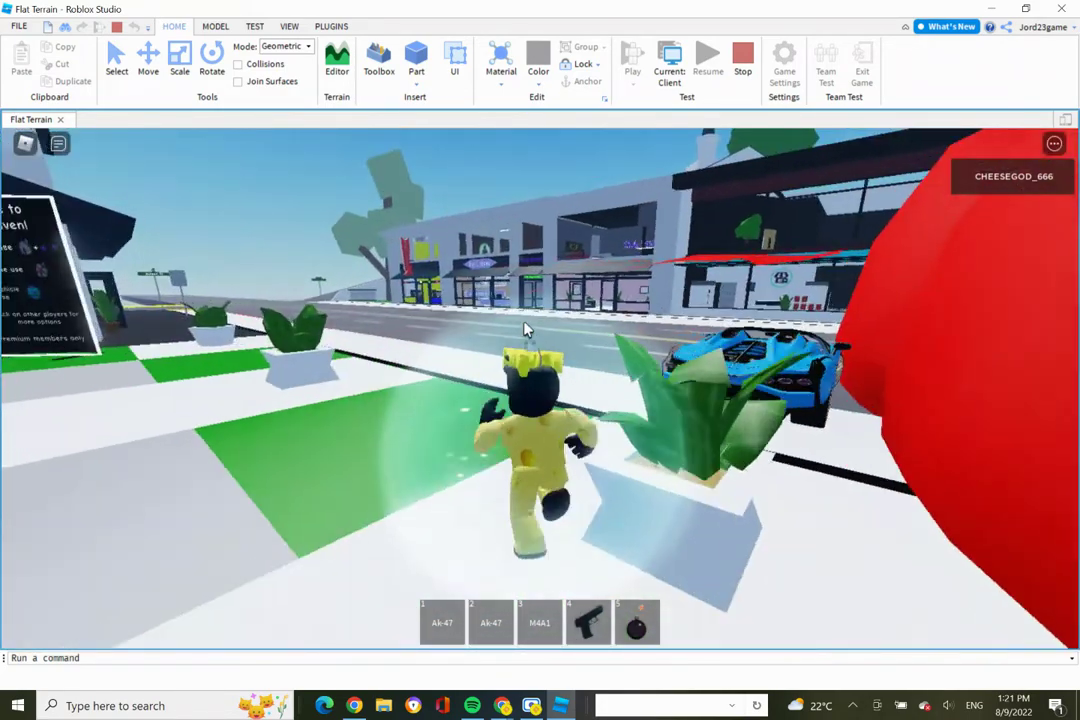
{"action": "key", "text": "w"}
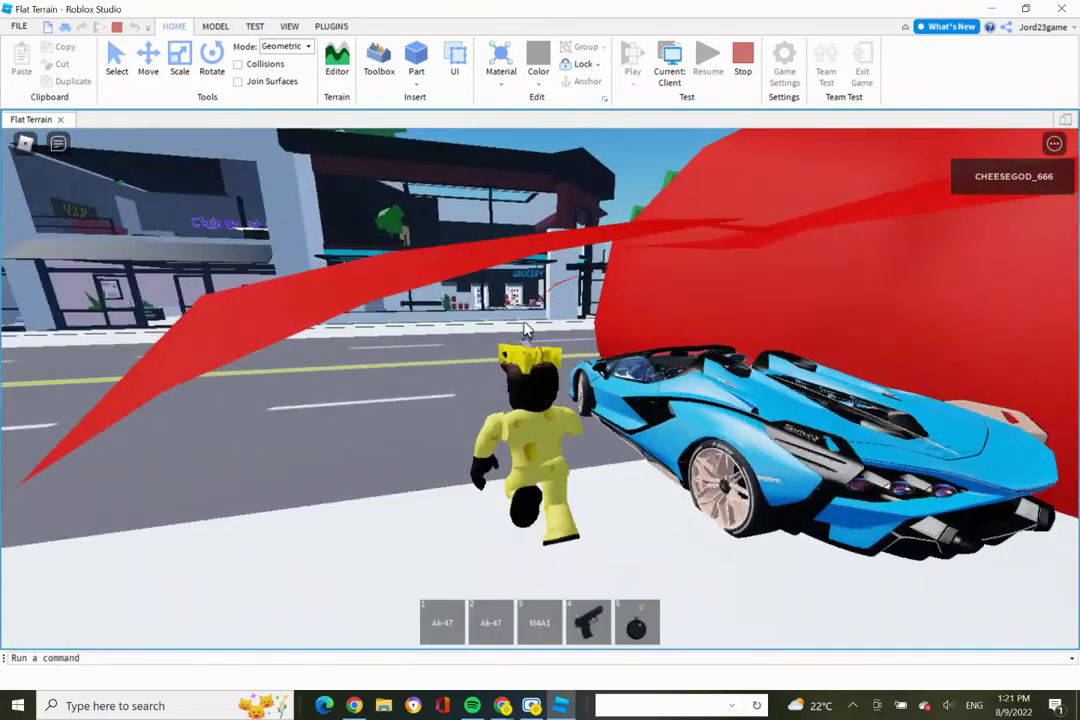
{"action": "key", "text": "w"}
{"action": "key", "text": "space"}
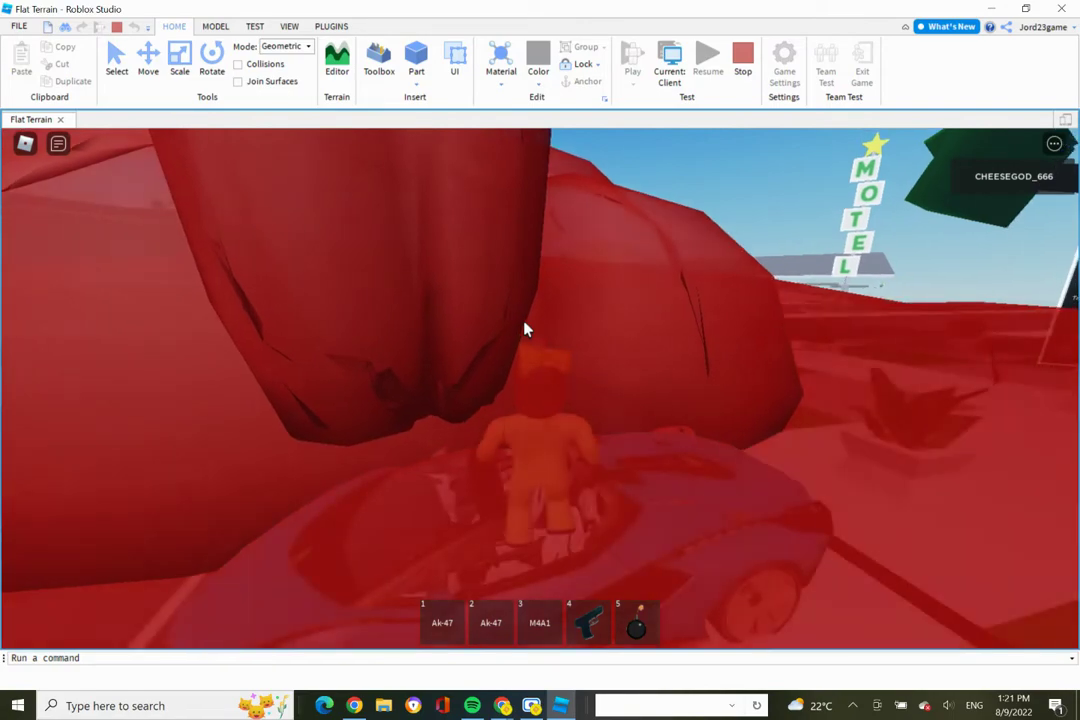
Step: Try moving and jumping the avatar around on the blue sports car's cockpit
{"action": "key", "text": "a"}
{"action": "key", "text": "s"}
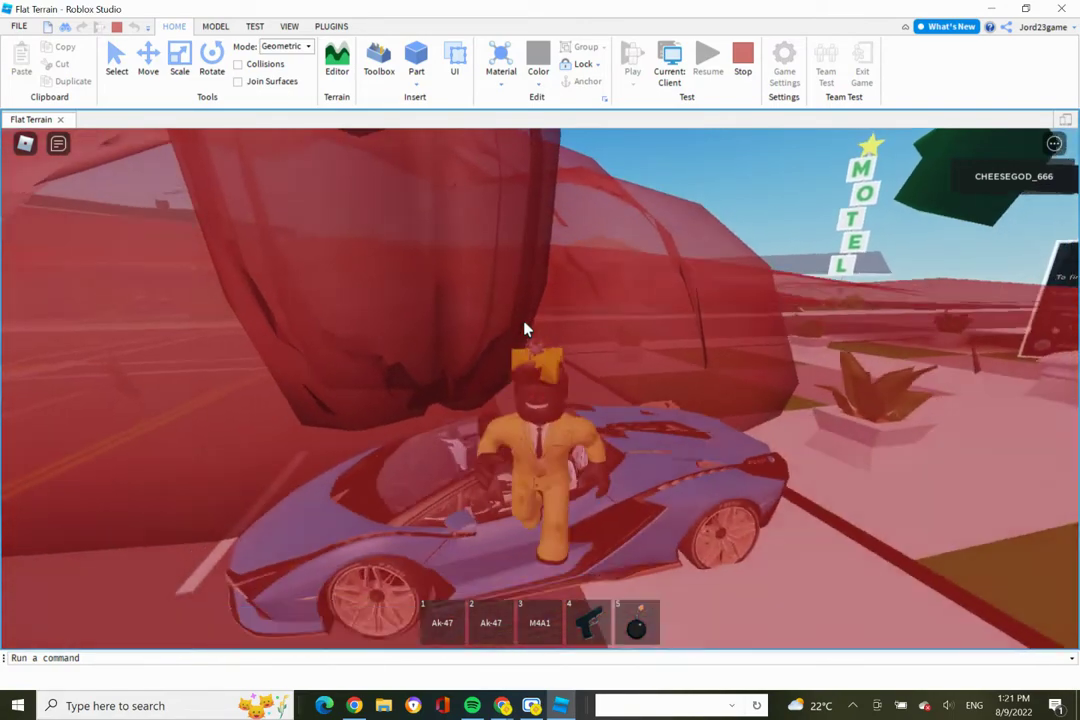
{"action": "right_click_drag", "start_coordinate": [524, 322], "coordinate": [524, 322]}
{"action": "key", "text": "w"}
{"action": "key", "text": "s"}
{"action": "key", "text": "w"}
{"action": "key", "text": "space"}
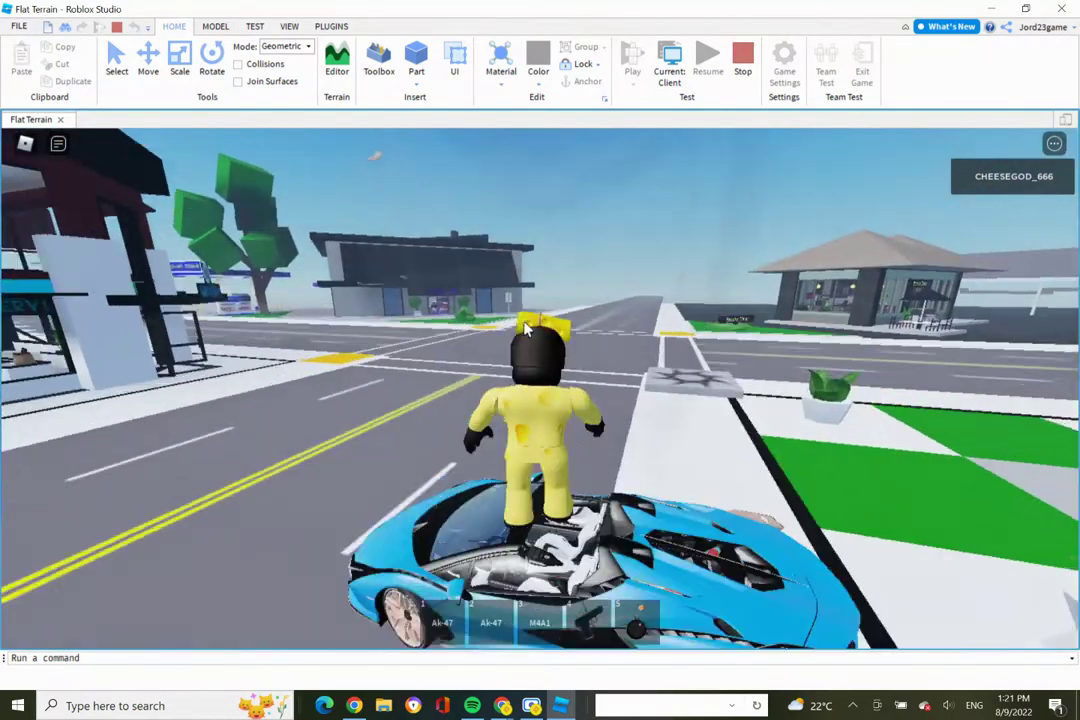
{"action": "key", "text": "s"}
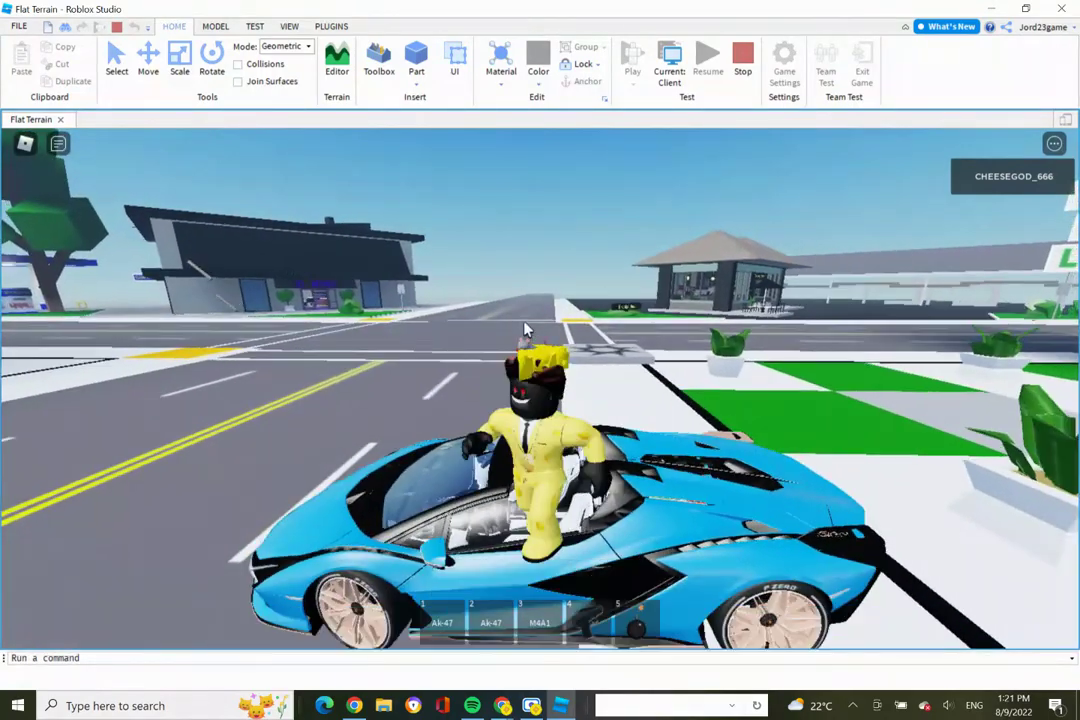
Step: Move the avatar off the blue sports car and run it along the road toward the police station
{"action": "key", "text": "w"}
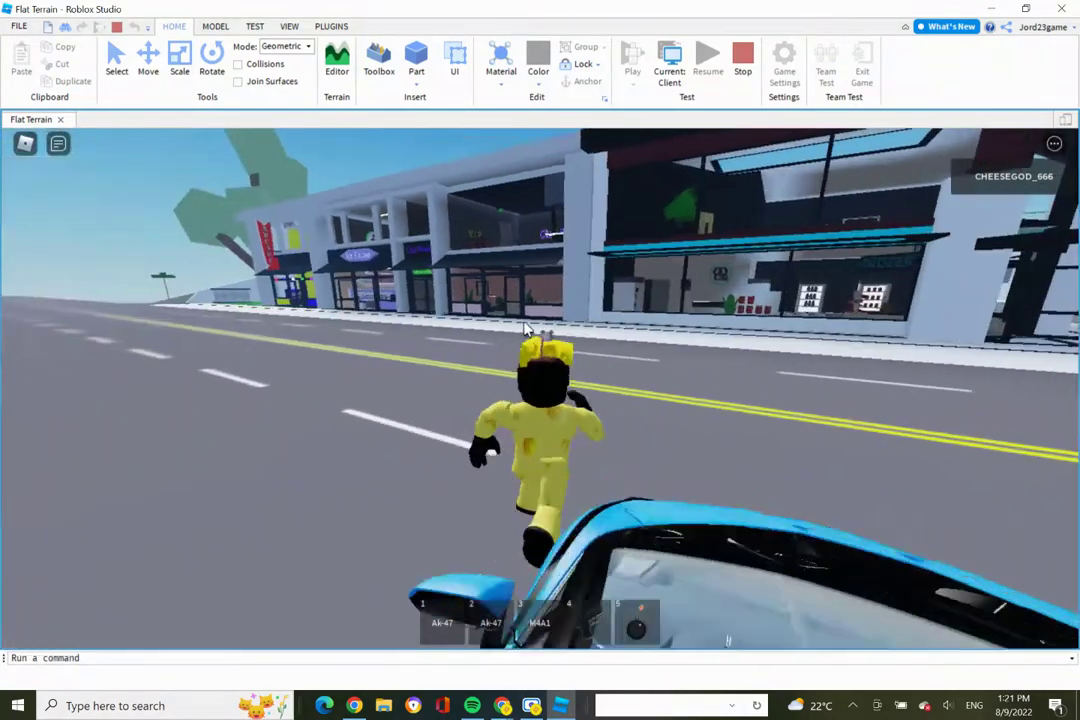
{"action": "key", "text": "Left"}
{"action": "key", "text": "w"}
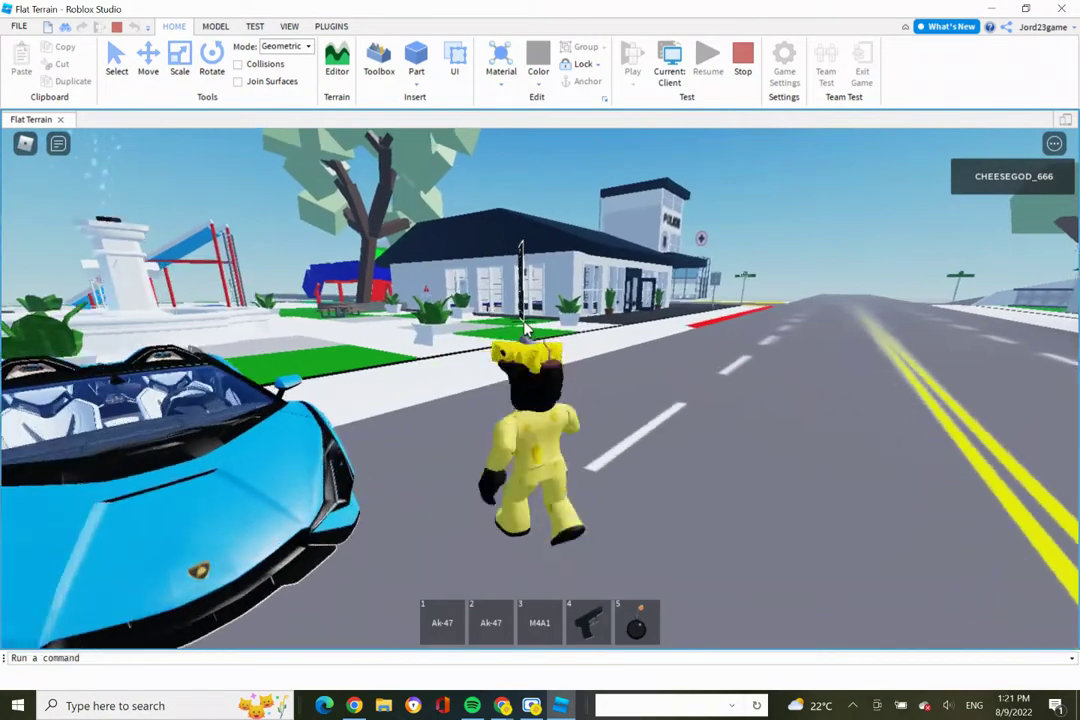
{"action": "key", "text": "Right"}
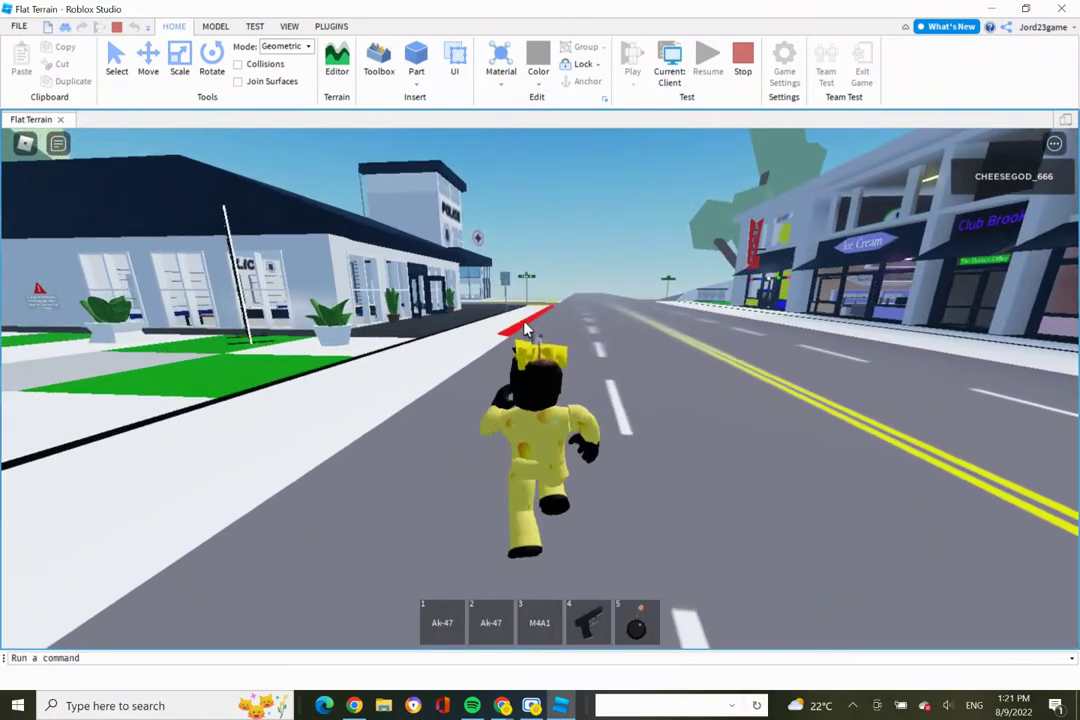
{"action": "key", "text": "w"}
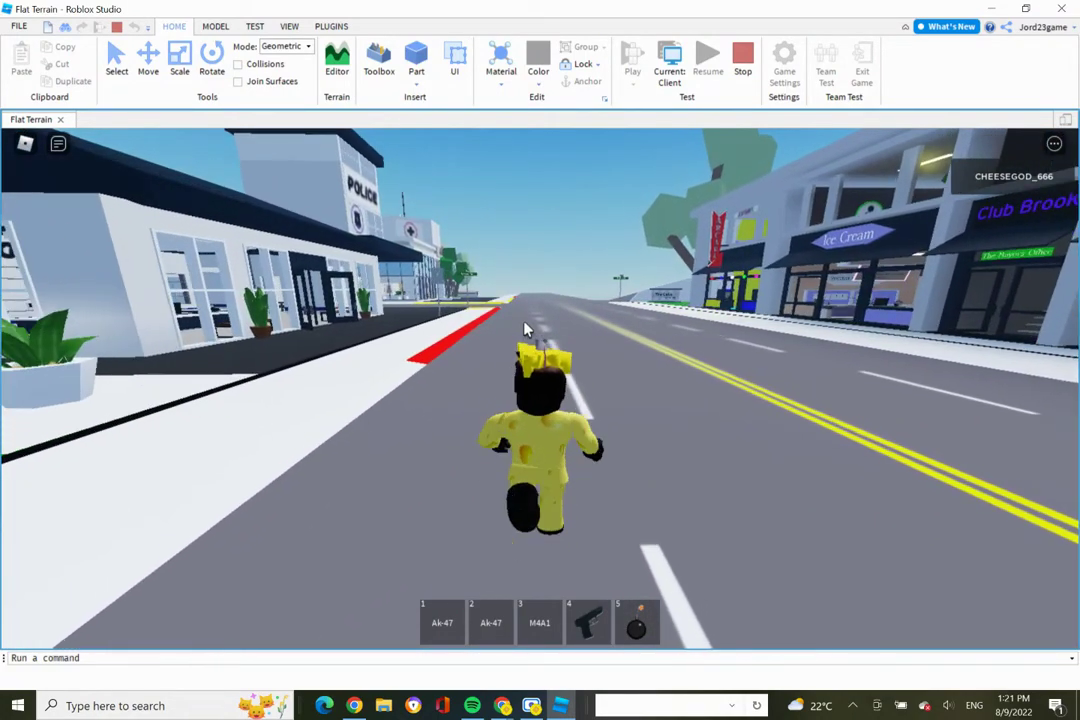
Step: Run the avatar down the street past the police station and ice cream shop to the arcade
{"action": "key", "text": "w"}
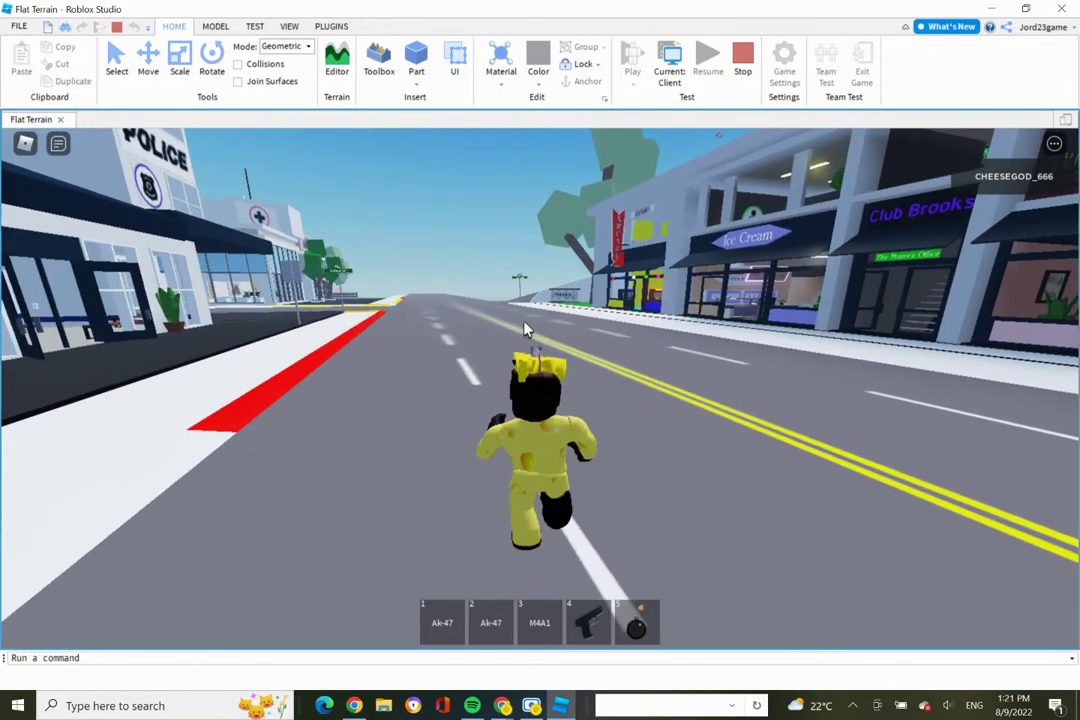
{"action": "key", "text": "w"}
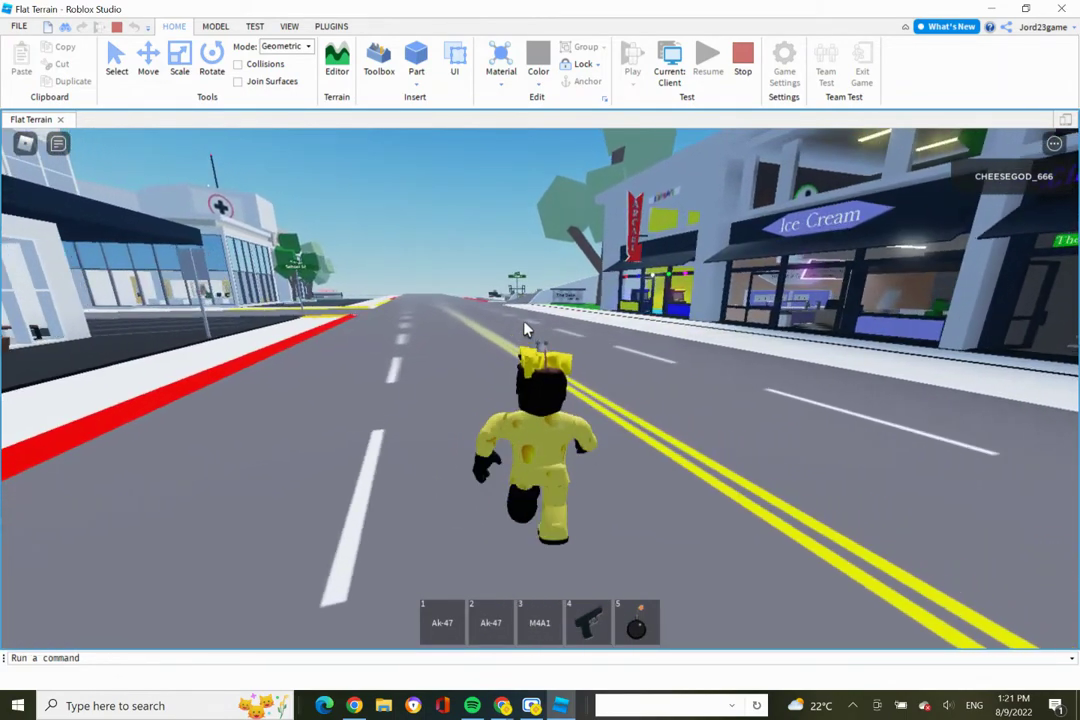
{"action": "key", "text": "w"}
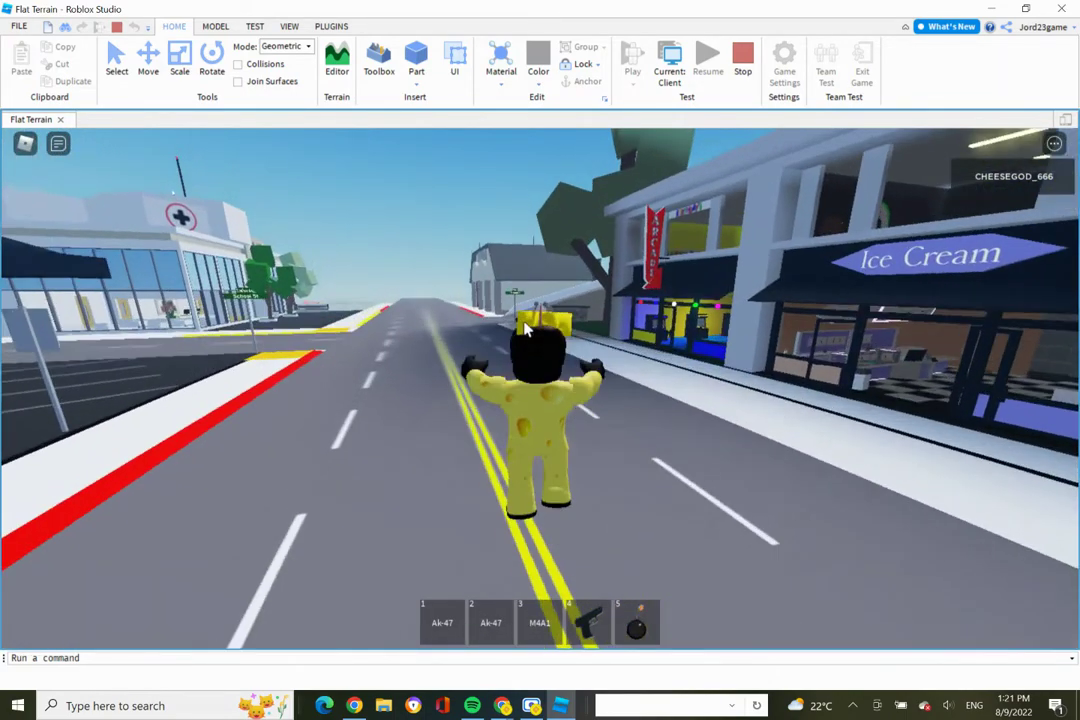
{"action": "key", "text": "w"}
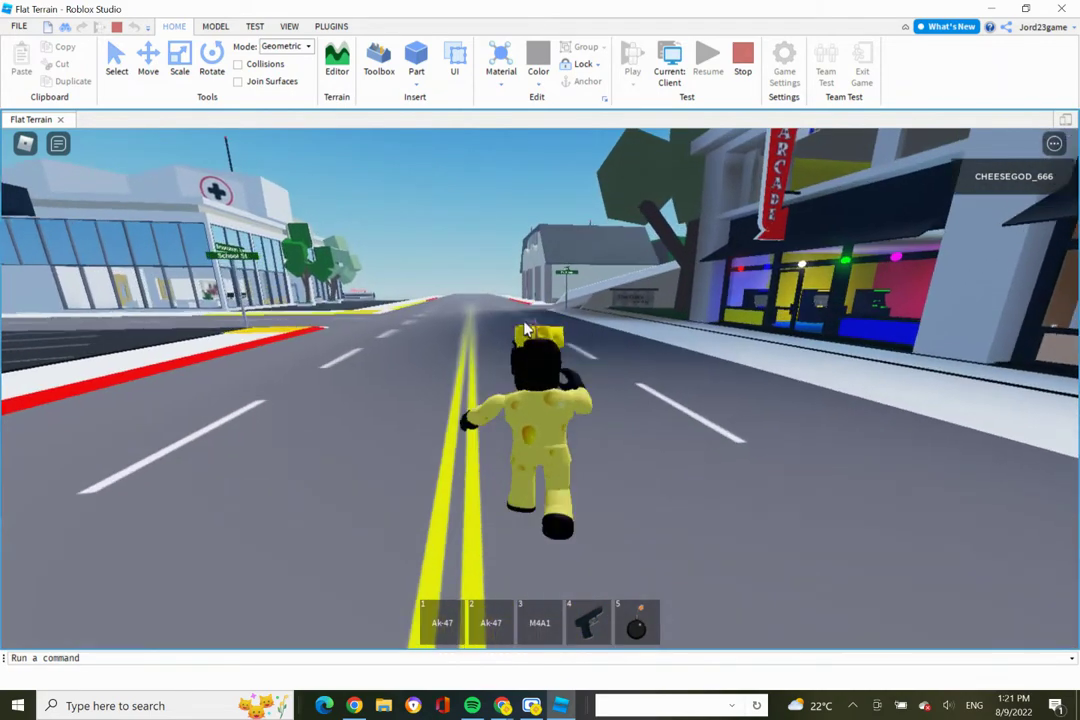
{"action": "key", "text": "w"}
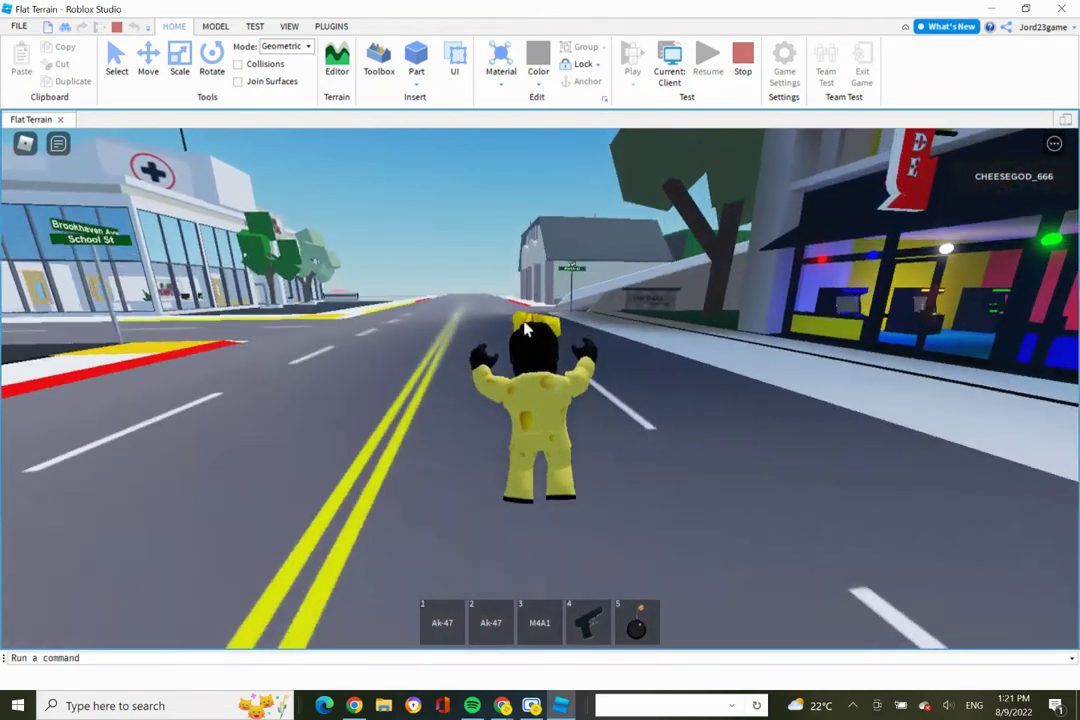
{"action": "key", "text": "w"}
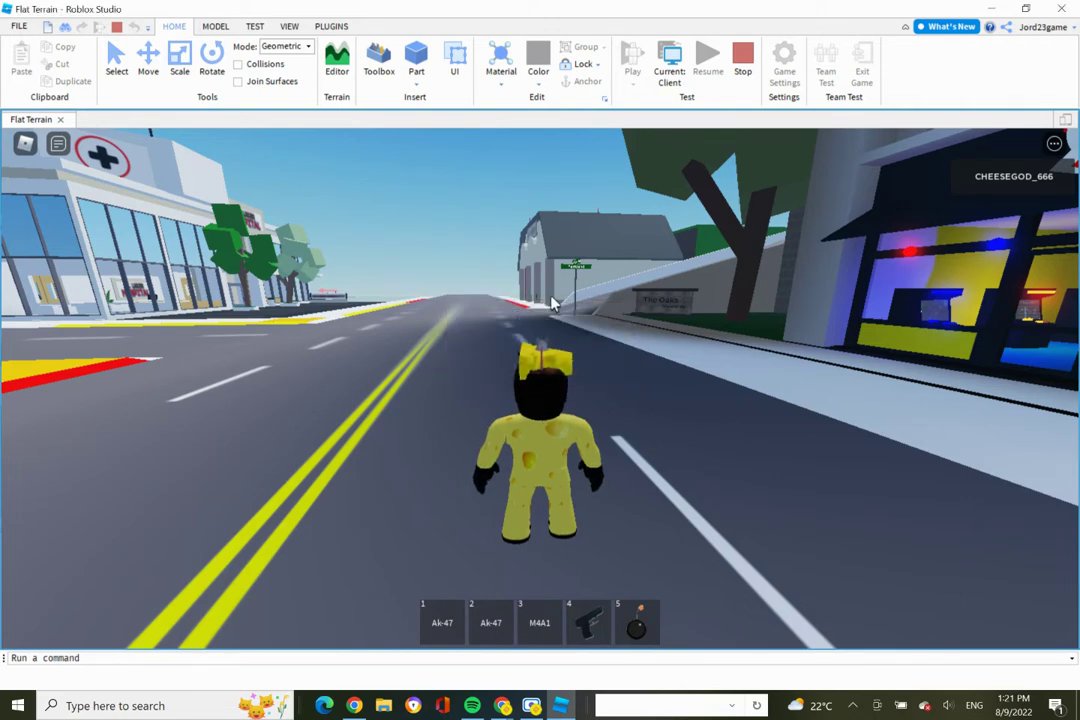
Step: Run the avatar to the Parkland street sign and onto the ramp beside The Oaks Community sign
{"action": "key", "text": "w"}
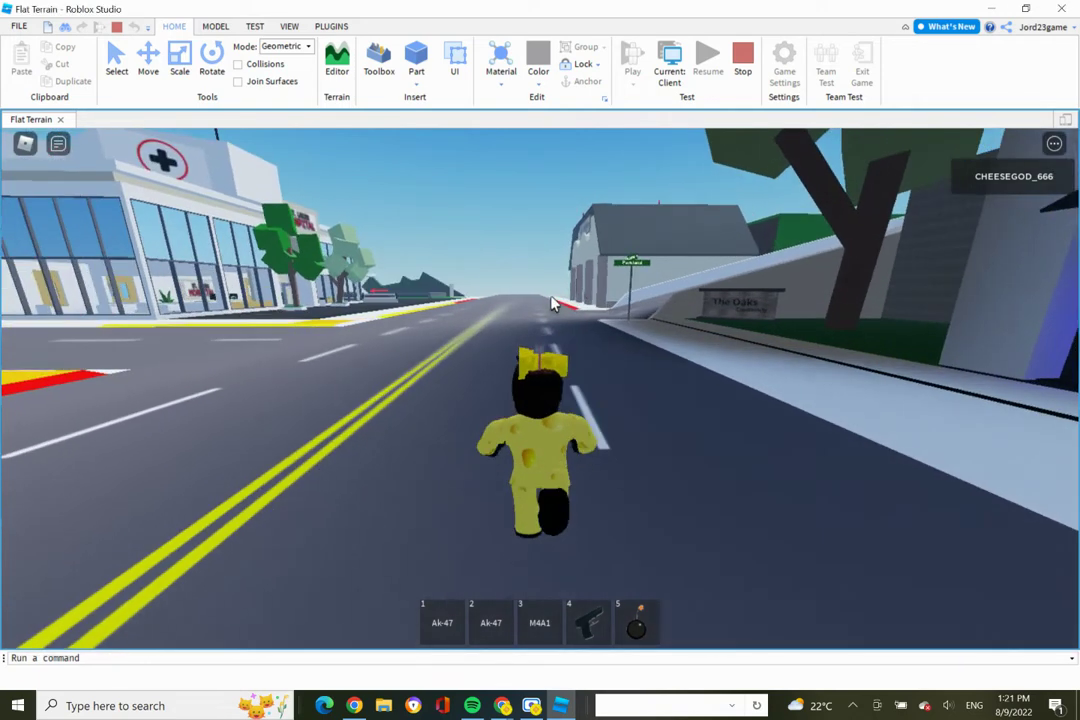
{"action": "key", "text": "w"}
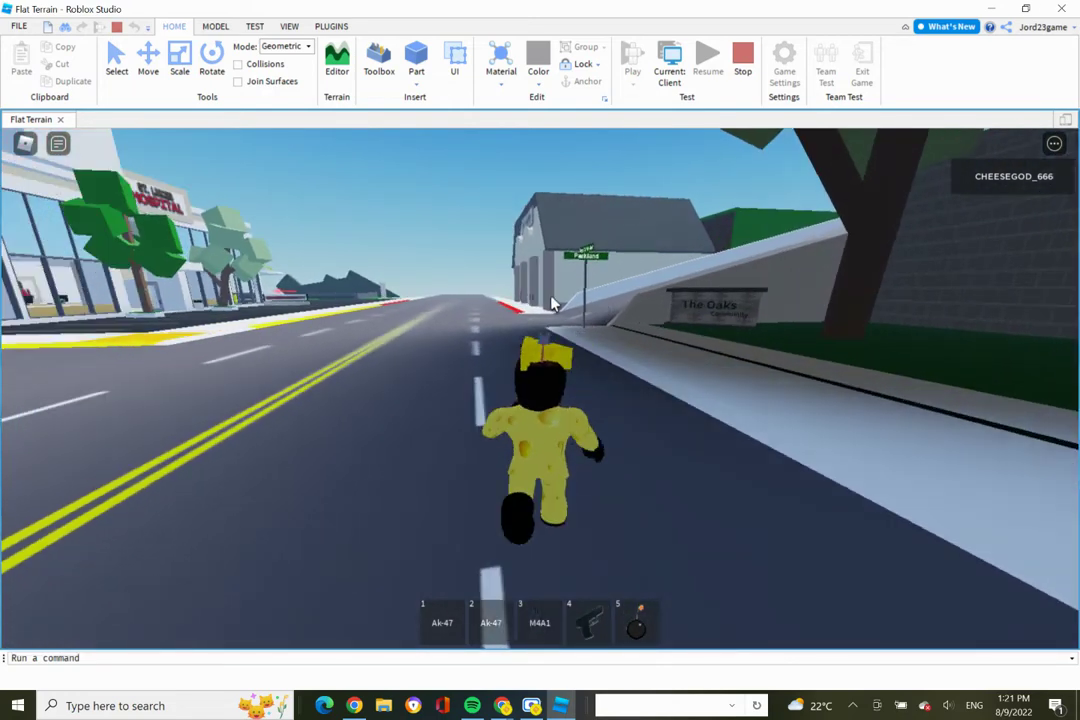
{"action": "key", "text": "w"}
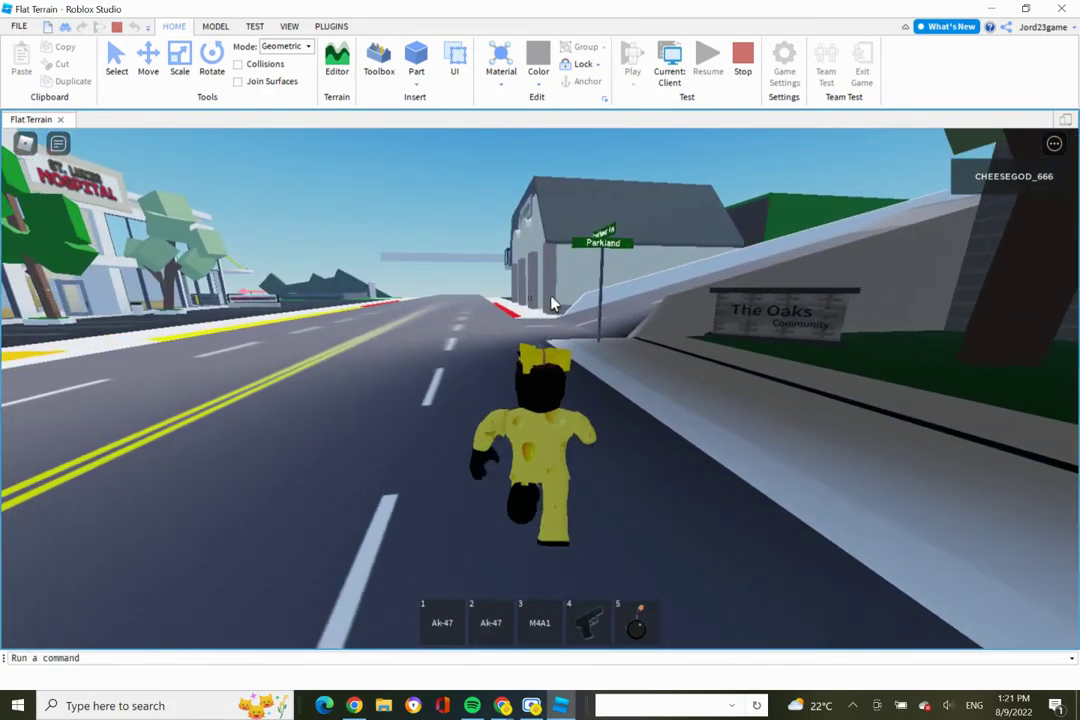
{"action": "key", "text": "w"}
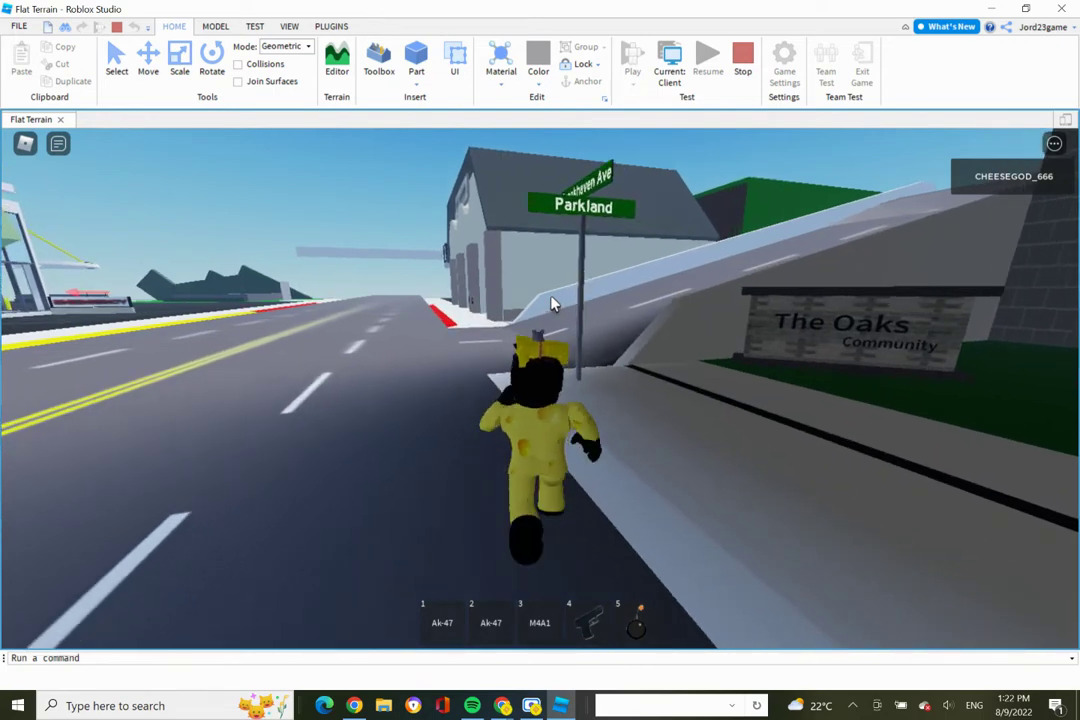
{"action": "key", "text": "w"}
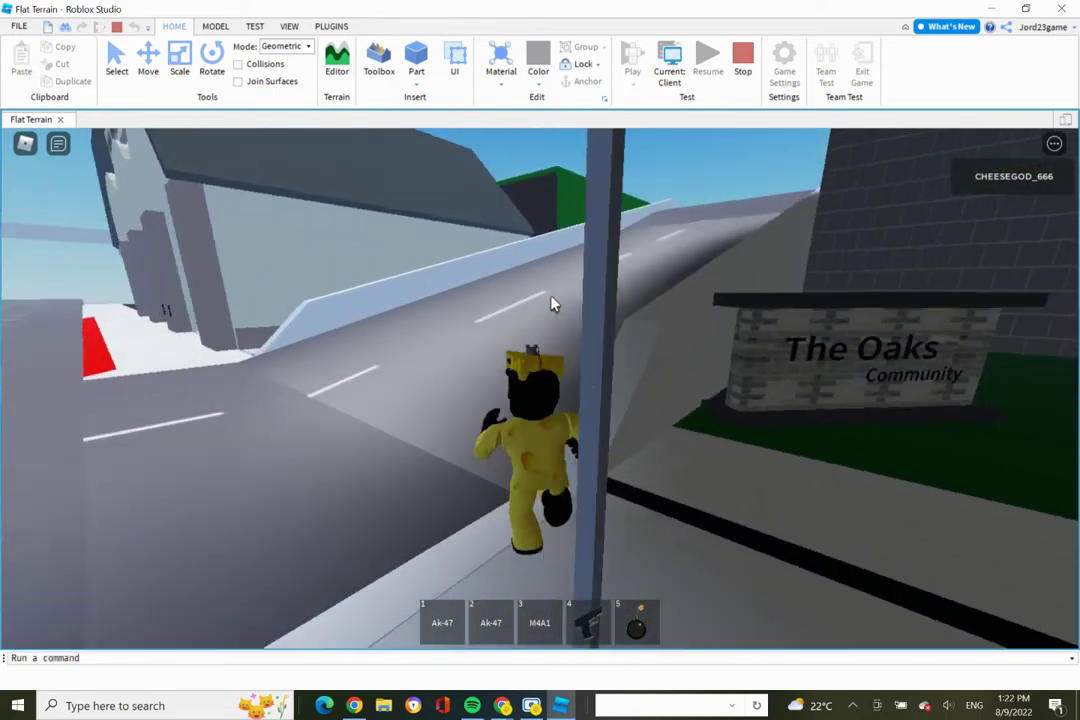
{"action": "key", "text": "w"}
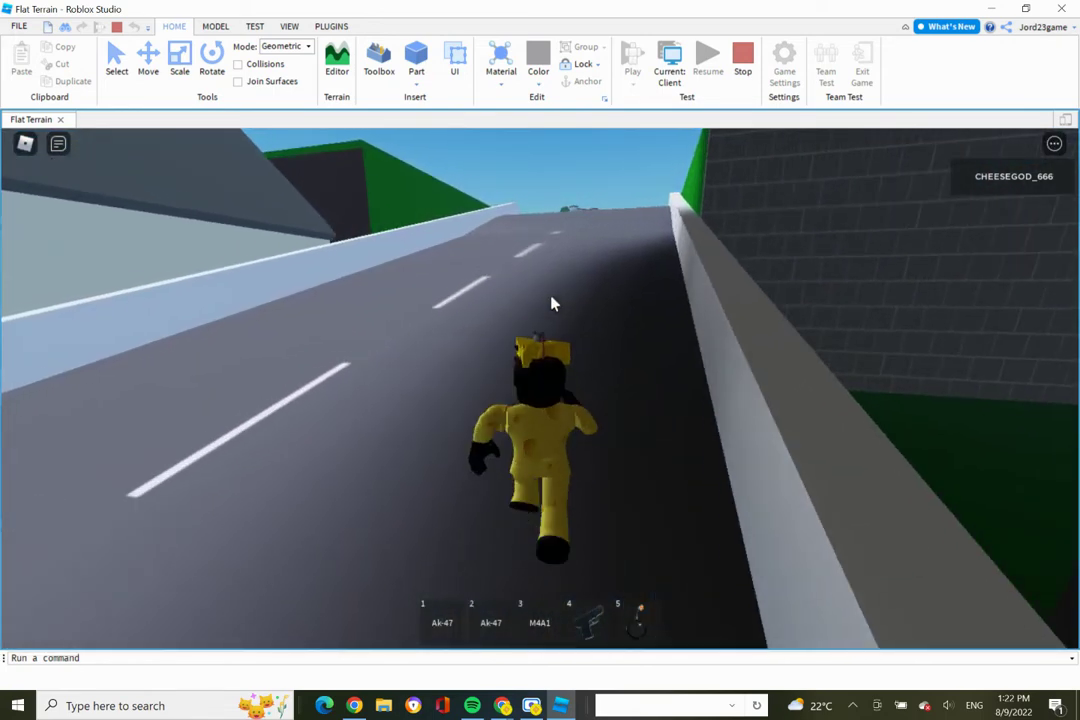
Step: Take the avatar up the ramp and jump it onto the side wall at the grassy upper level
{"action": "key", "text": "s"}
{"action": "key", "text": "Right"}
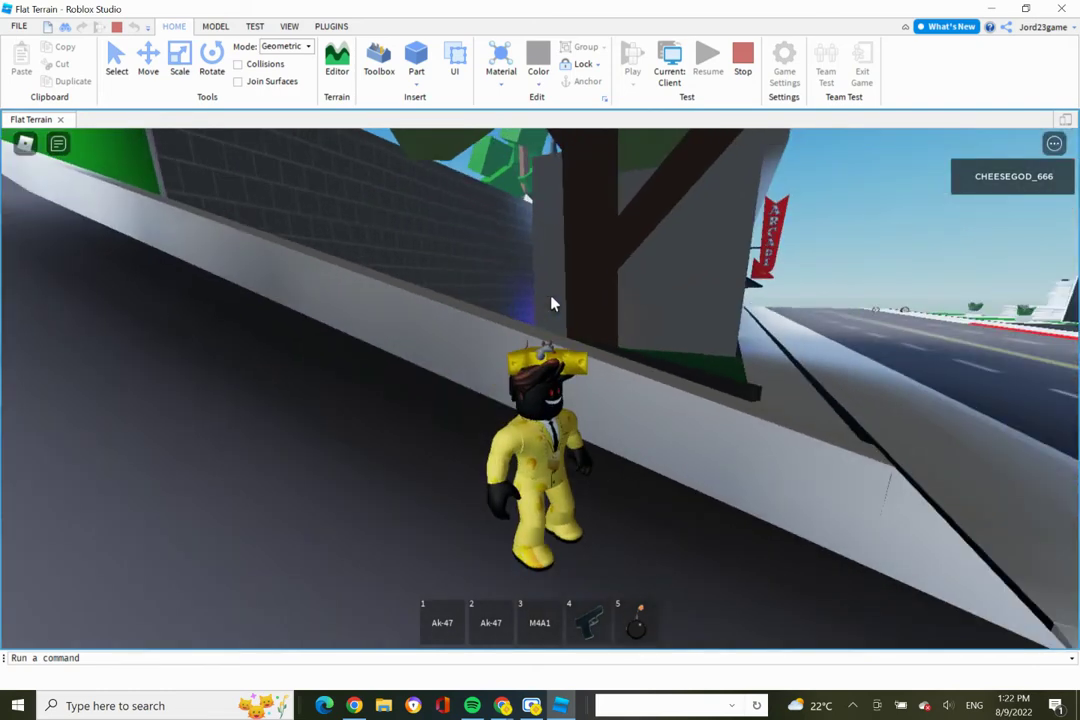
{"action": "key", "text": "Left"}
{"action": "key", "text": "w"}
{"action": "key", "text": "Left"}
{"action": "key", "text": "w"}
{"action": "key", "text": "Left"}
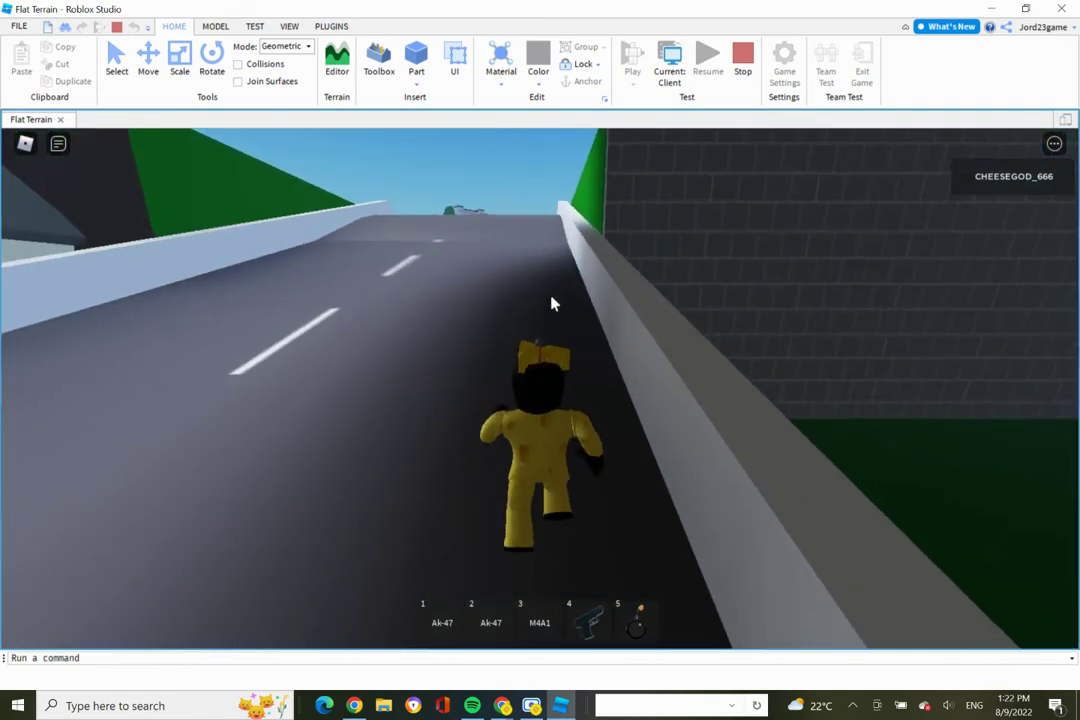
{"action": "key", "text": "w"}
{"action": "key", "text": "Right"}
{"action": "key", "text": "space"}
{"action": "key", "text": "space"}
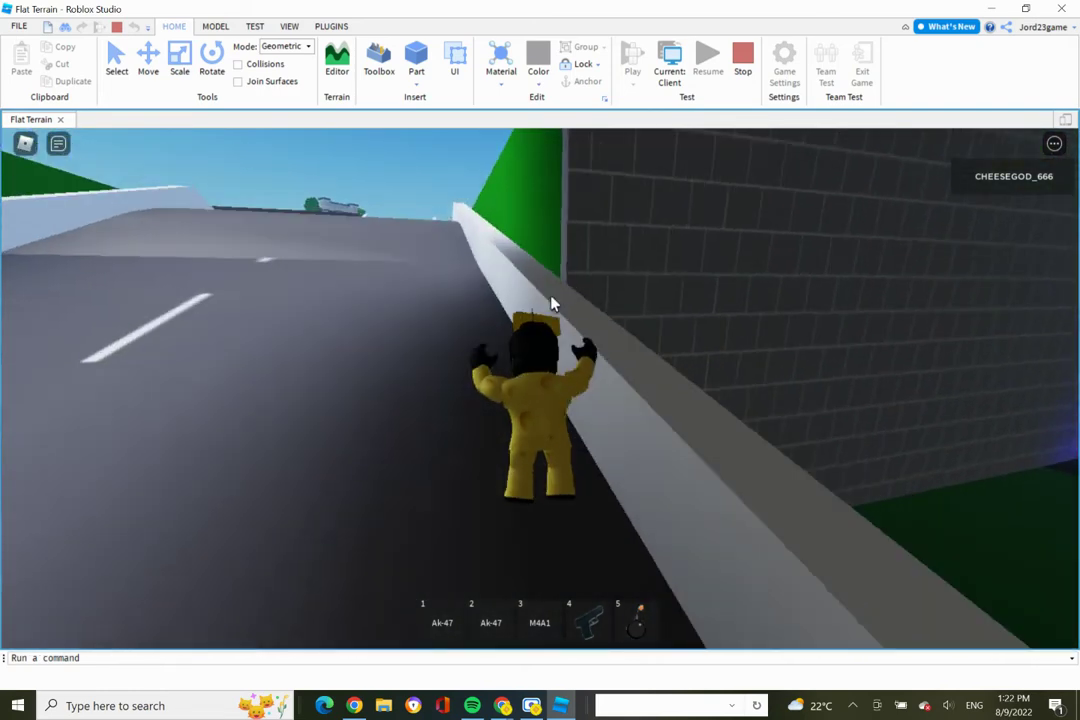
{"action": "key", "text": "w"}
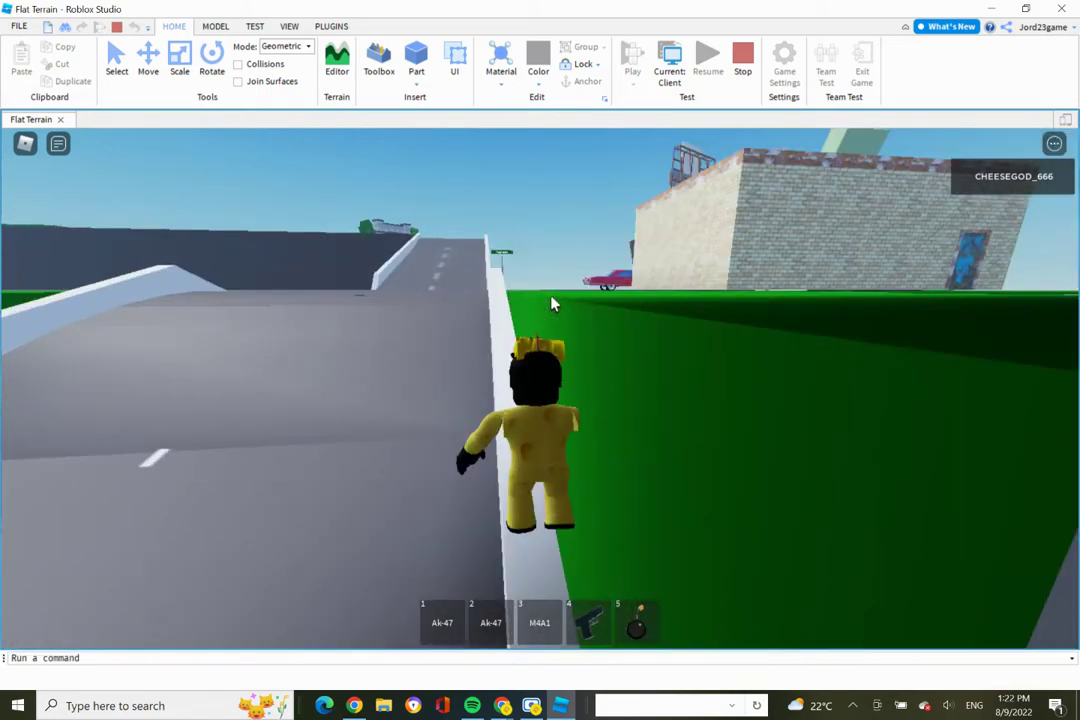
Step: Run the avatar across the grass beside the brick building to the parked pink car
{"action": "key", "text": "w"}
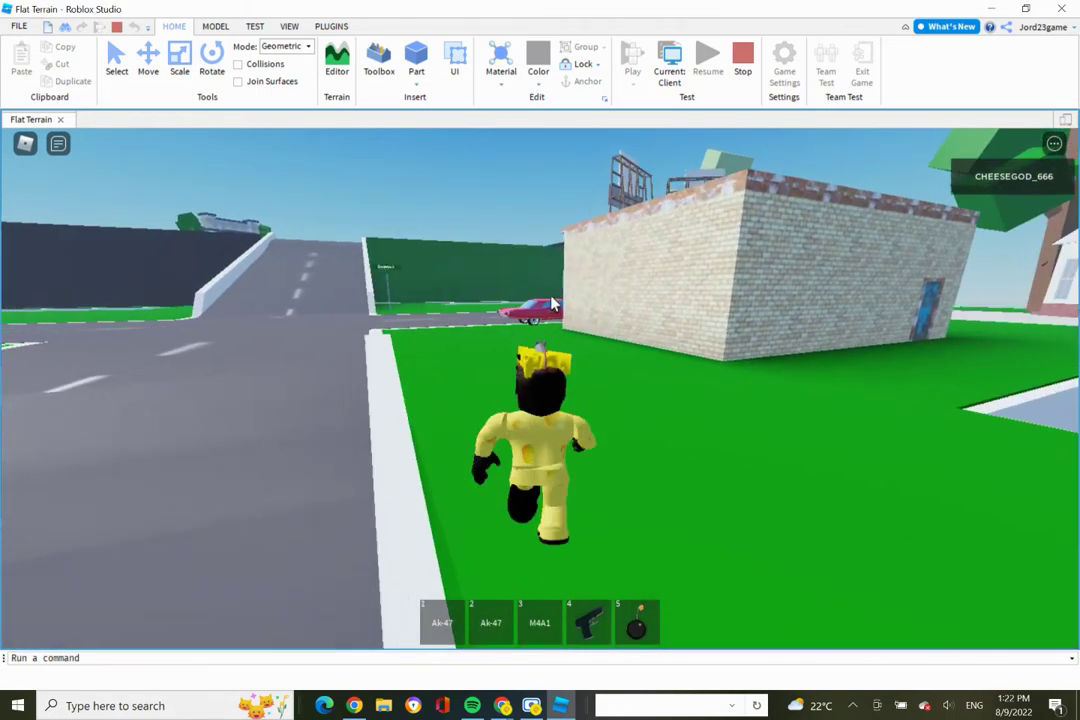
{"action": "key", "text": "w"}
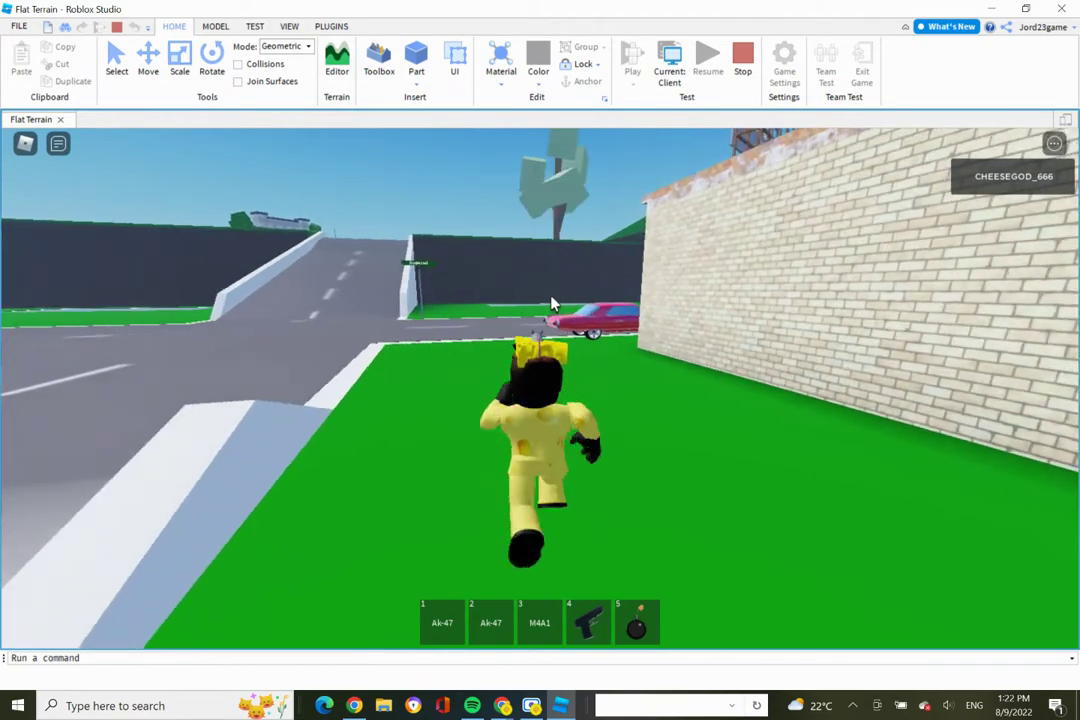
{"action": "key", "text": "w"}
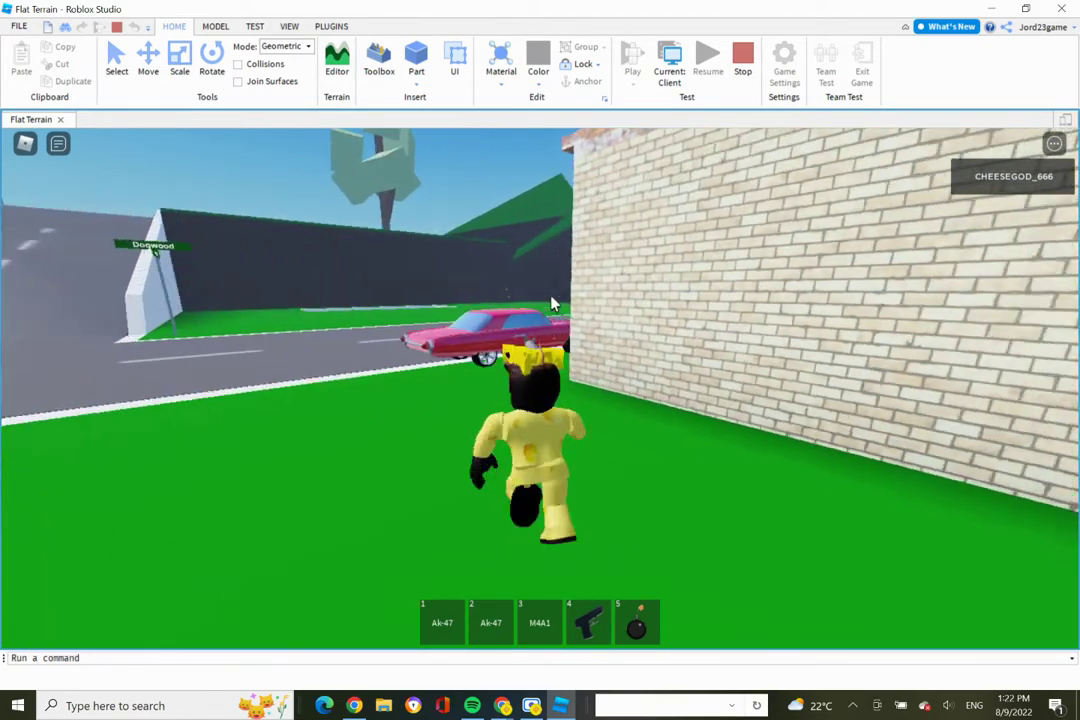
{"action": "key", "text": "w"}
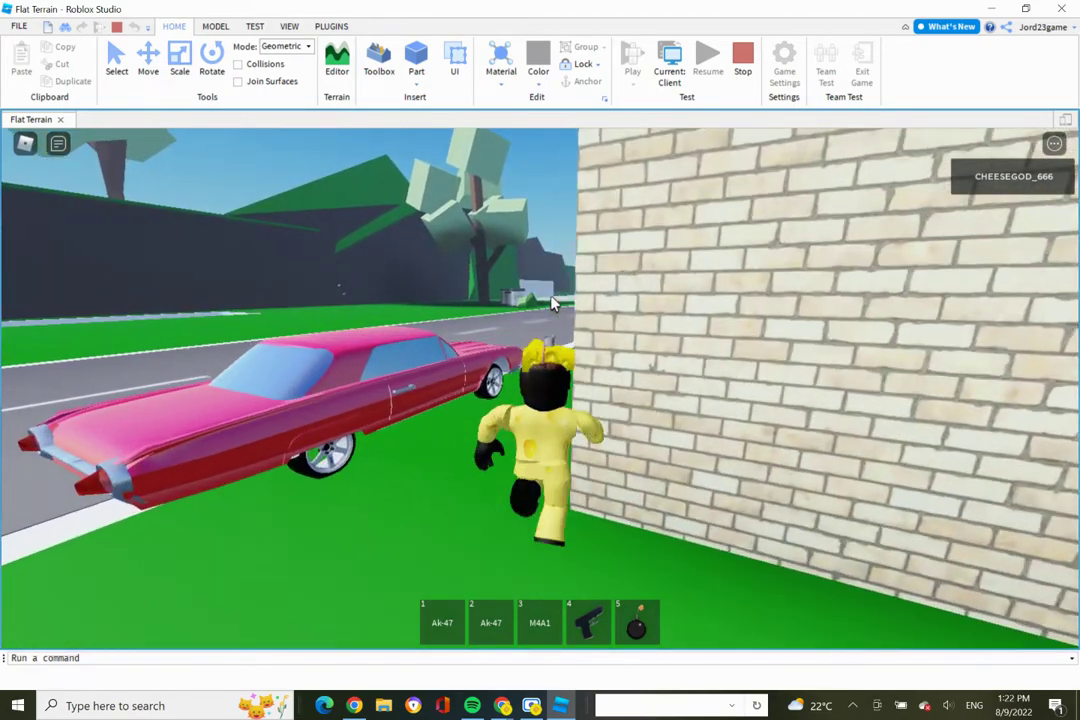
Step: Approach the Dummy outside the store and test the AK-47 by firing at it
{"action": "key", "text": "w"}
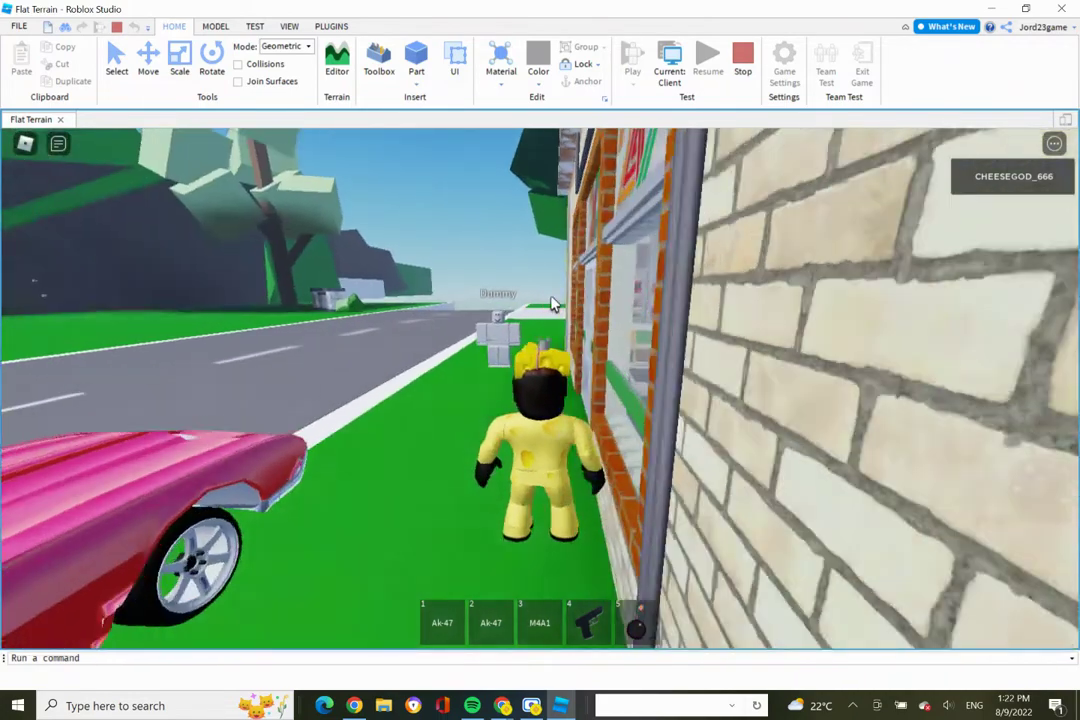
{"action": "key", "text": "w"}
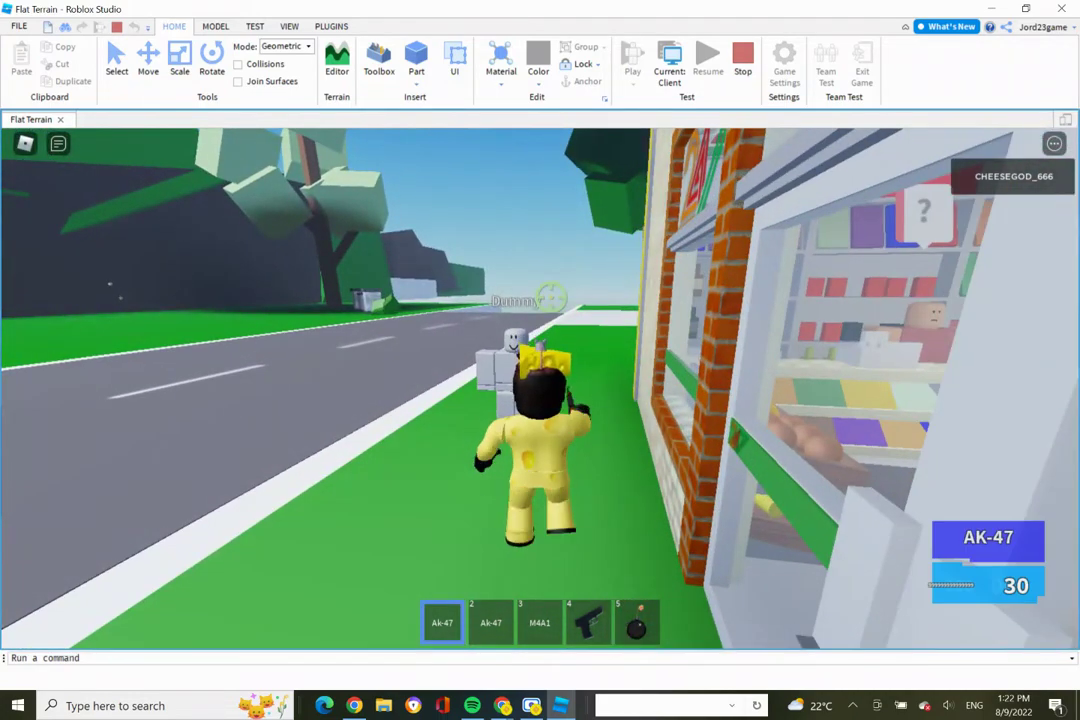
{"action": "left_click_drag", "start_coordinate": [515, 355], "coordinate": [515, 360]}
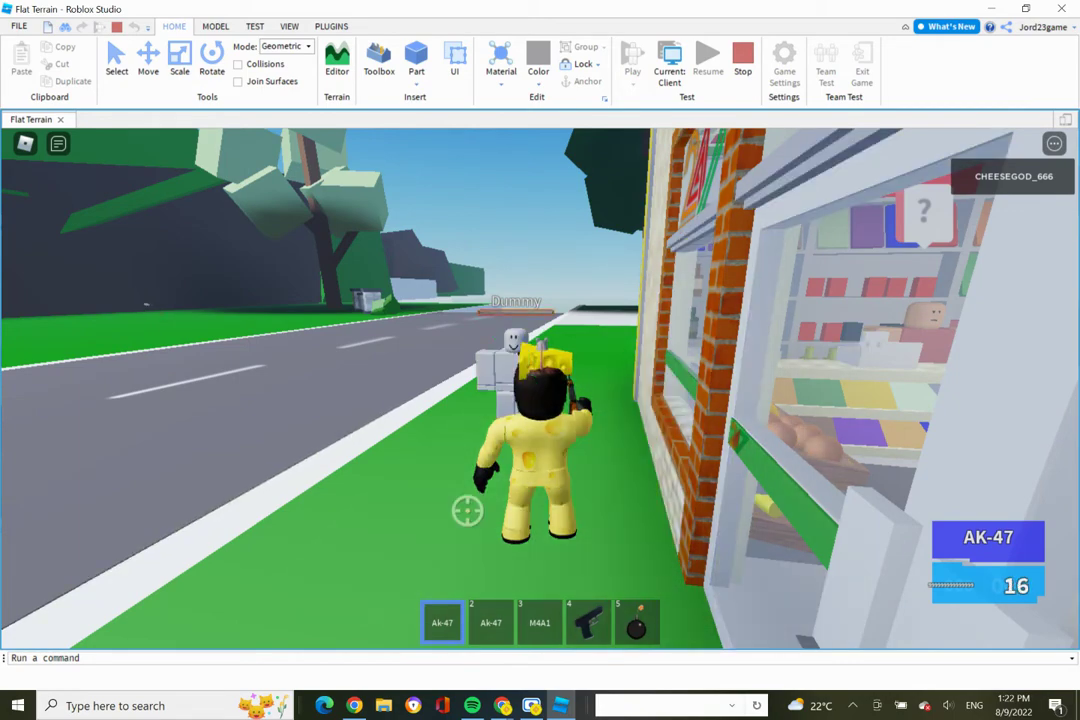
Step: Put away the AK-47 and walk the avatar through the door into the convenience store
{"action": "right_click_drag", "start_coordinate": [475, 597], "coordinate": [475, 597]}
{"action": "key", "text": "s"}
{"action": "key", "text": "w"}
{"action": "key", "text": "s"}
{"action": "key", "text": "w"}
{"action": "key", "text": "s"}
{"action": "key", "text": "w"}
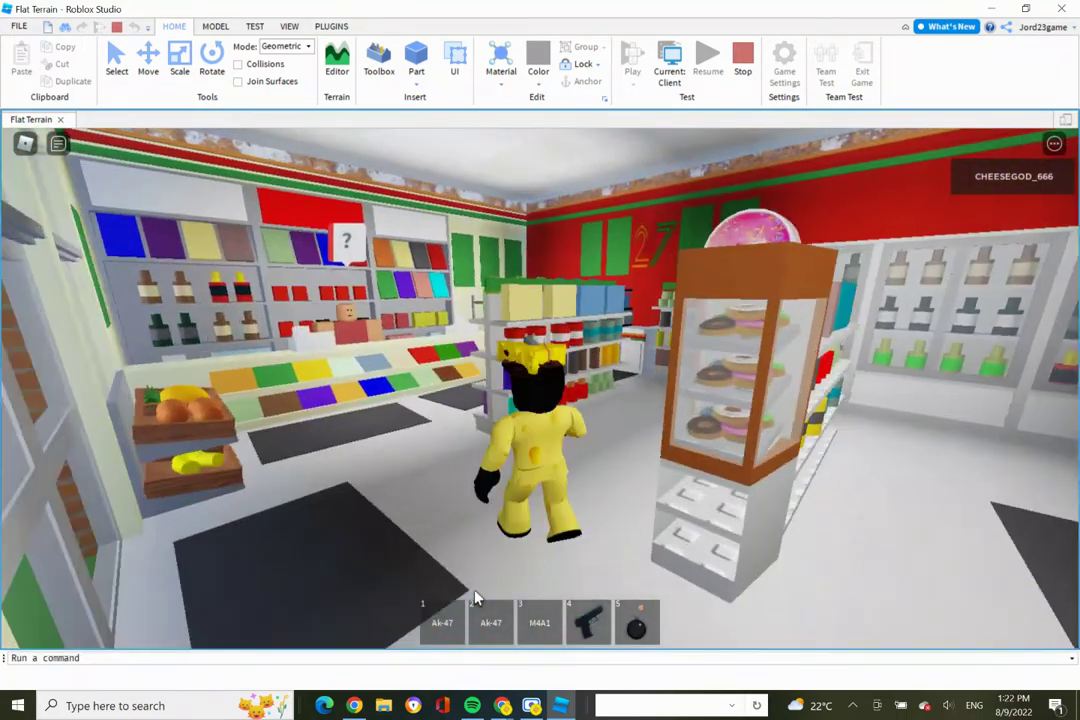
Step: Walk to the store counter, jump the avatar onto it and start a chat with the shopkeeper NPC
{"action": "key", "text": "w"}
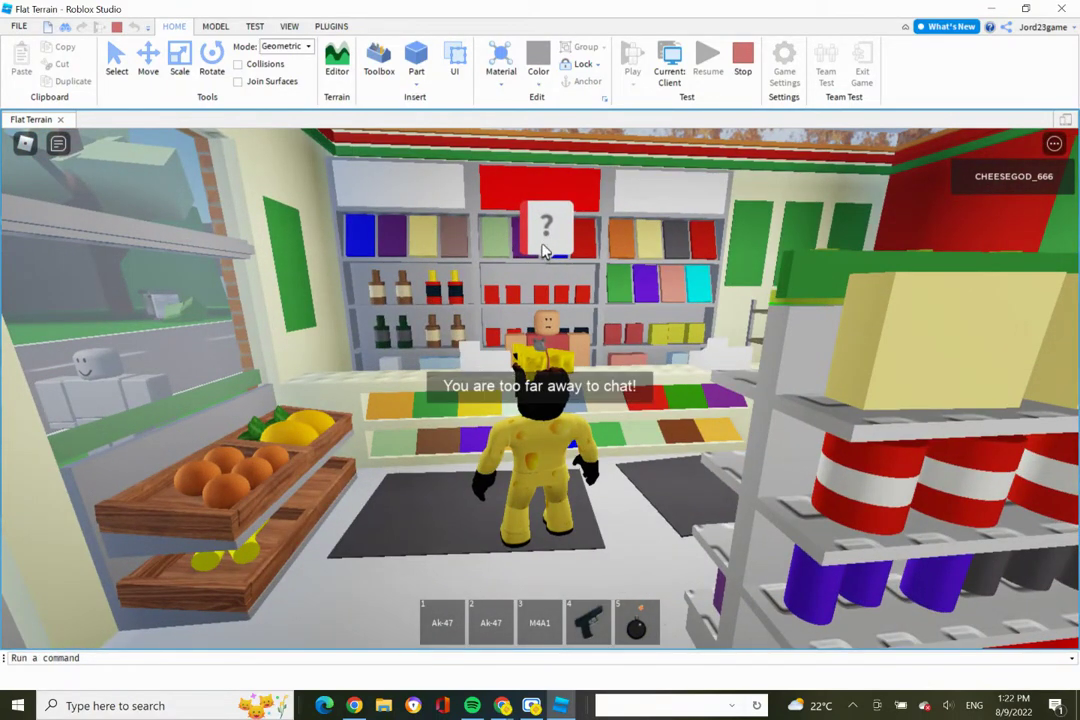
{"action": "key", "text": "w"}
{"action": "key", "text": "space"}
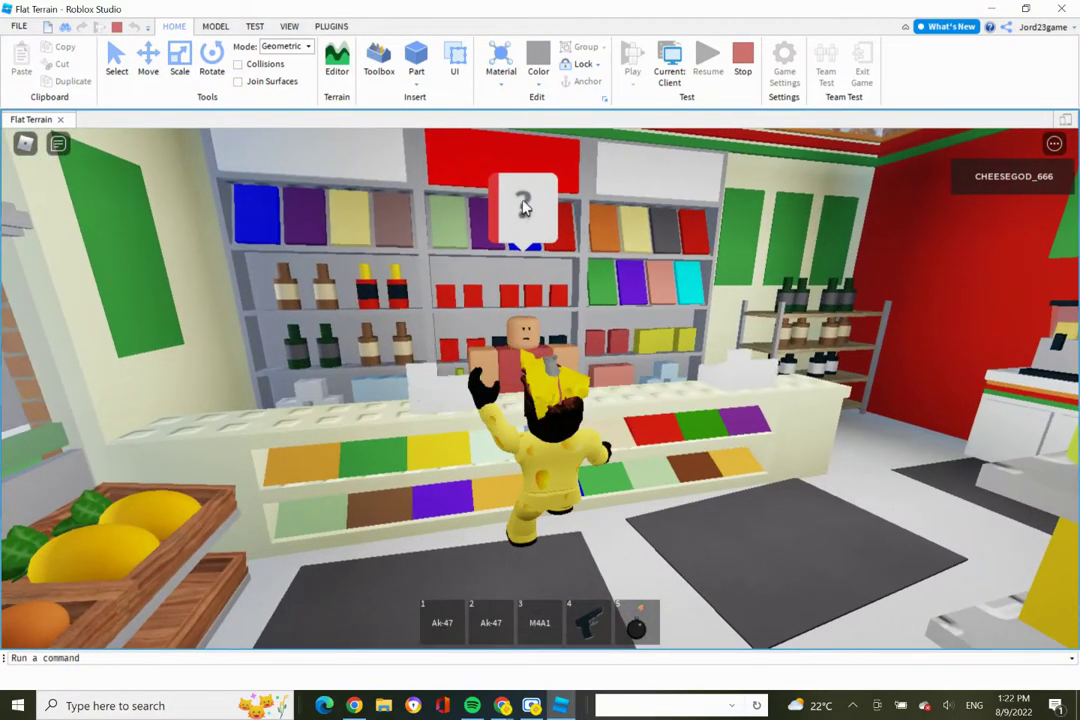
{"action": "key", "text": "w"}
{"action": "key", "text": "space"}
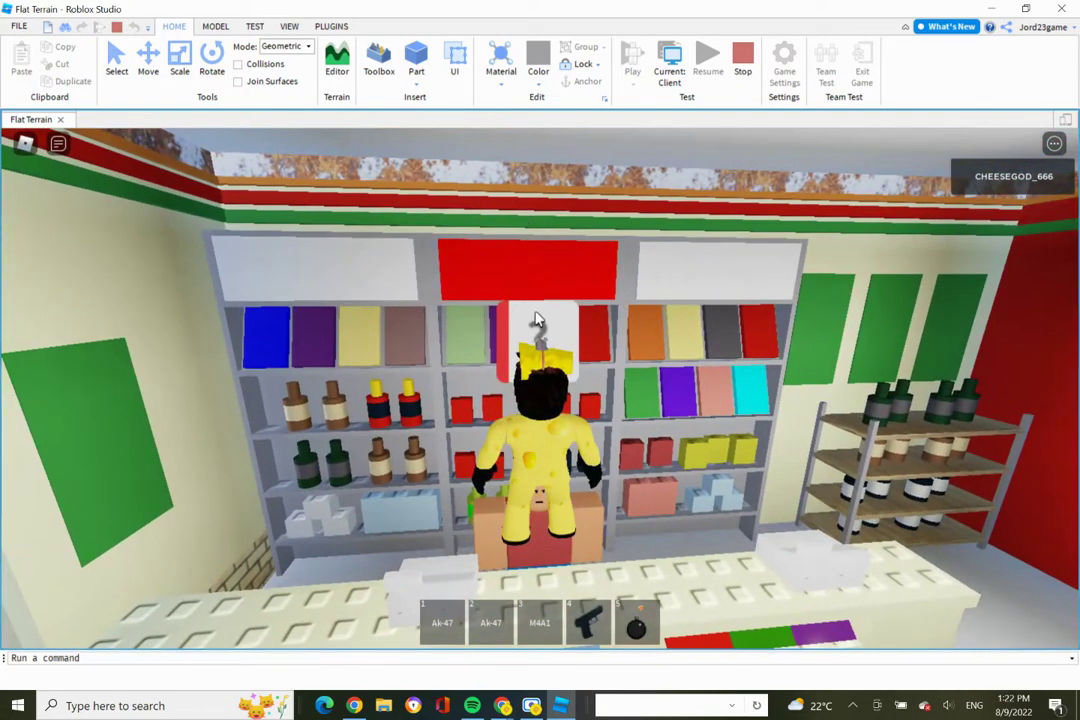
{"action": "left_click", "coordinate": [536, 340]}
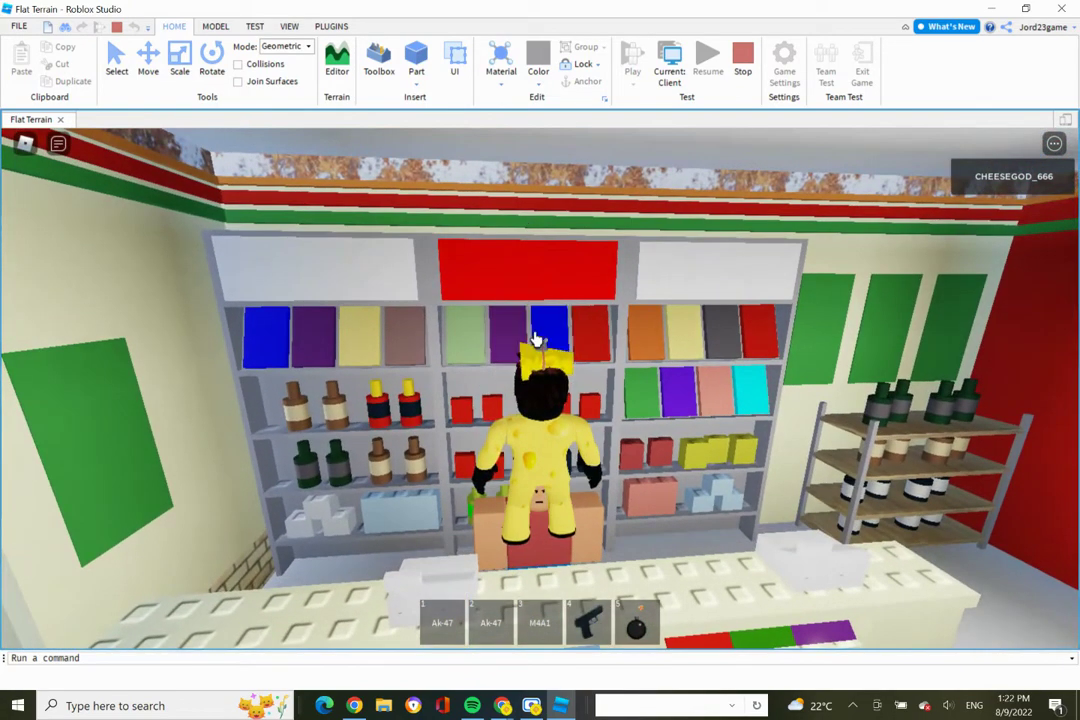
Step: Answer the shopkeeper with the dialogue choice "GIVE ME ALL UR MONEYS!!"
{"action": "right_click_drag", "start_coordinate": [536, 340], "coordinate": [535, 338]}
{"action": "key", "text": "s"}
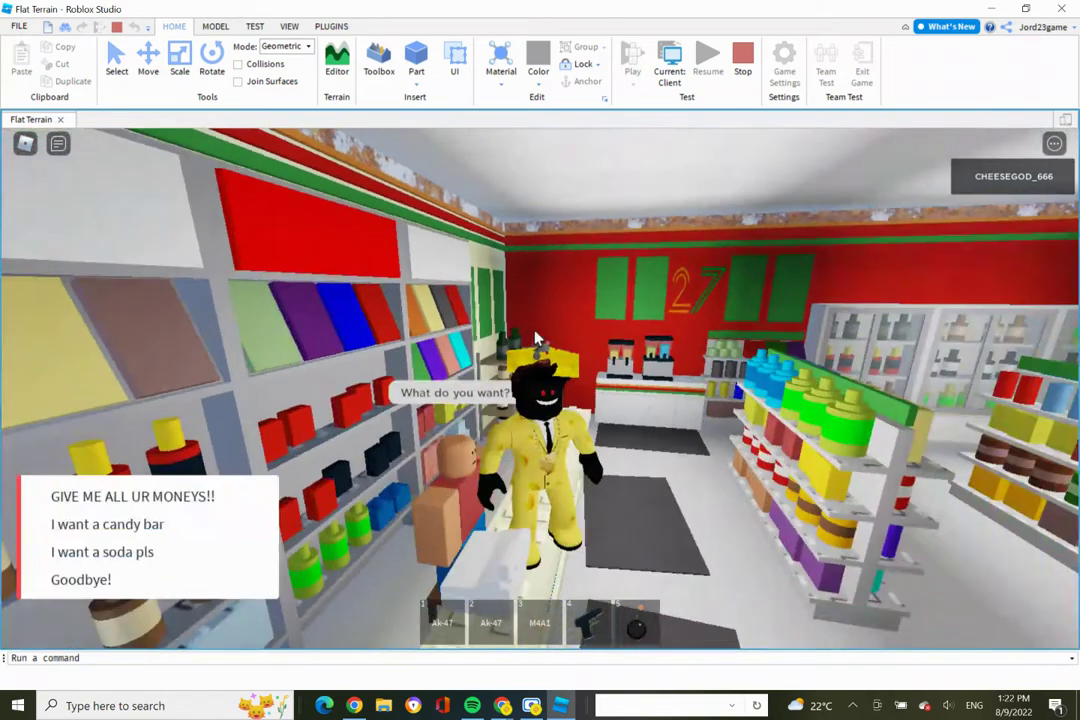
{"action": "right_click_drag", "start_coordinate": [398, 468], "coordinate": [398, 468]}
Step: Move the avatar down from the counter and equip the AK-47 in front of the shopkeeper
{"action": "key", "text": "w"}
{"action": "key", "text": "d"}
{"action": "key", "text": "w"}
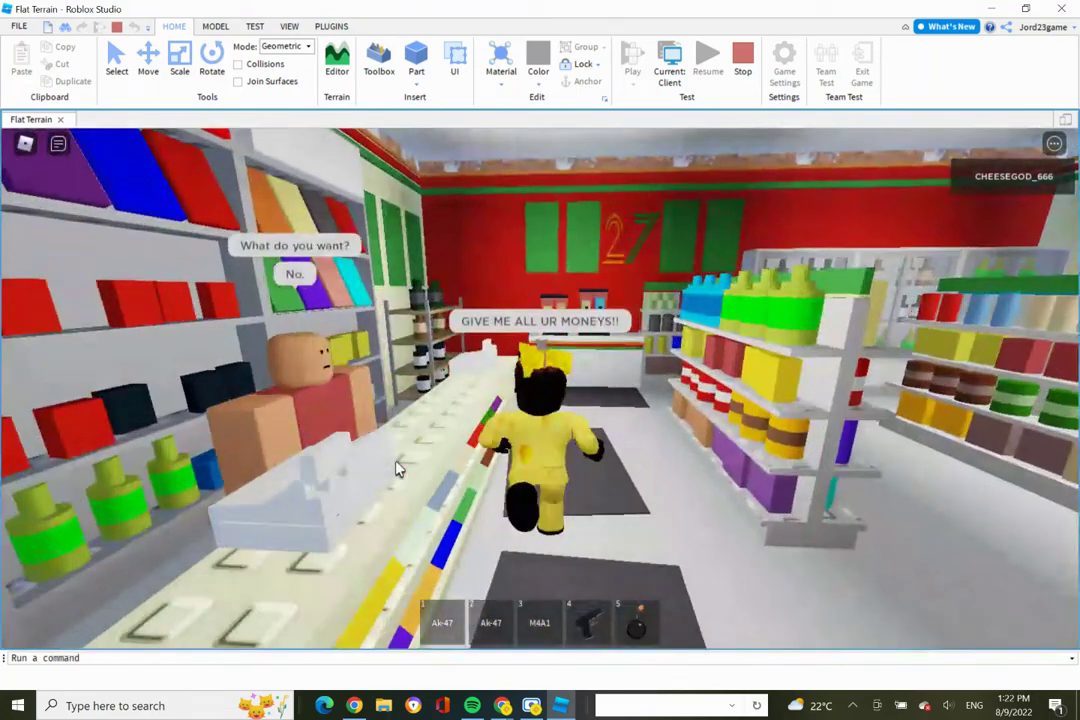
{"action": "key", "text": "1"}
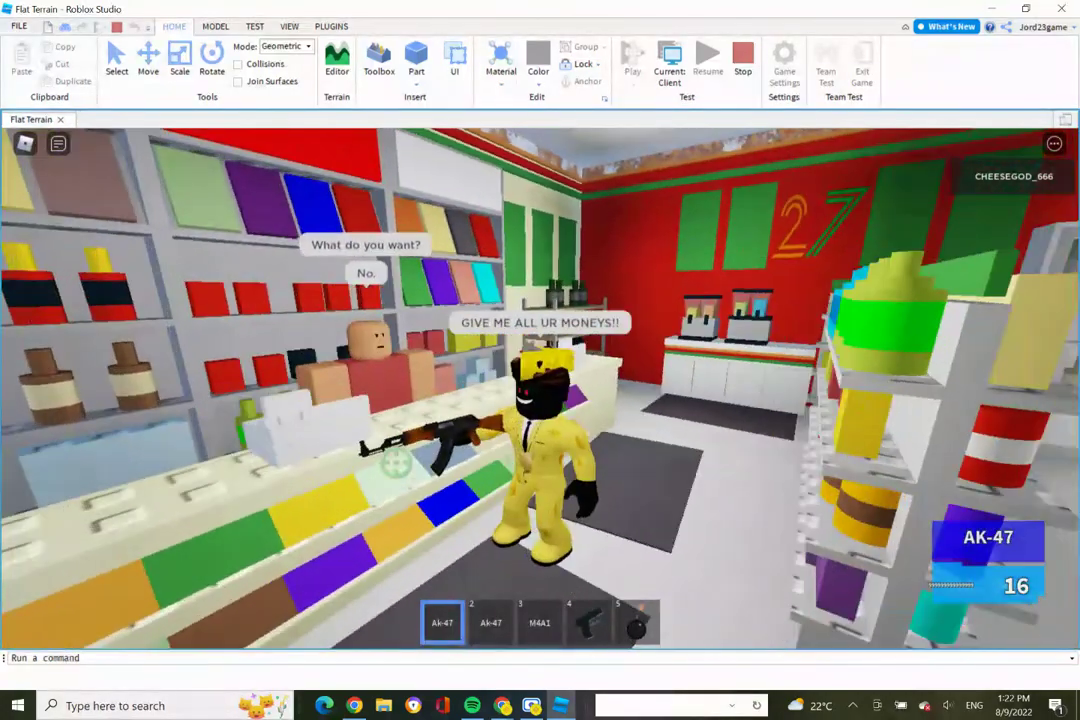
Step: Fire the AK-47 at the shopkeeper, back away from the counter and put the rifle away
{"action": "left_click_drag", "start_coordinate": [377, 347], "coordinate": [370, 358]}
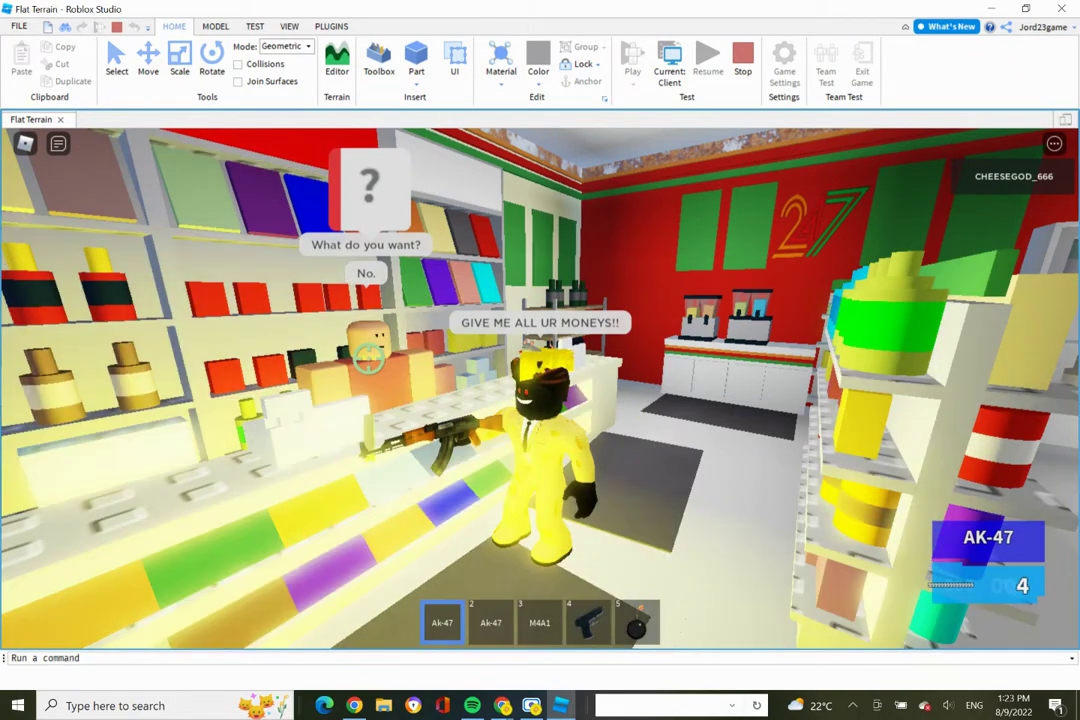
{"action": "key", "text": "s"}
{"action": "right_click_drag", "start_coordinate": [370, 358], "coordinate": [370, 358]}
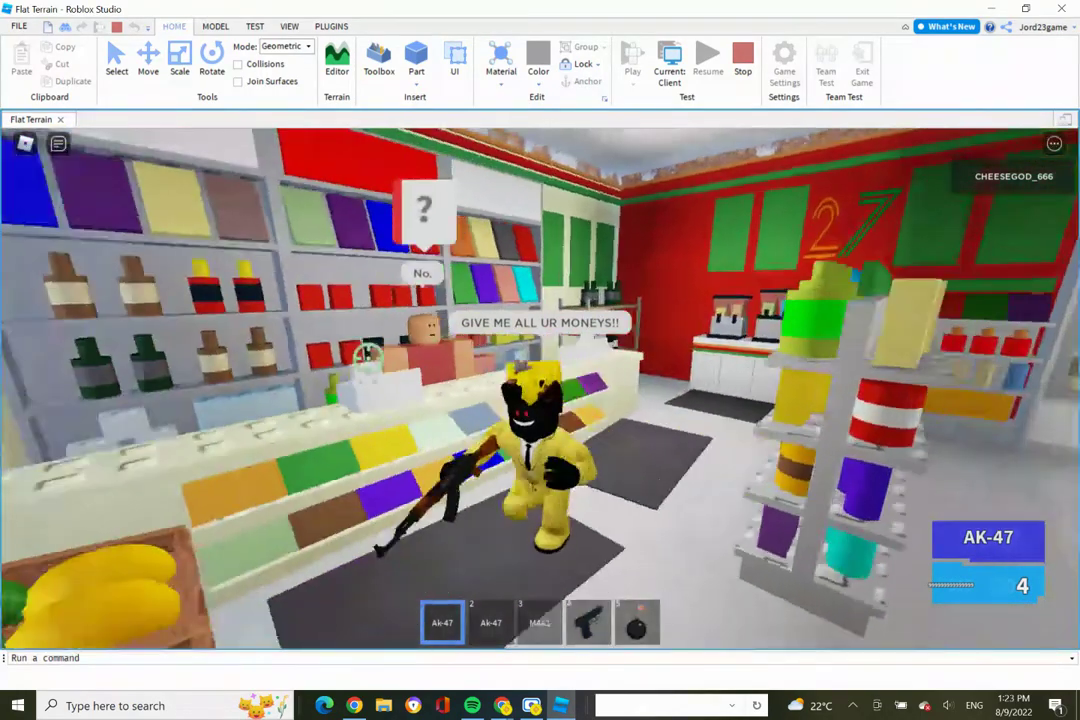
{"action": "key", "text": "a"}
{"action": "key", "text": "1"}
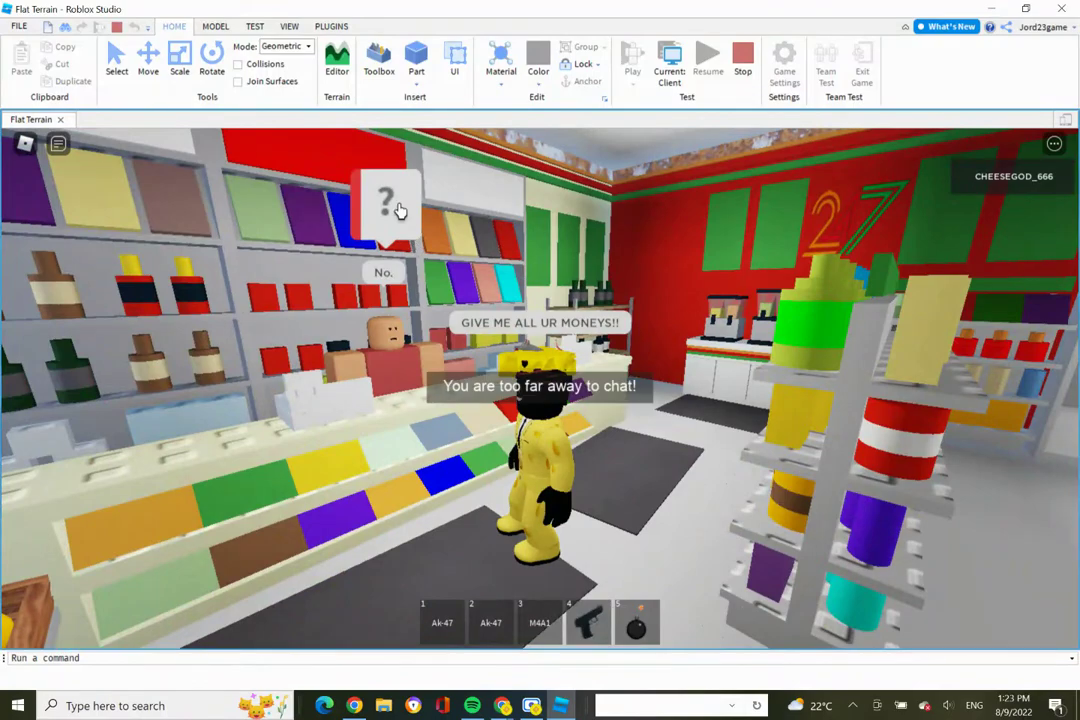
Step: Move the avatar back to the counter, jump onto it and restart the chat with the shopkeeper
{"action": "right_click_drag", "start_coordinate": [399, 210], "coordinate": [399, 210]}
{"action": "key", "text": "w"}
{"action": "key", "text": "space"}
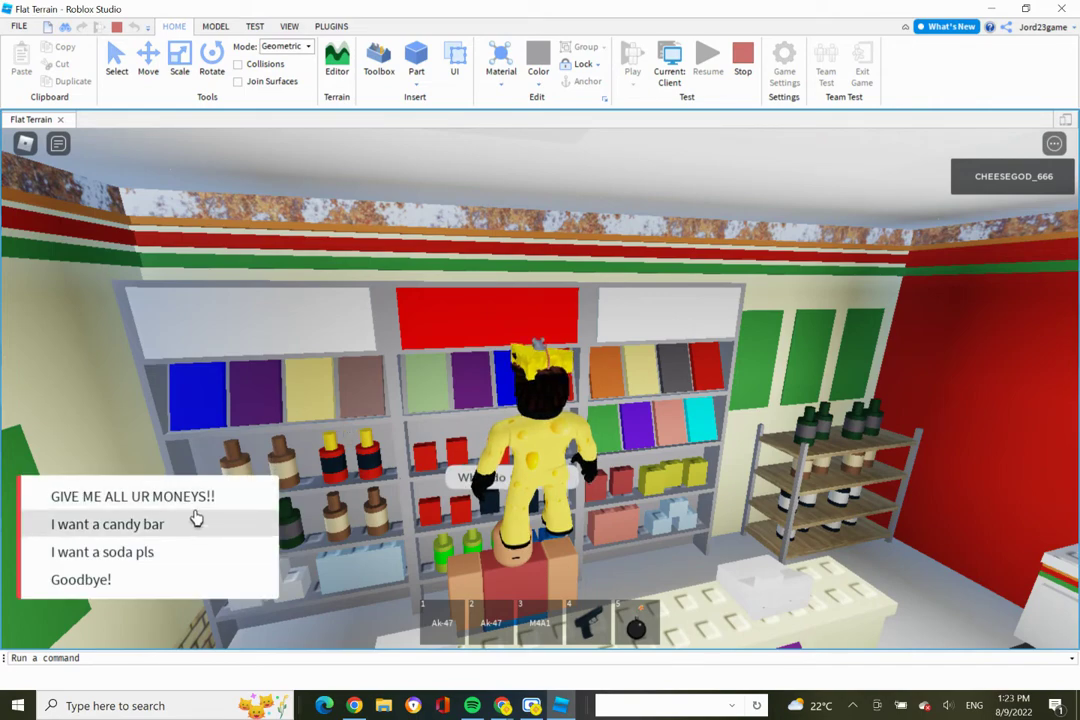
Step: Get the avatar down from the counter, leave the store and run onto the grass beside its brick wall
{"action": "key", "text": "s"}
{"action": "right_click_drag", "start_coordinate": [407, 481], "coordinate": [407, 481]}
{"action": "key", "text": "w"}
{"action": "key", "text": "w"}
{"action": "key", "text": "w"}
{"action": "key", "text": "w"}
{"action": "key", "text": "w"}
{"action": "key", "text": "w"}
{"action": "key", "text": "s"}
{"action": "key", "text": "space"}
{"action": "key", "text": "space"}
{"action": "key", "text": "w"}
{"action": "key", "text": "s"}
{"action": "key", "text": "w"}
{"action": "right_click_drag", "start_coordinate": [407, 481], "coordinate": [407, 481]}
{"action": "key", "text": "space"}
{"action": "key", "text": "w"}
{"action": "key", "text": "space"}
{"action": "key", "text": "w"}
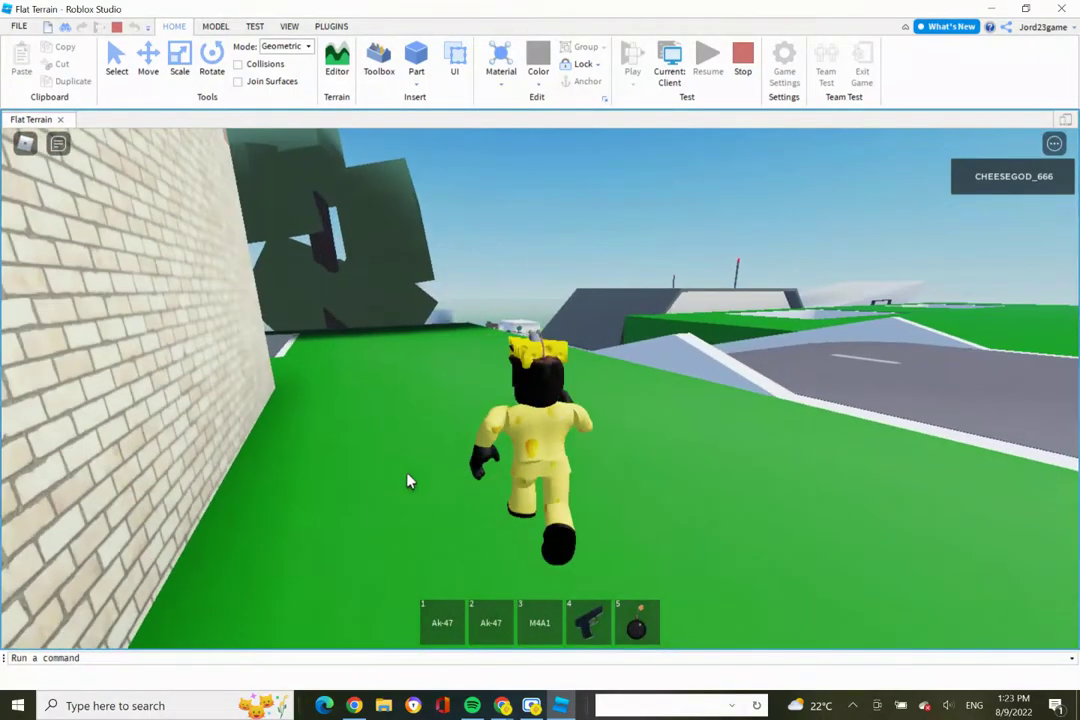
{"action": "key", "text": "w"}
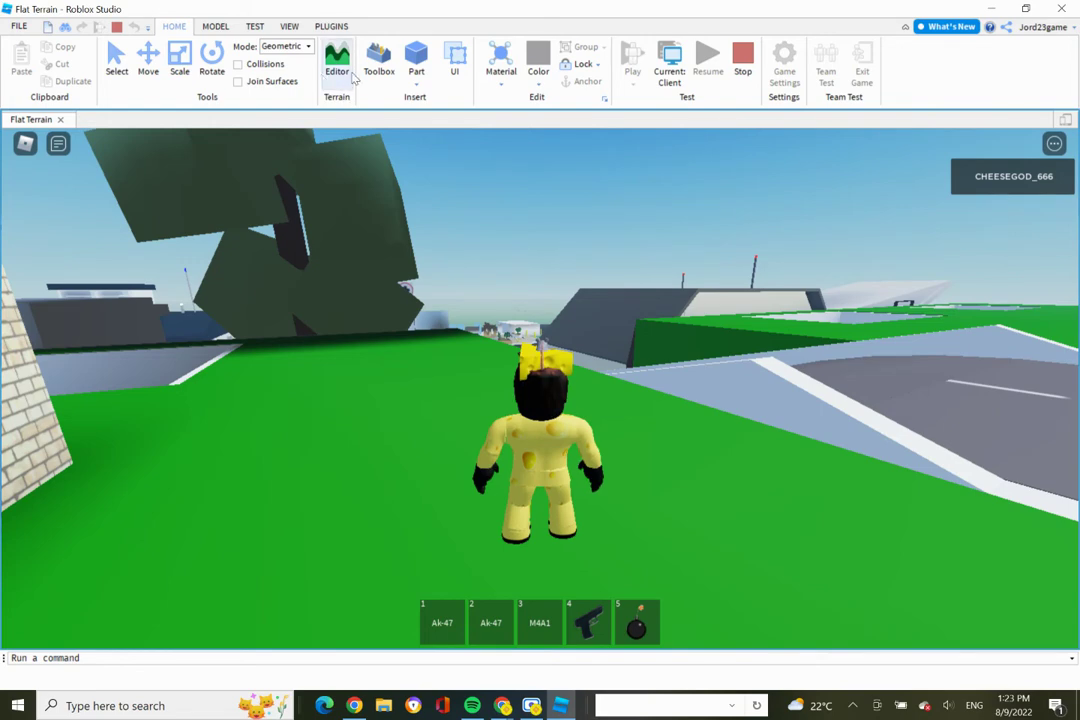
Step: Open the Terrain Editor and close it again
{"action": "left_click", "coordinate": [337, 70]}
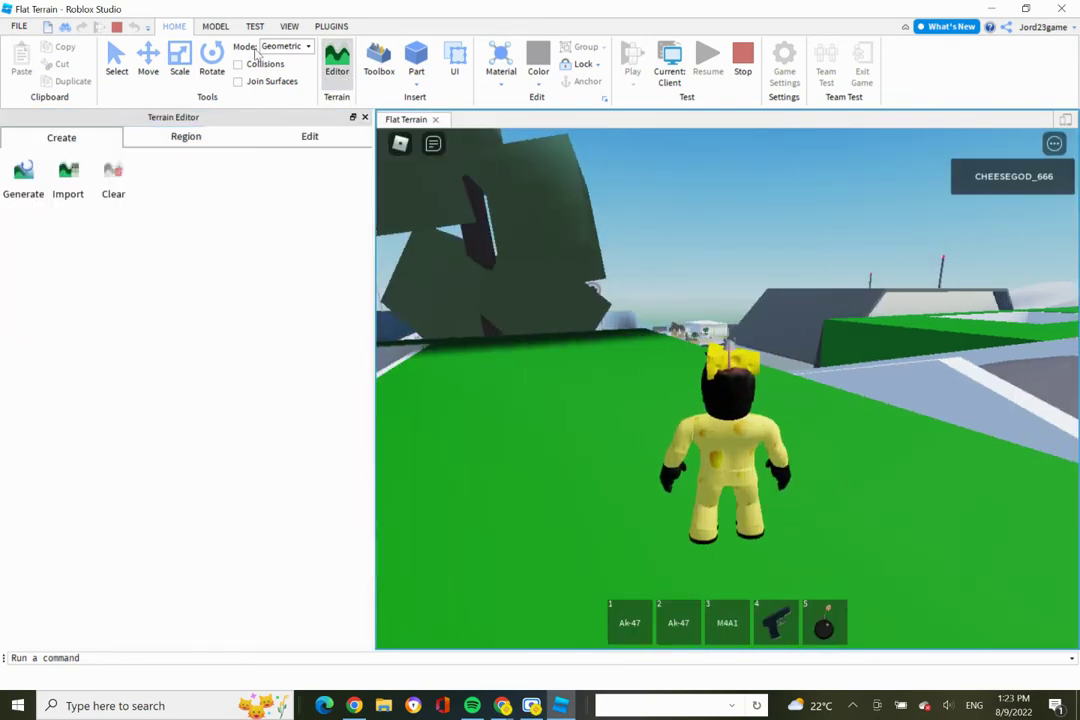
{"action": "left_click", "coordinate": [338, 74]}
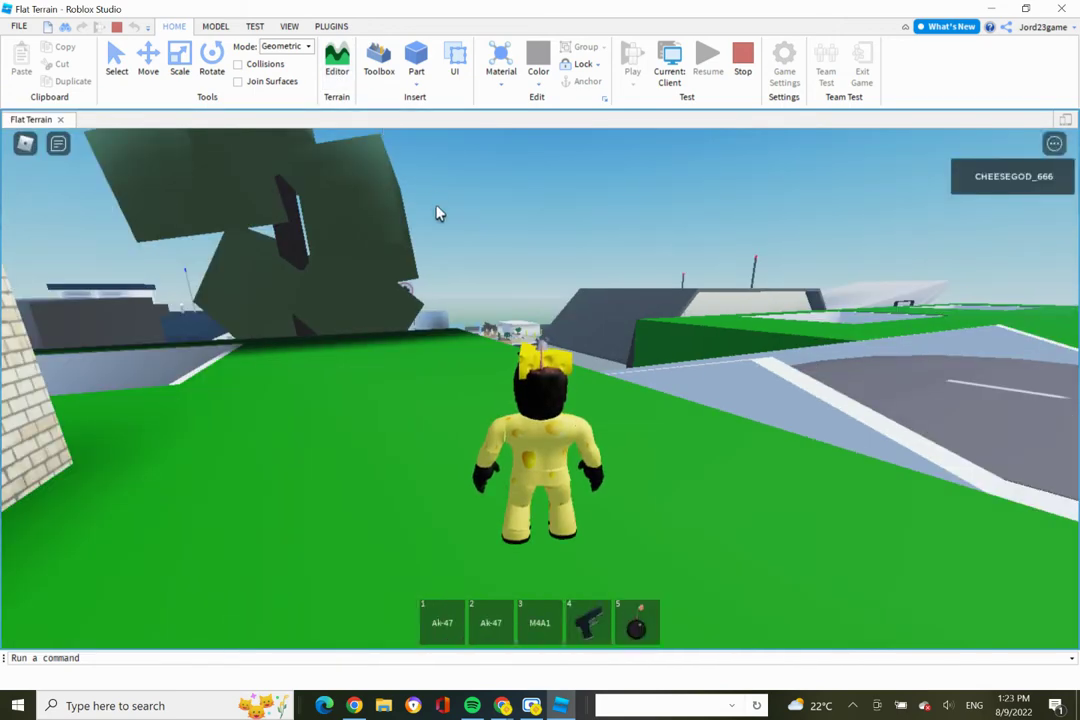
Step: Turn the avatar toward the store's brick wall, equip the bomb and set it off on the grass
{"action": "key", "text": "s"}
{"action": "key", "text": "Left"}
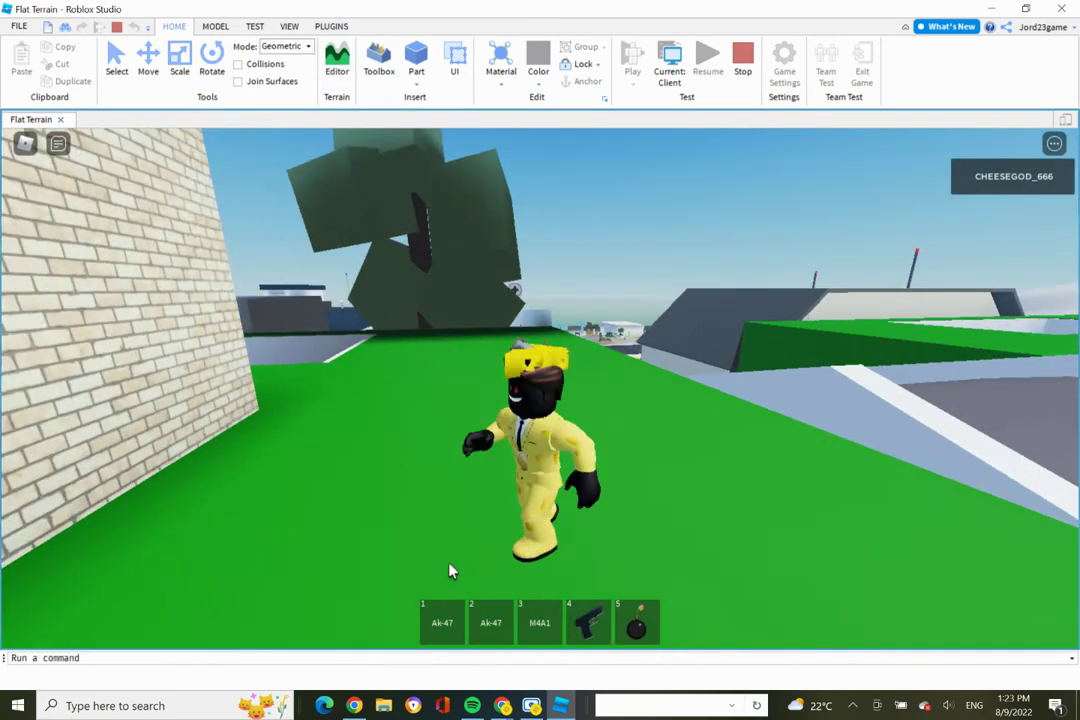
{"action": "key", "text": "5"}
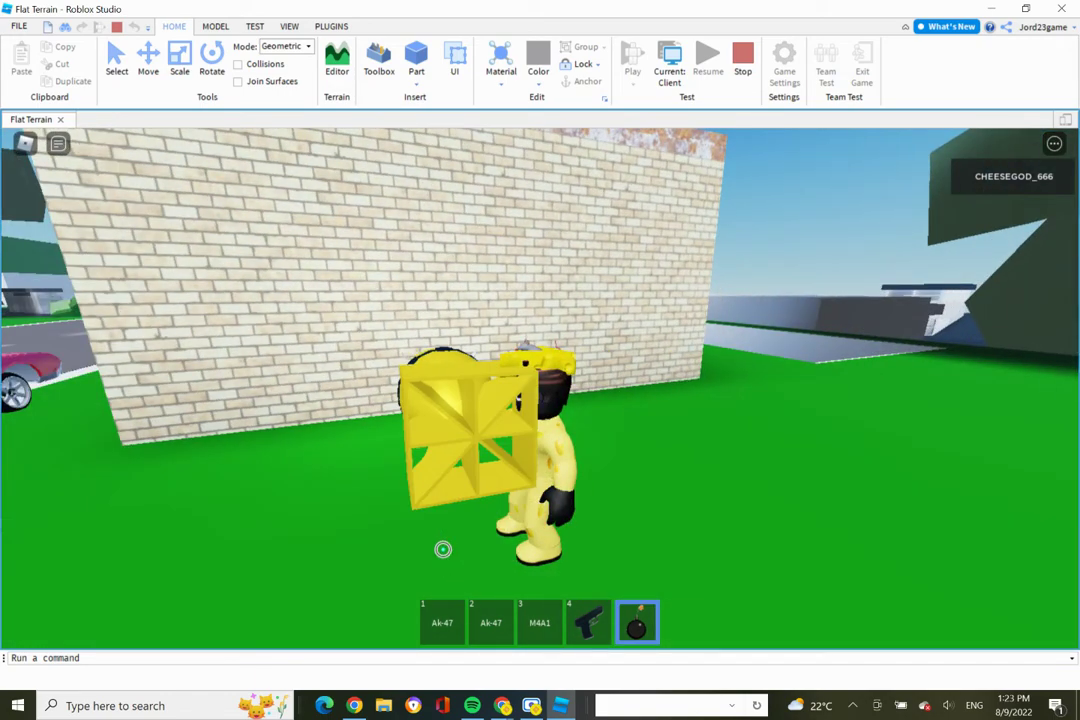
{"action": "key", "text": "s"}
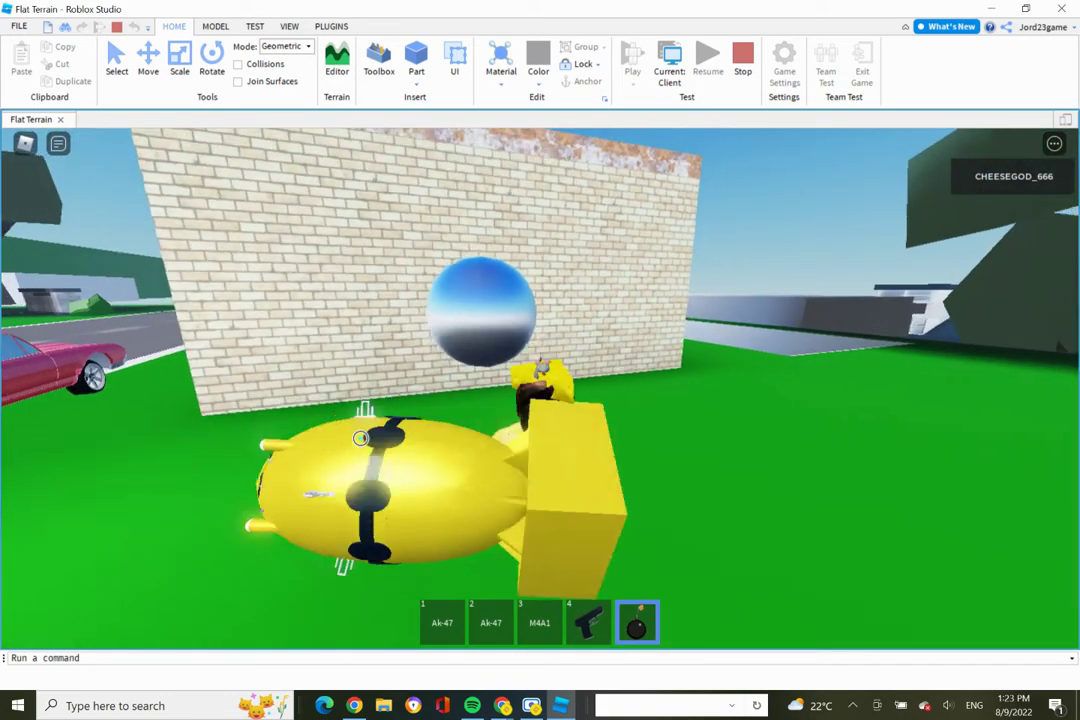
{"action": "key", "text": "5"}
{"action": "key", "text": "s"}
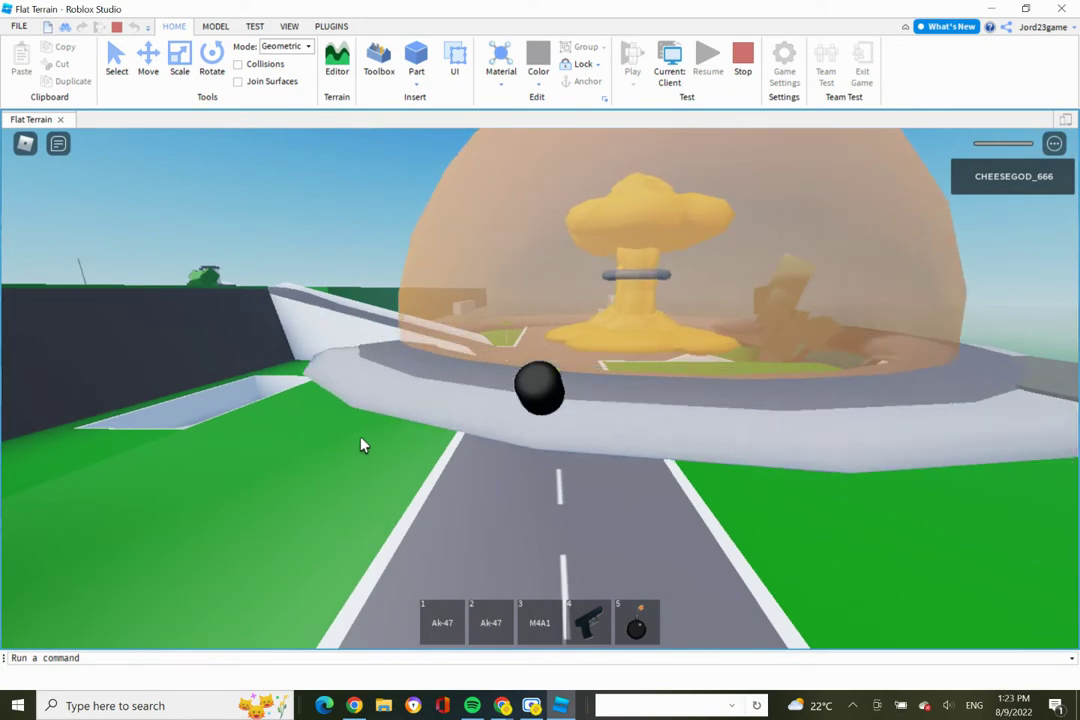
Step: Back the avatar off the spawn pad onto the road and examine the bomb's blast over the town
{"action": "key", "text": "s"}
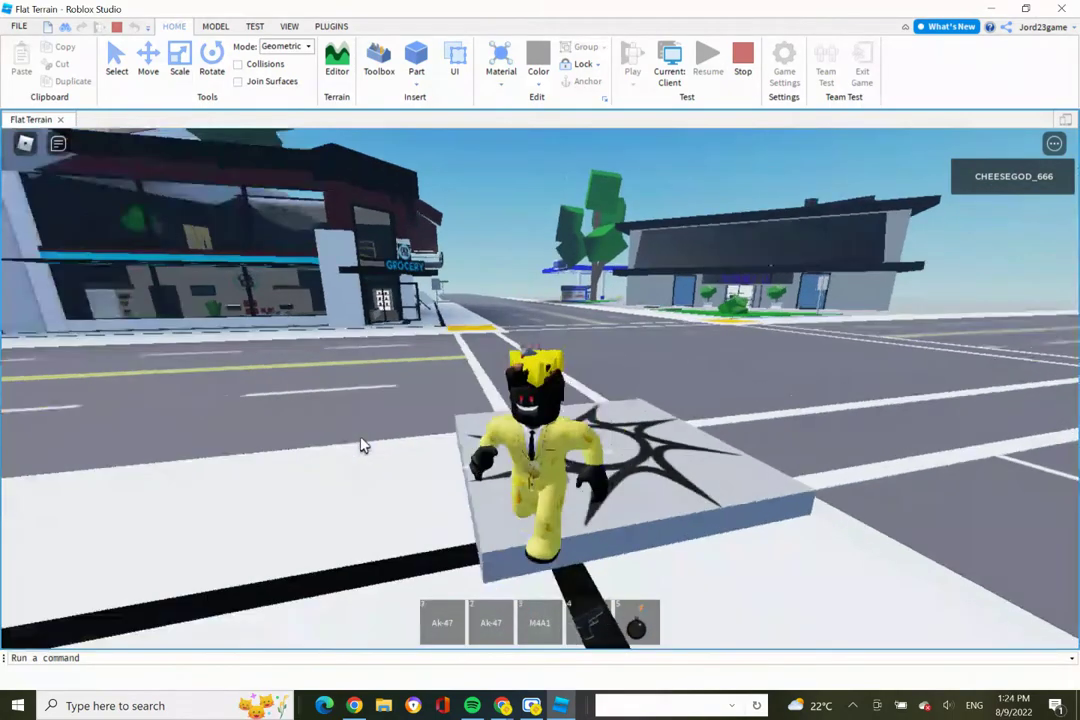
{"action": "key", "text": "Left"}
{"action": "key", "text": "Left"}
{"action": "key", "text": "s"}
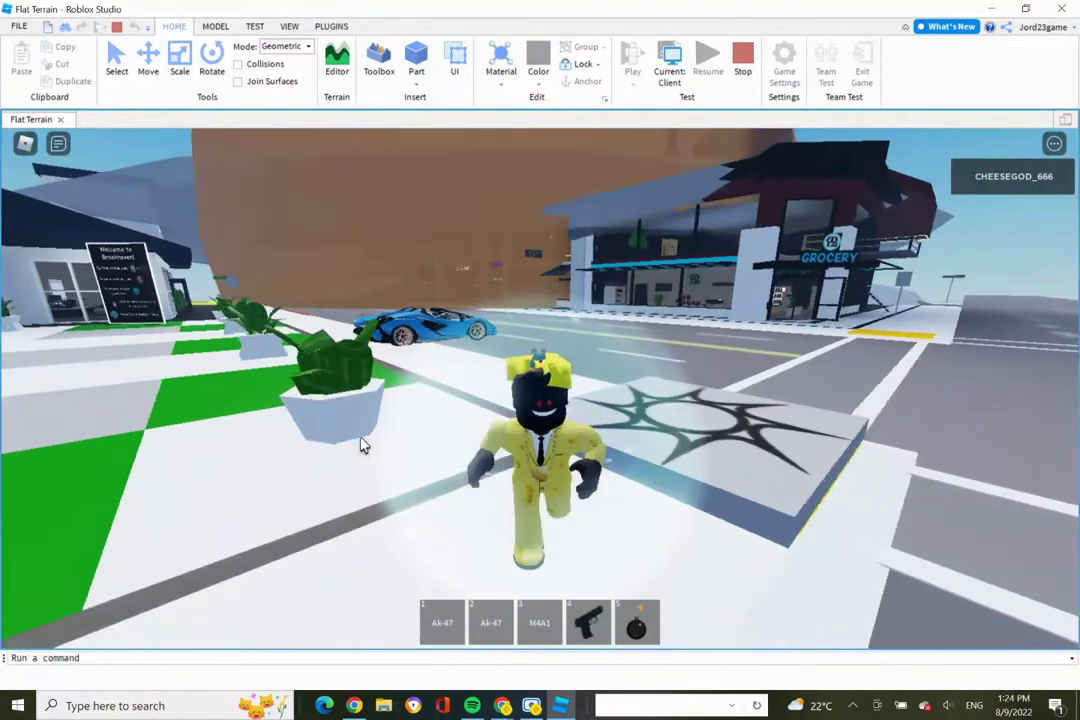
{"action": "key", "text": "s"}
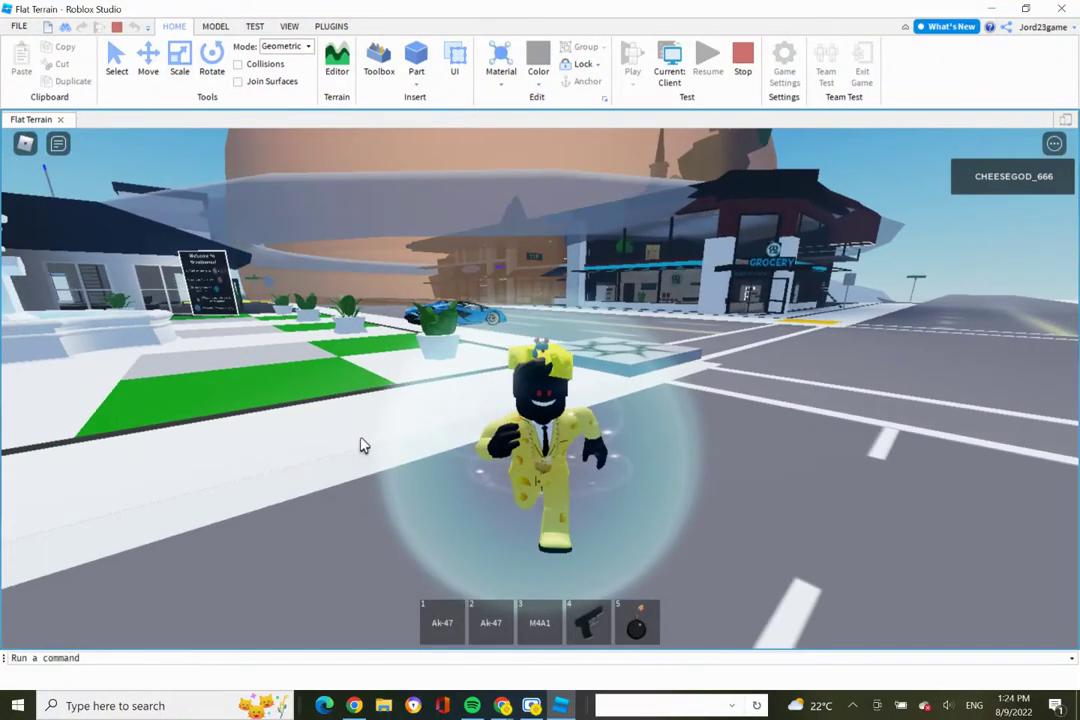
Step: Run the avatar back over the spawn pad and across the crosswalk to the grocery store corner
{"action": "key", "text": "w"}
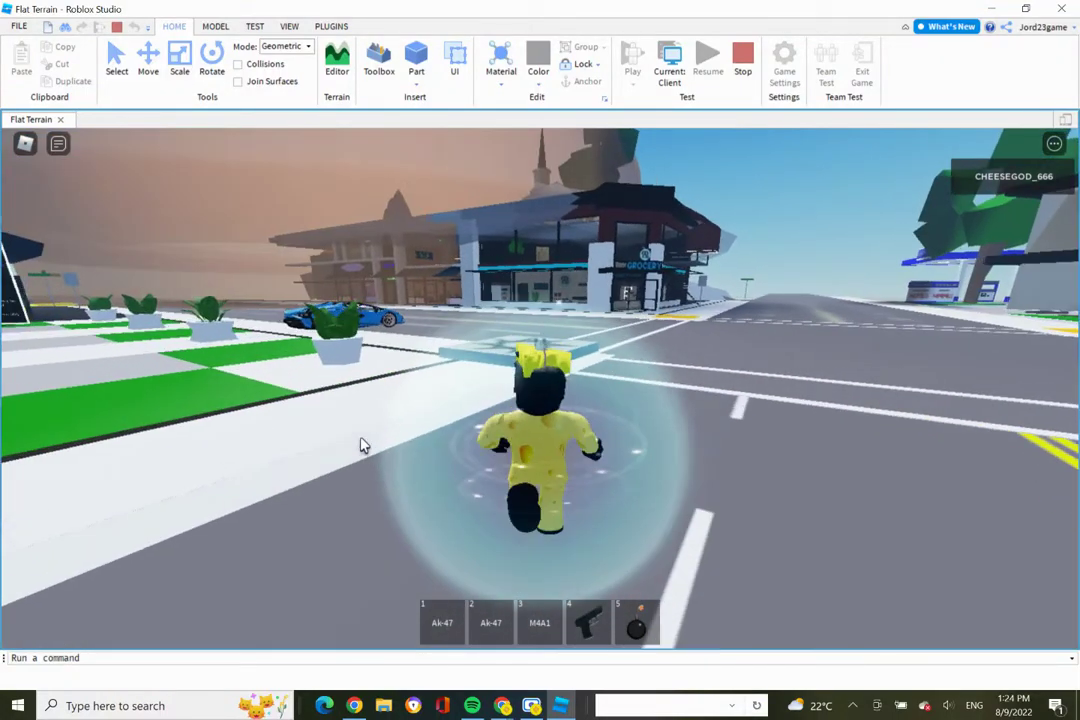
{"action": "key", "text": "w"}
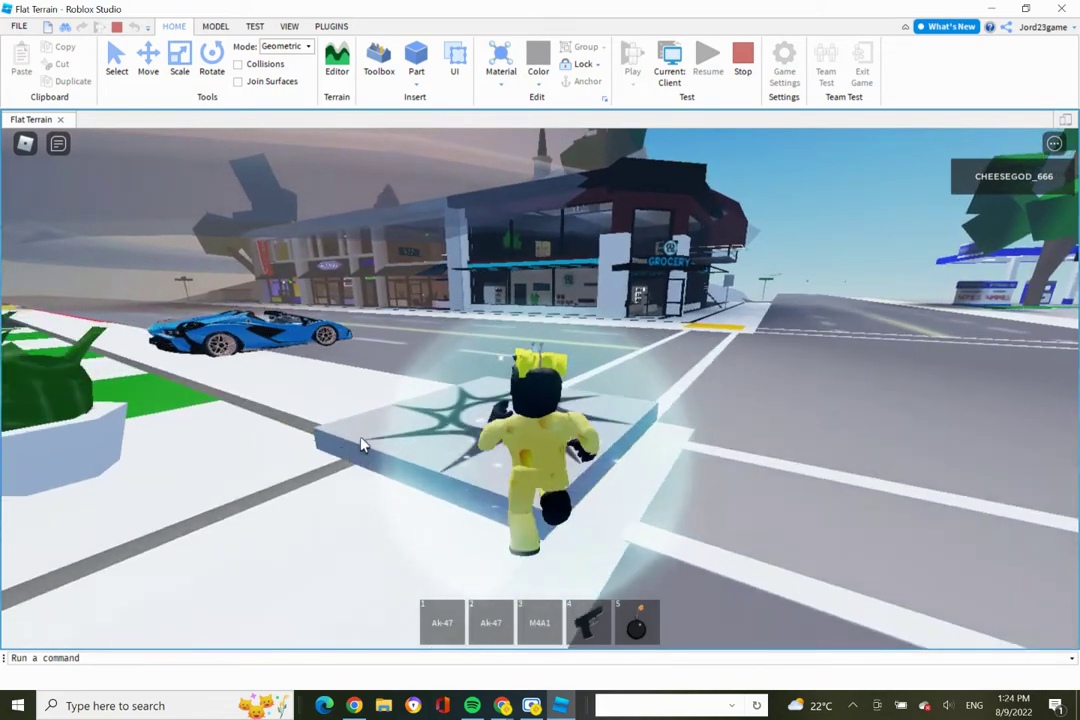
{"action": "key", "text": "w"}
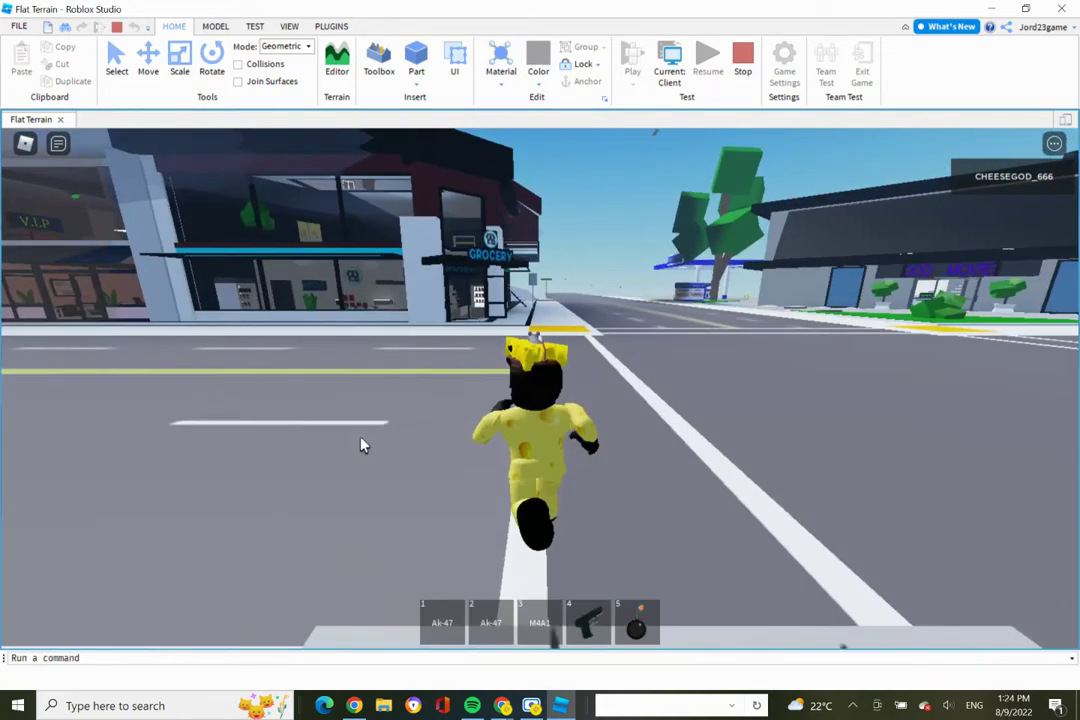
{"action": "key", "text": "w"}
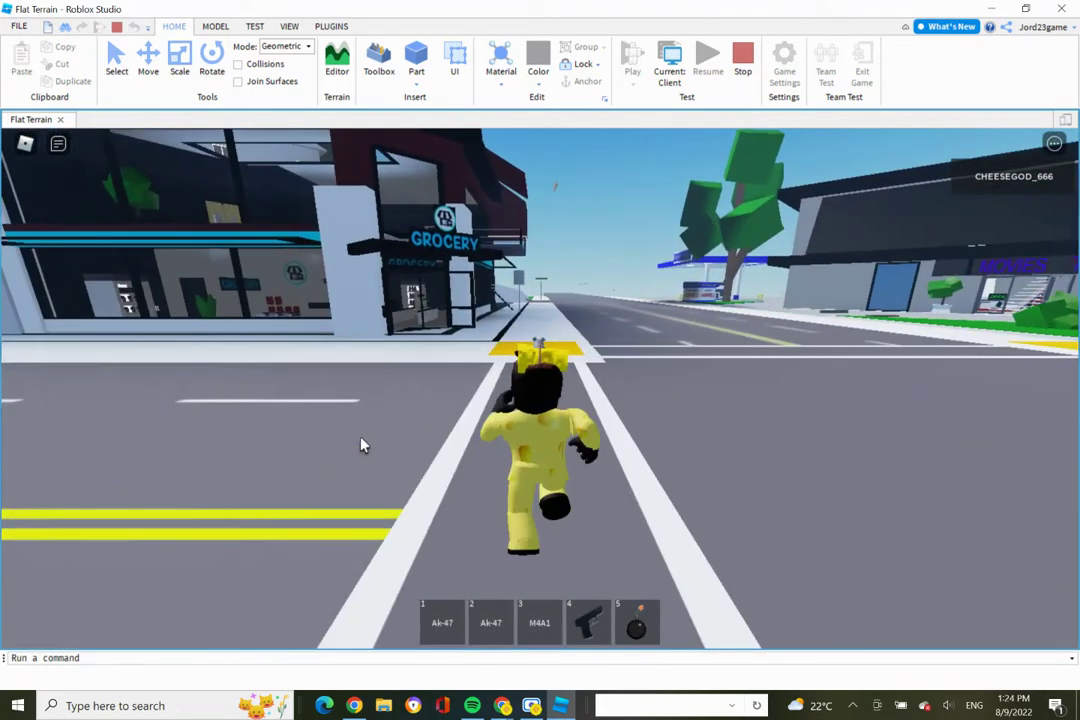
{"action": "key", "text": "w"}
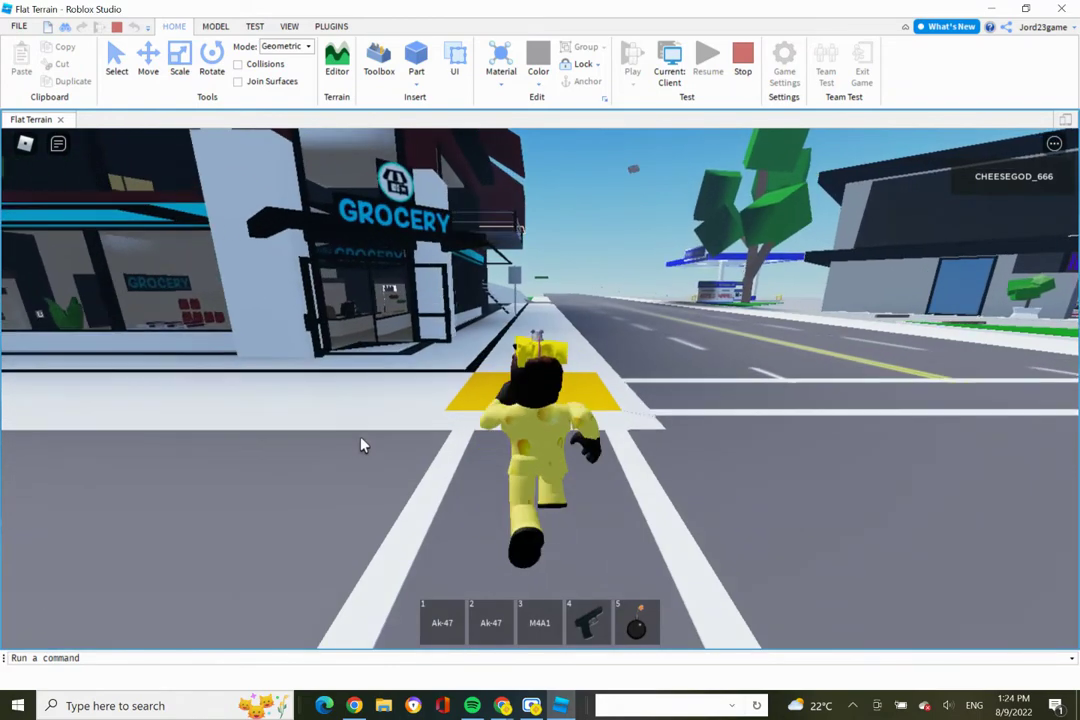
{"action": "key", "text": "w"}
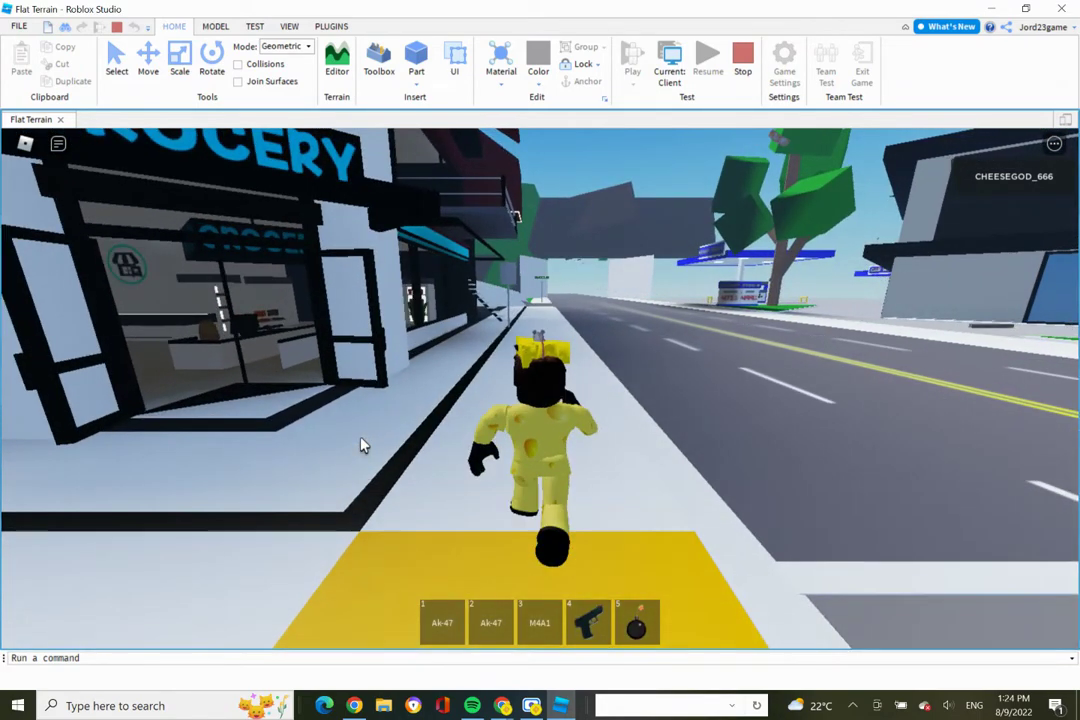
Step: Run the avatar along the sidewalk past the grocery store toward the tunnel
{"action": "key", "text": "w"}
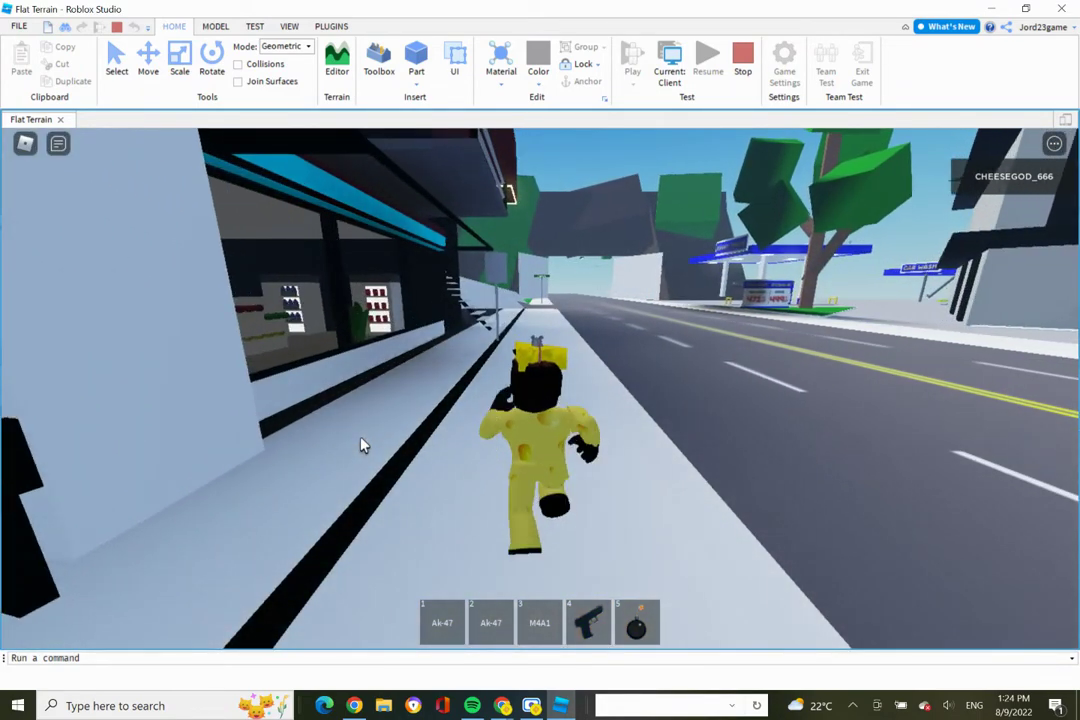
{"action": "key", "text": "w"}
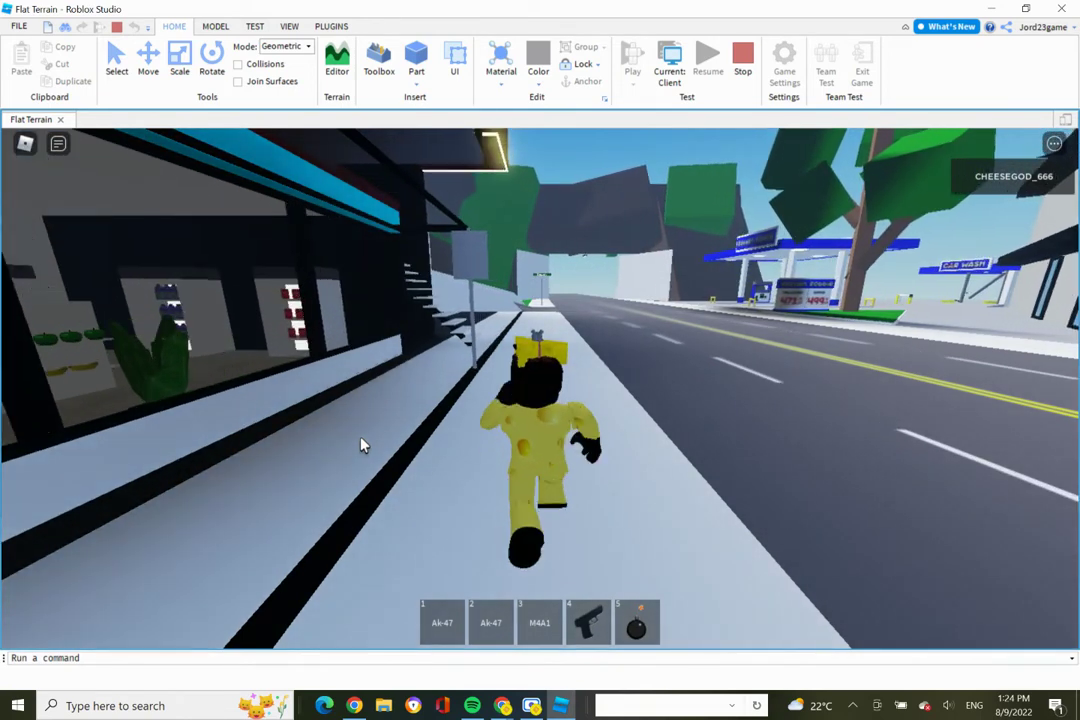
{"action": "key", "text": "w"}
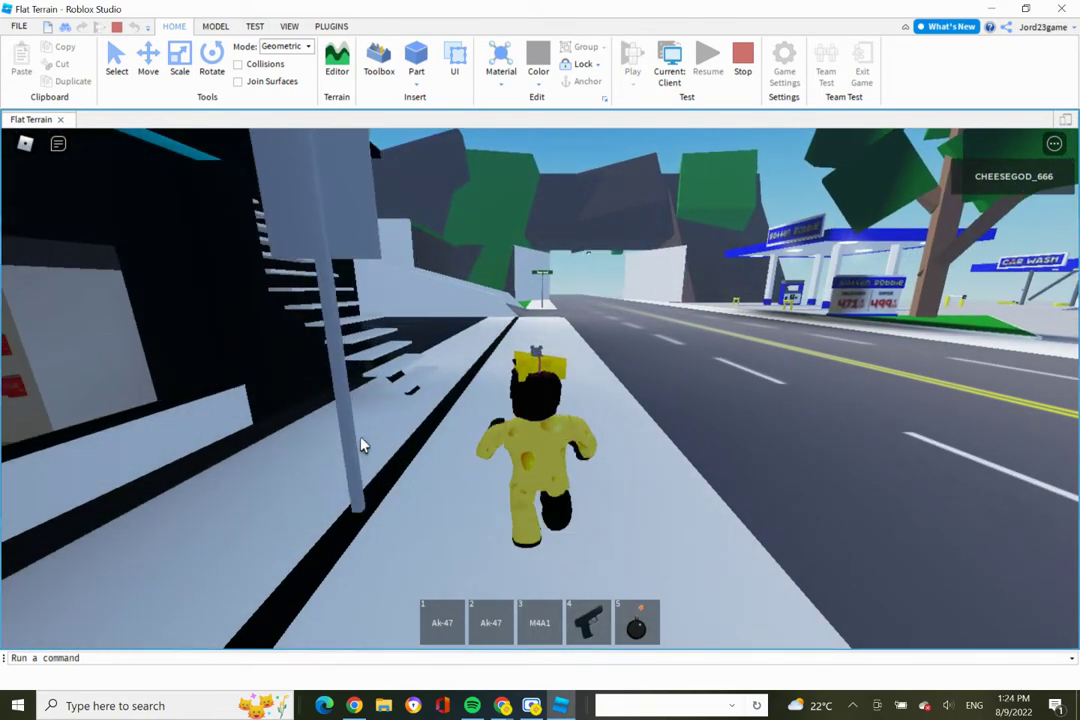
{"action": "key", "text": "w"}
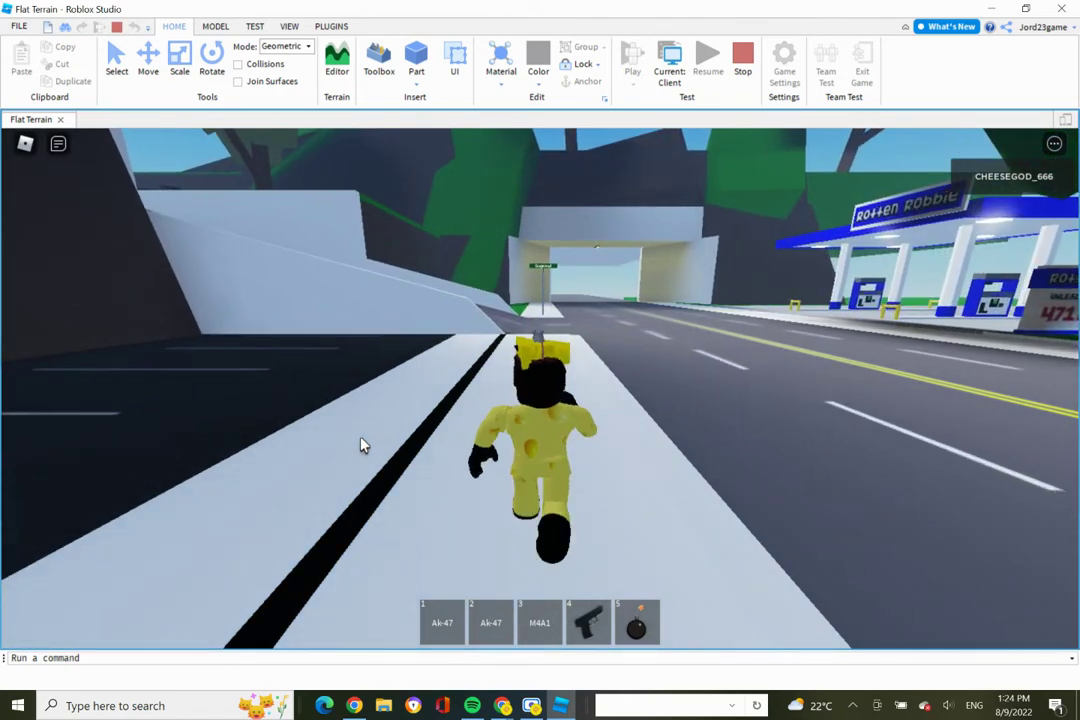
{"action": "key", "text": "w"}
Step: Cross the road diagonally with the avatar to the Rotten Robbie gas station
{"action": "key", "text": "Right"}
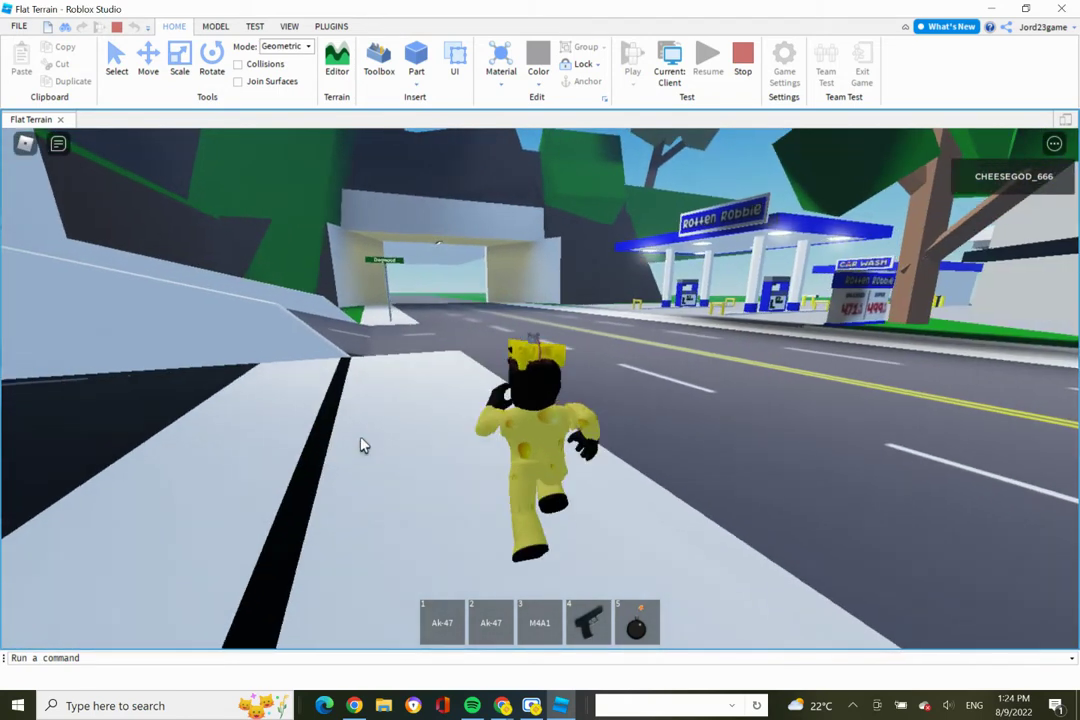
{"action": "key", "text": "w"}
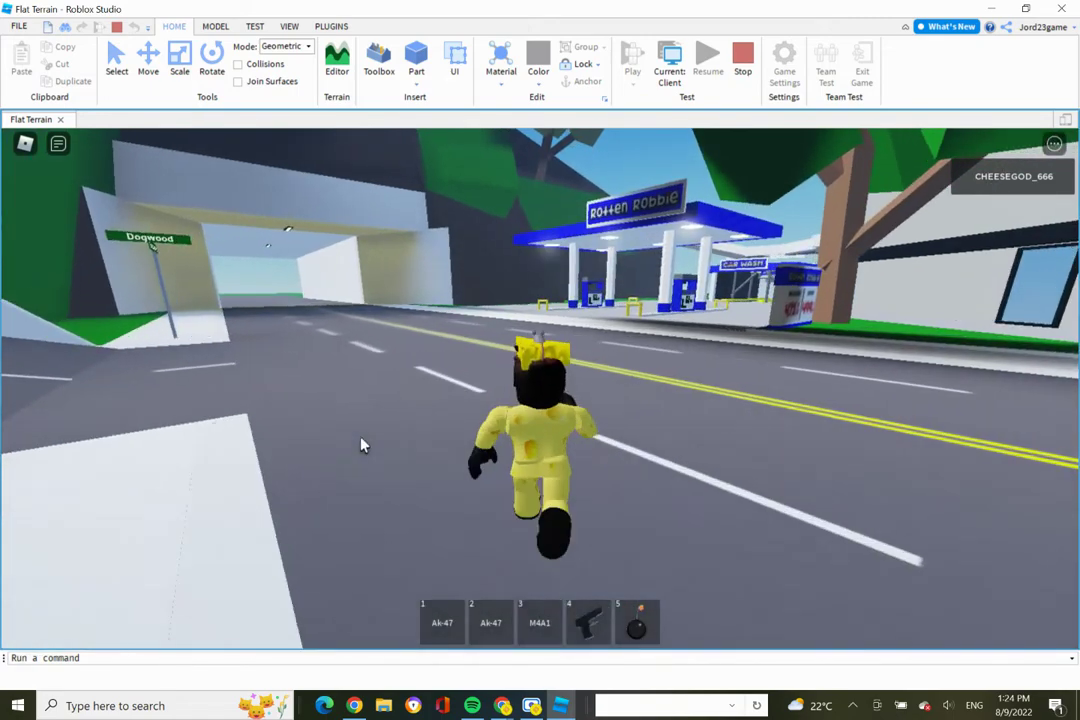
{"action": "key", "text": "w"}
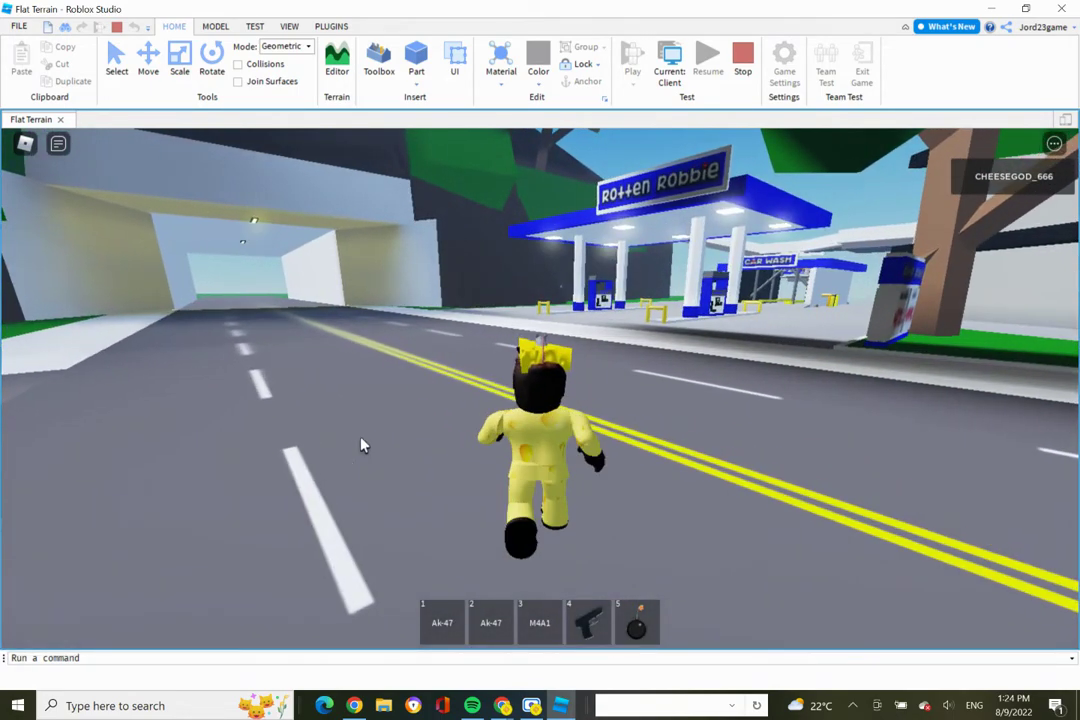
{"action": "key", "text": "w"}
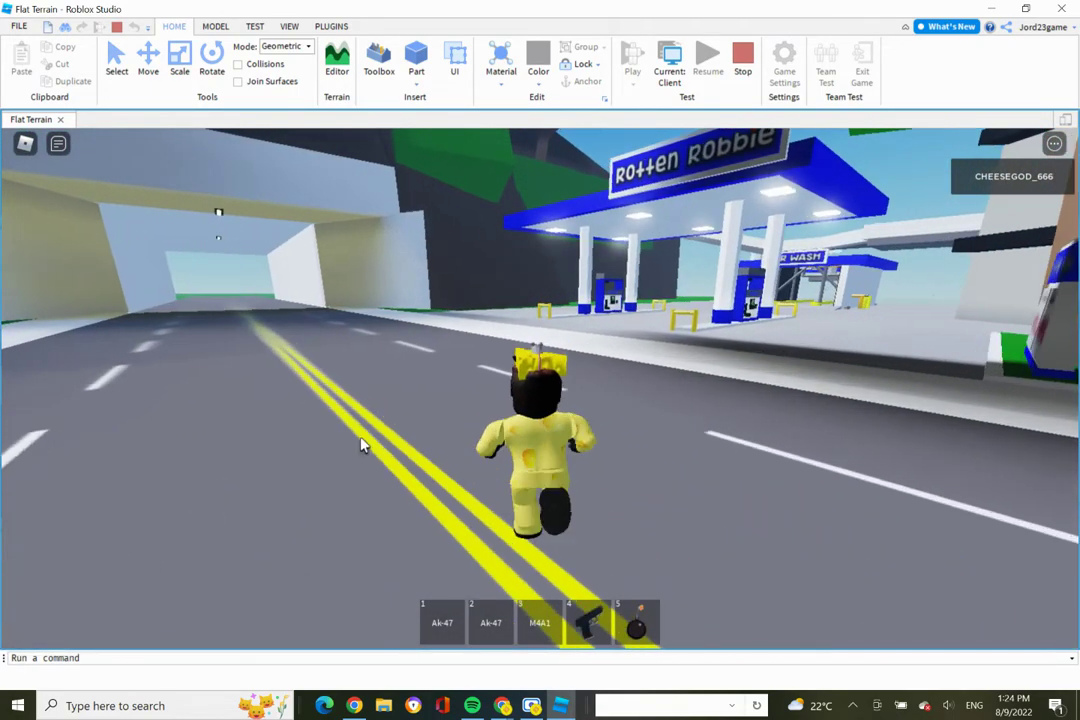
{"action": "key", "text": "w"}
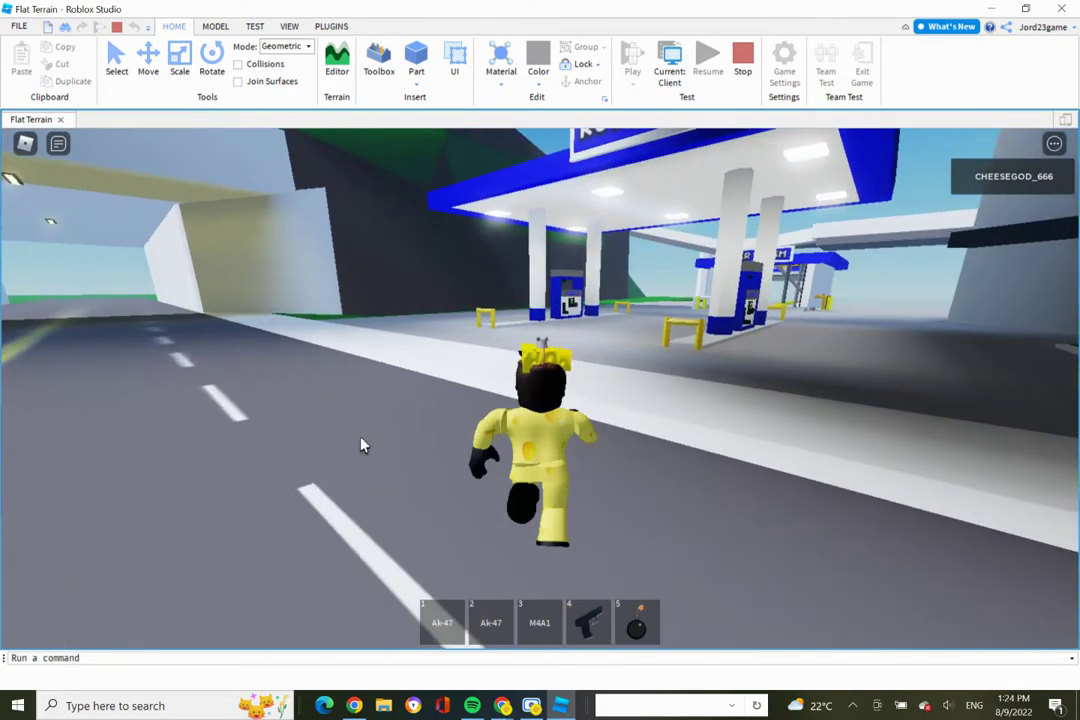
{"action": "key", "text": "w"}
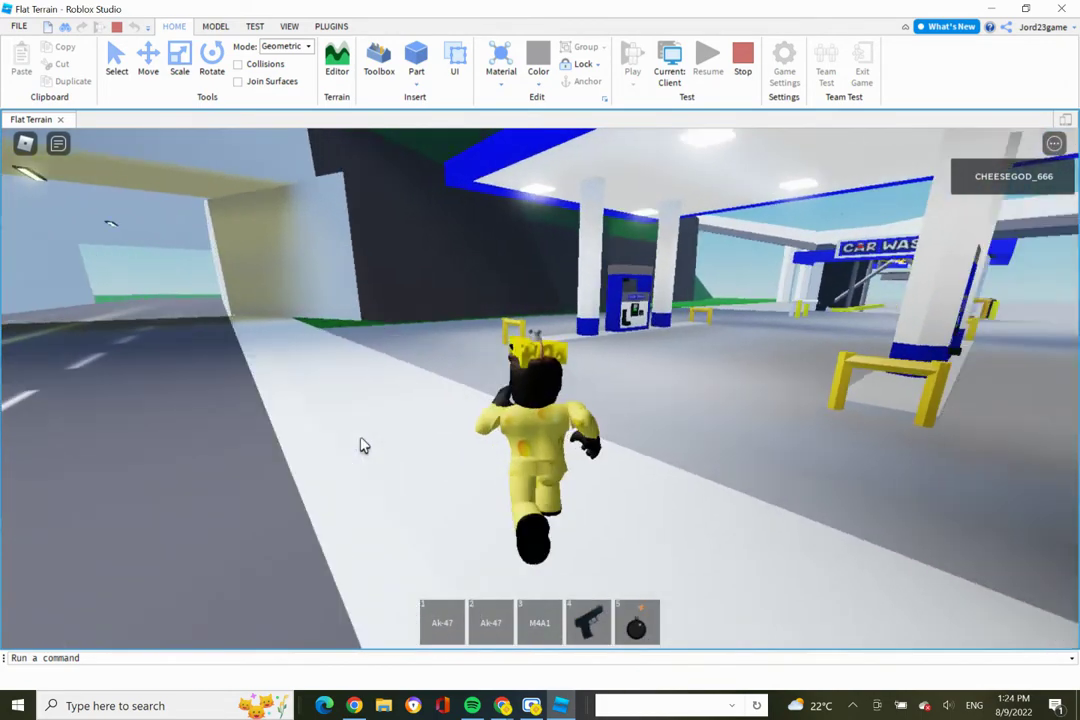
Step: Run the avatar through the Rotten Robbie gas station, past the pump island, toward the overpass
{"action": "key", "text": "w"}
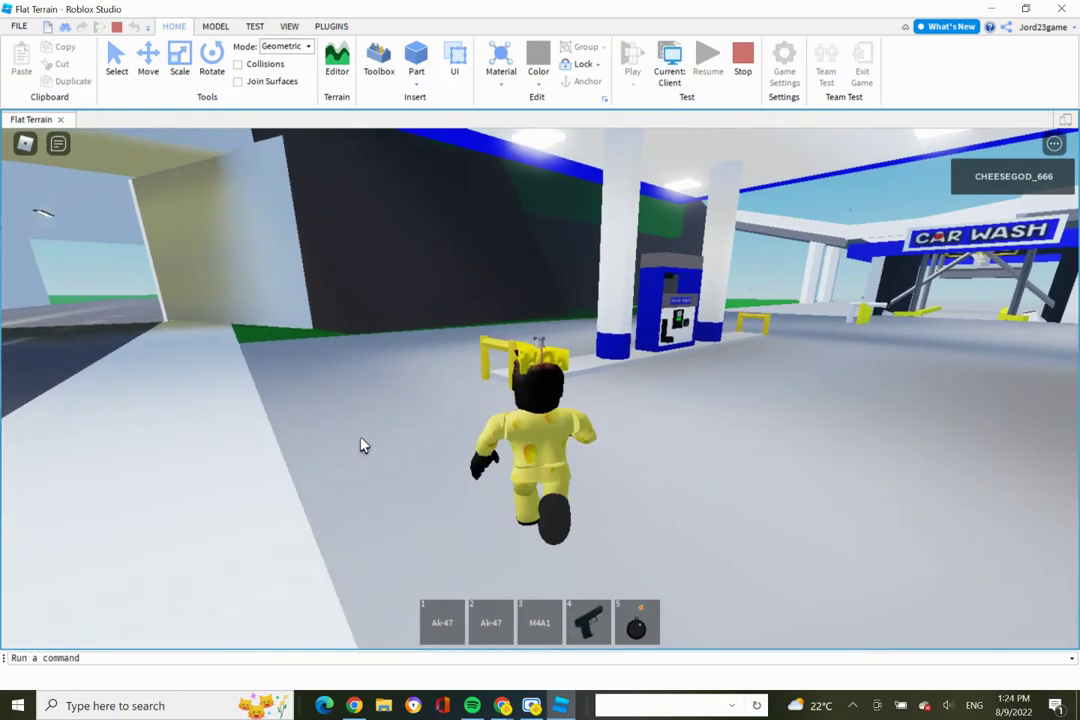
{"action": "key", "text": "w"}
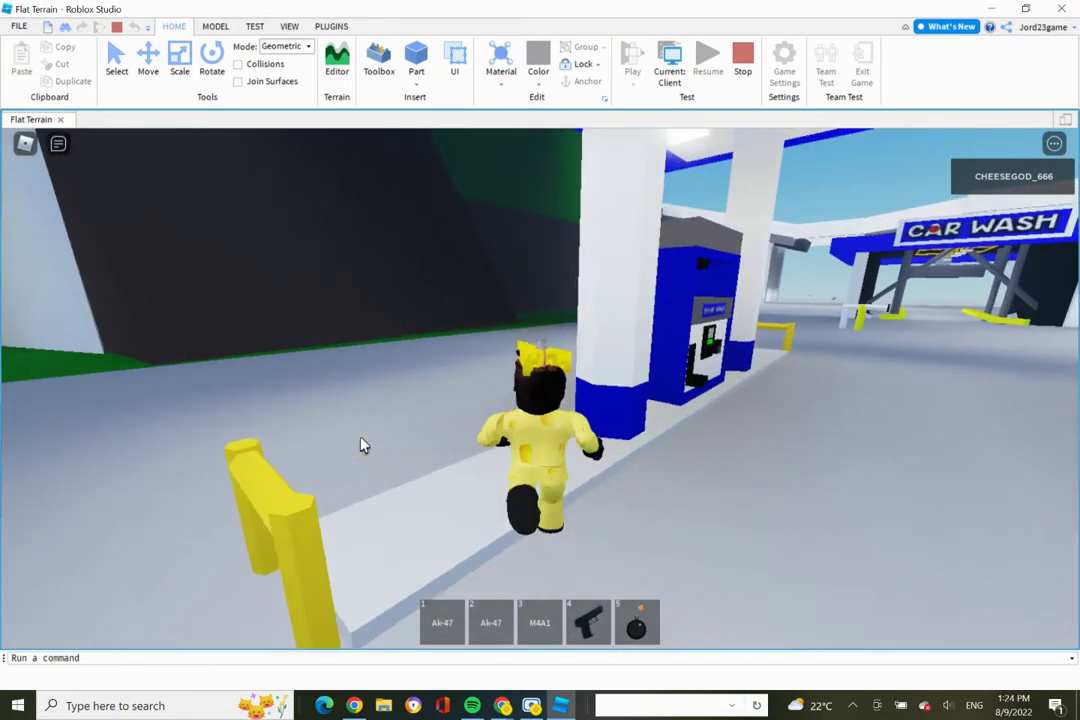
{"action": "key", "text": "w"}
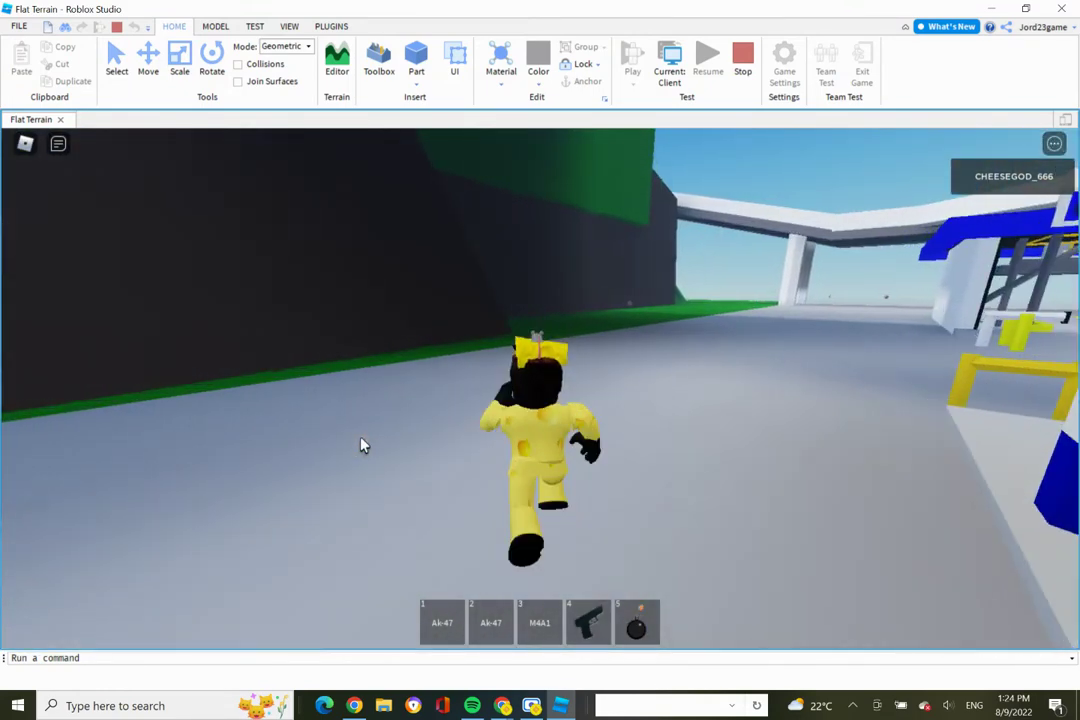
{"action": "key", "text": "w"}
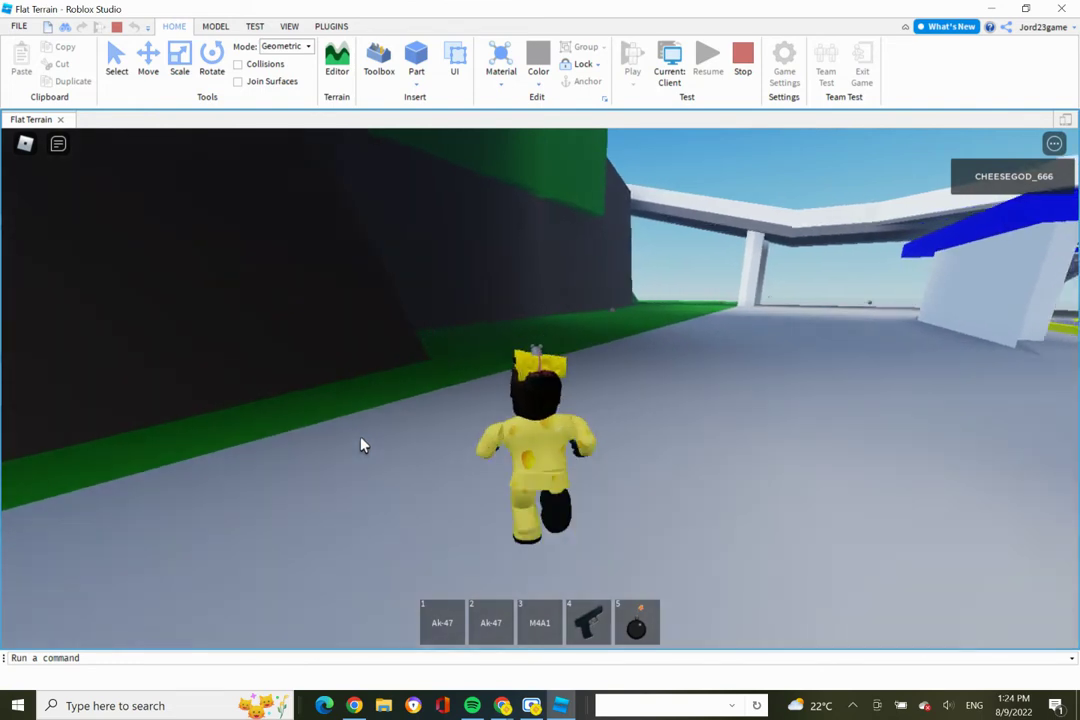
Step: Run the avatar off the pavement onto the grass and up against the dark rock wall
{"action": "key", "text": "w"}
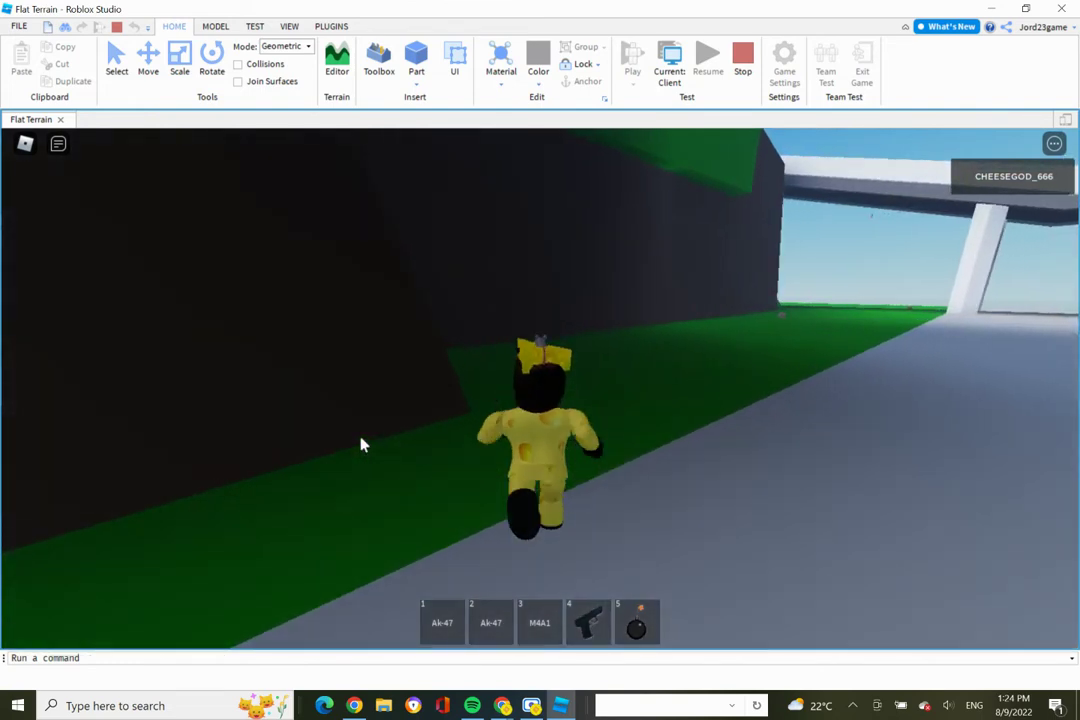
{"action": "key", "text": "w"}
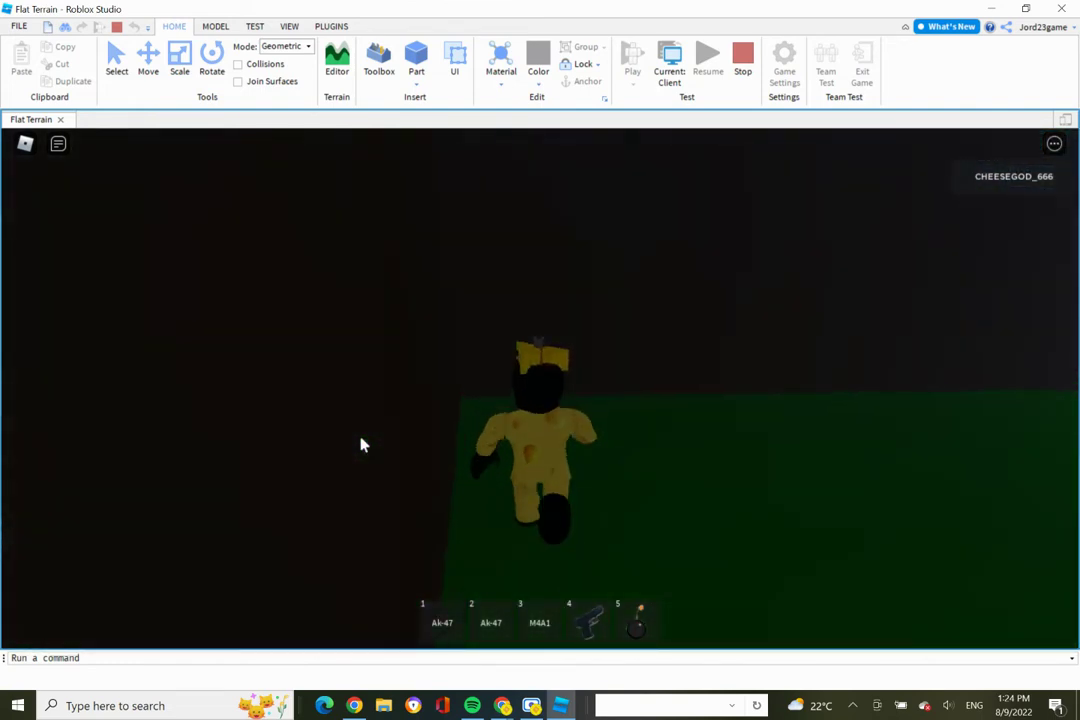
{"action": "key", "text": "d"}
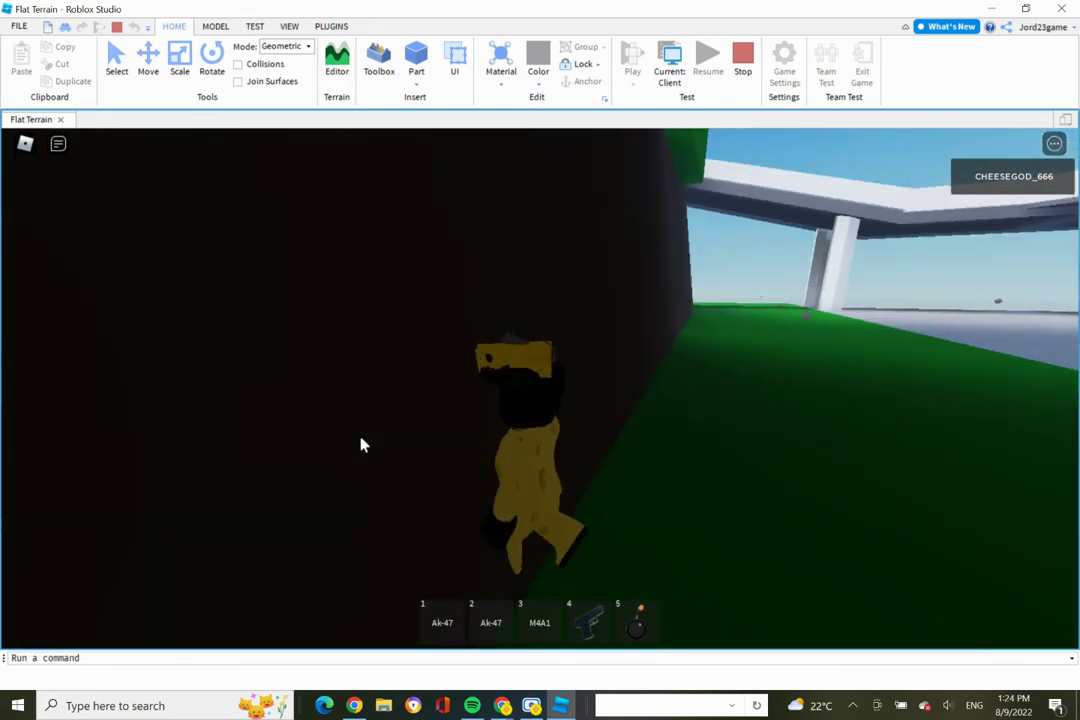
{"action": "key", "text": "s"}
{"action": "key", "text": "w"}
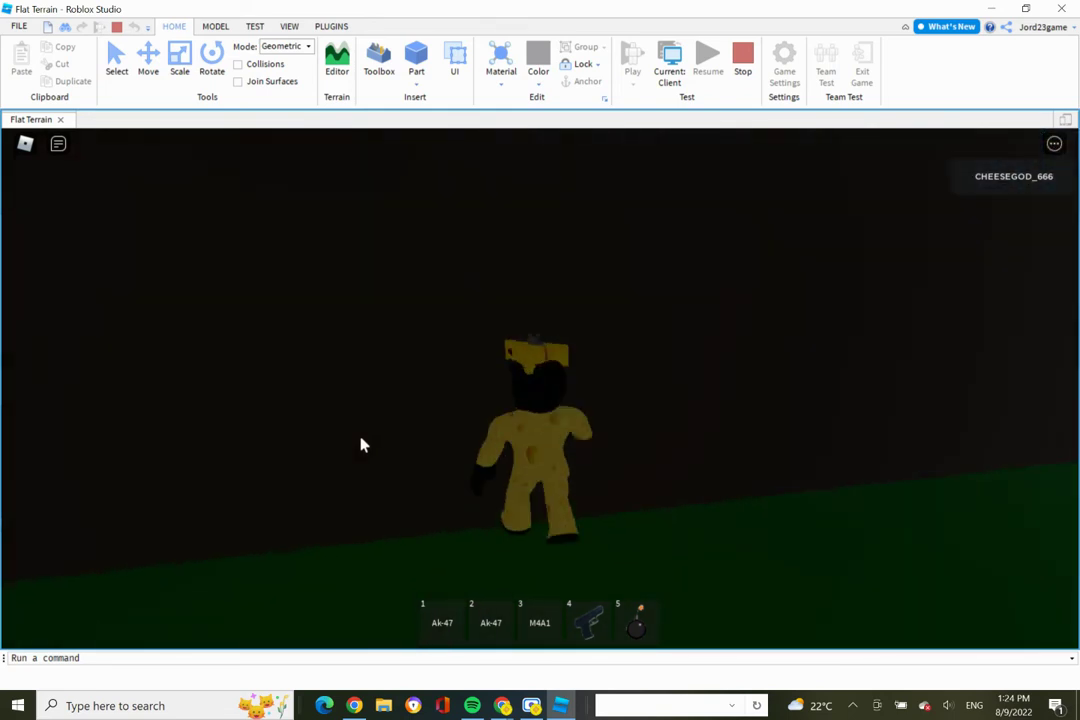
Step: Try other camera and movement modes in the in-game settings, restore both to Default, and resume the play-test
{"action": "left_click", "coordinate": [26, 146]}
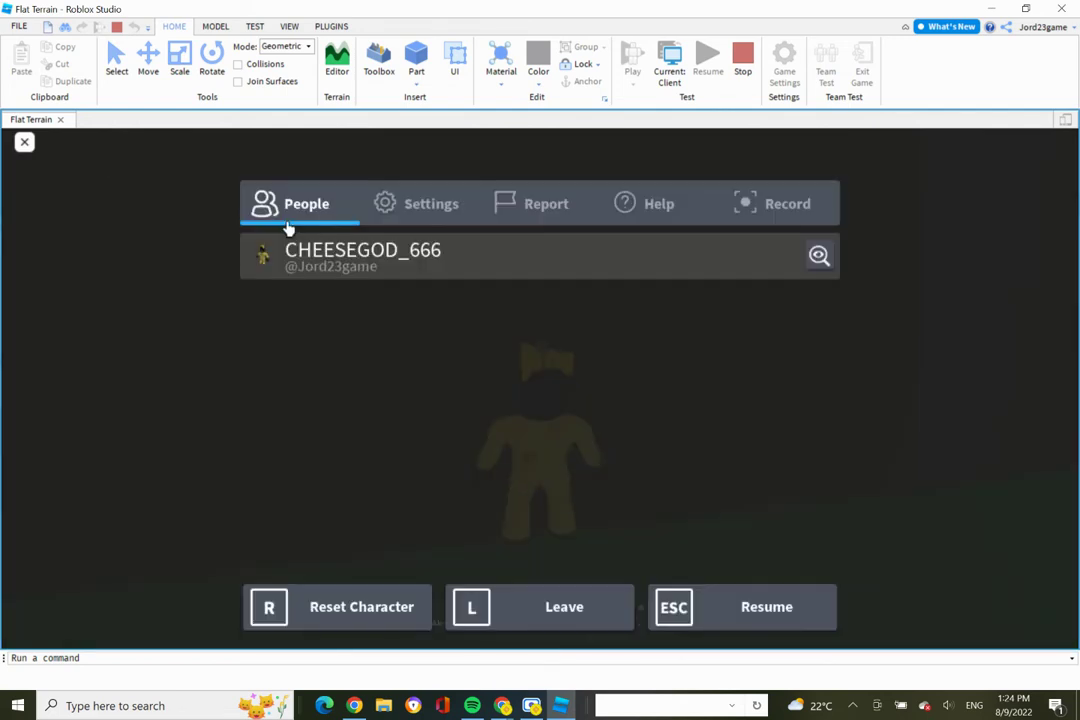
{"action": "left_click", "coordinate": [428, 220]}
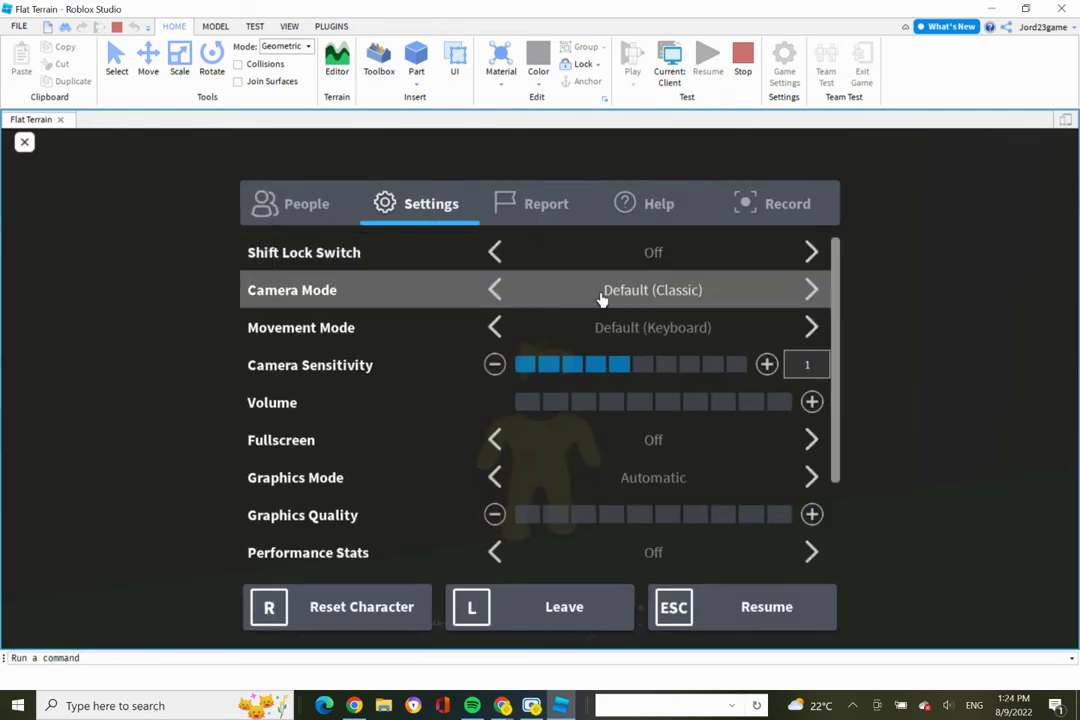
{"action": "left_click", "coordinate": [810, 290]}
{"action": "left_click", "coordinate": [810, 290]}
{"action": "left_click", "coordinate": [810, 290]}
{"action": "left_click", "coordinate": [811, 327]}
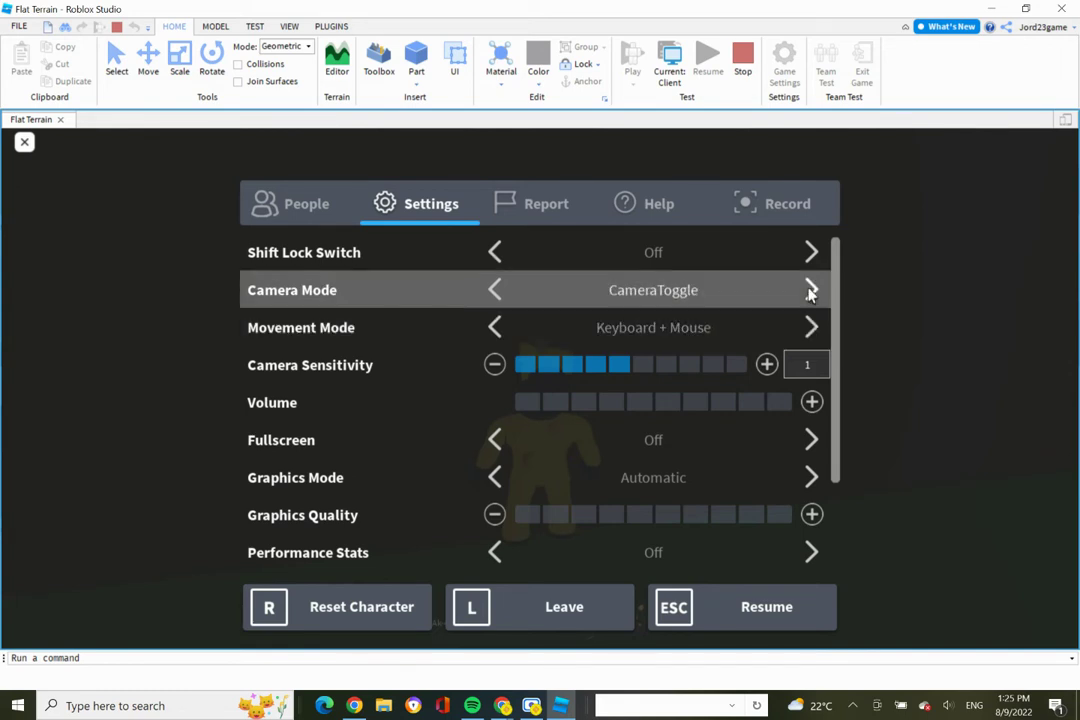
{"action": "left_click", "coordinate": [501, 333]}
{"action": "left_click", "coordinate": [812, 290]}
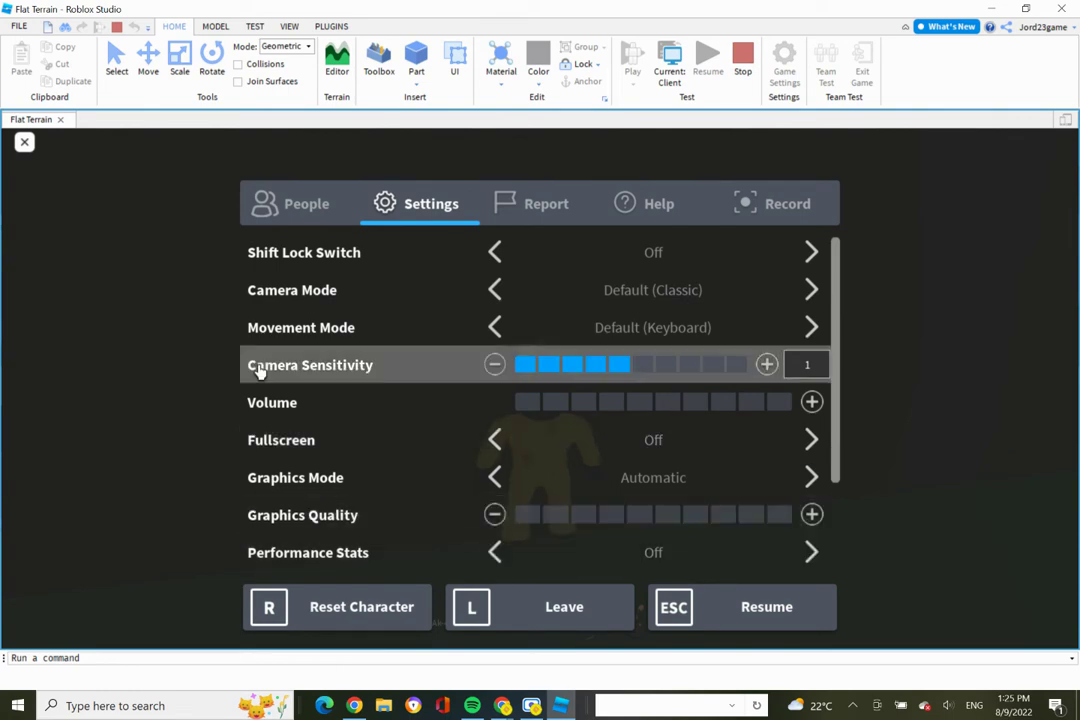
{"action": "left_click", "coordinate": [25, 143]}
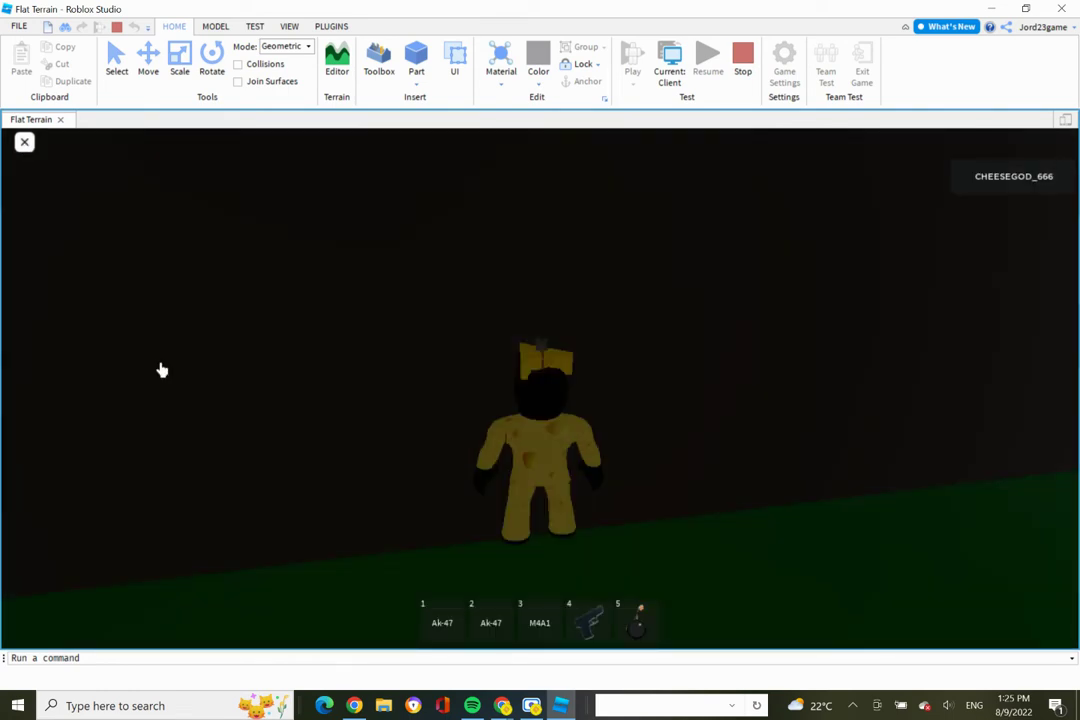
Step: Run the avatar from the rock wall back toward the gas station and end the play-test
{"action": "key", "text": "w"}
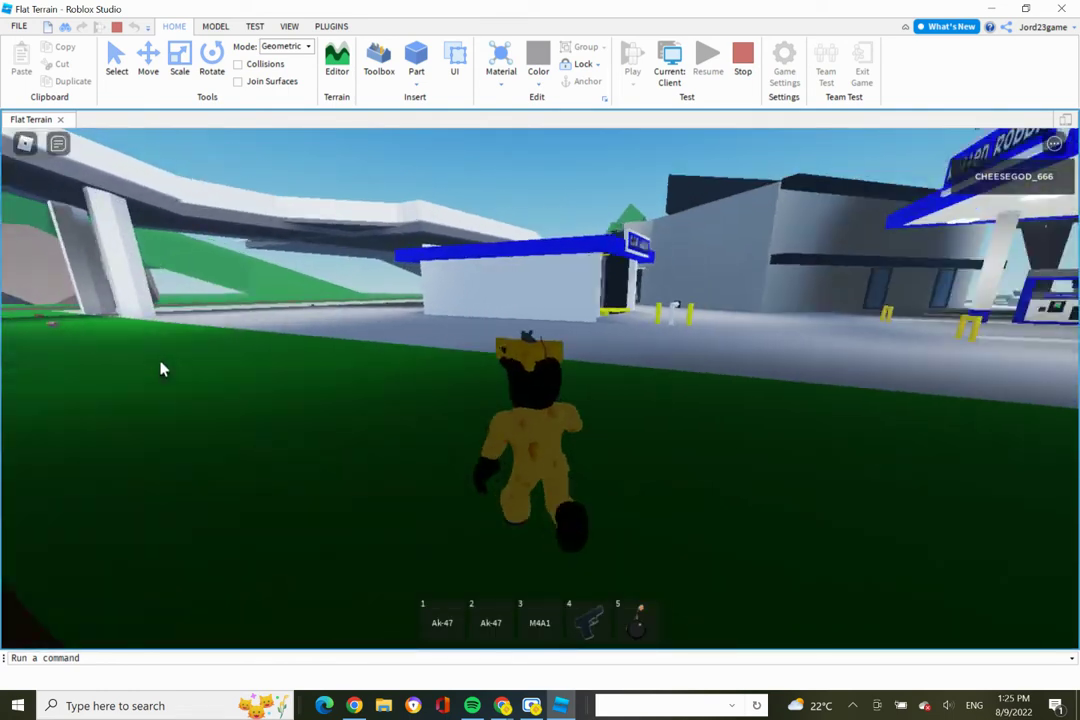
{"action": "right_click_drag", "start_coordinate": [160, 369], "coordinate": [160, 369]}
{"action": "key", "text": "s"}
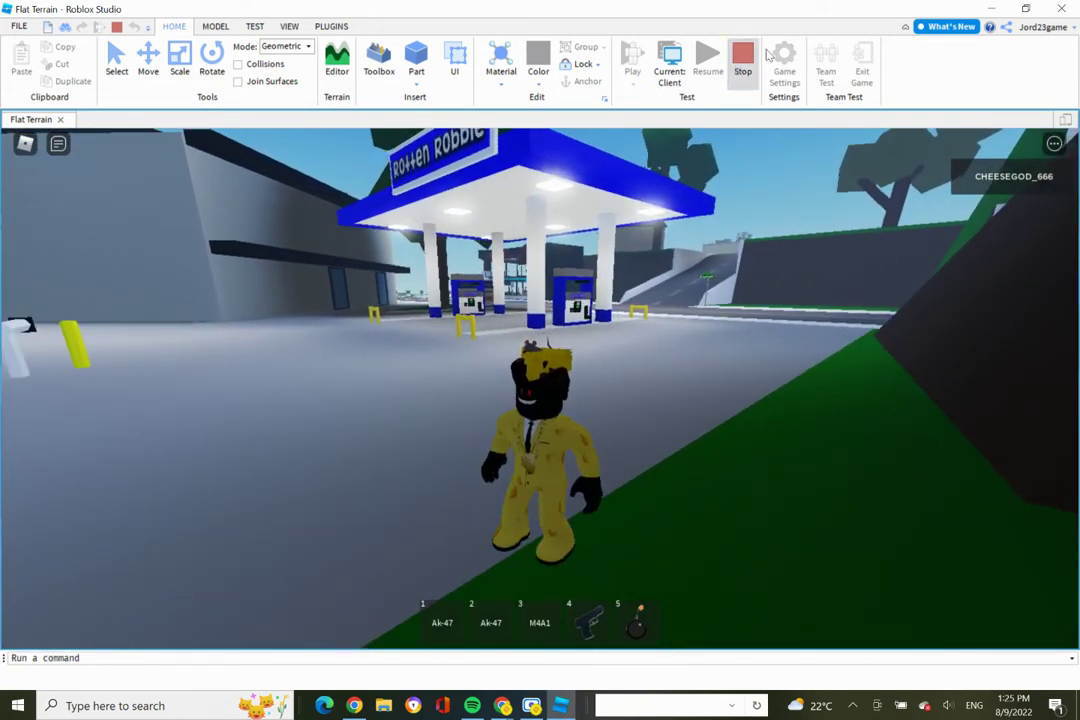
{"action": "left_click", "coordinate": [743, 62]}
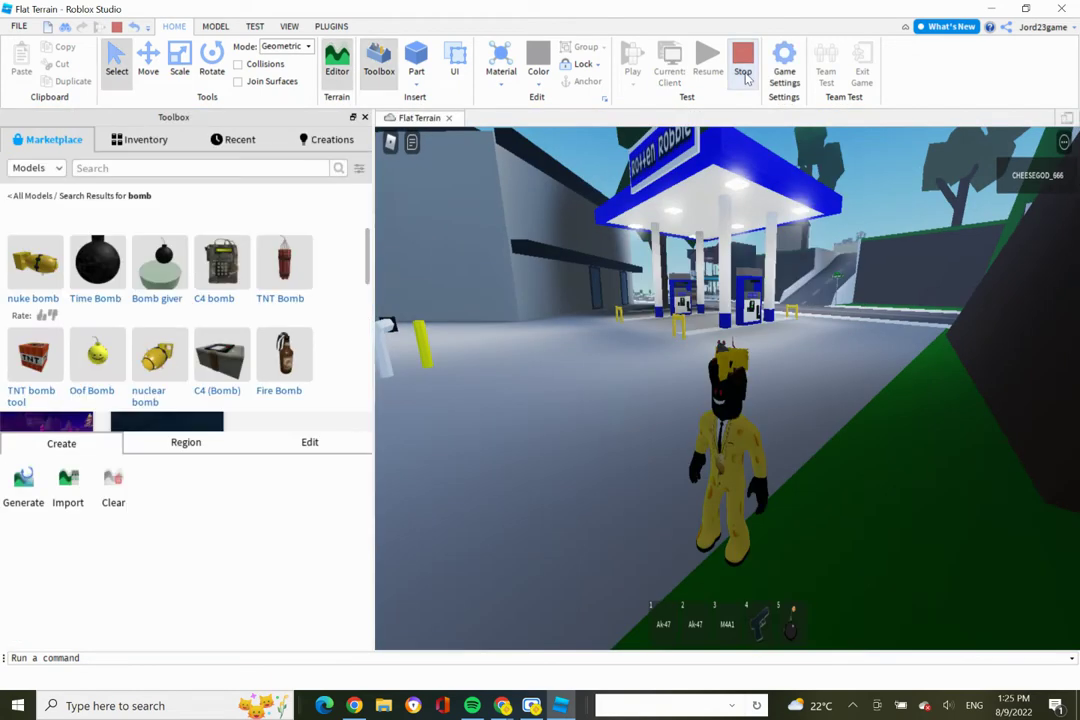
Step: Start saving the place to Roblox from the game settings and name it FUNNY BROOKHAVEN
{"action": "left_click", "coordinate": [745, 65]}
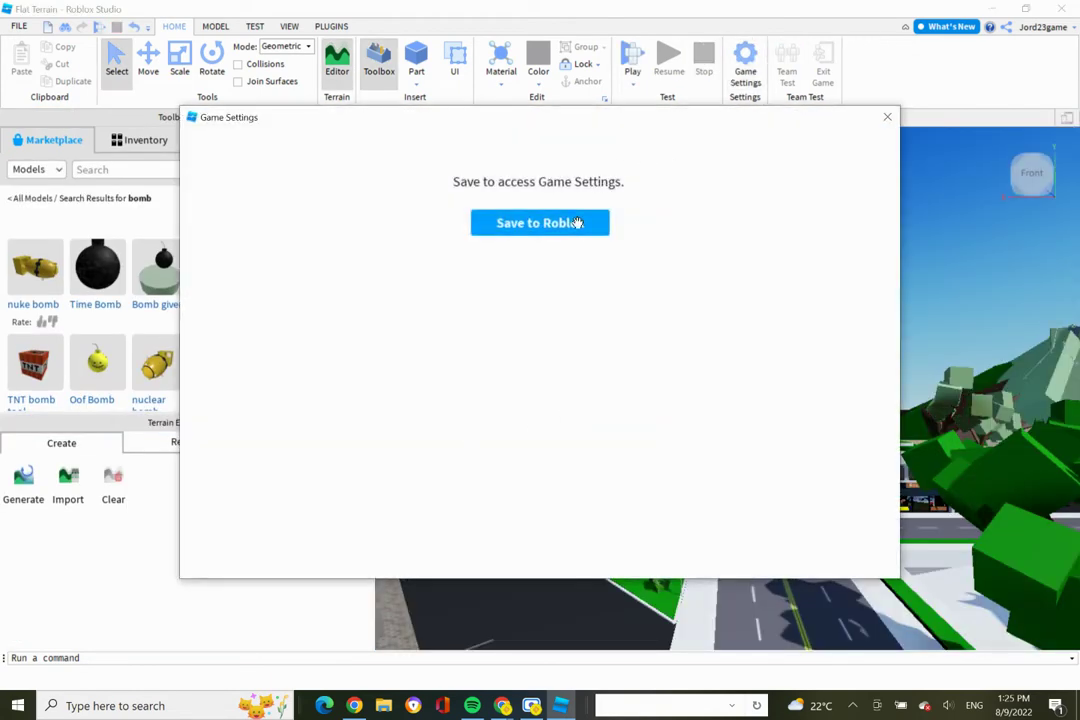
{"action": "left_click", "coordinate": [581, 235]}
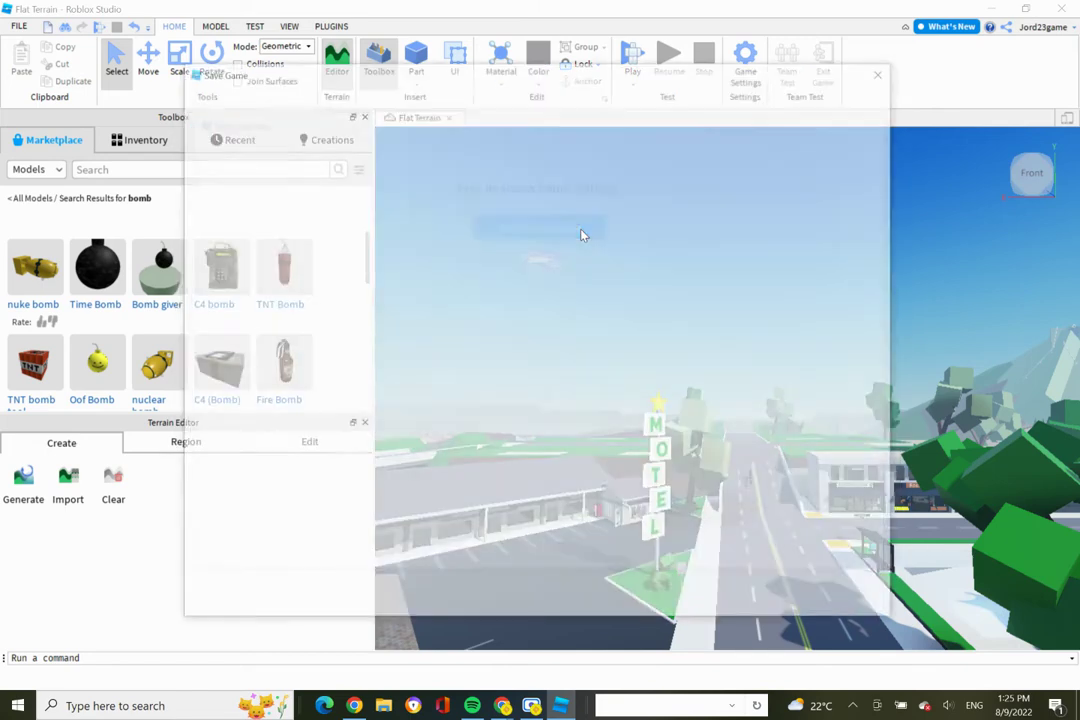
{"action": "left_click", "coordinate": [571, 145]}
{"action": "left_click_drag", "start_coordinate": [571, 145], "coordinate": [531, 146]}
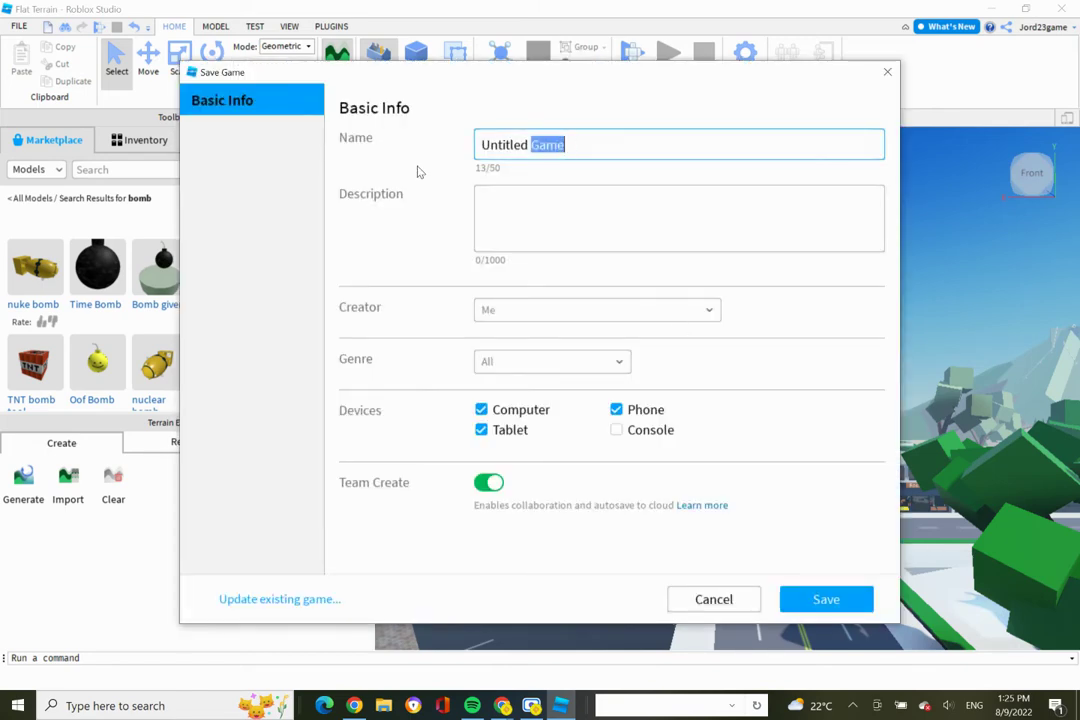
{"action": "left_click", "coordinate": [595, 152]}
{"action": "double_click", "coordinate": [593, 152]}
{"action": "left_click_drag", "start_coordinate": [485, 142], "coordinate": [632, 151]}
{"action": "key", "text": "BackSpace"}
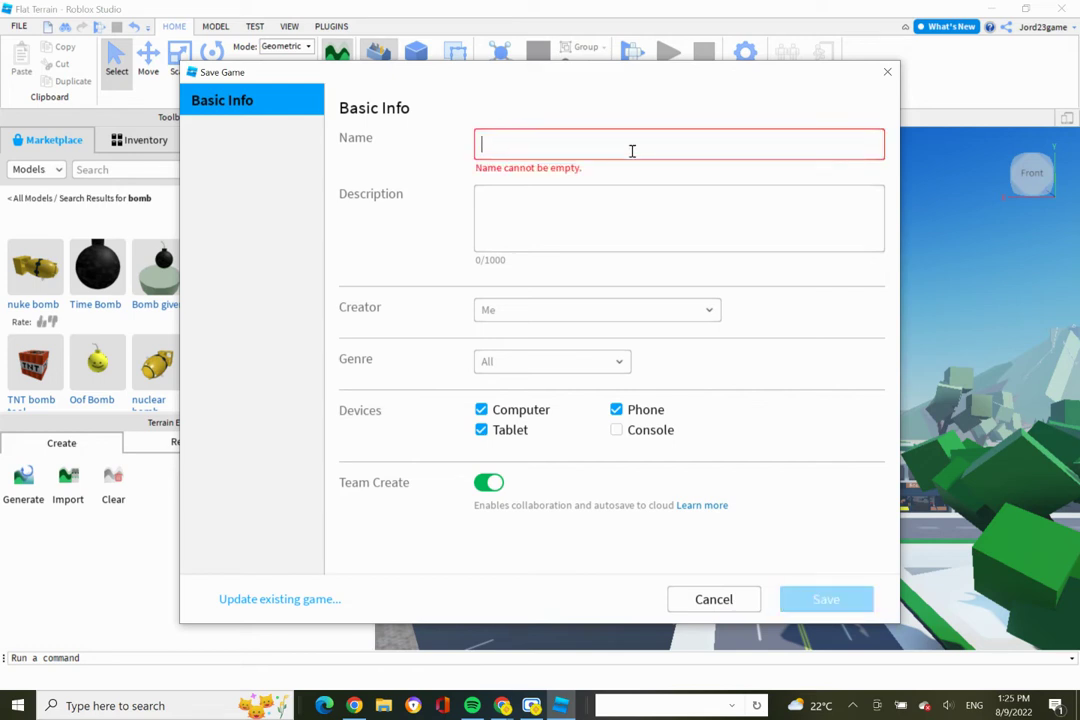
{"action": "type", "text": "FUNNY BROOKHAVEN"}
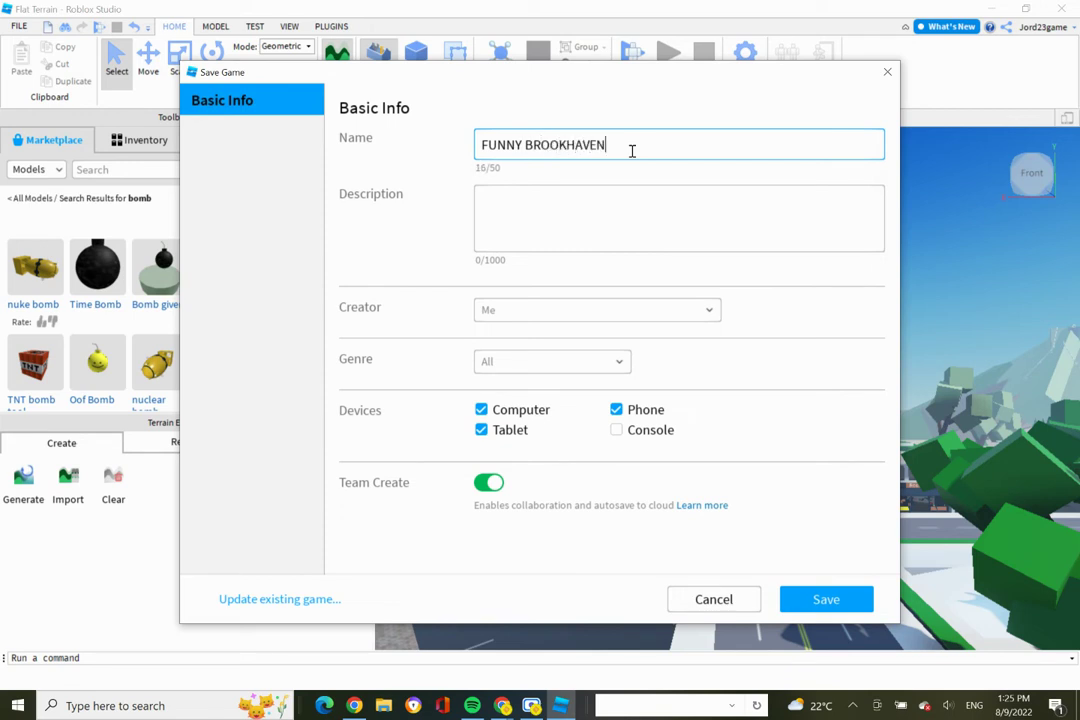
Step: Enter the game description "PLAY THIS FUNNY BROOKHAVEN GAME GAME BY" followed by the creator's username
{"action": "left_click", "coordinate": [612, 219]}
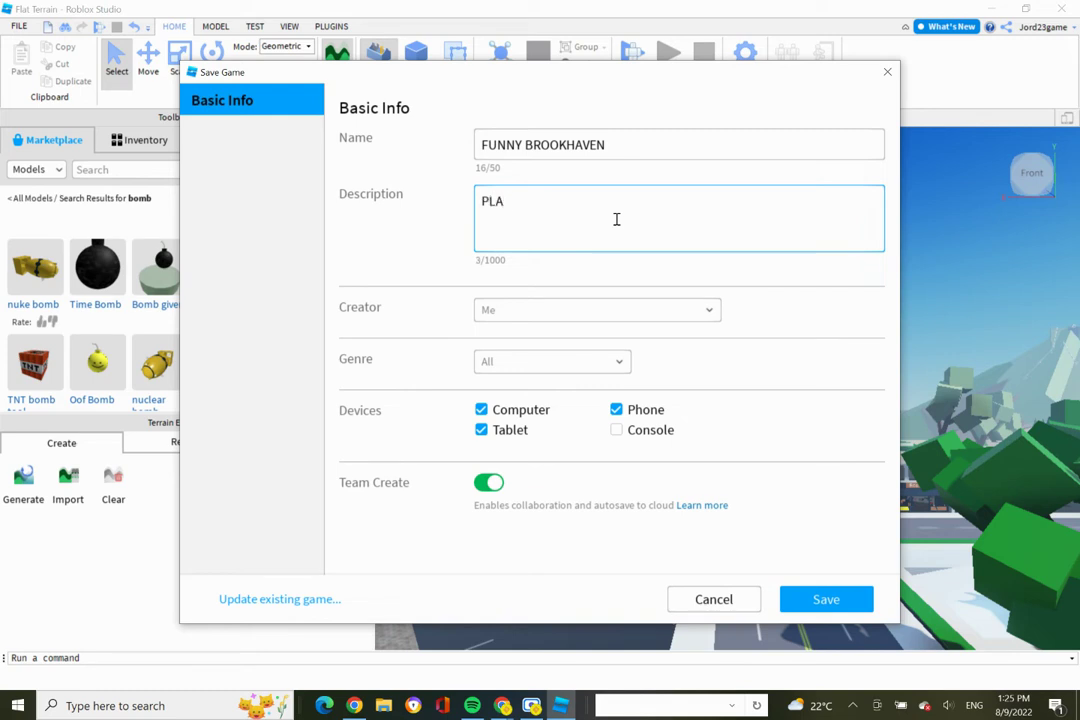
{"action": "type", "text": "PLAY THIS FUNNY BROOKHAVEN GAME G"}
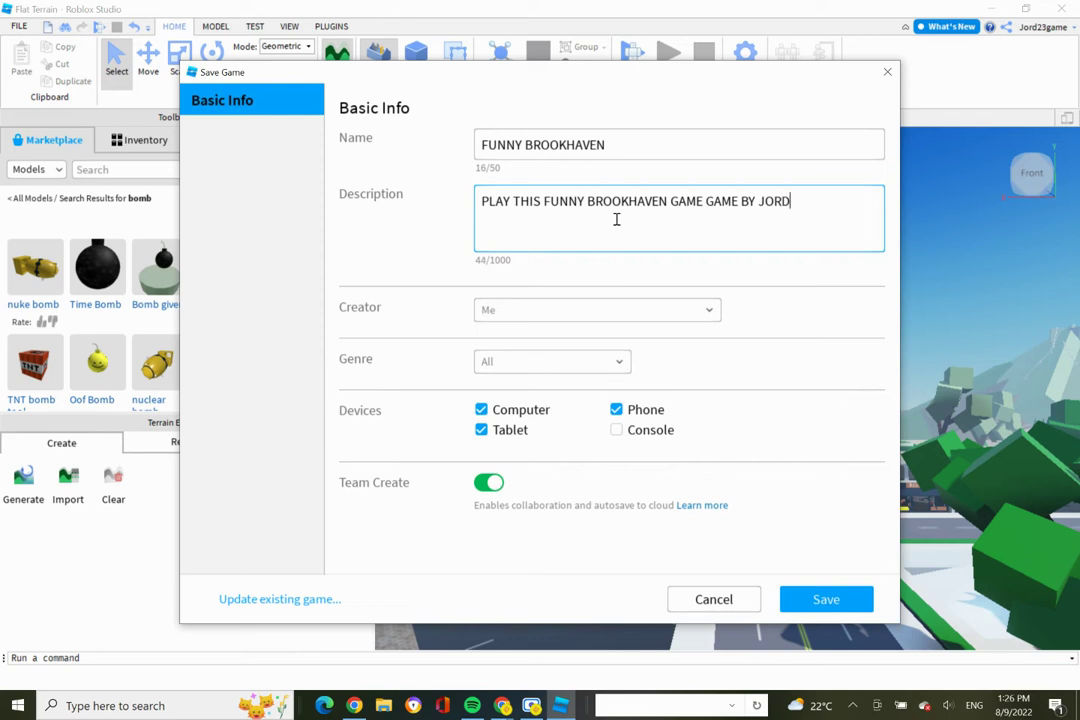
{"action": "type", "text": "AME"}
Step: Choose Me as the game's creator and set its genre to Comedy
{"action": "left_click", "coordinate": [706, 312]}
{"action": "left_click", "coordinate": [600, 336]}
{"action": "left_click", "coordinate": [617, 362]}
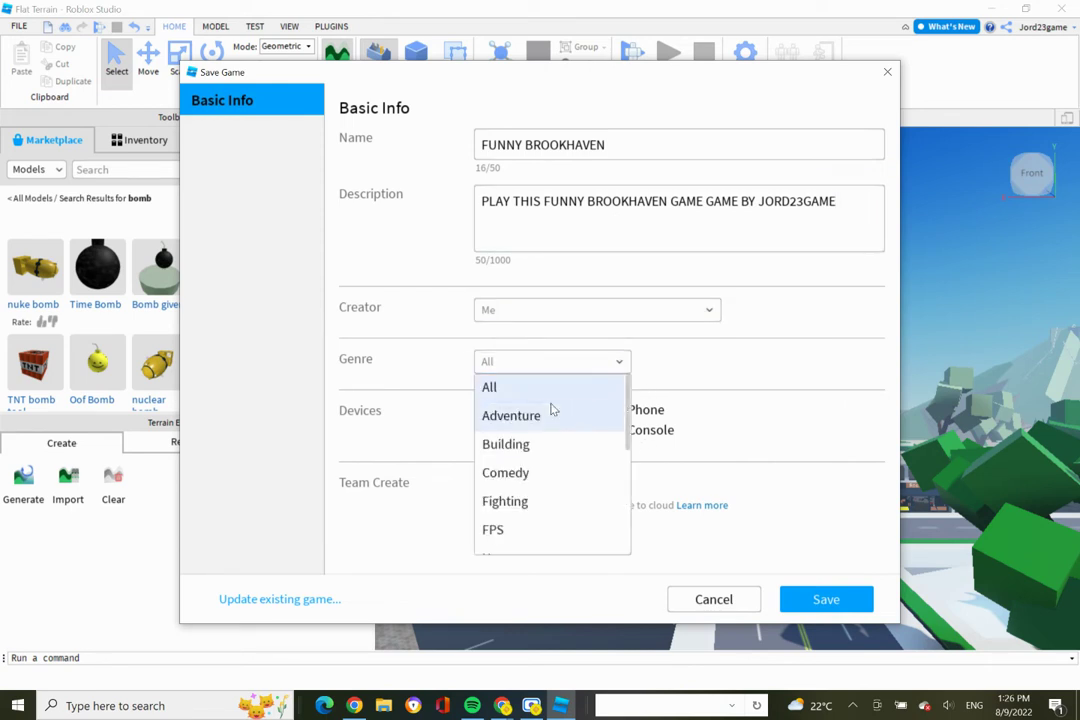
{"action": "left_click", "coordinate": [555, 484]}
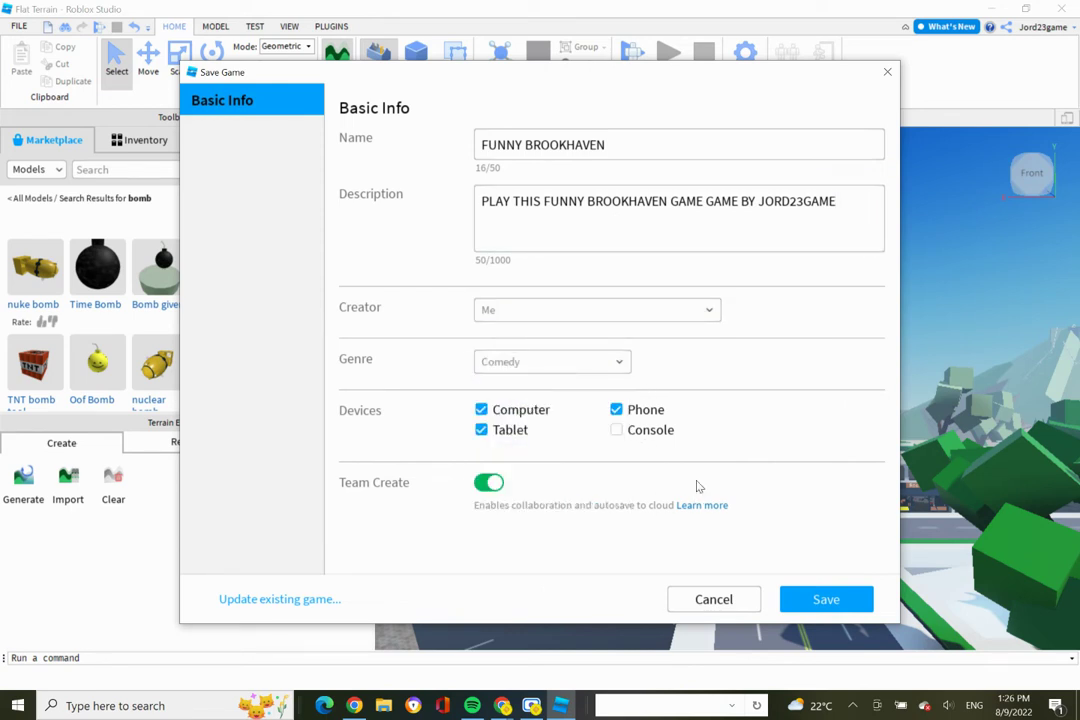
Step: Add Console to the supported devices, accept the content agreement, and save the game to Roblox
{"action": "left_click", "coordinate": [620, 431]}
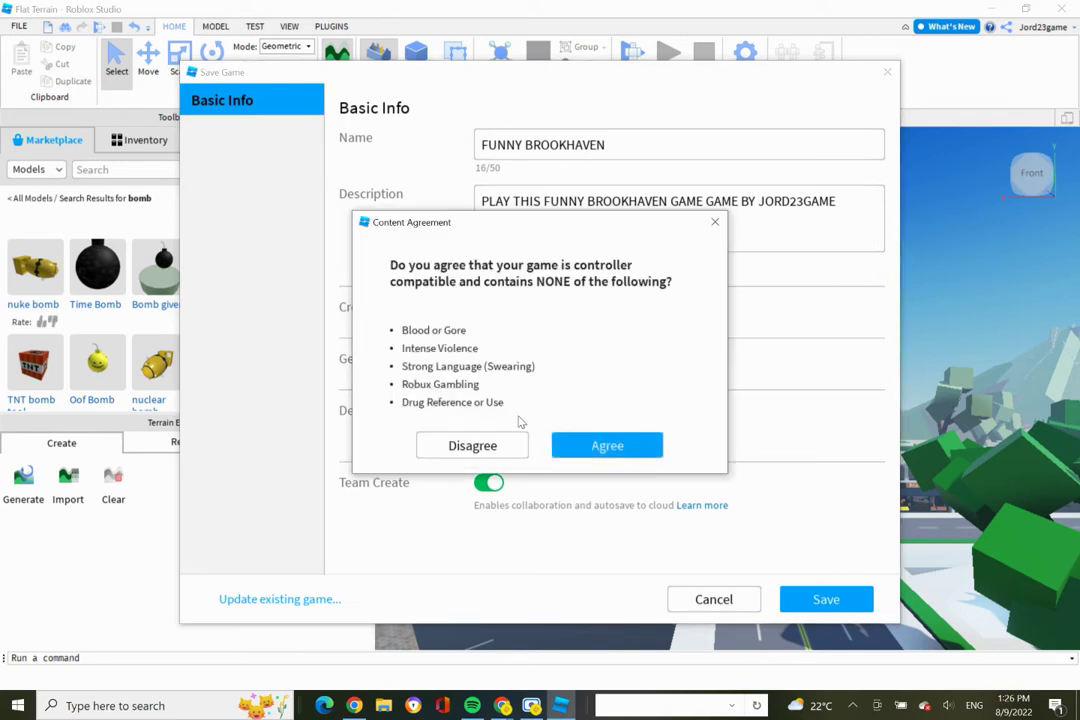
{"action": "left_click", "coordinate": [603, 443]}
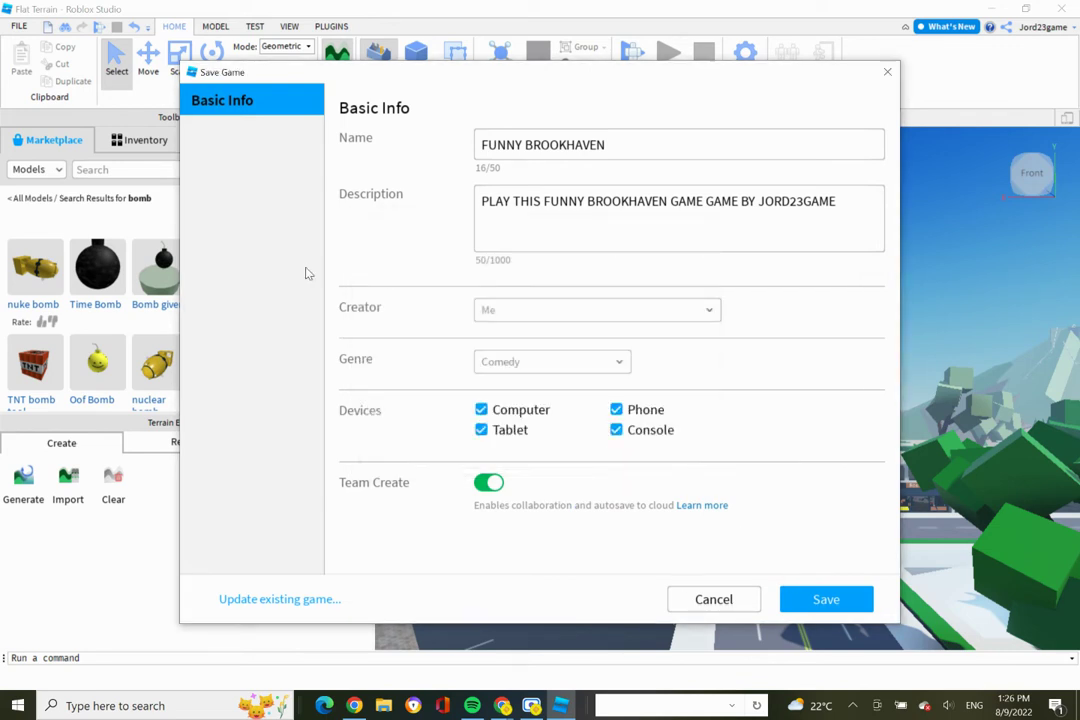
{"action": "left_click", "coordinate": [853, 612]}
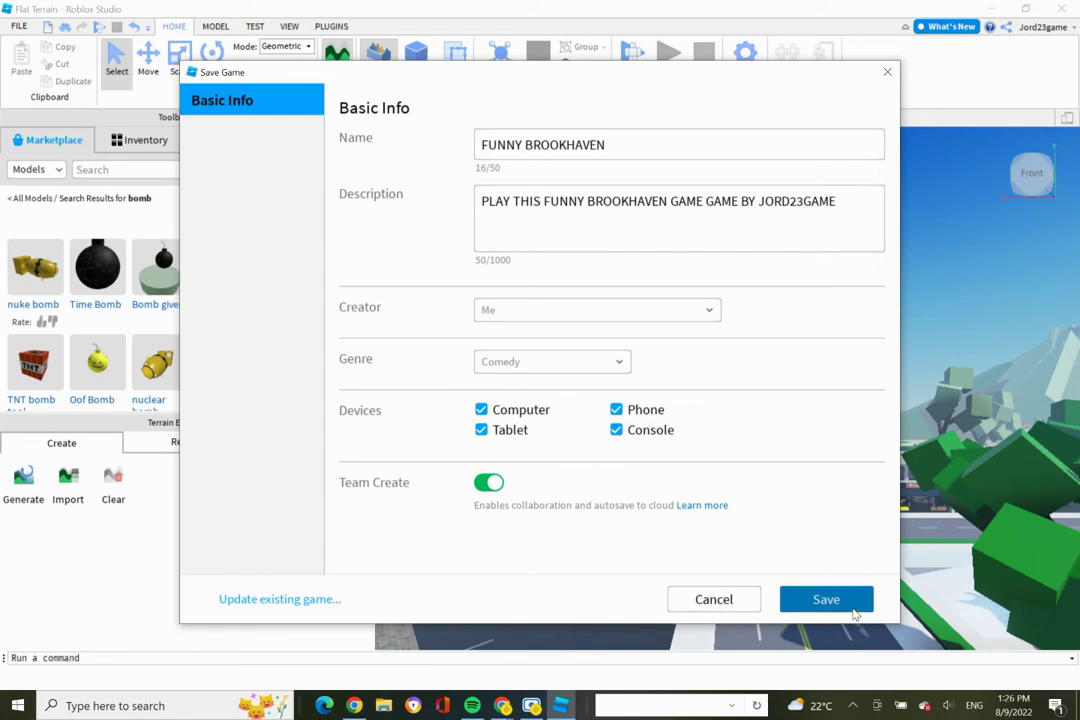